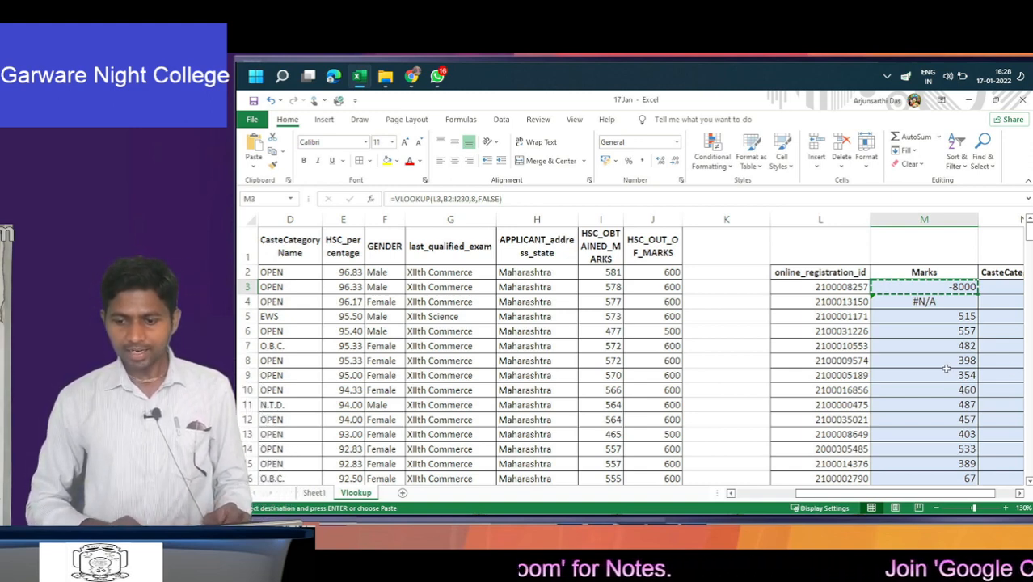
- Search the sheet for the registration ID copied from cell L4
left_click(919, 300)
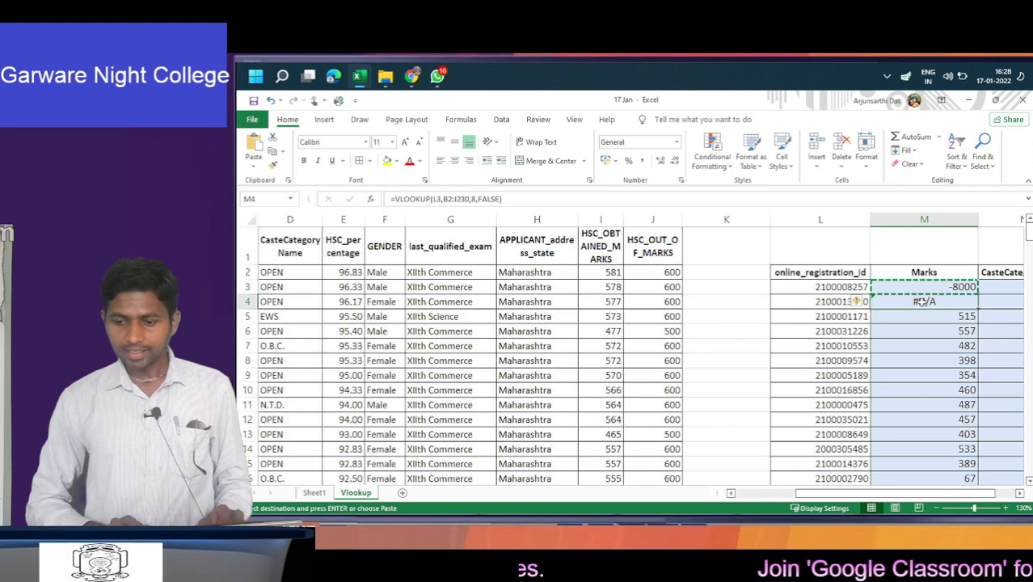
left_click(813, 301)
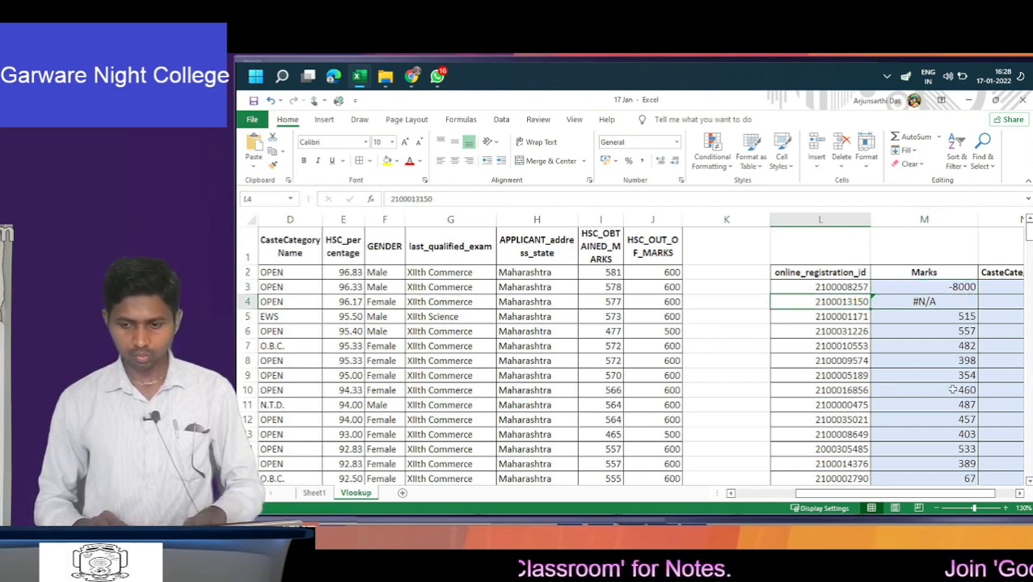
key("ctrl+c")
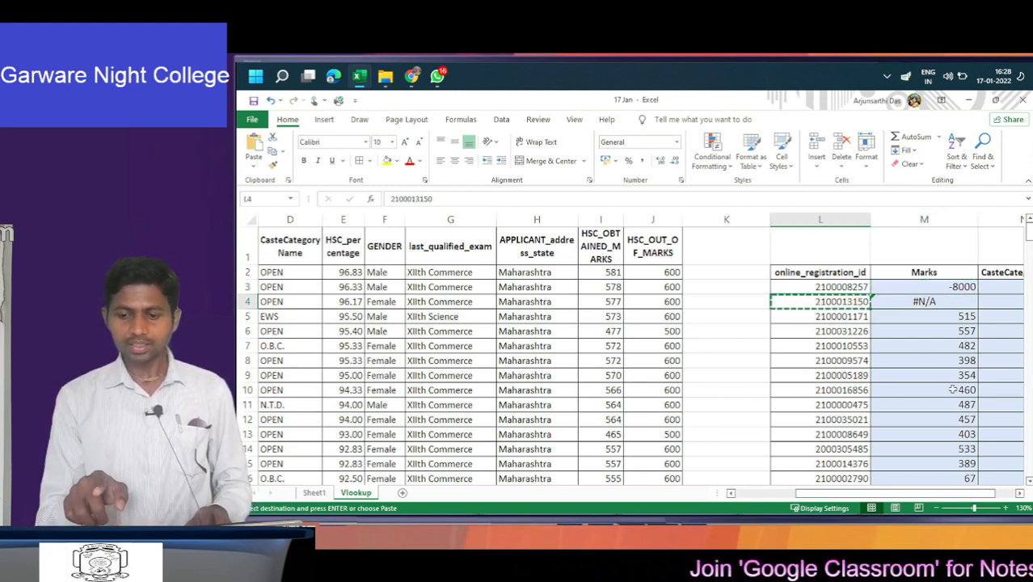
key("ctrl+f")
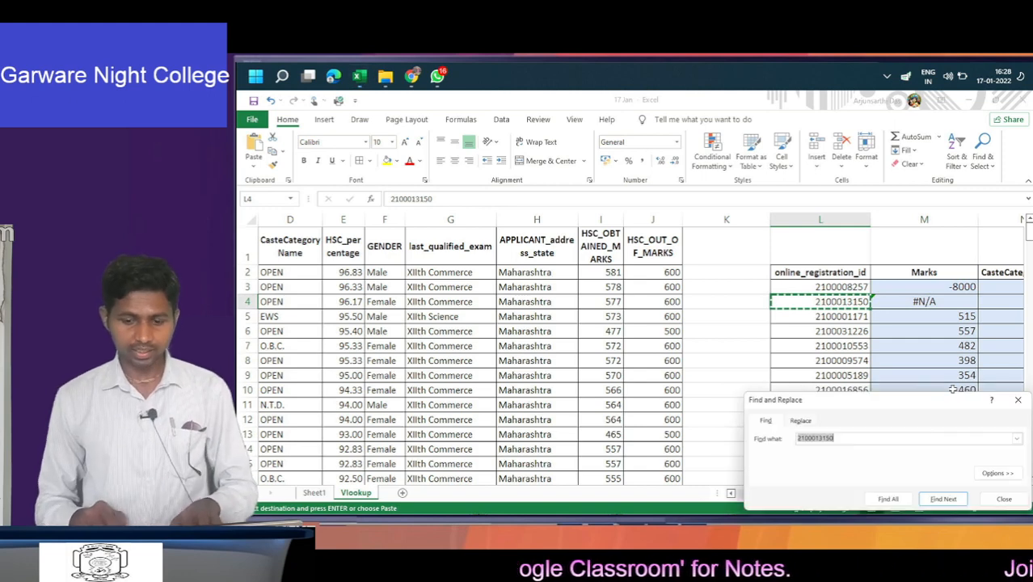
key("ctrl+v")
key("Return")
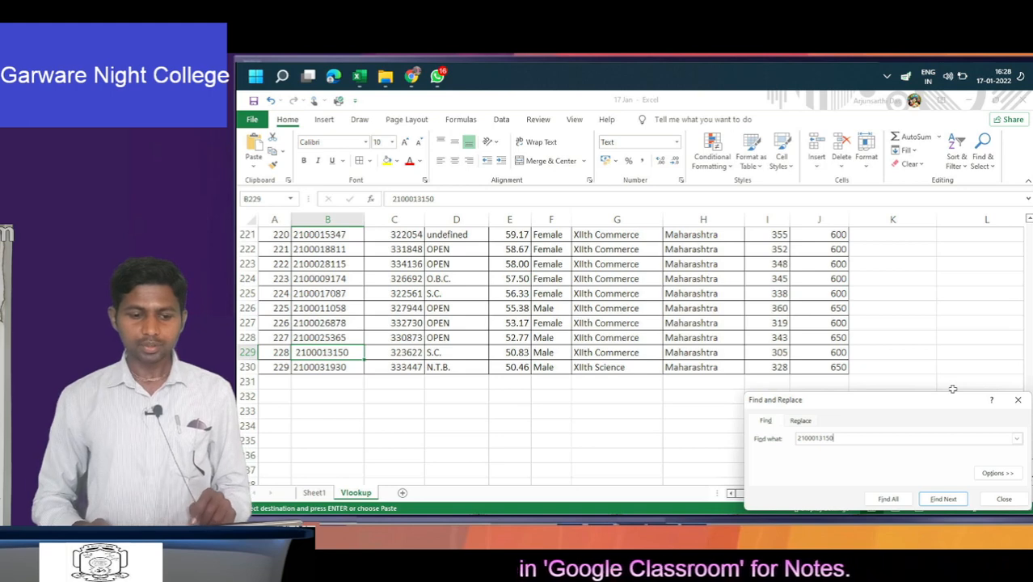
- Close the search and read across the matching record in row 229 to the HSC_OUT_OF_MARKS column
key("Escape")
key("Right")
key("Right")
key("Right")
key("Right")
key("Right")
key("Right")
key("Right")
key("Right")
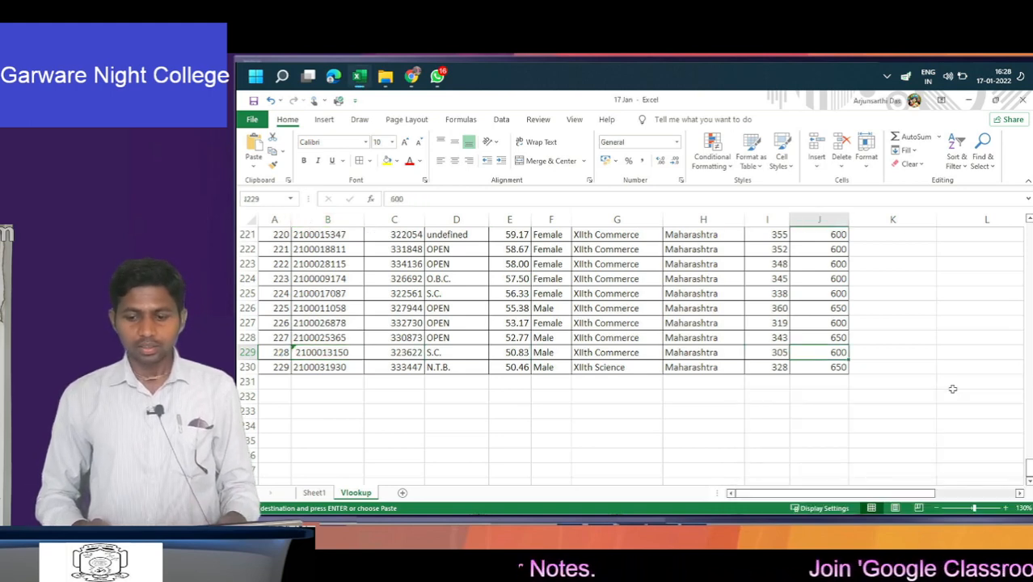
- Return to cell M4 in the Marks column and inspect the lookup value and table range of its VLOOKUP formula
key("Right")
key("ctrl+Up")
key("Right")
key("Down")
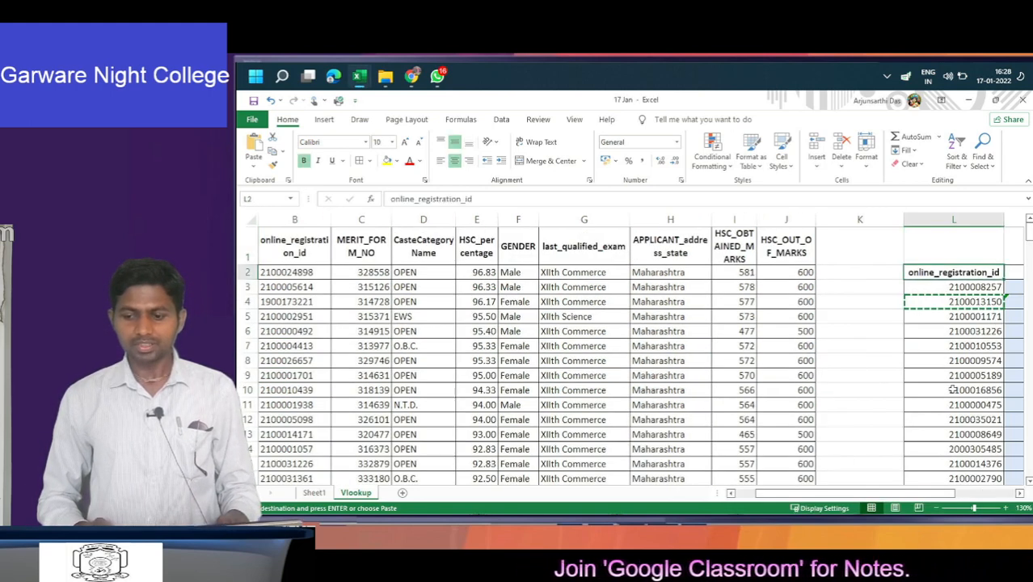
key("Right")
key("Down")
key("Down")
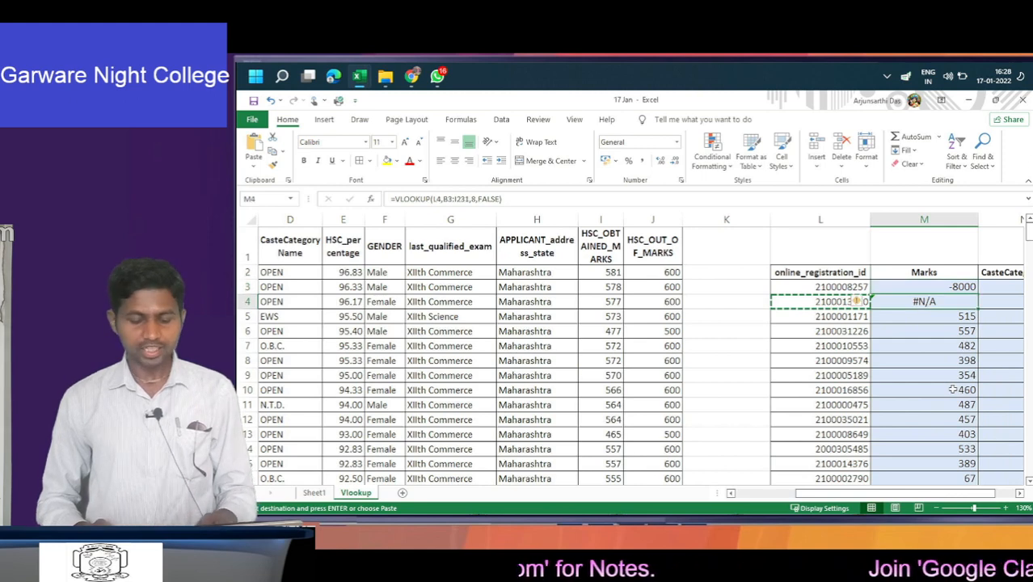
key("F2")
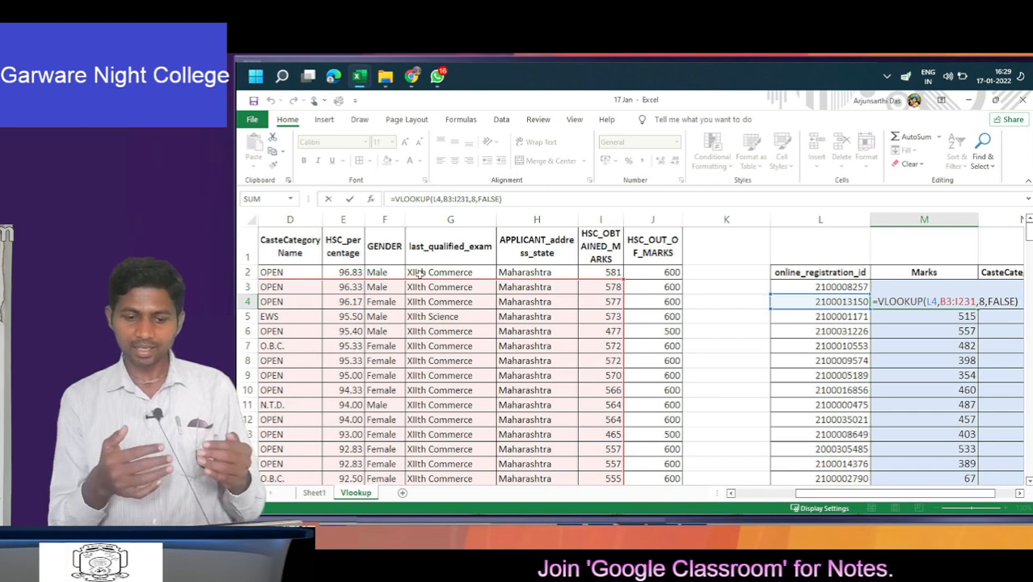
key("Return")
- Examine the table ranges used by the VLOOKUP formulas further down the Marks column, as far as M8
key("Down")
key("Down")
key("Down")
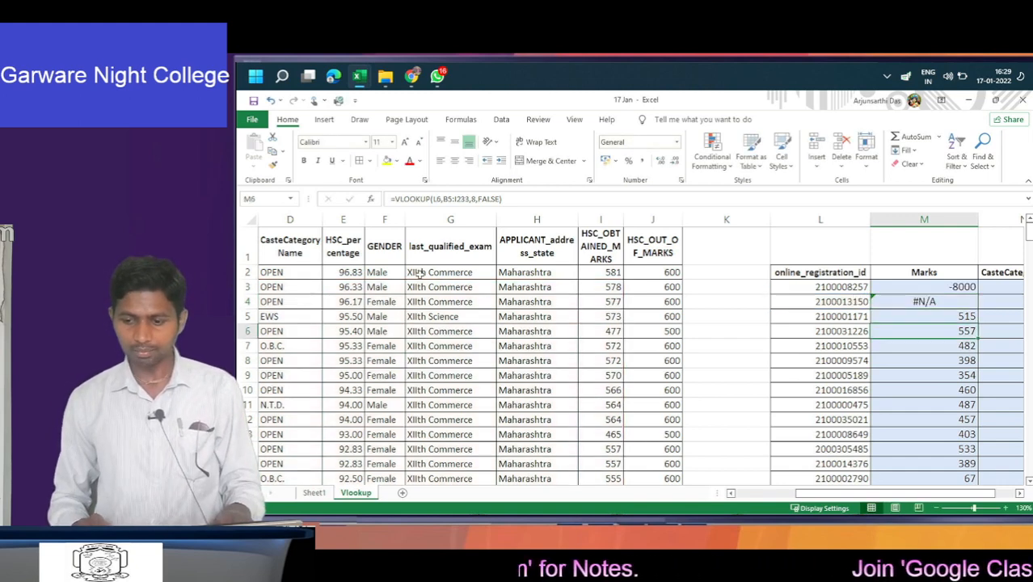
key("F2")
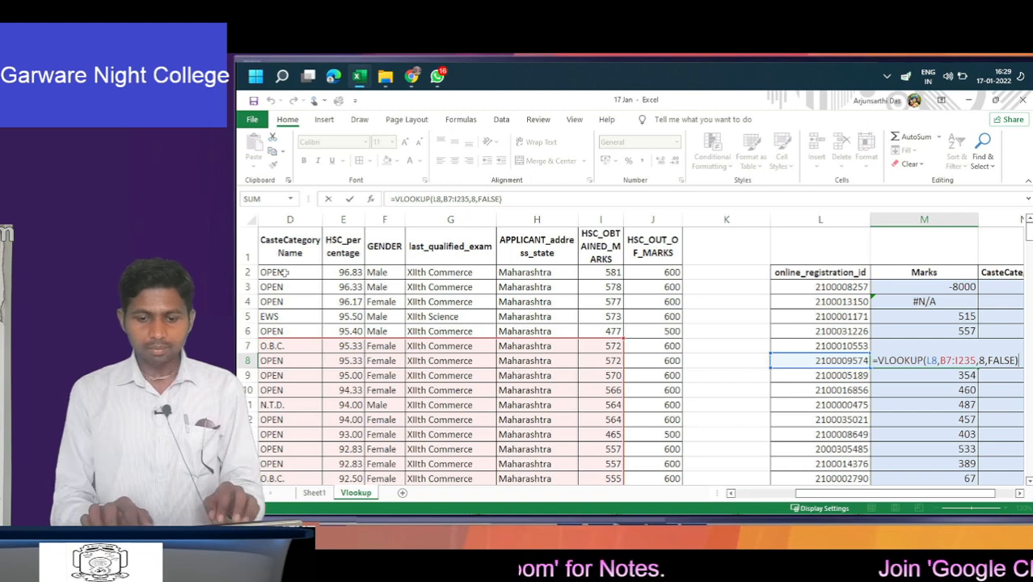
scroll(284, 272, "left", 1)
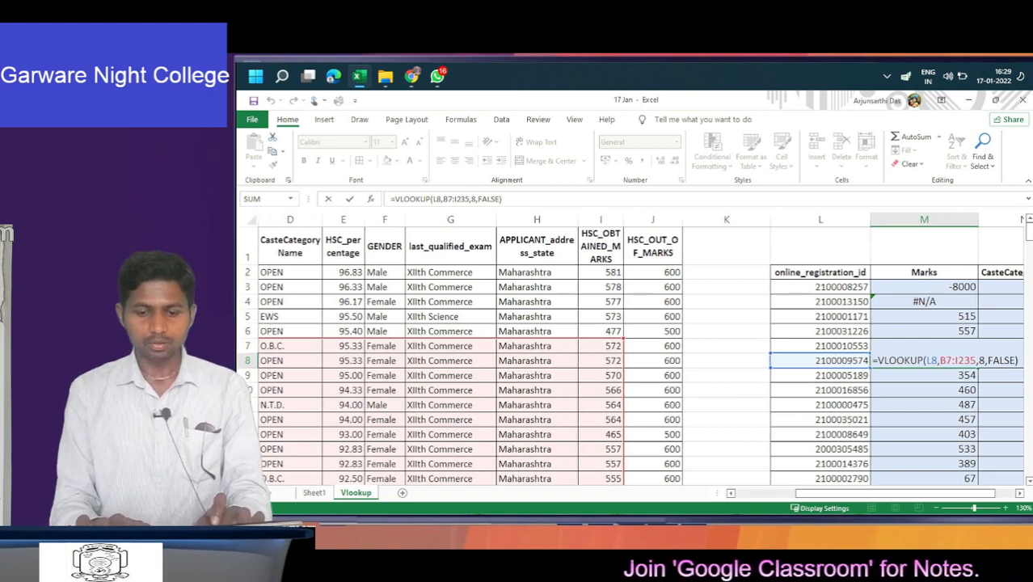
scroll(640, 349, "left", 1)
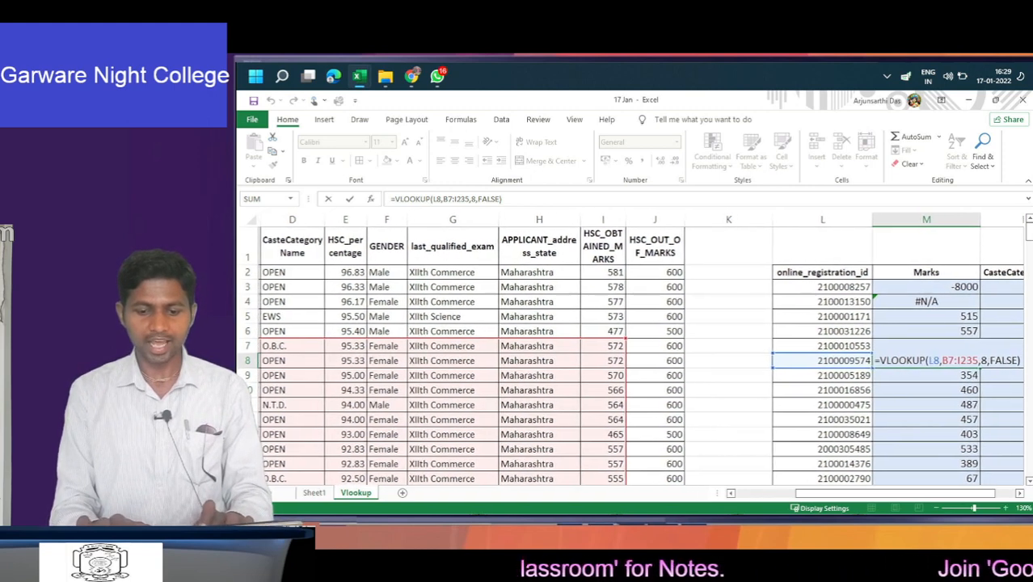
key("Return")
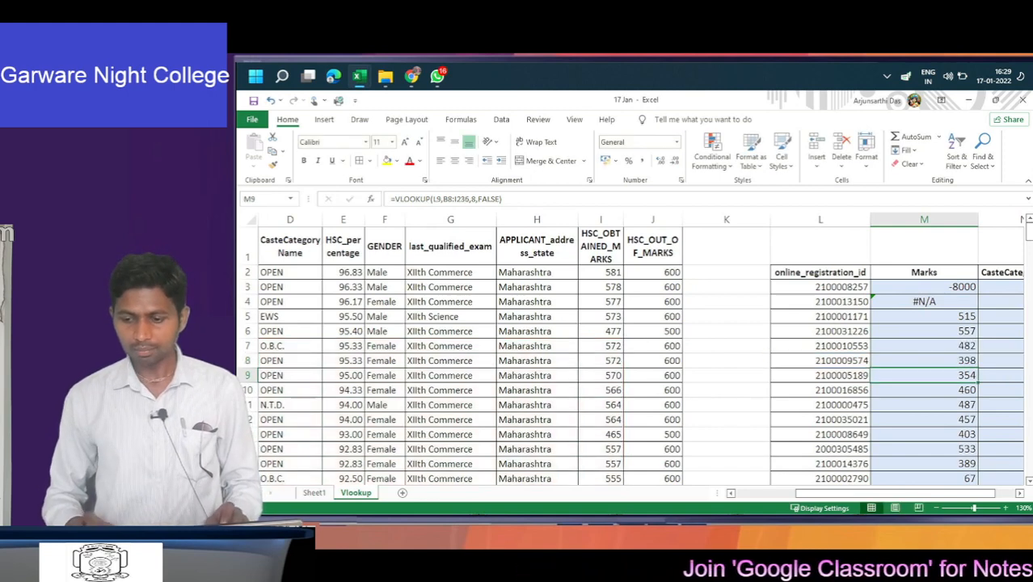
- Make the table range in M3's VLOOKUP formula absolute as $B$2:$I$230
key("Up")
key("Up")
key("Up")
key("Up")
key("Up")
key("Up")
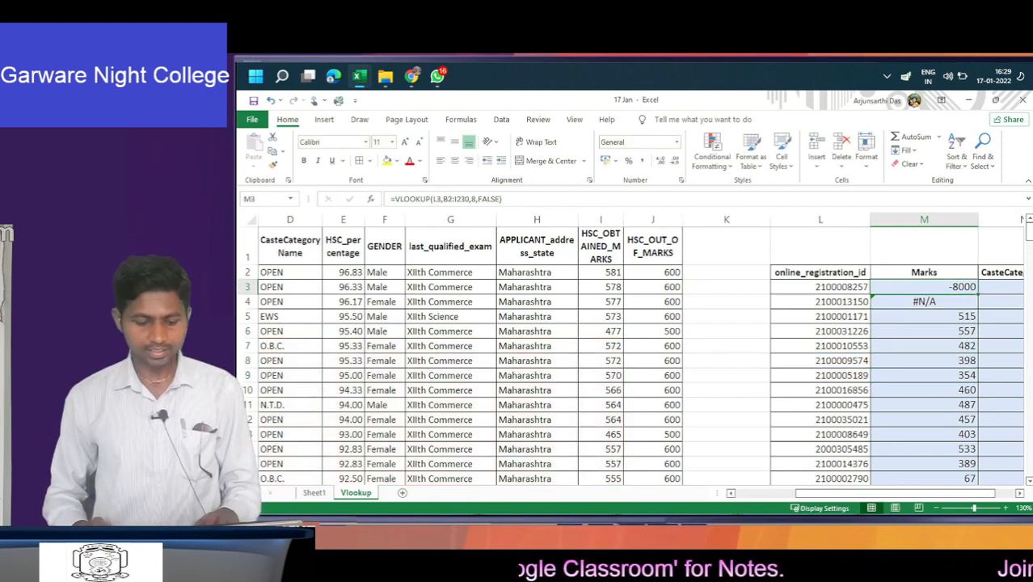
key("F2")
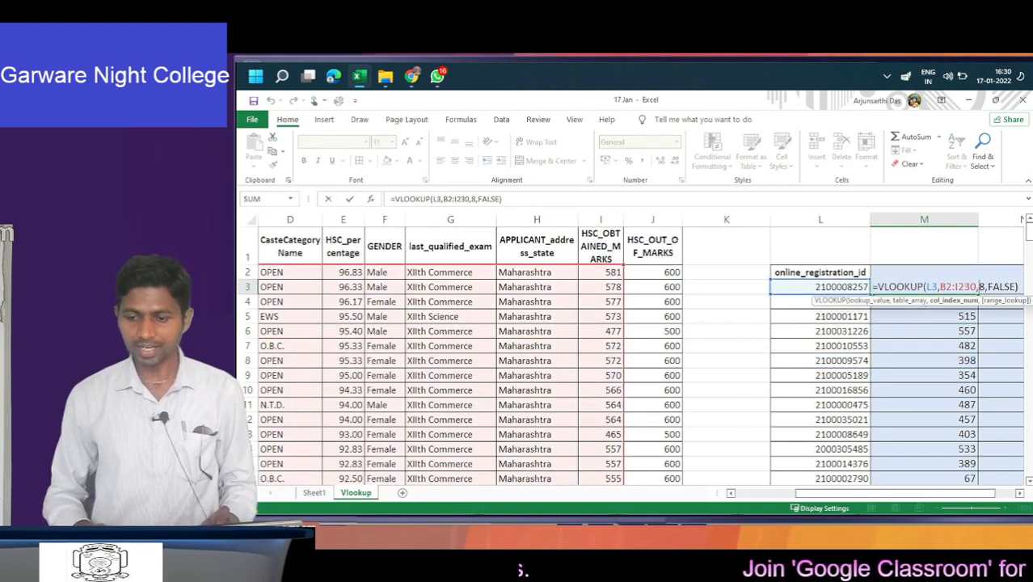
key("Left")
key("Left")
key("Left")
key("Left")
key("Left")
key("Left")
key("Left")
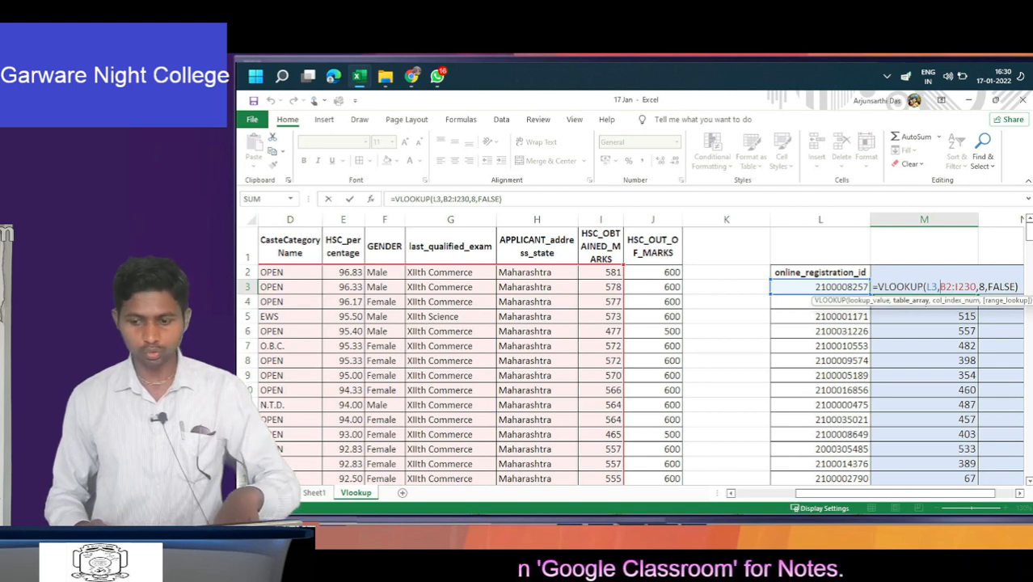
type("$")
key("Right")
type("$")
key("Right")
key("Right")
type("$")
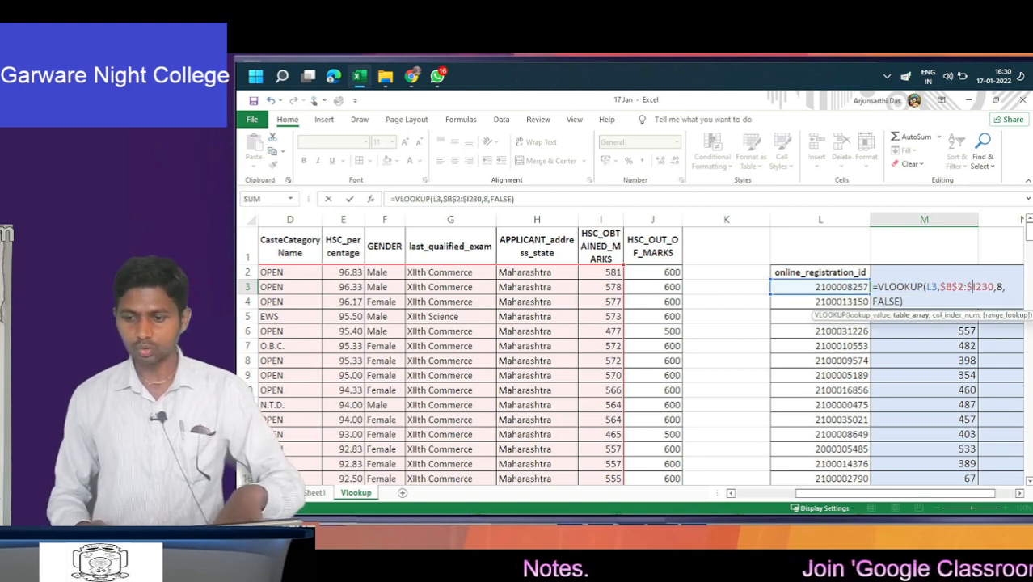
key("Right")
type("$")
key("Return")
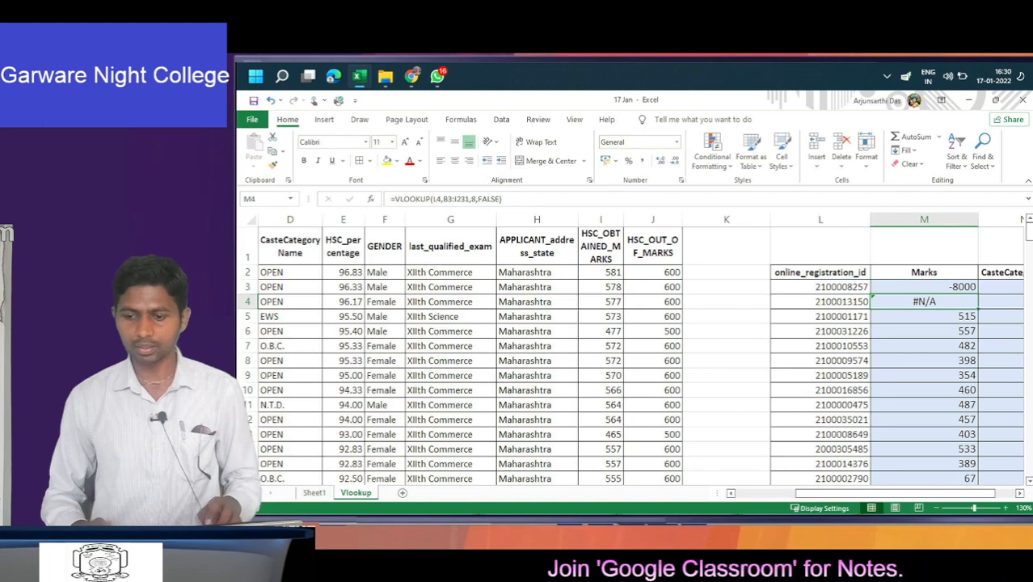
- Copy the VLOOKUP formula from M3 into the Marks cells M4 to M26, leaving out the Total row
key("Up")
key("ctrl+c")
key("Down")
key("ctrl+shift+Down")
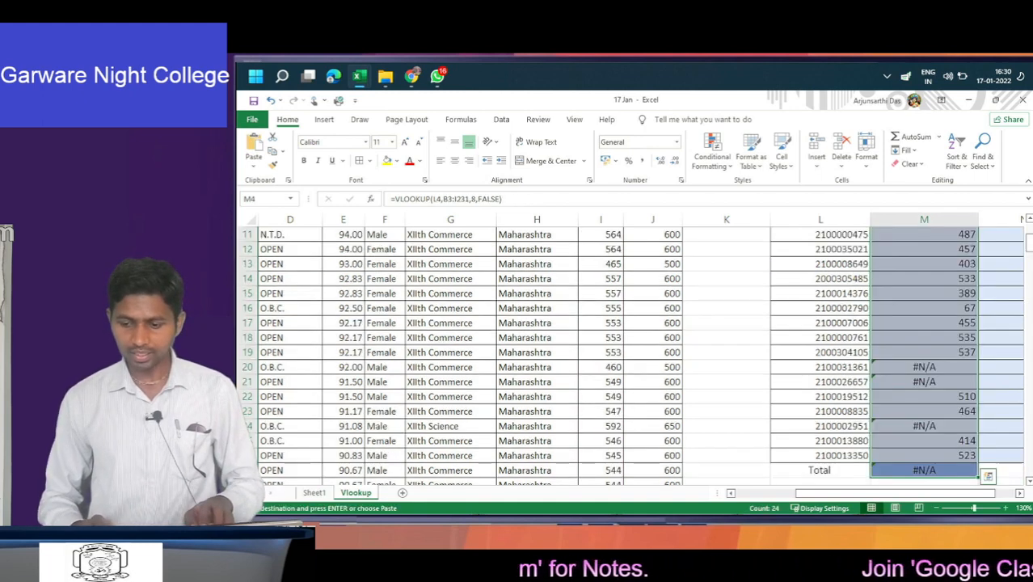
key("ctrl+v")
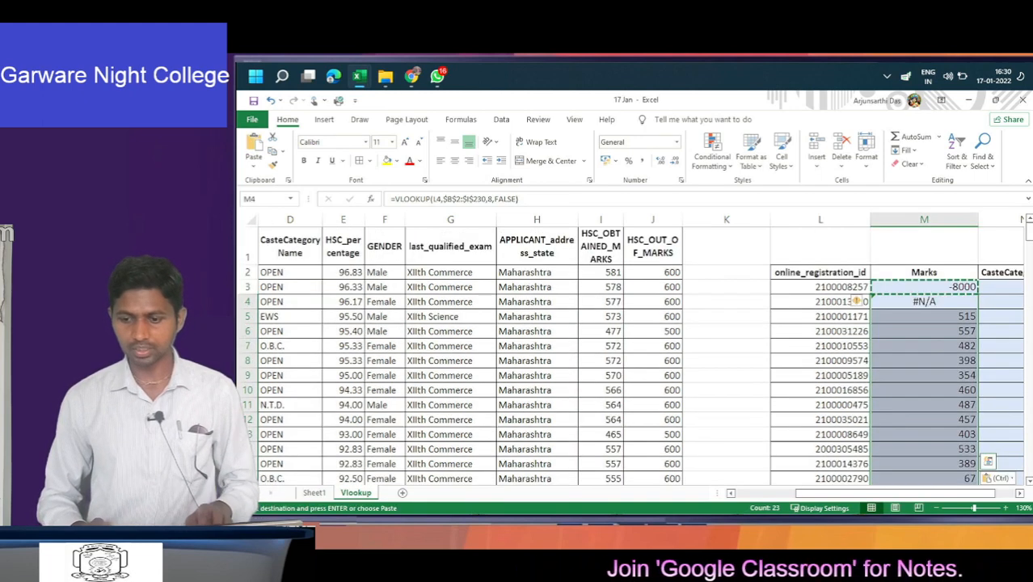
- Clear the copy selection and review the formulas and results down the Marks column to the Total row
key("Down")
key("Down")
key("Down")
key("Up")
key("Up")
key("Up")
key("Up")
key("Down")
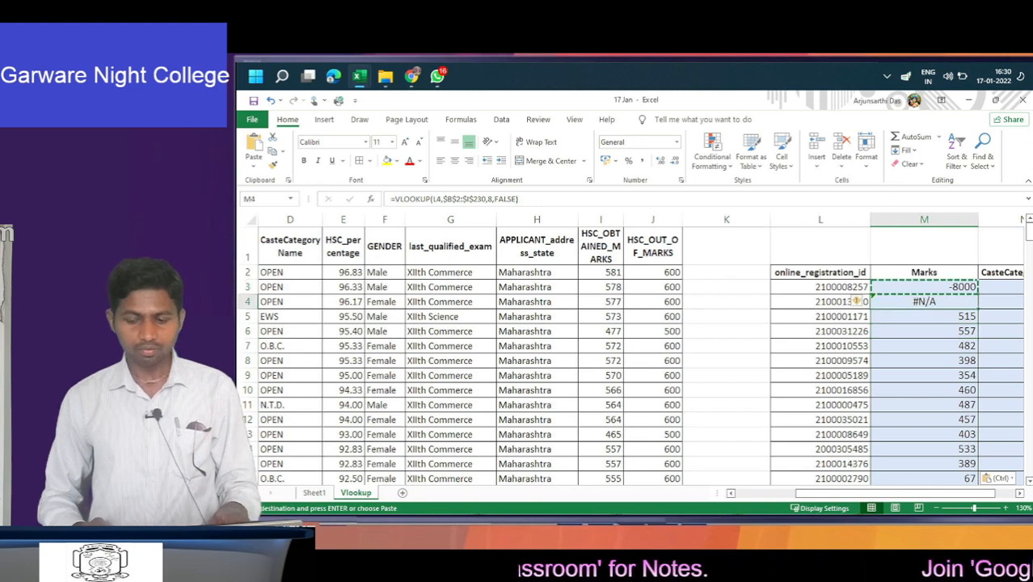
key("Escape")
key("Down")
key("Up")
key("Down")
key("Down")
key("Down")
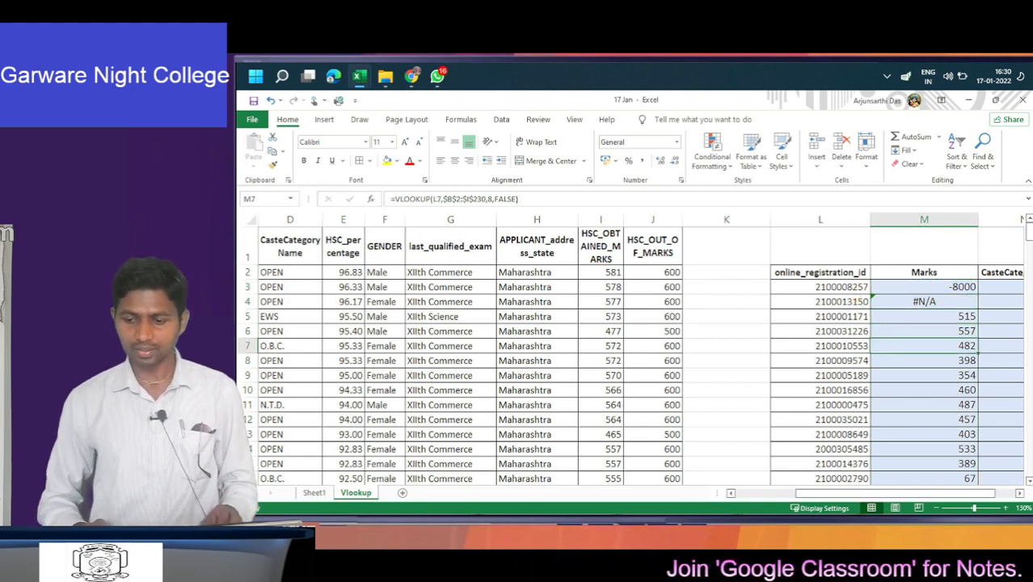
key("ctrl+Down")
key("Up")
key("Up")
key("Up")
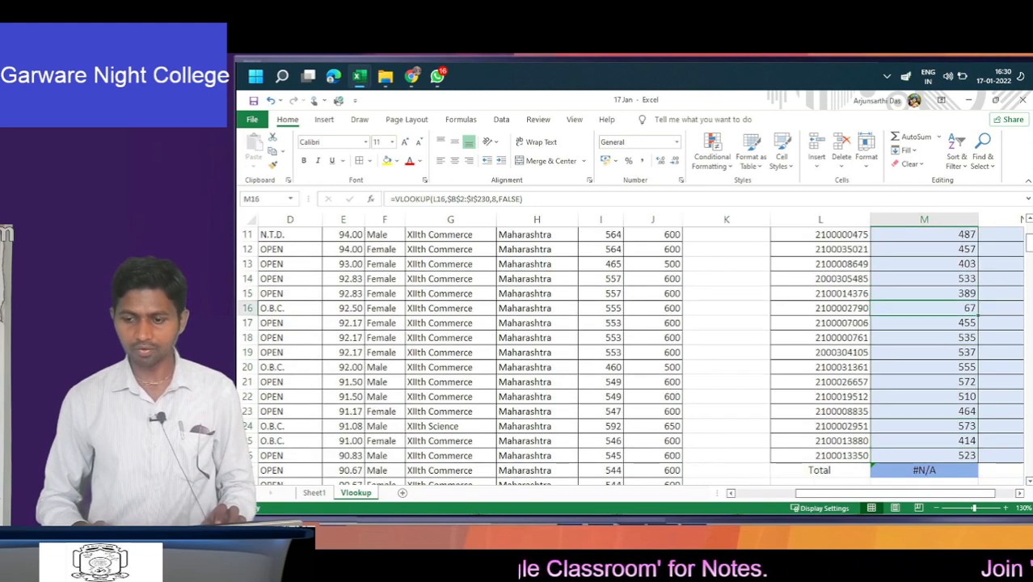
key("ctrl+Up")
key("Up")
key("Down")
key("Down")
key("Down")
key("Down")
key("Down")
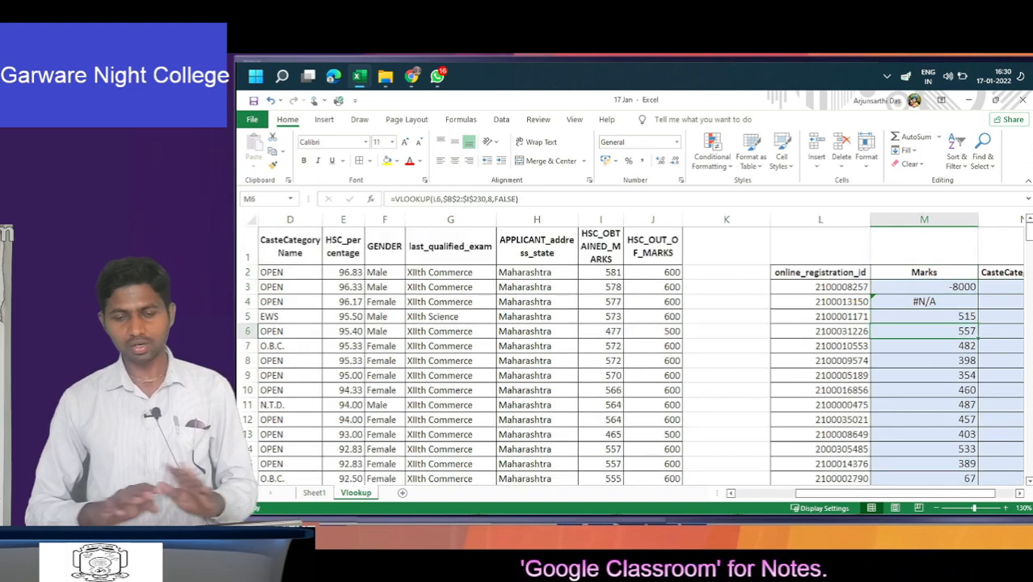
- Examine row 4, checking the formula in M4, its lookup ID in L4 and the source columns
key("Up")
key("Up")
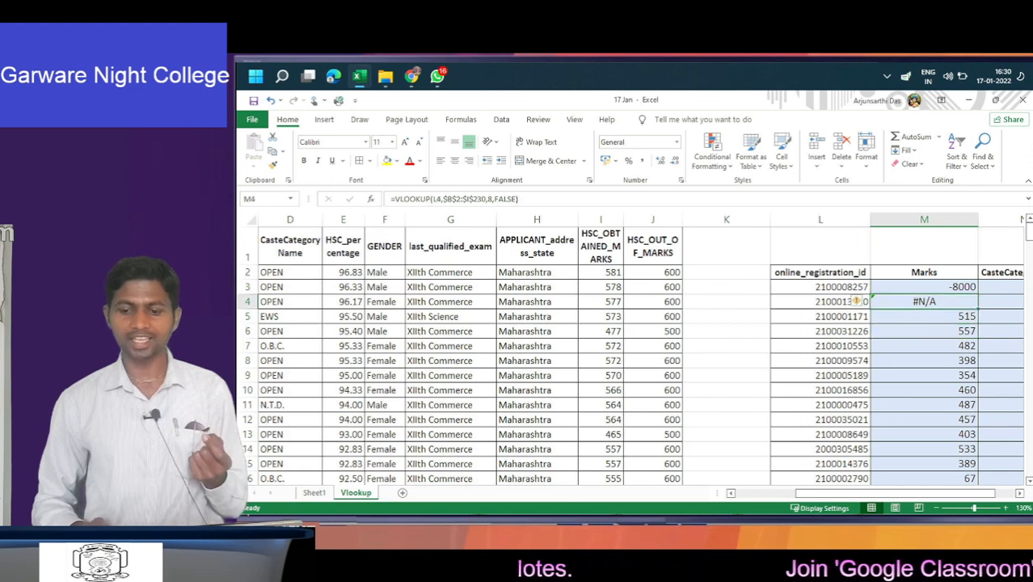
key("Left")
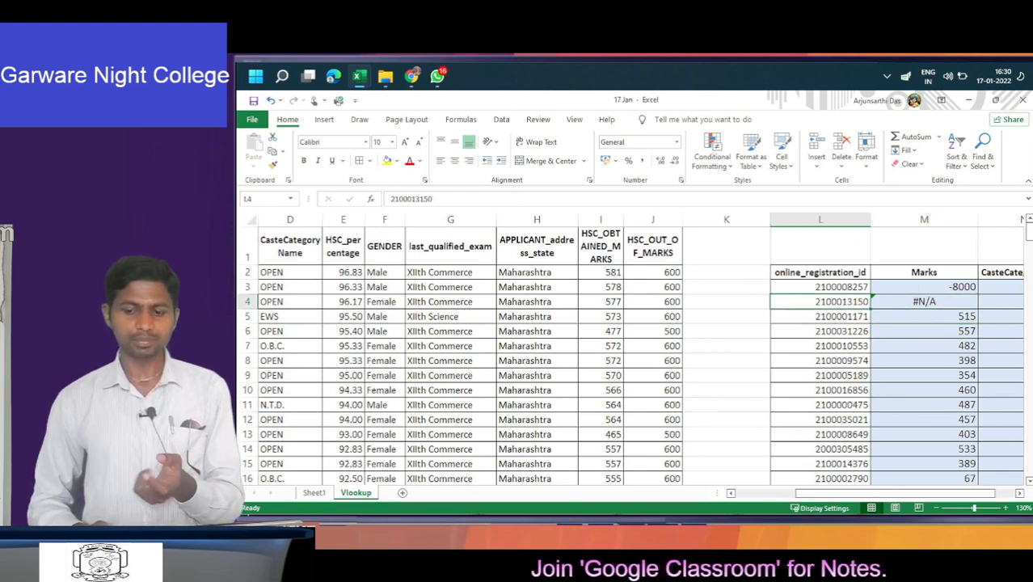
key("Right")
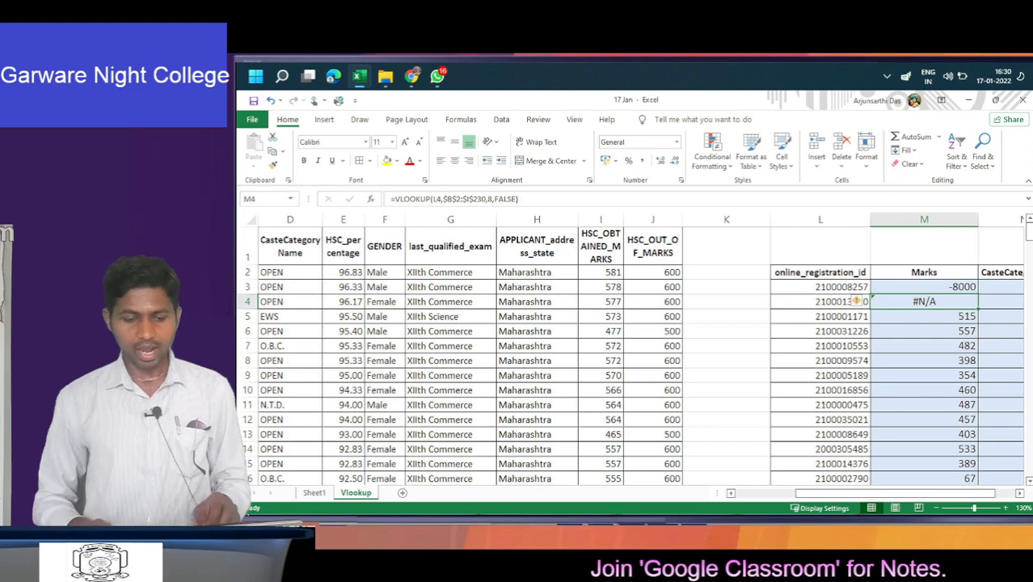
key("Left")
key("Home")
key("Right")
key("Right")
key("Right")
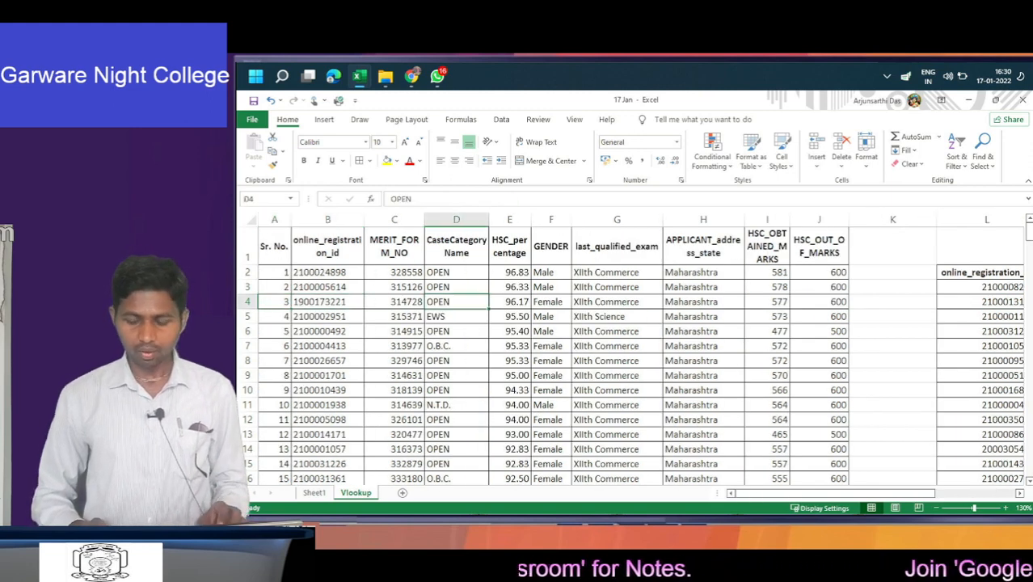
key("Right")
key("Right")
key("Right")
key("Right")
key("Right")
key("Right")
key("Right")
key("Right")
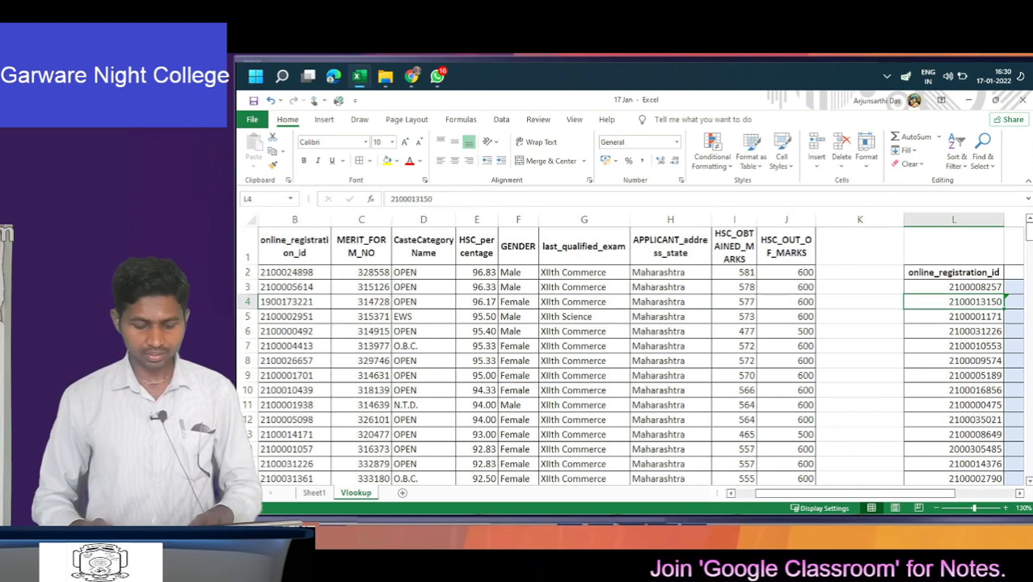
- Search the sheet for the registration ID copied from L4 and compare matching cell B229 with the ID above it
key("ctrl+c")
key("Left")
key("Left")
key("Left")
key("Left")
key("Left")
key("Left")
key("Left")
key("Left")
key("Left")
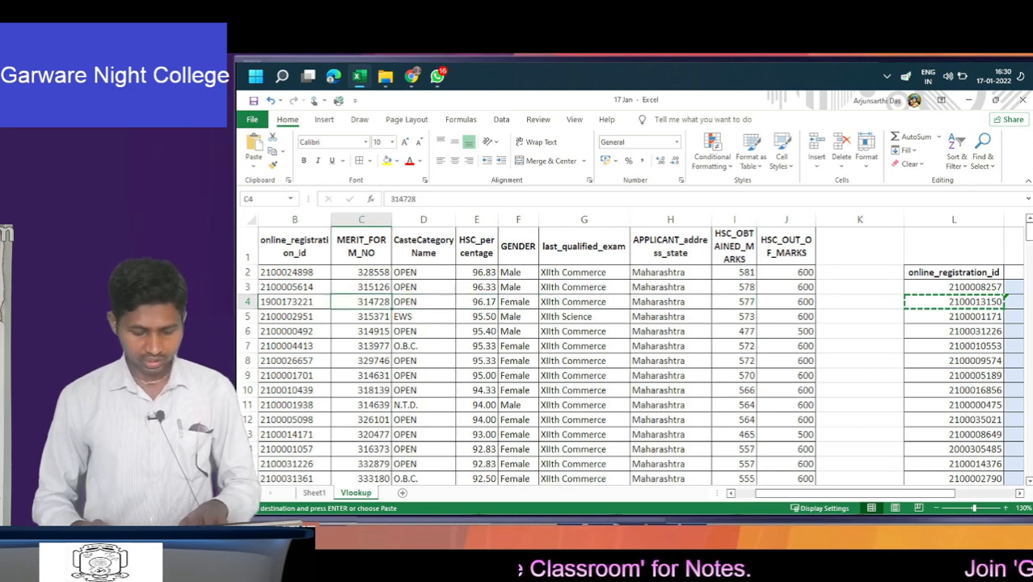
key("ctrl+f")
key("ctrl+v")
key("Return")
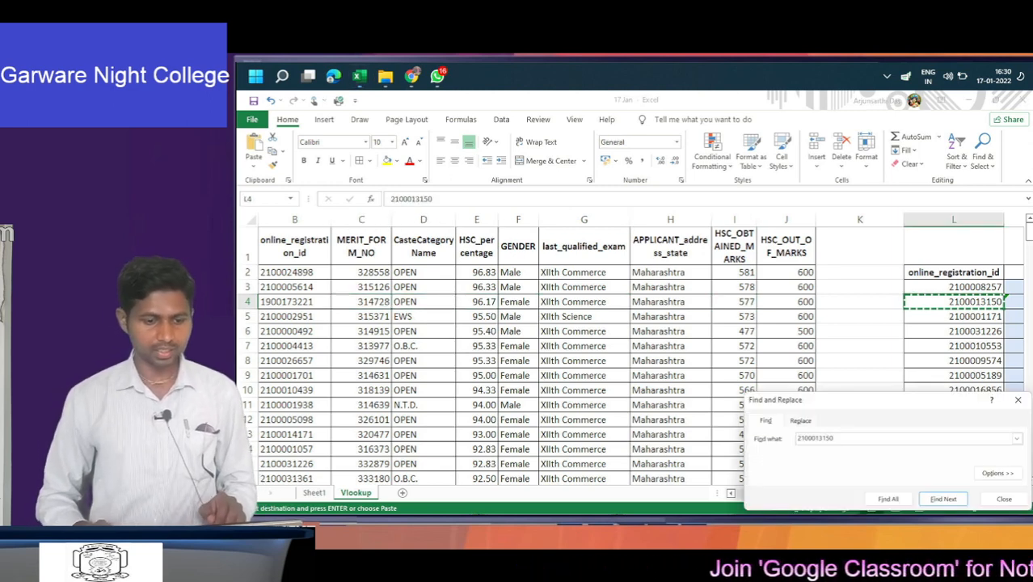
key("Return")
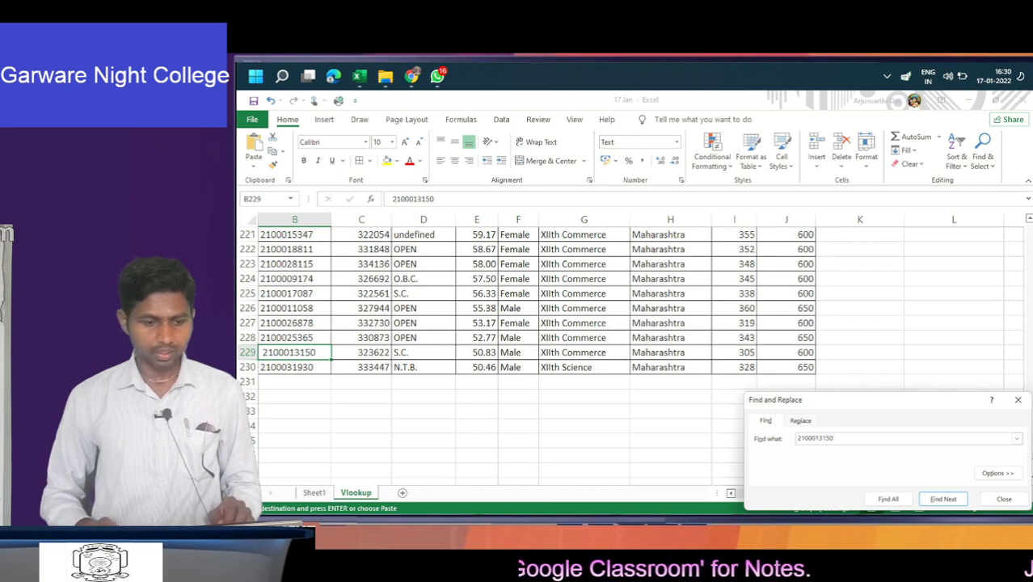
left_click(283, 336)
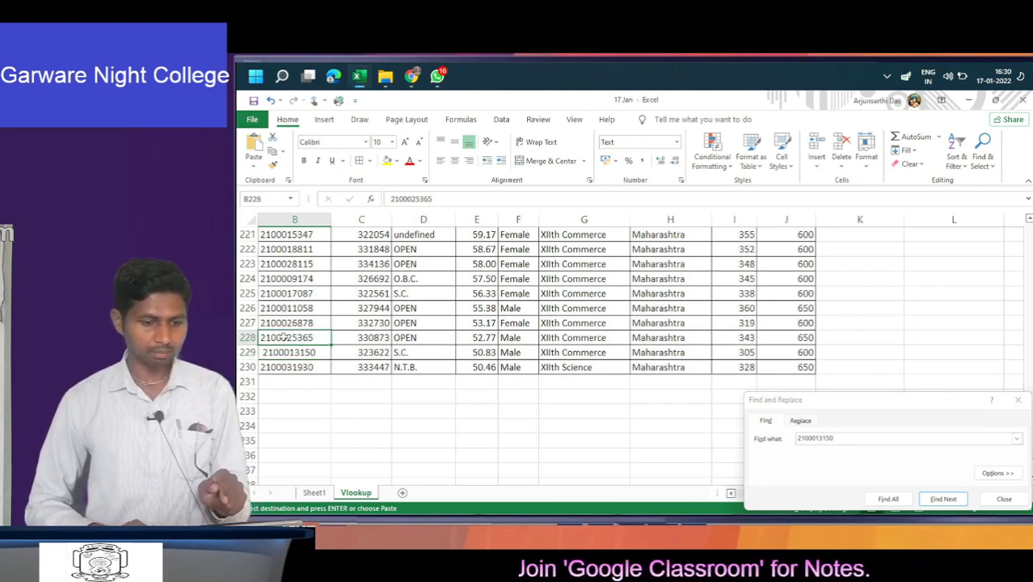
left_click(281, 353)
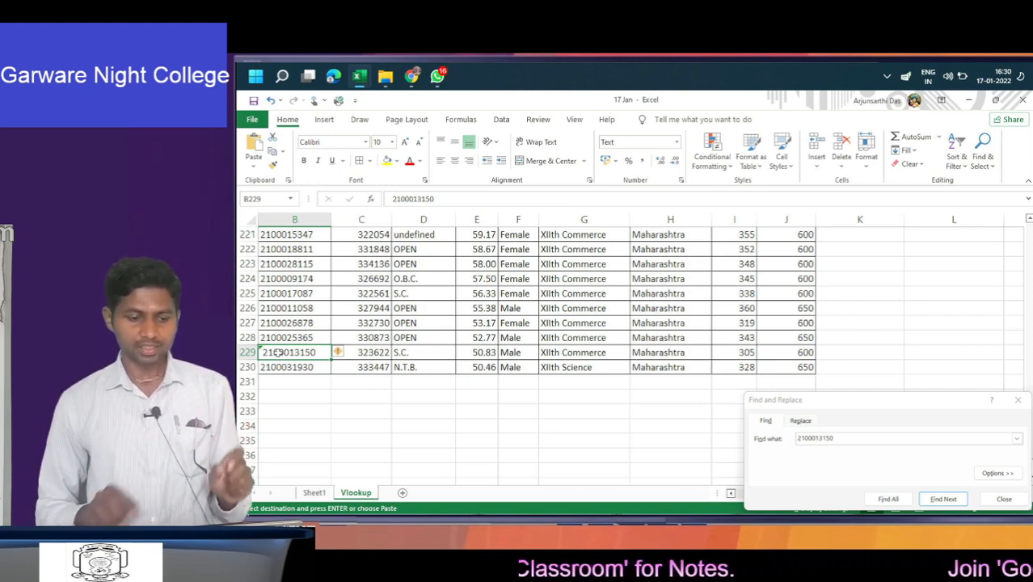
- Return to row 4 of the lookup table and compare the registration ID in L4 with the Marks result in M4
key("Right")
key("Right")
key("Right")
key("Right")
key("Right")
key("Right")
key("Right")
key("Right")
key("Right")
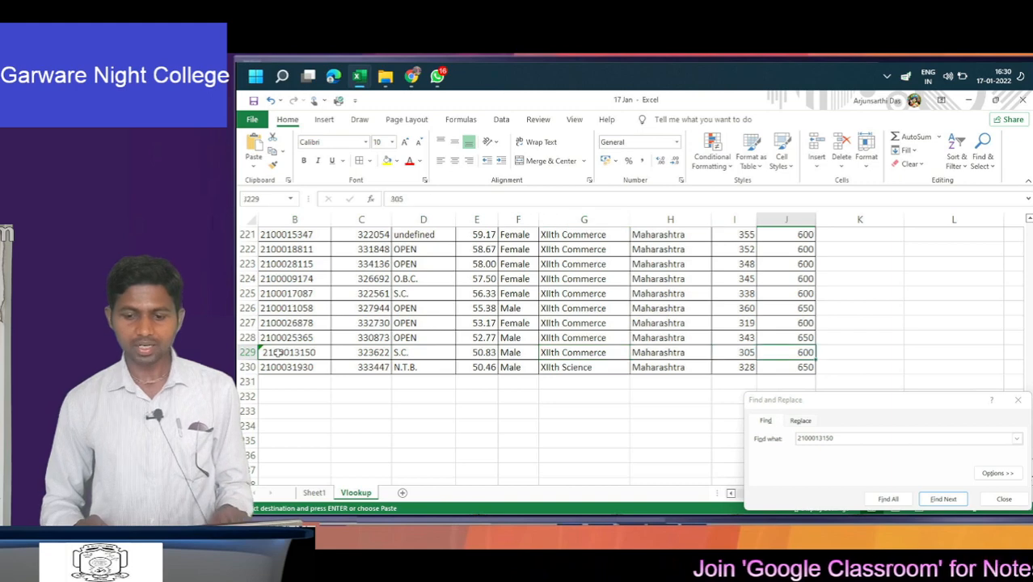
key("ctrl+Up")
key("Down")
key("Down")
key("Right")
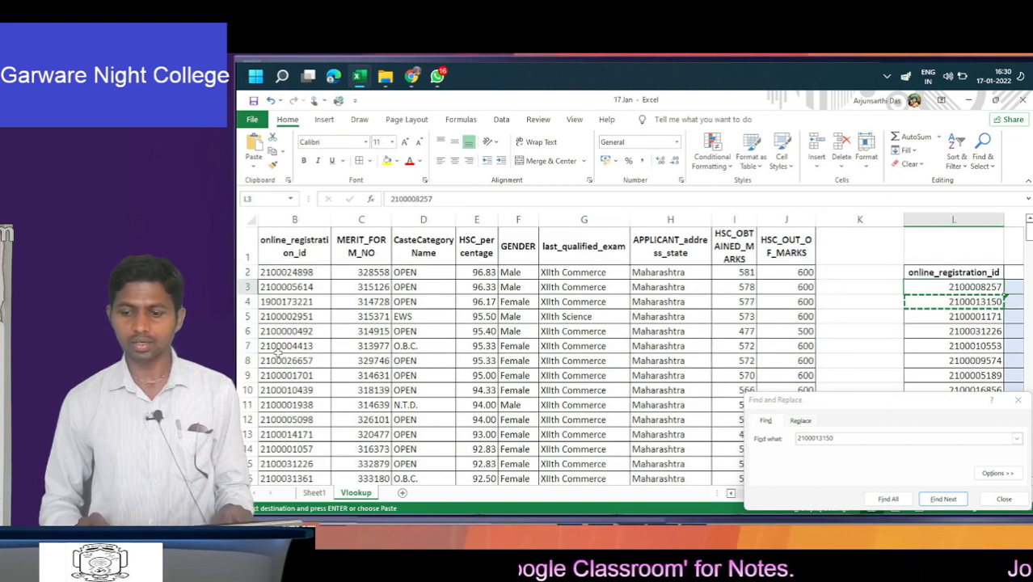
key("Down")
key("Right")
key("Right")
key("Left")
key("Left")
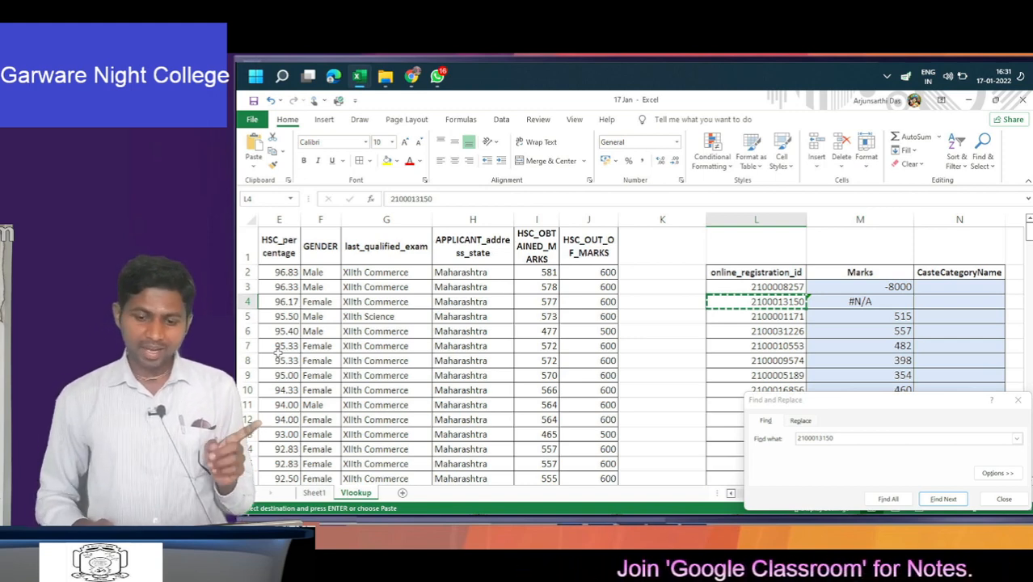
- Examine the source registration ID column from B4 down to its last rows around B227 to B230
key("Left")
key("Left")
key("Left")
key("Left")
key("Left")
key("Left")
key("Left")
key("Left")
key("Left")
key("Left")
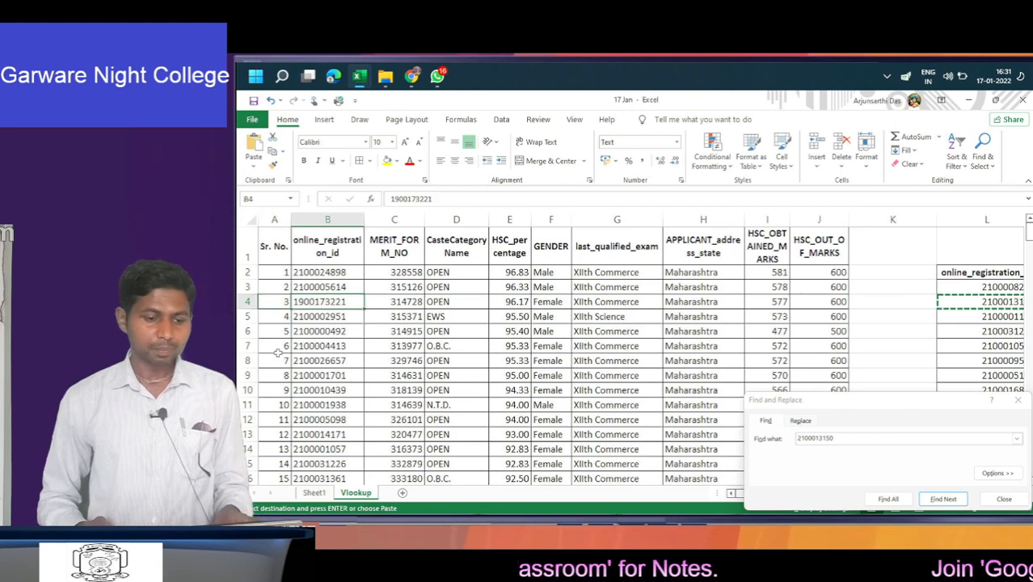
key("ctrl+Down")
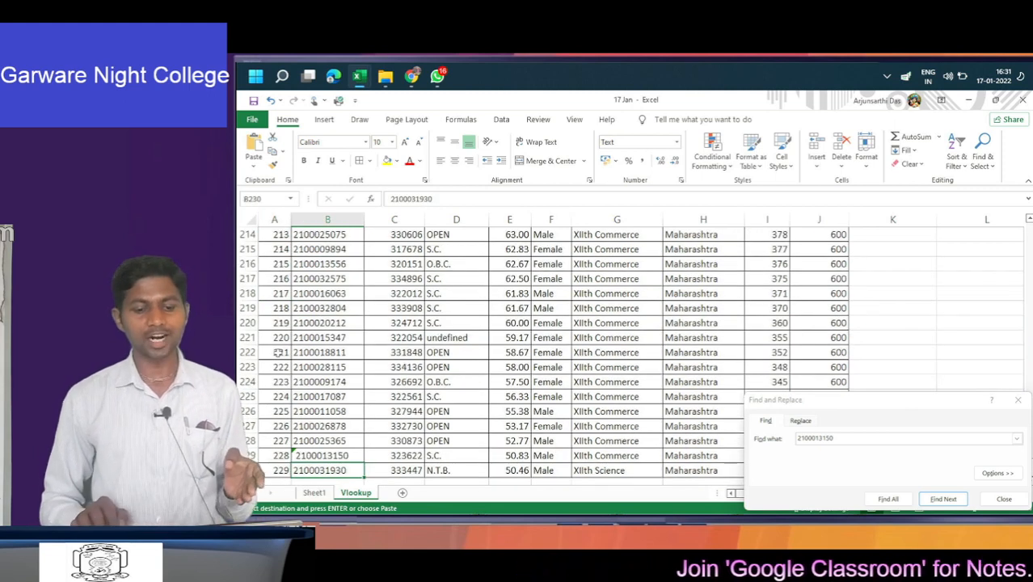
key("Up")
key("Up")
key("Up")
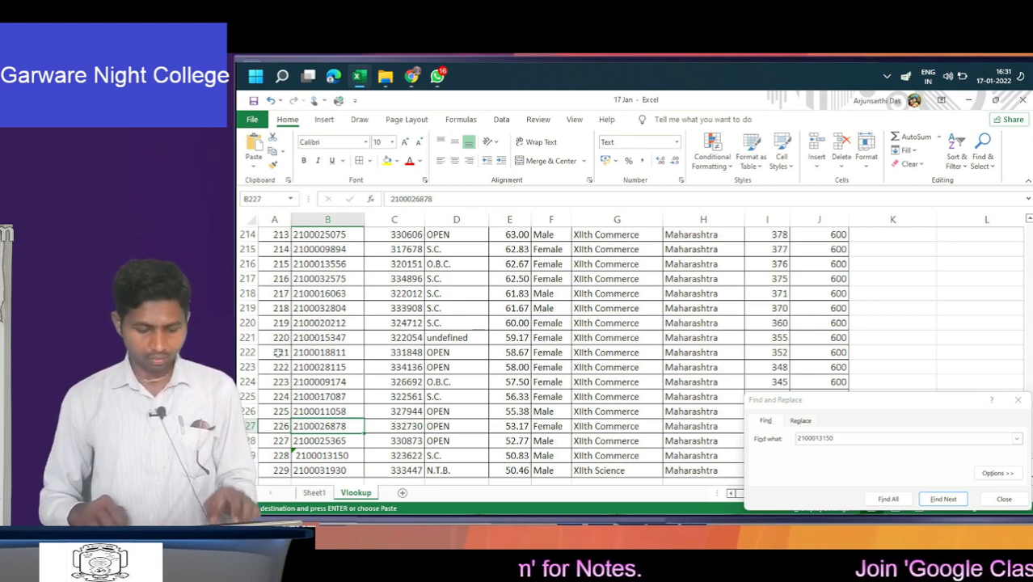
- Compare the ID in B229 with the neighbouring registration IDs between B222 and B230
key("ctrl+f")
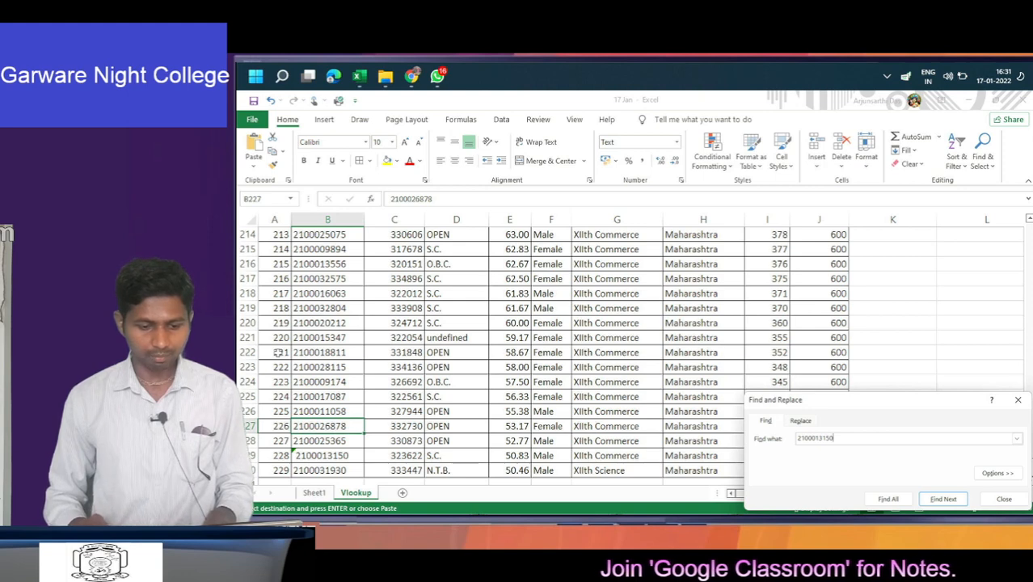
key("alt+Tab")
key("Up")
key("Up")
key("Up")
key("Up")
key("Up")
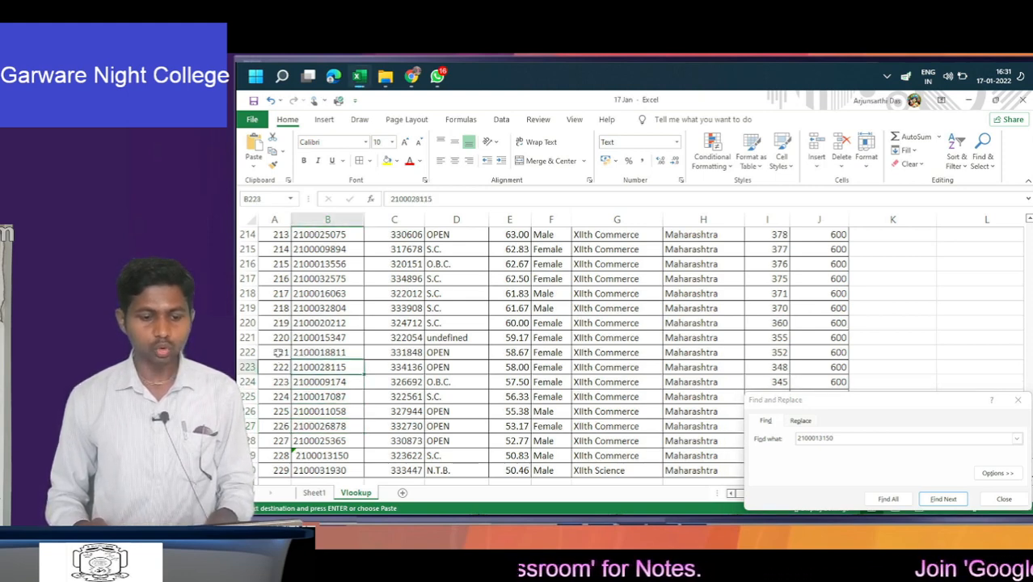
key("Down")
key("Down")
key("Down")
key("Down")
key("Down")
key("Down")
key("Down")
key("Down")
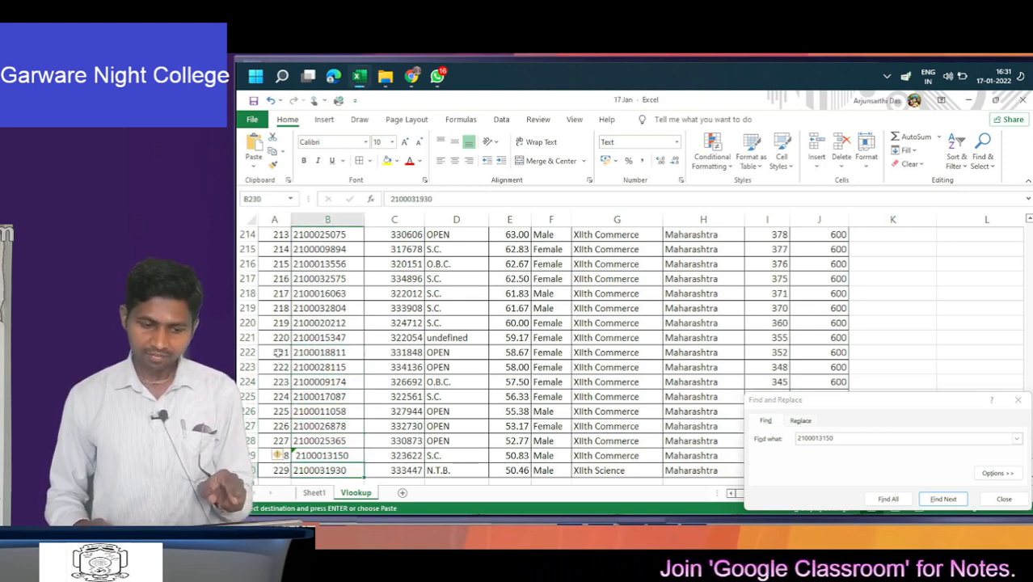
- Remove the leading space from the registration ID in B229
key("Up")
key("Down")
key("Up")
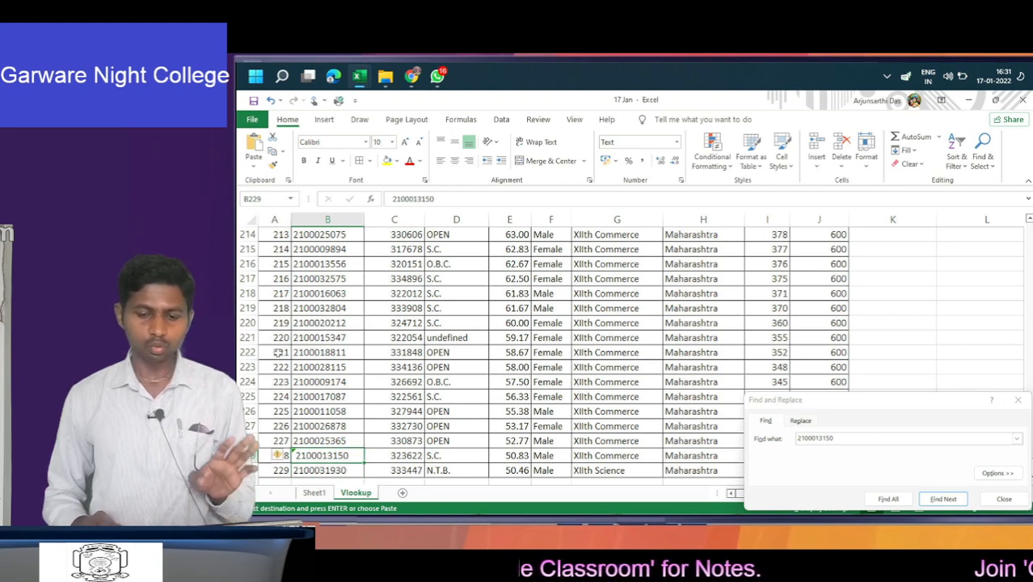
key("F2")
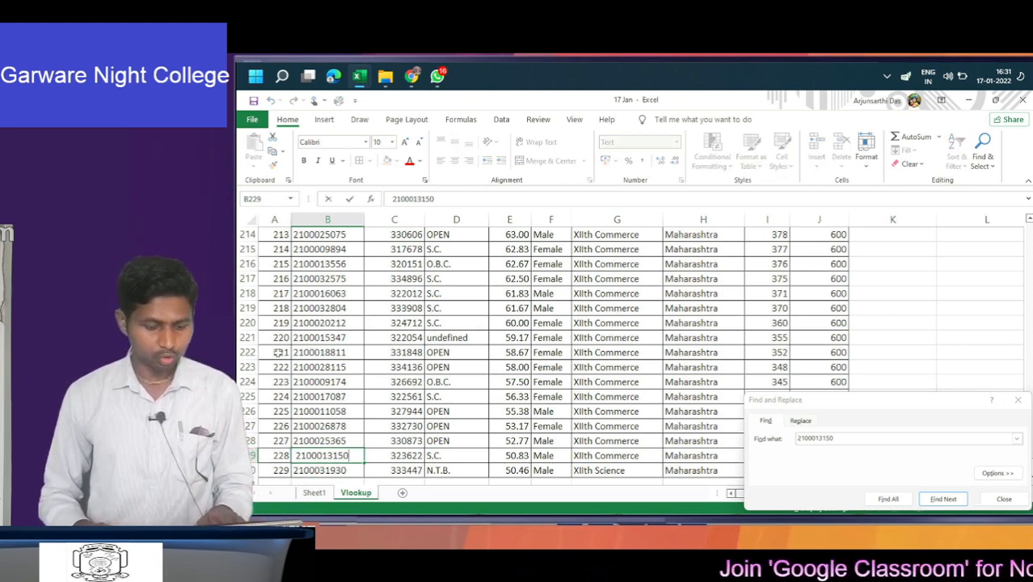
key("Home")
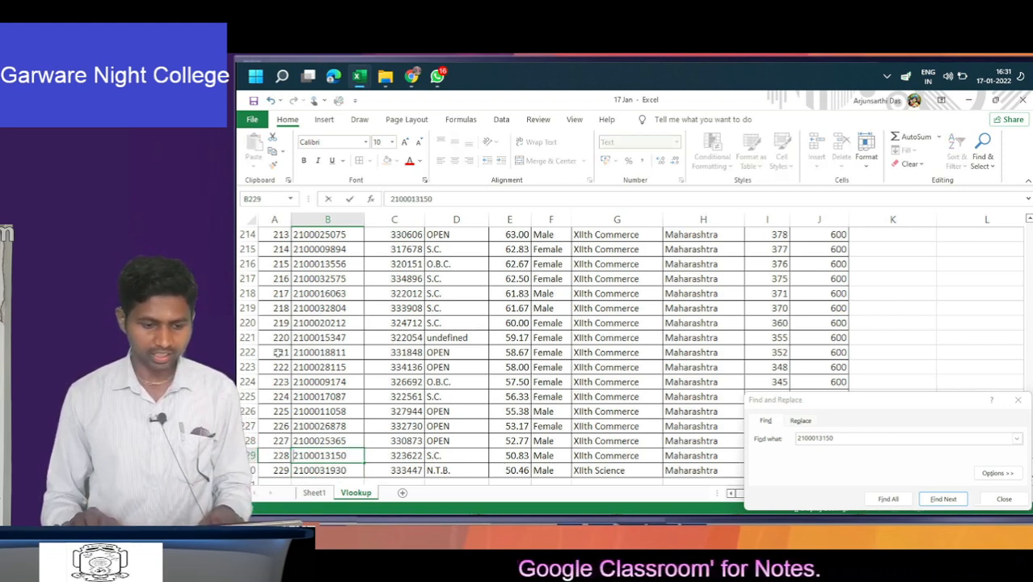
key("Return")
- Try converting the text-stored registration ID in B229 to a number, and undo the conversion
key("Right")
key("Right")
key("Right")
key("Right")
key("Right")
key("Right")
key("Right")
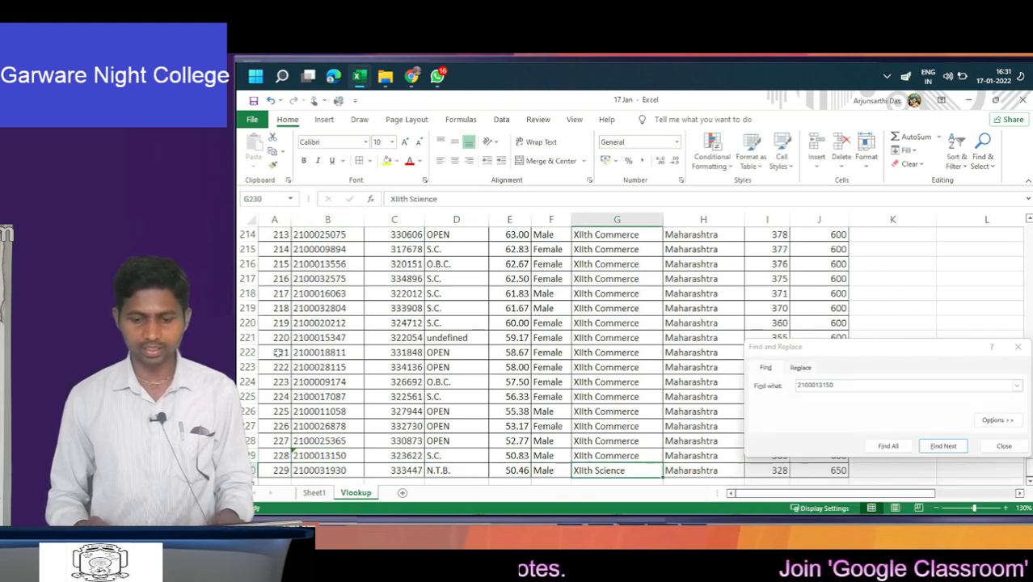
left_click(303, 456)
left_click(283, 458)
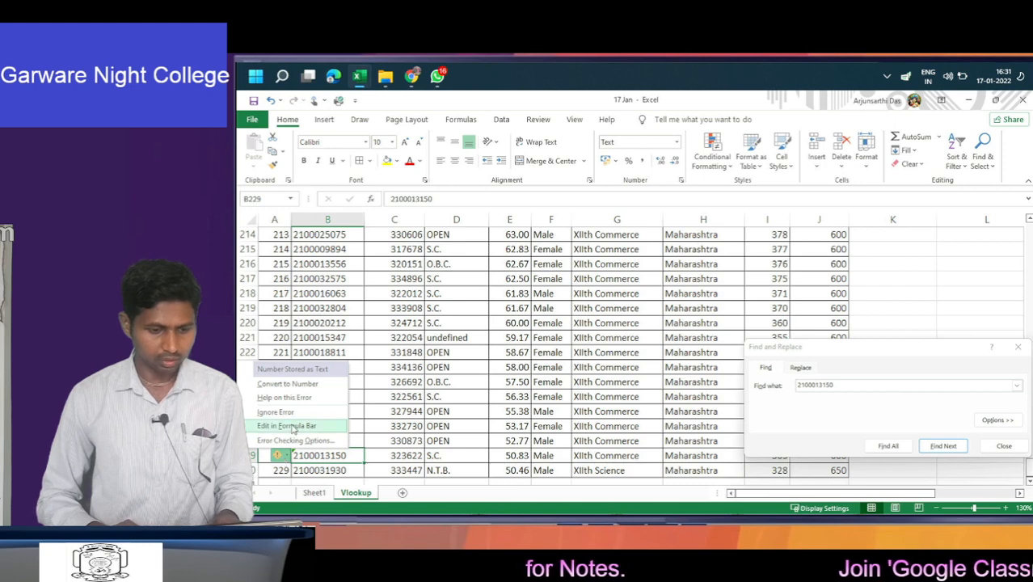
left_click(300, 384)
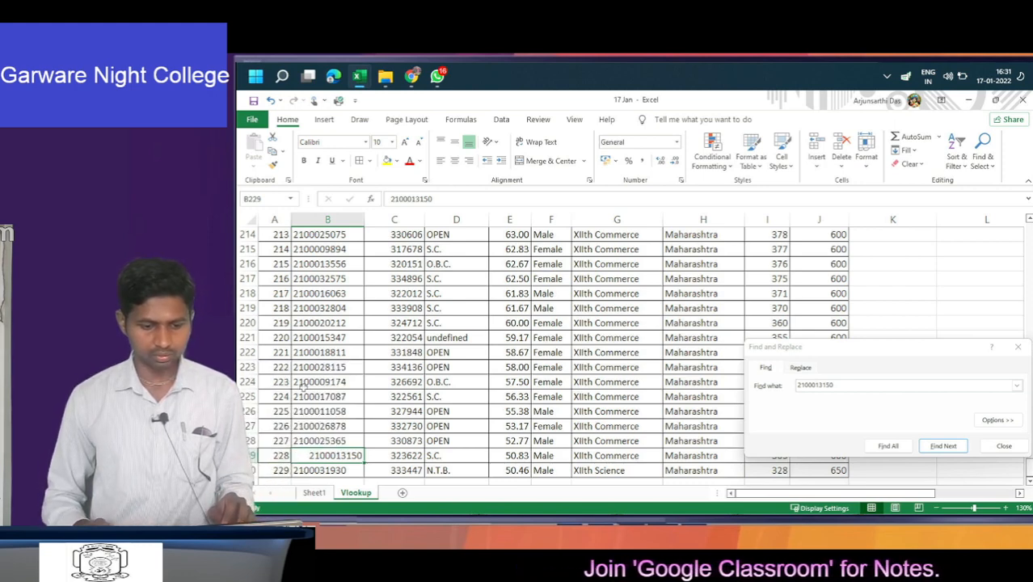
key("ctrl+z")
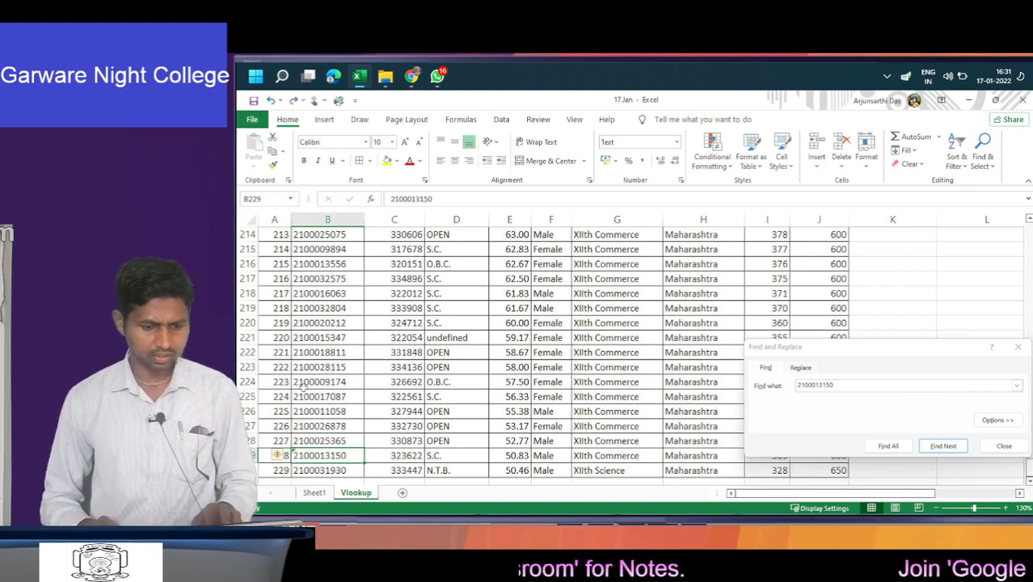
- Check the Marks result in M4 with the B229 ID still stored as text
key("Right")
key("Right")
key("Right")
key("Right")
key("Right")
key("Right")
key("Right")
key("Right")
key("Right")
key("Right")
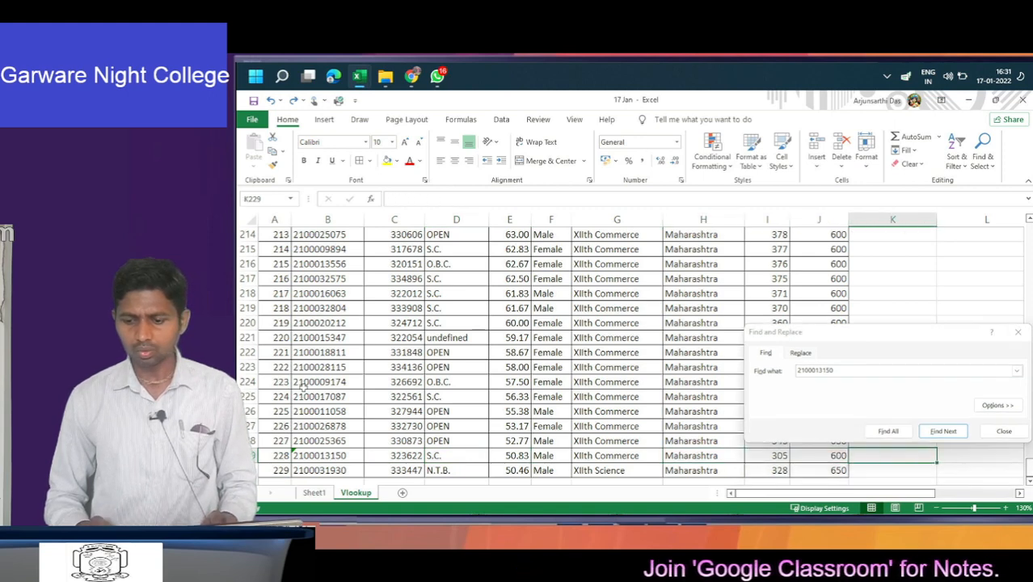
key("ctrl+Up")
key("ctrl+Up")
key("Right")
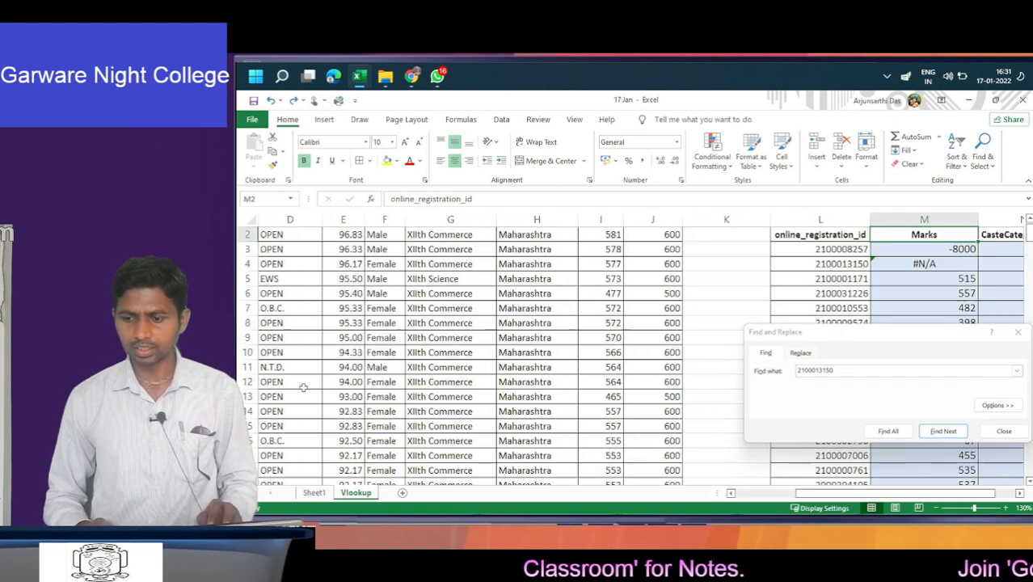
key("Down")
key("Down")
key("Left")
key("Left")
key("Left")
key("Left")
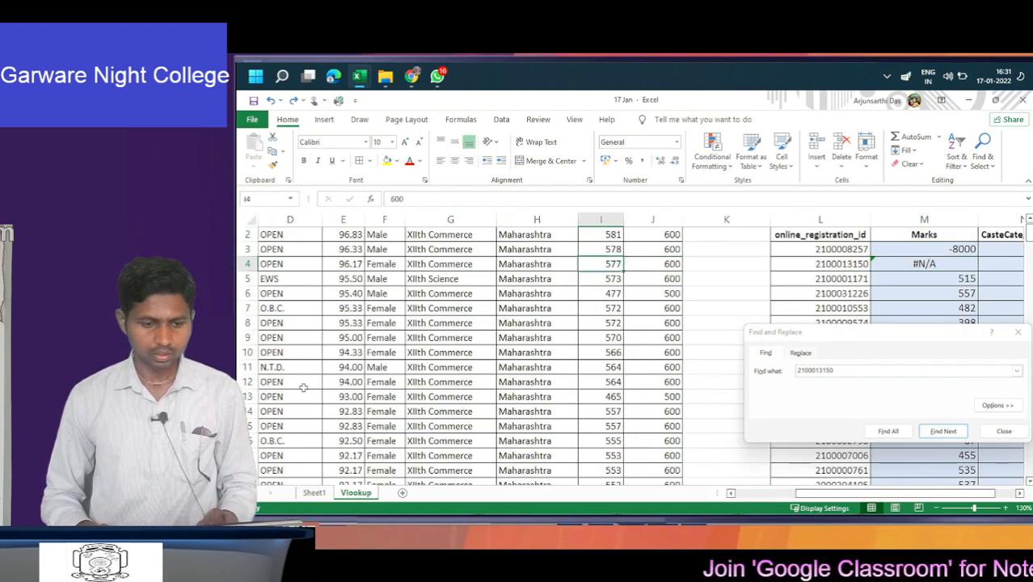
- Convert the text-stored registration ID in B229 to a number
key("ctrl+Left")
key("ctrl+Down")
key("Right")
key("Up")
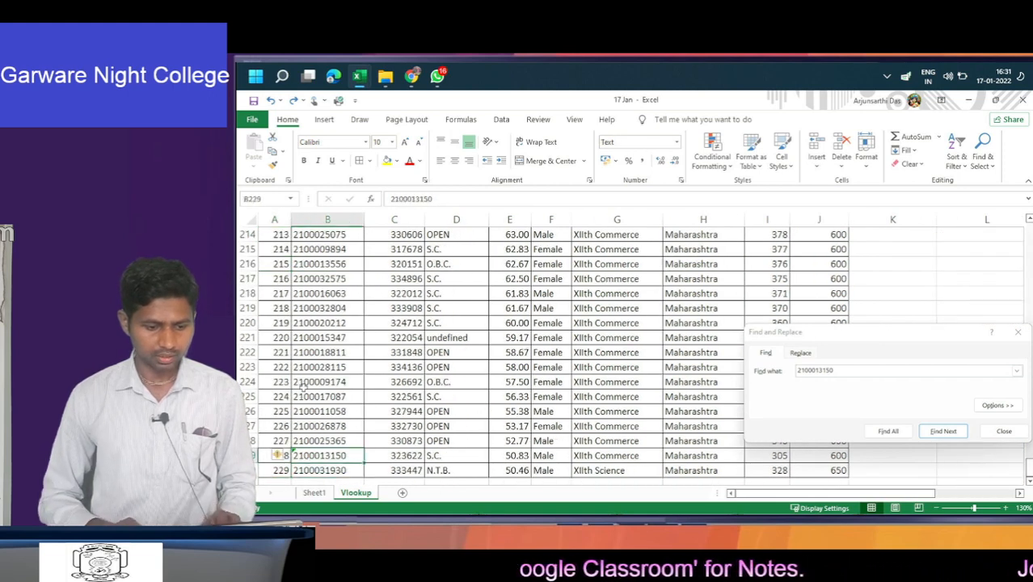
left_click(277, 455)
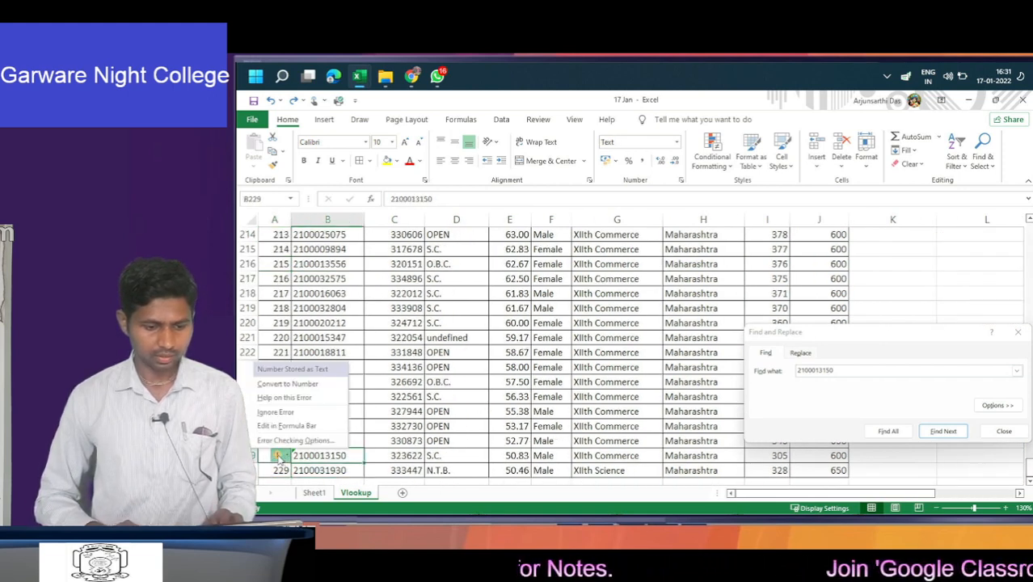
left_click(287, 383)
- Check the VLOOKUP formula and result in M4, and close the Find and Replace dialog
key("Right")
key("Right")
key("Right")
key("Right")
key("Right")
key("Right")
key("Right")
key("Right")
key("Right")
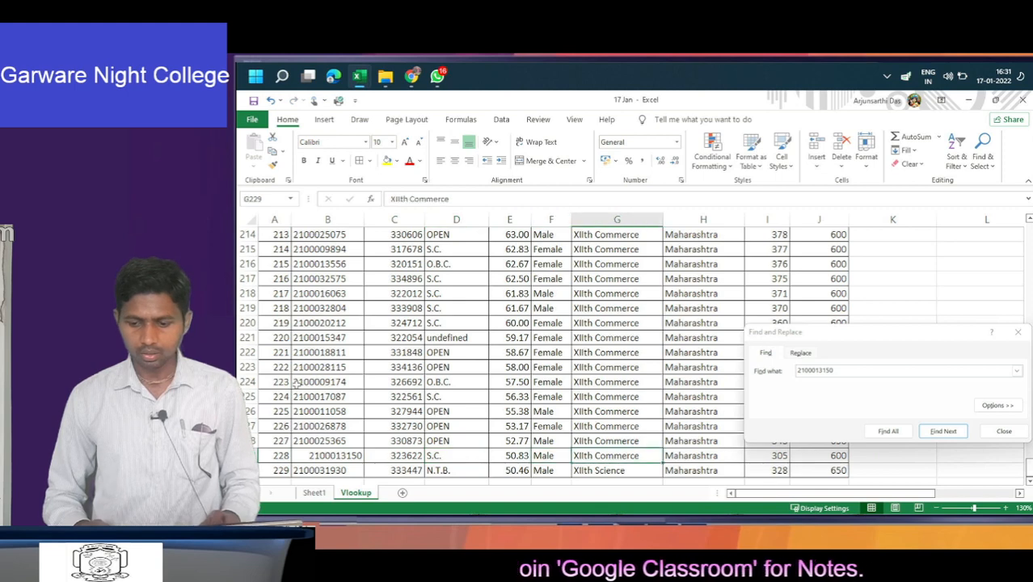
key("ctrl+Up")
key("Right")
key("Right")
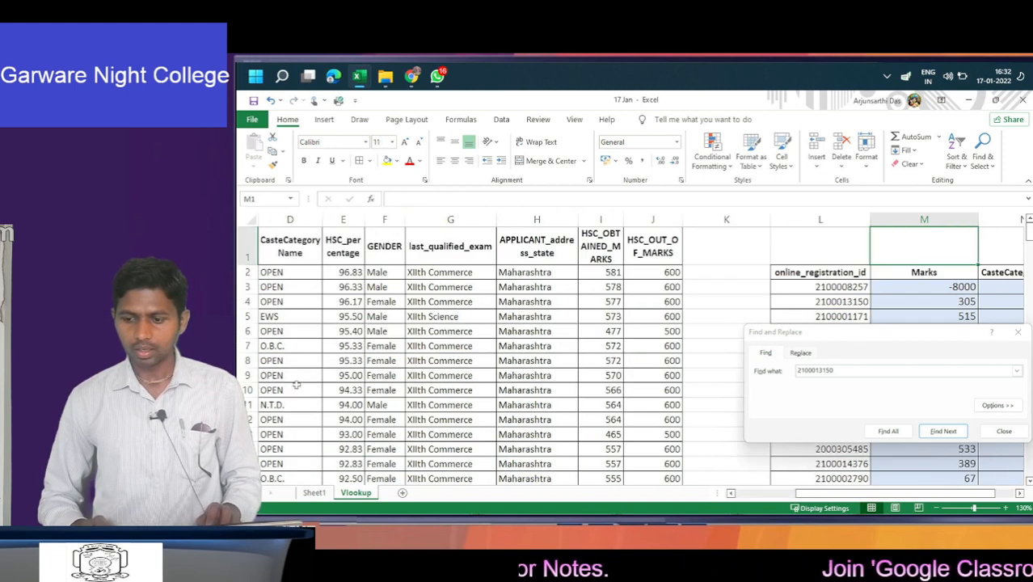
key("Down")
key("Down")
key("Down")
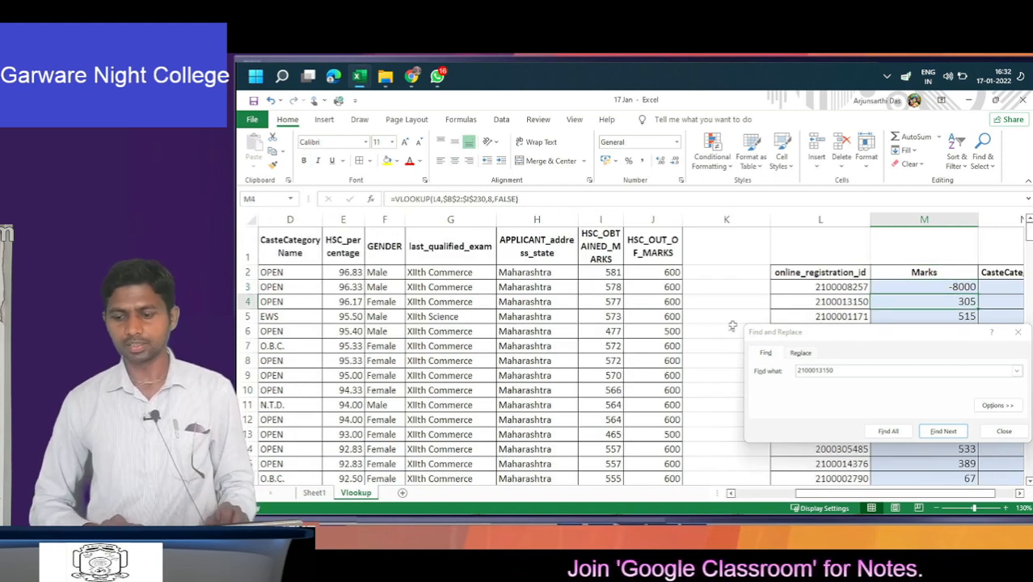
left_click(1018, 334)
left_click(1019, 334)
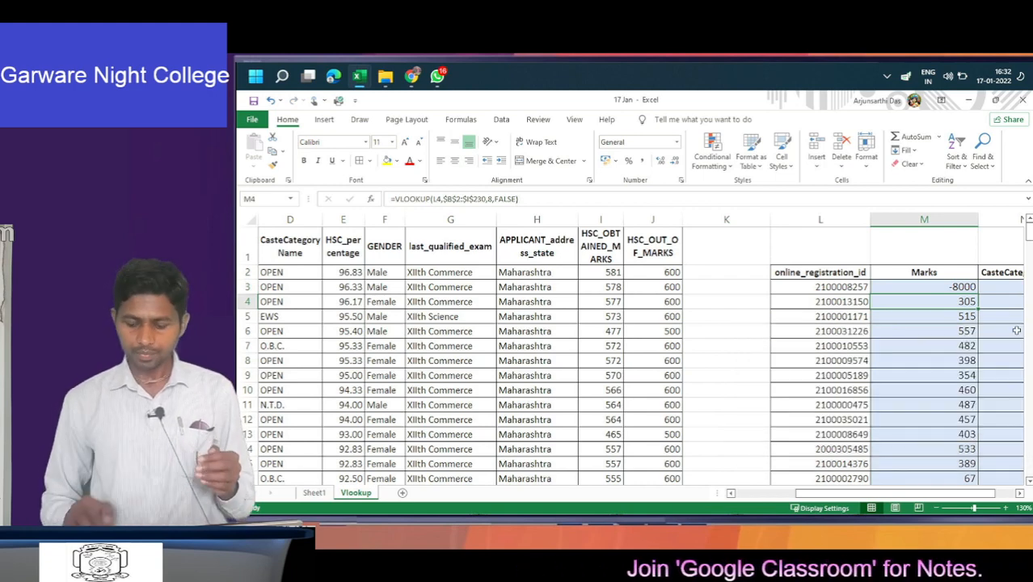
- Compare the format of the first source registration IDs in column B with the converted ID in B229
key("Left")
key("Left")
key("Left")
key("Left")
key("Left")
key("Left")
key("Left")
key("Left")
key("Left")
key("Left")
key("Left")
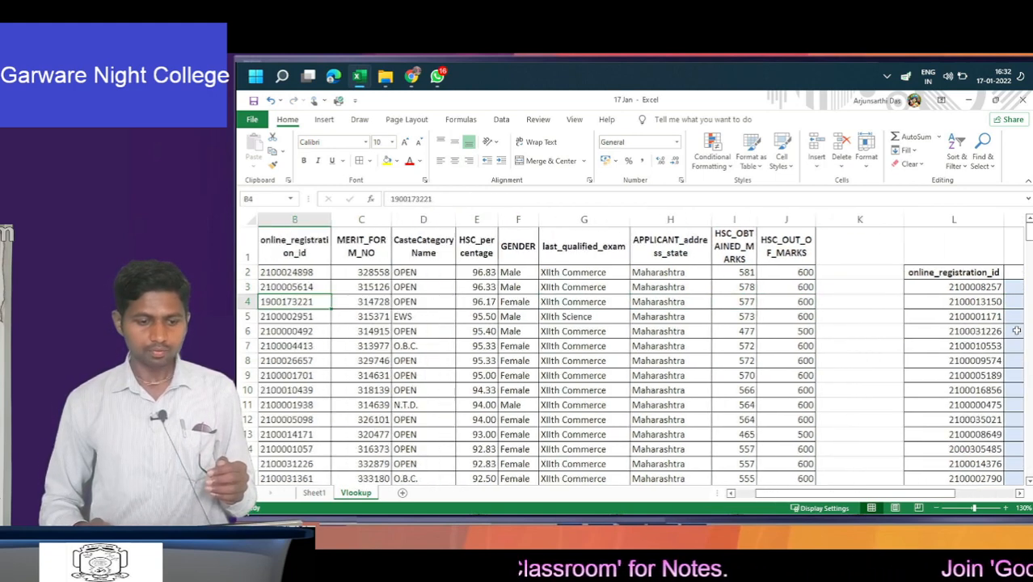
key("Right")
key("Left")
key("Left")
key("Right")
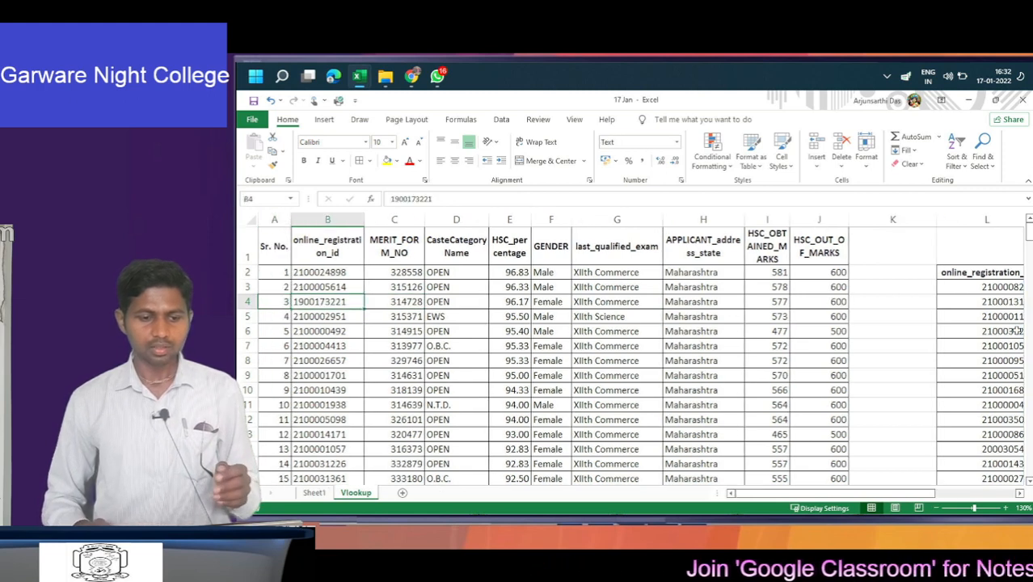
key("Up")
key("Up")
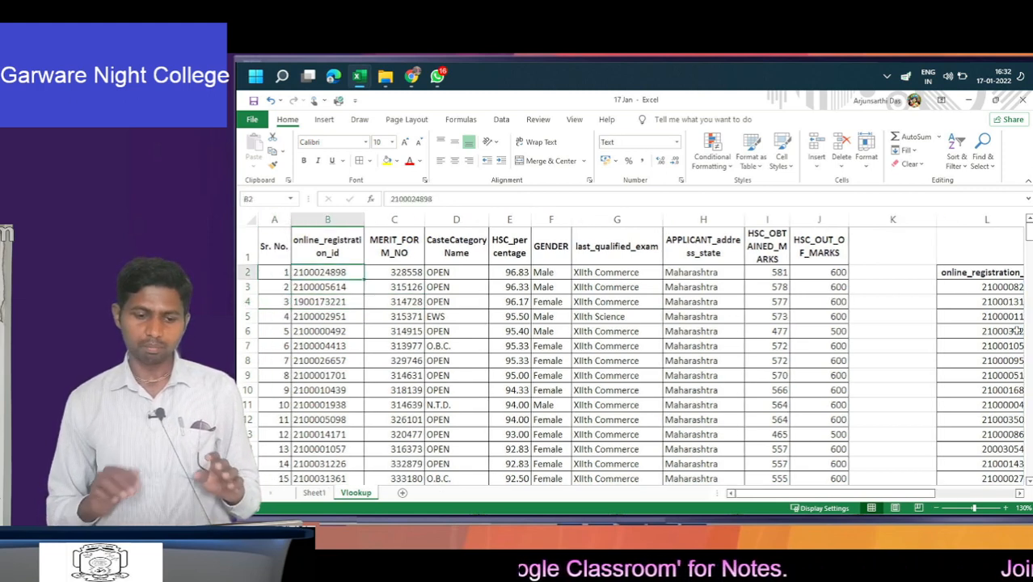
key("ctrl+Down")
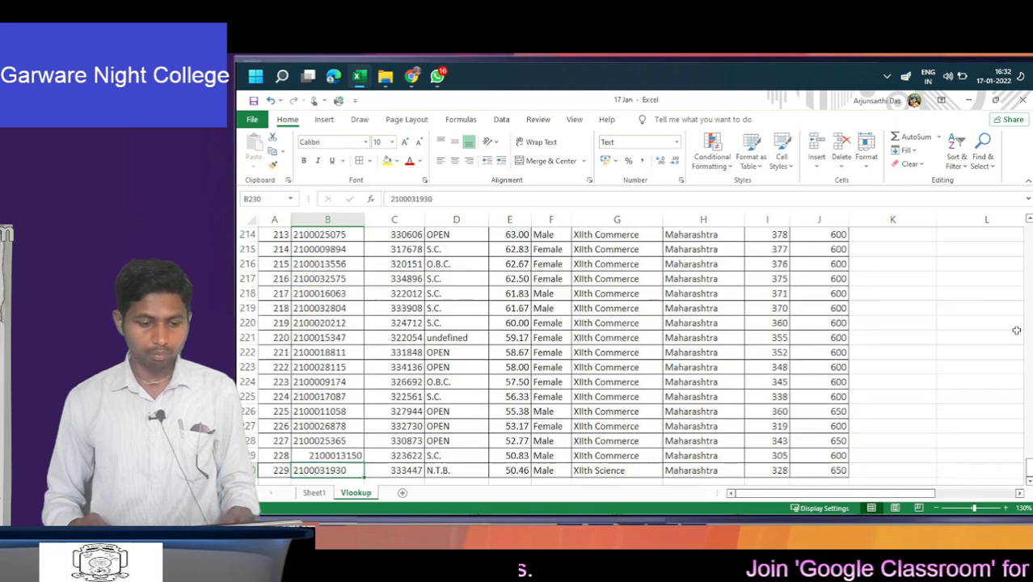
key("Up")
key("Down")
key("Up")
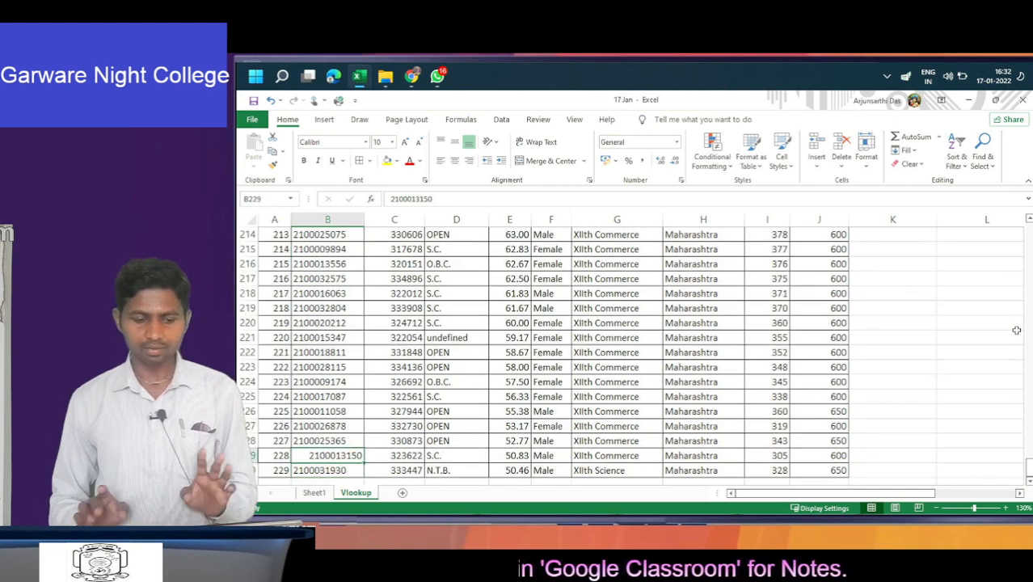
- Review the registration IDs from B1 down to B7 and the source columns across row 7
key("ctrl+Up")
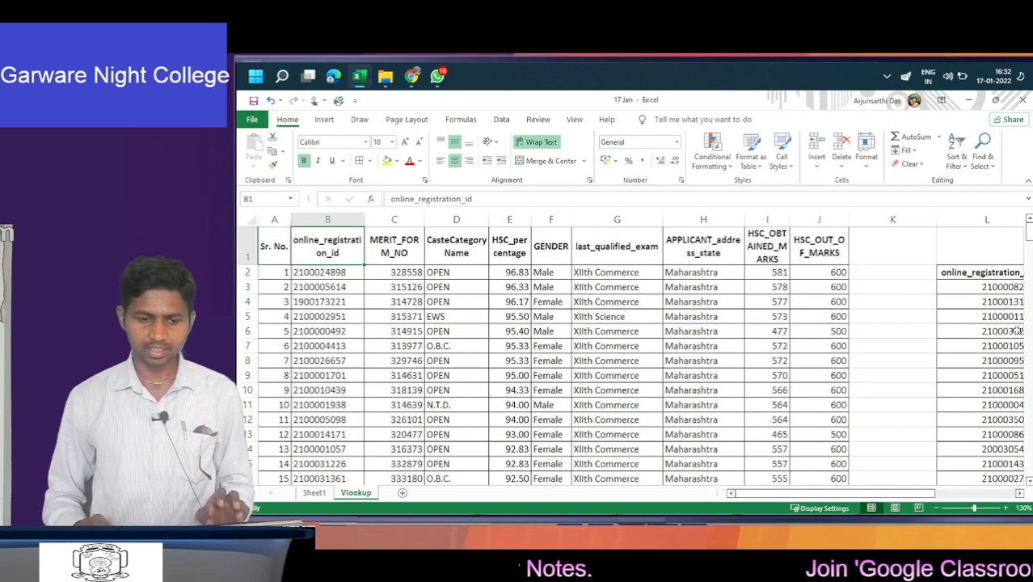
key("Down")
key("Down")
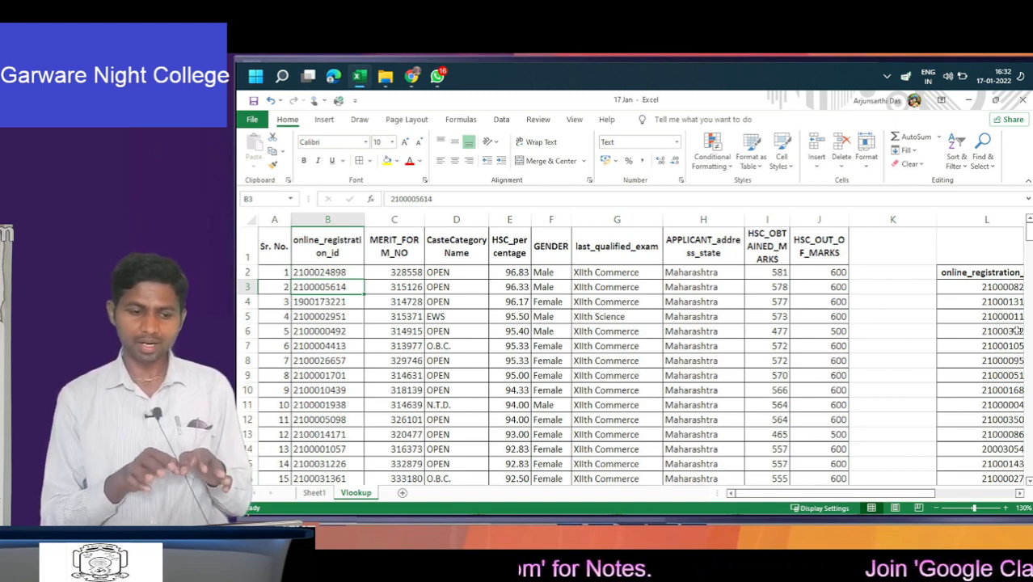
key("Down")
key("Down")
key("Down")
key("Down")
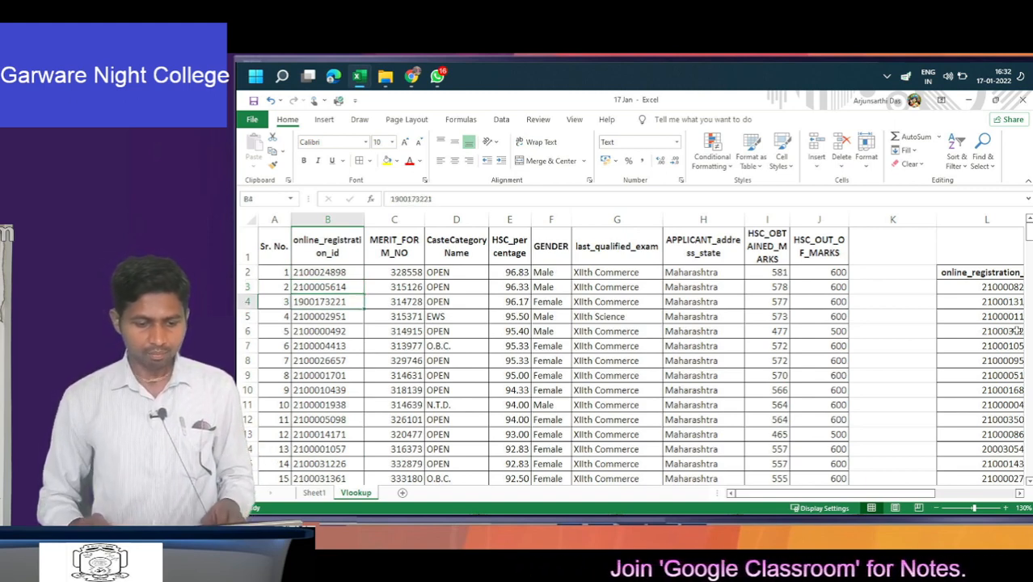
key("Right")
key("Right")
key("Right")
key("Right")
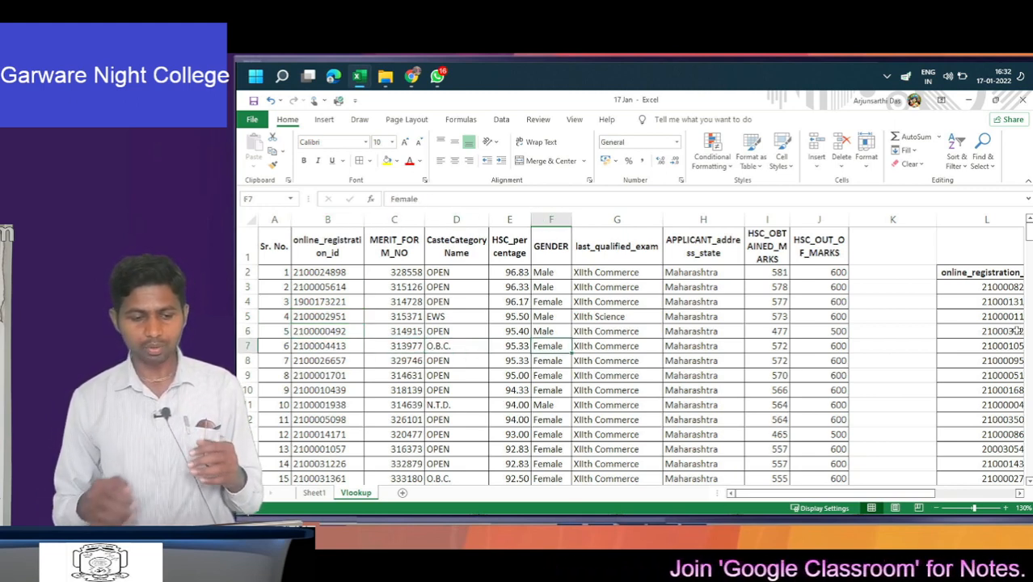
key("Right")
key("Right")
key("Right")
key("Right")
key("Right")
key("Right")
key("Right")
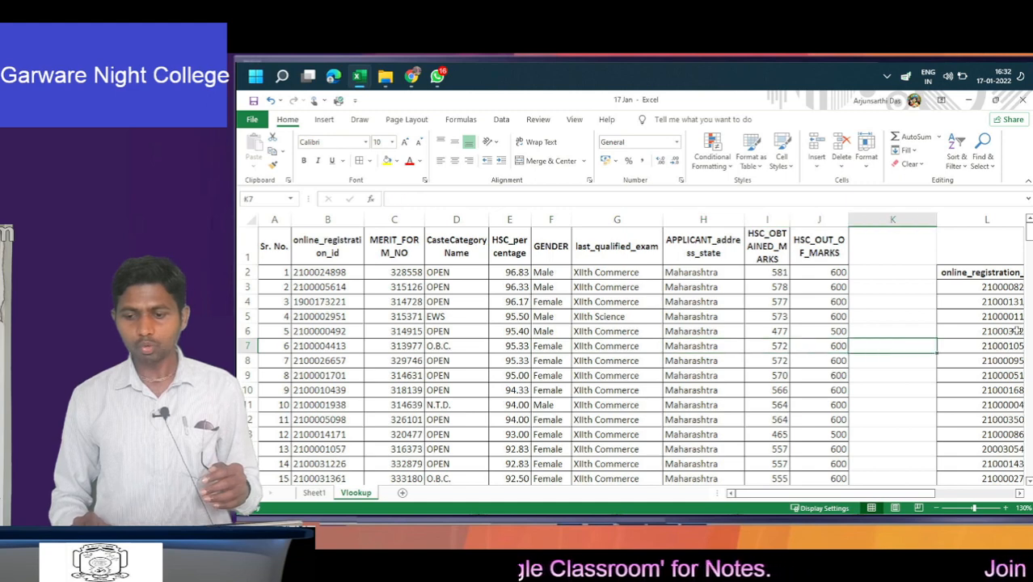
- Inspect the VLOOKUP formula in M4 and the source range it references
key("Up")
key("Up")
key("Up")
key("Up")
key("Down")
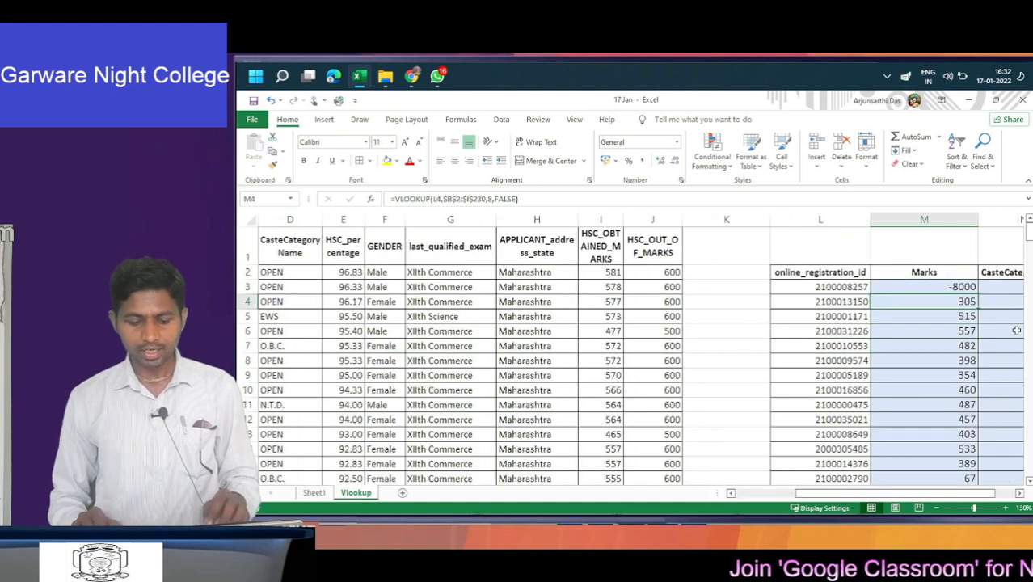
key("F2")
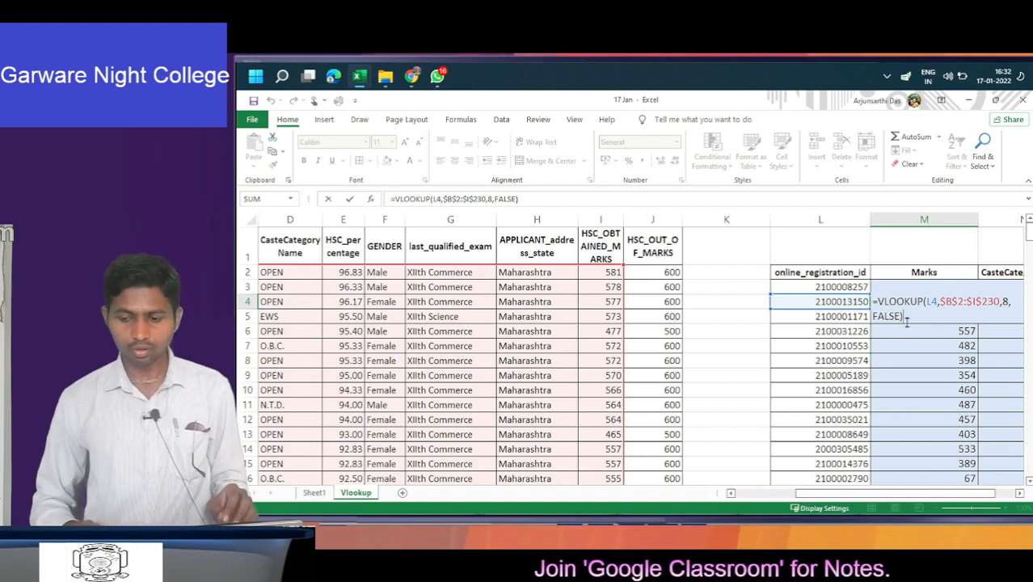
key("Return")
- Compare the source registration ID in B5 with the lookup registration ID in L5, including their number formats
key("Left")
key("Left")
key("Left")
key("Left")
key("Left")
key("Left")
key("Left")
key("Left")
key("Left")
key("Left")
key("Left")
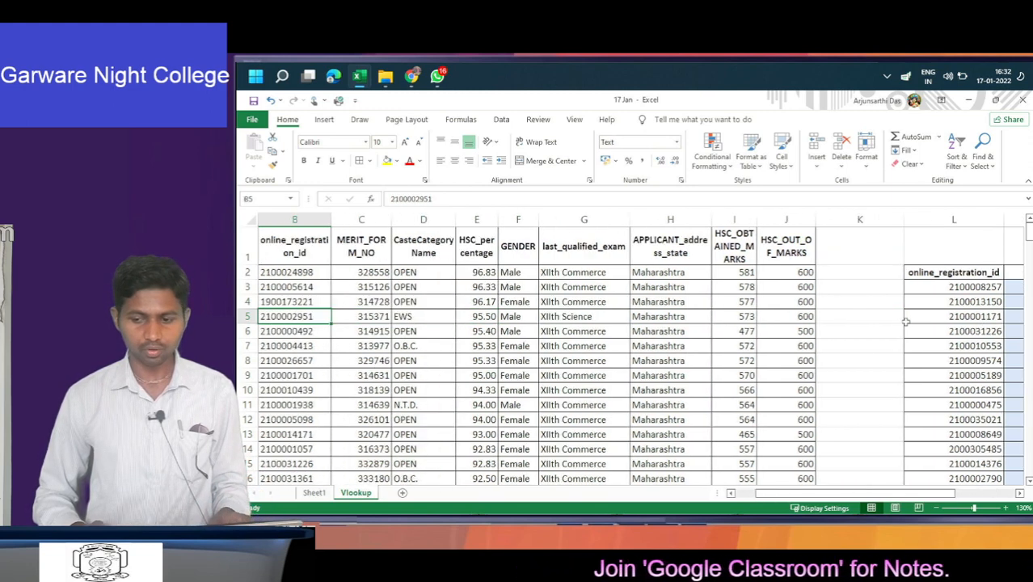
key("Right")
key("Right")
key("Right")
key("Right")
key("Right")
key("Right")
key("Right")
key("Right")
key("Right")
key("Right")
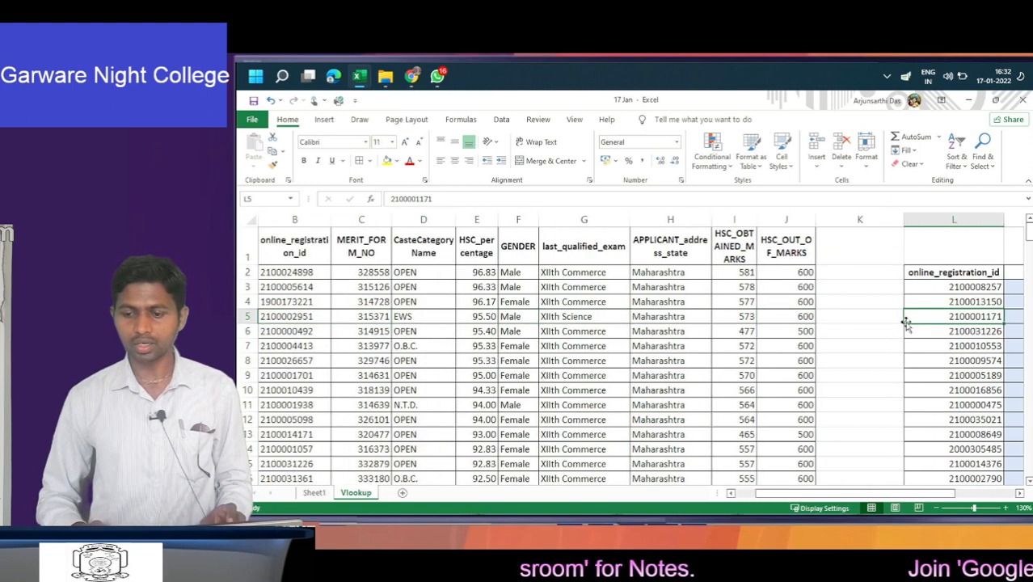
- Copy the registration ID from L4 and search the sheet for its matching entry in column B
key("Up")
key("ctrl+c")
key("Left")
key("Left")
key("Left")
key("Left")
key("Left")
key("Left")
key("Left")
key("Left")
key("Left")
key("Left")
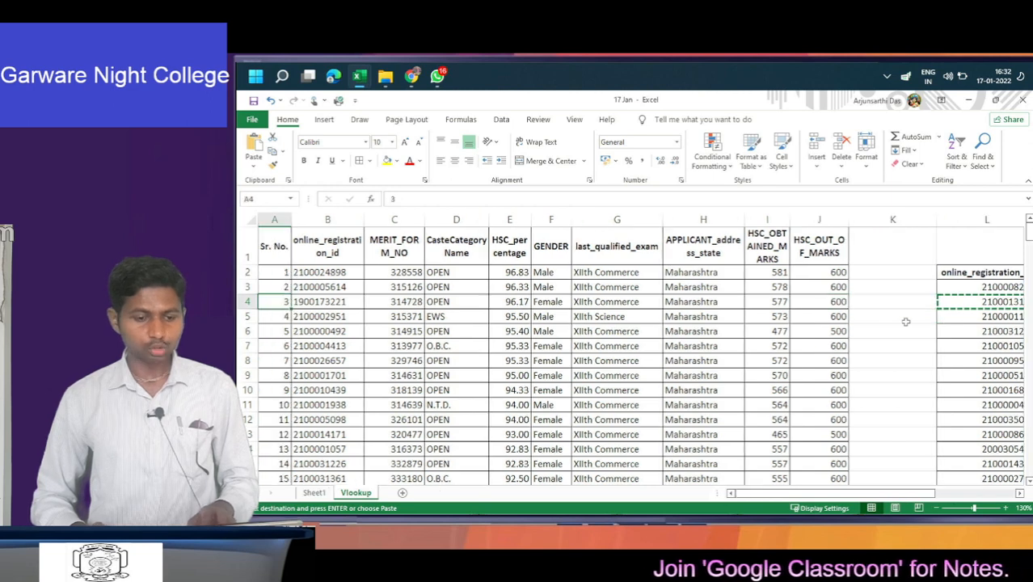
key("ctrl+f")
key("ctrl+v")
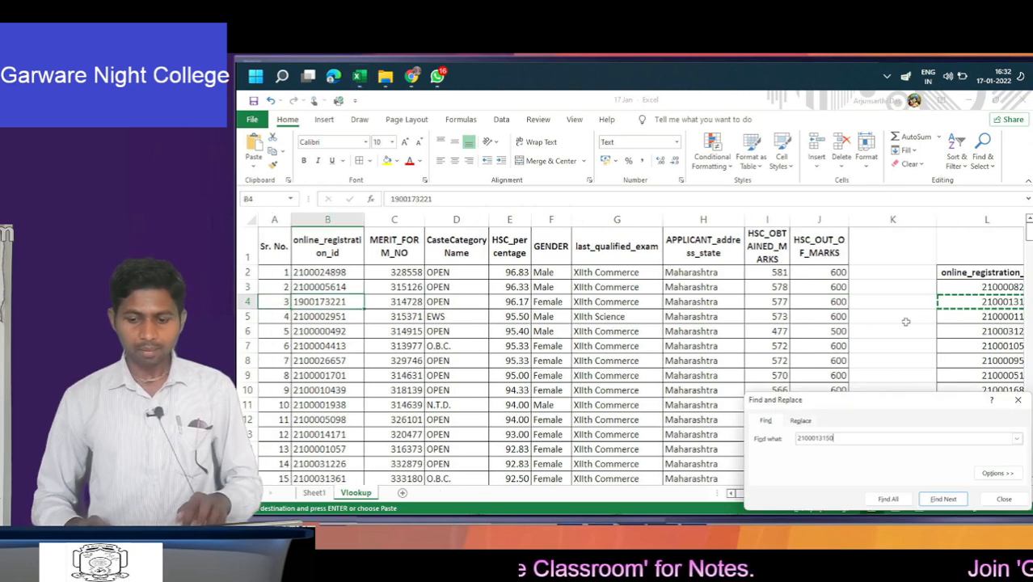
key("Return")
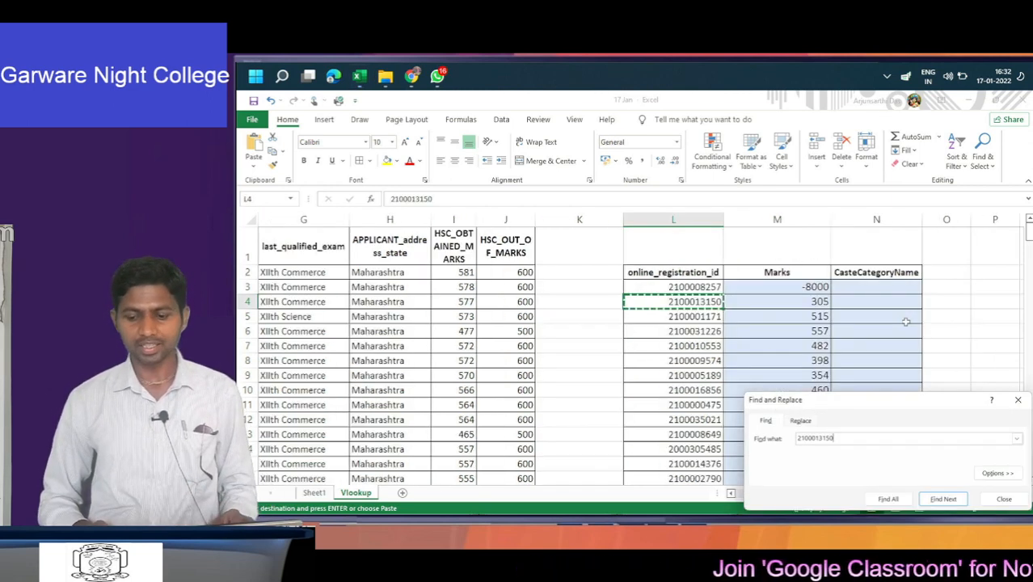
key("Return")
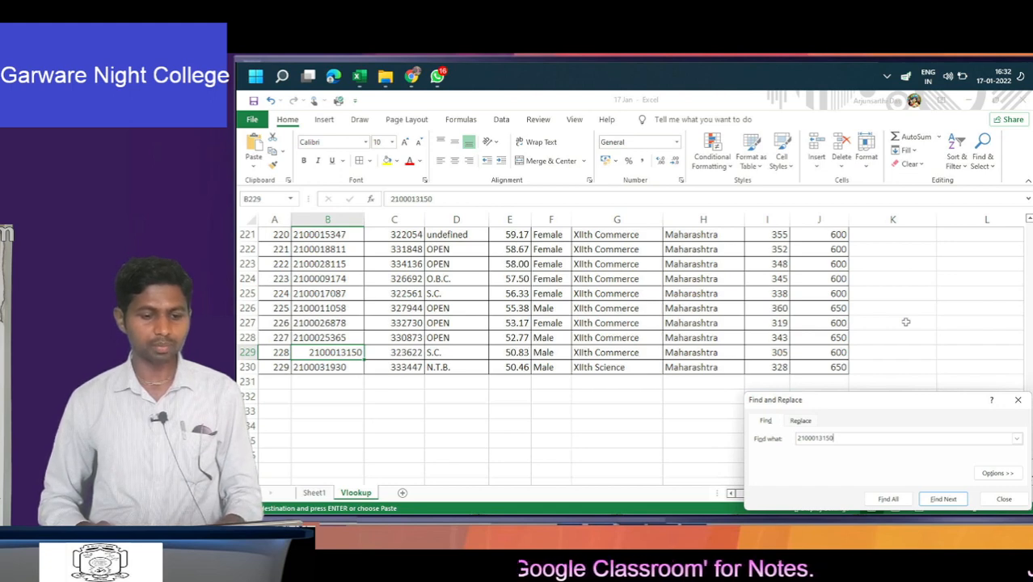
key("Escape")
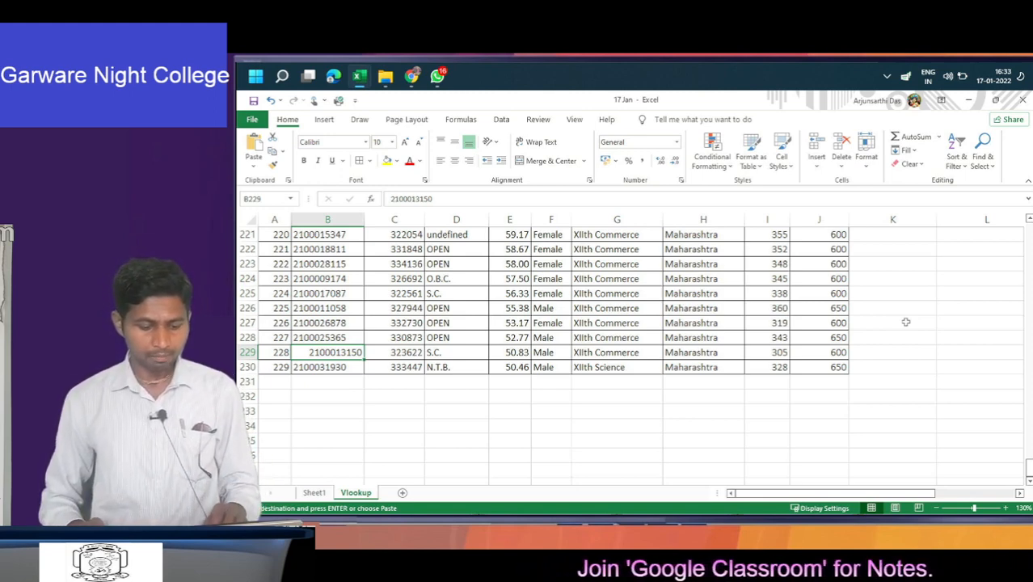
- Open the registration ID in B228 for editing, check it for stray spaces, and re-enter it as it is
key("Up")
key("F2")
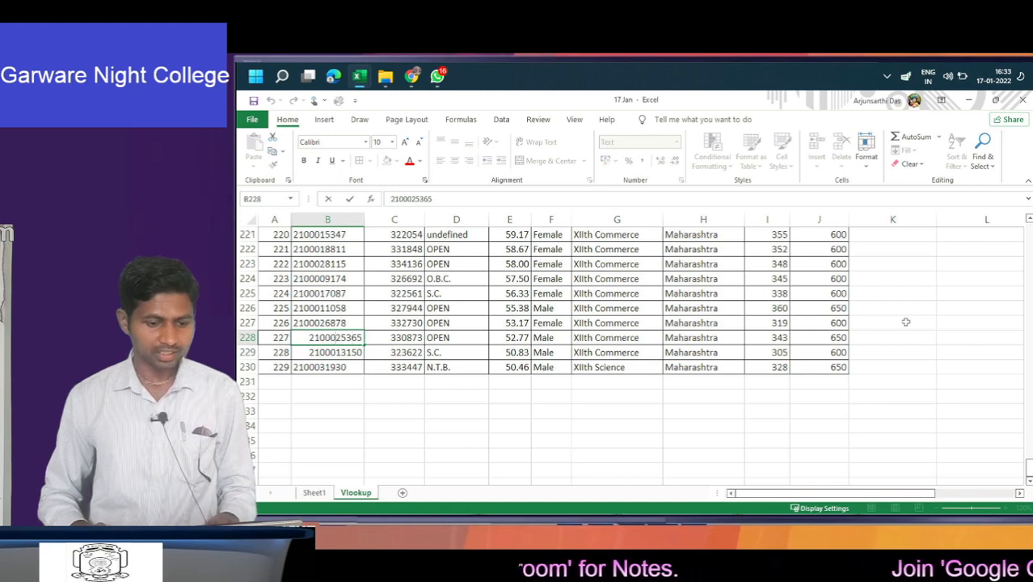
key("Right")
key("Right")
key("Right")
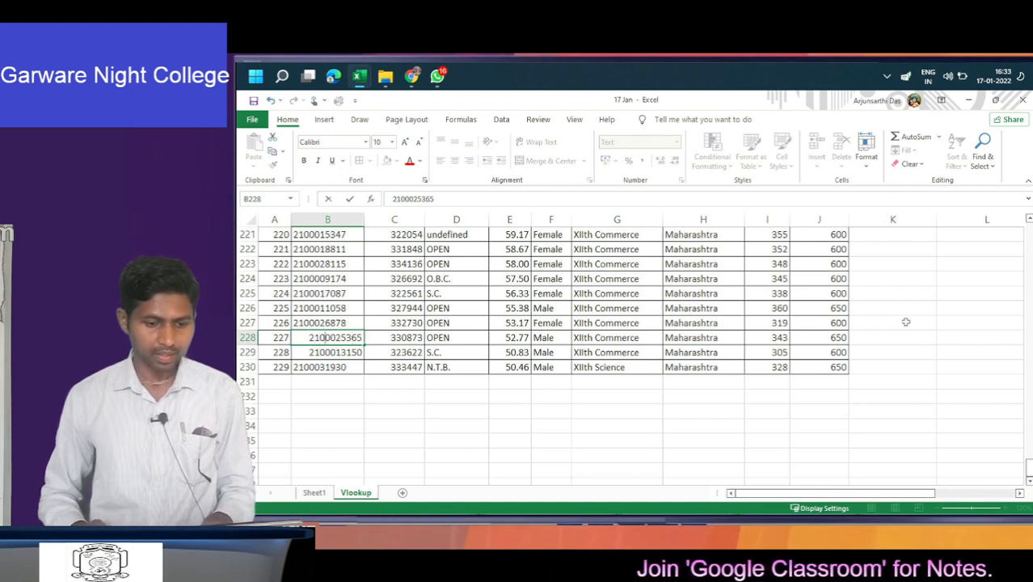
key("Right")
key("Right")
key("Right")
key("Right")
key("Right")
key("Right")
key("Return")
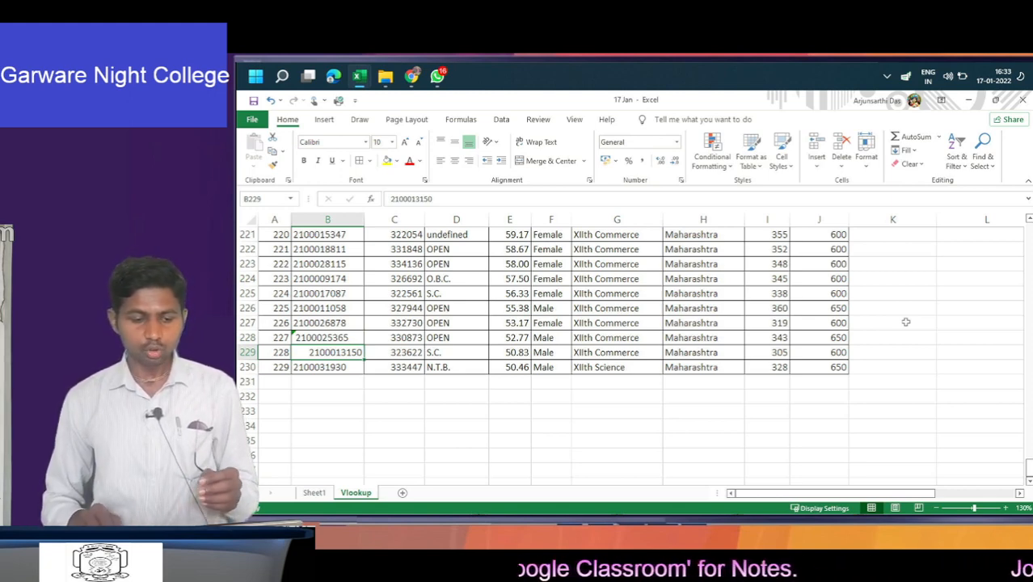
- Enter the formula =TRIM(B2) in K2 to strip extra spaces from the first registration ID
key("Right")
key("Right")
key("Right")
key("Right")
key("Right")
key("Right")
key("Right")
key("Right")
key("Right")
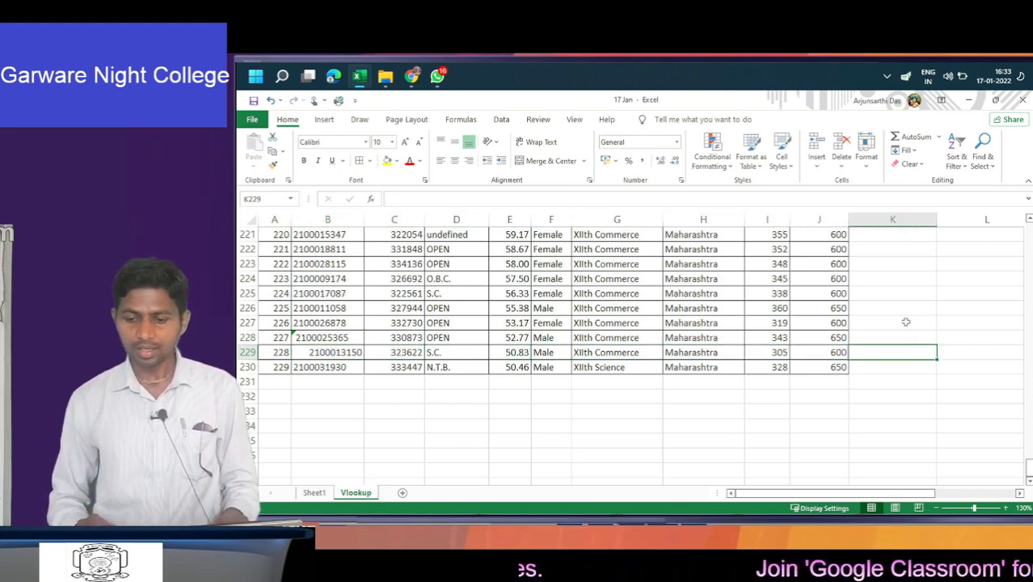
key("ctrl+Up")
key("Down")
type("=")
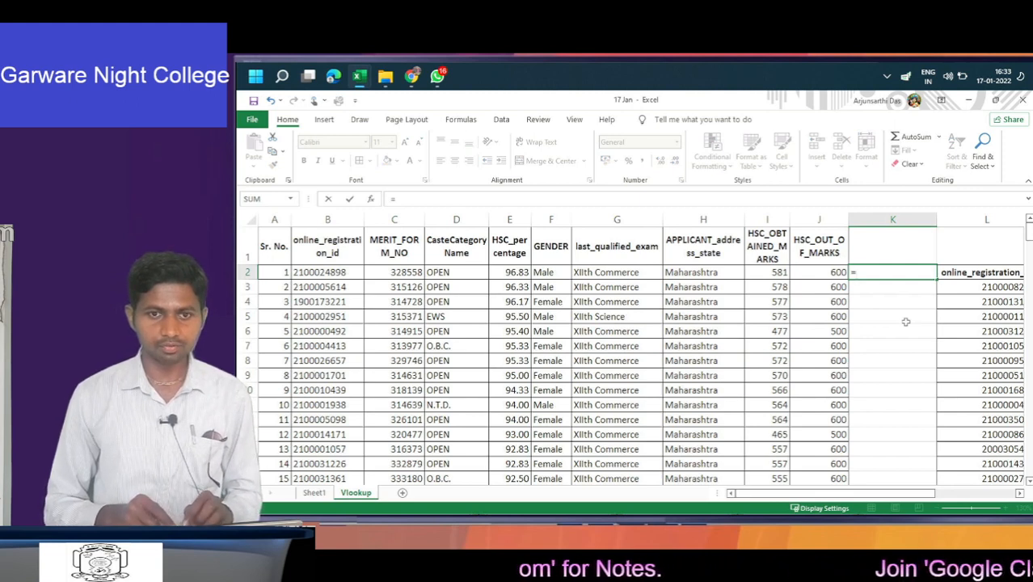
type("tri")
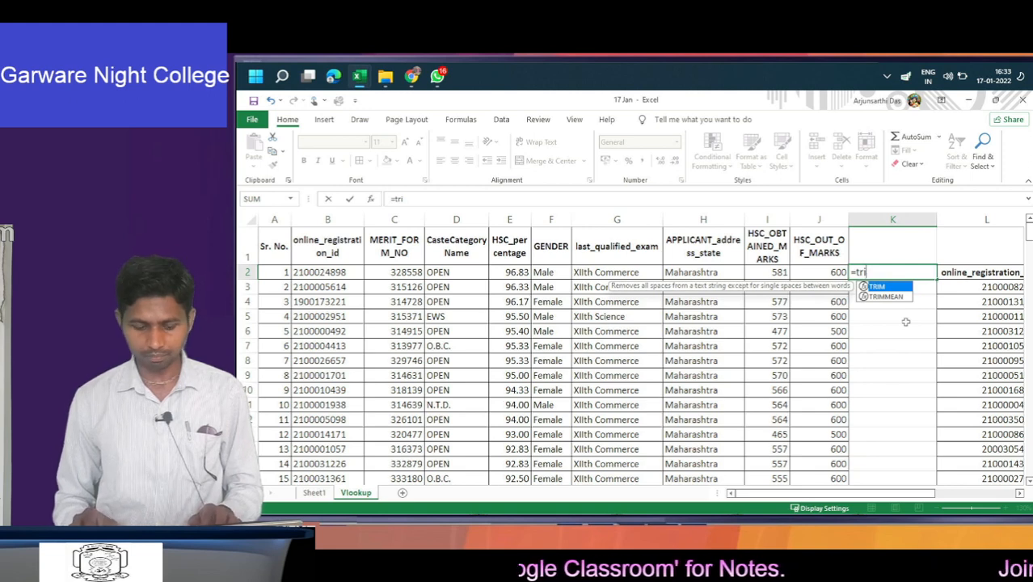
key("Tab")
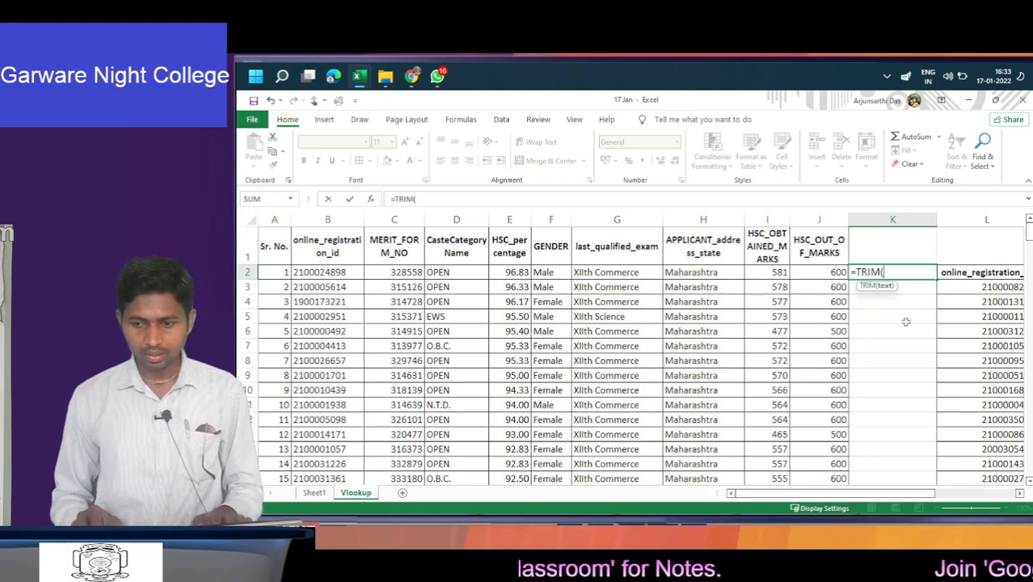
key("Left")
key("Left")
key("Left")
key("Left")
key("Left")
key("Left")
key("Left")
key("Left")
key("Left")
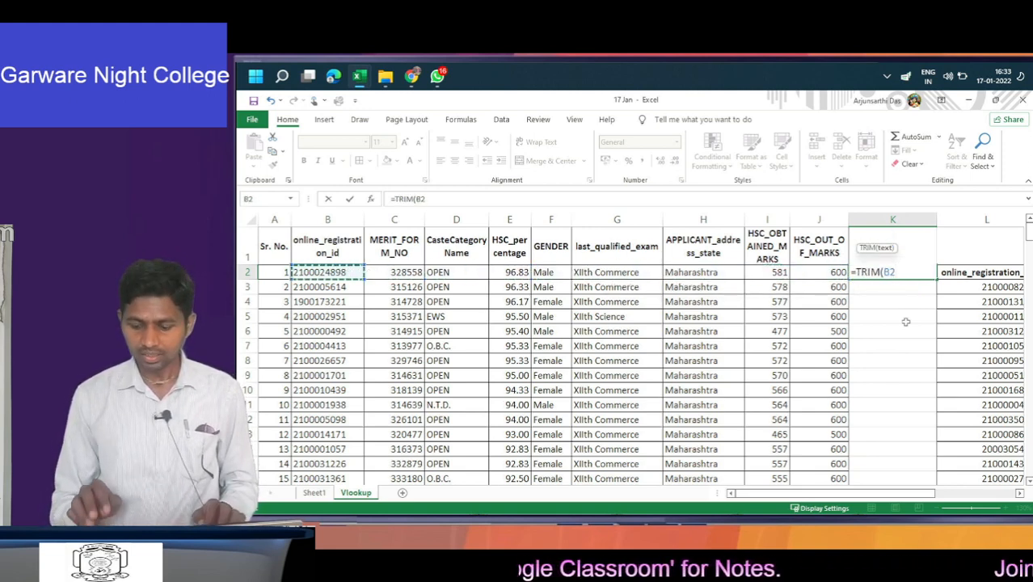
type(")")
key("ctrl+Return")
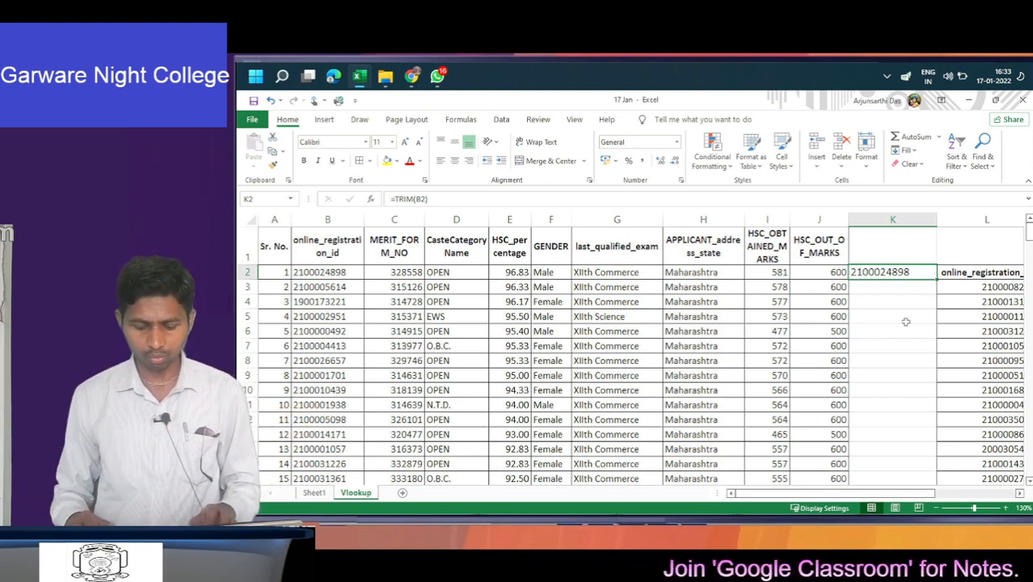
- Copy the TRIM formula from K2 down column K to row 230
key("ctrl+c")
key("Left")
key("ctrl+Down")
key("Right")
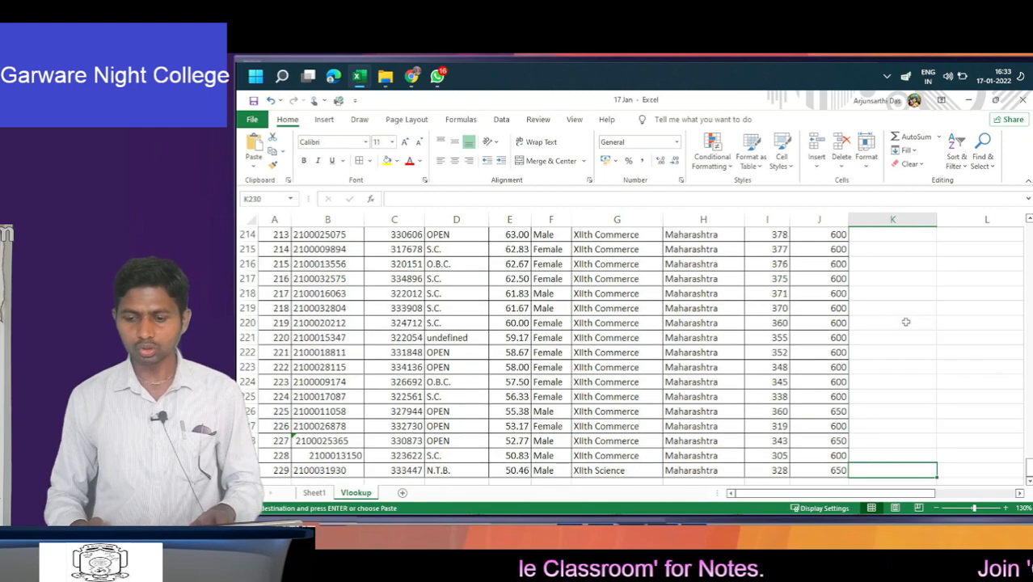
key("ctrl+shift+Up")
key("ctrl+v")
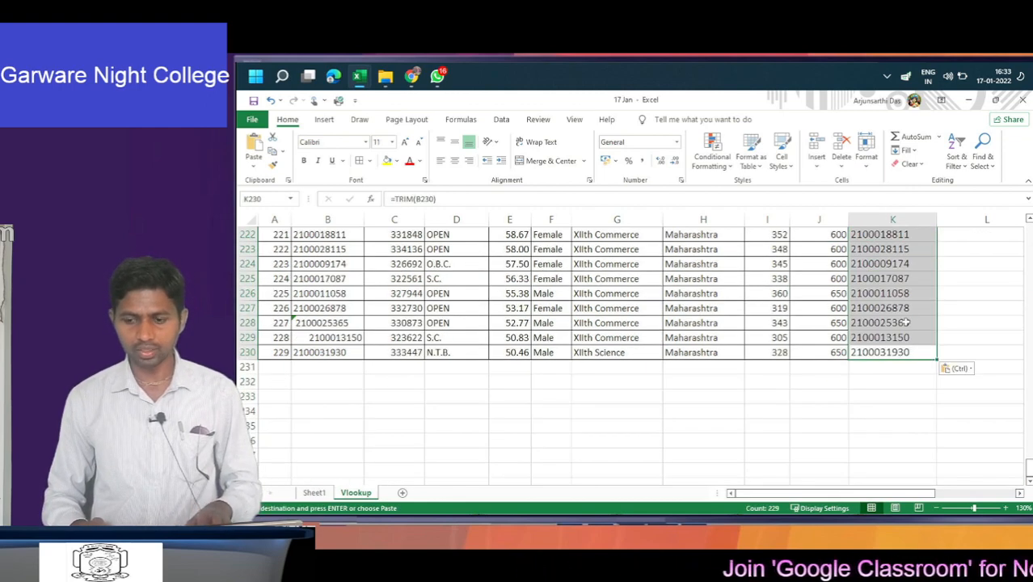
- Copy all the trimmed registration IDs in K2:K230
key("ctrl+Up")
key("Up")
key("Down")
key("Down")
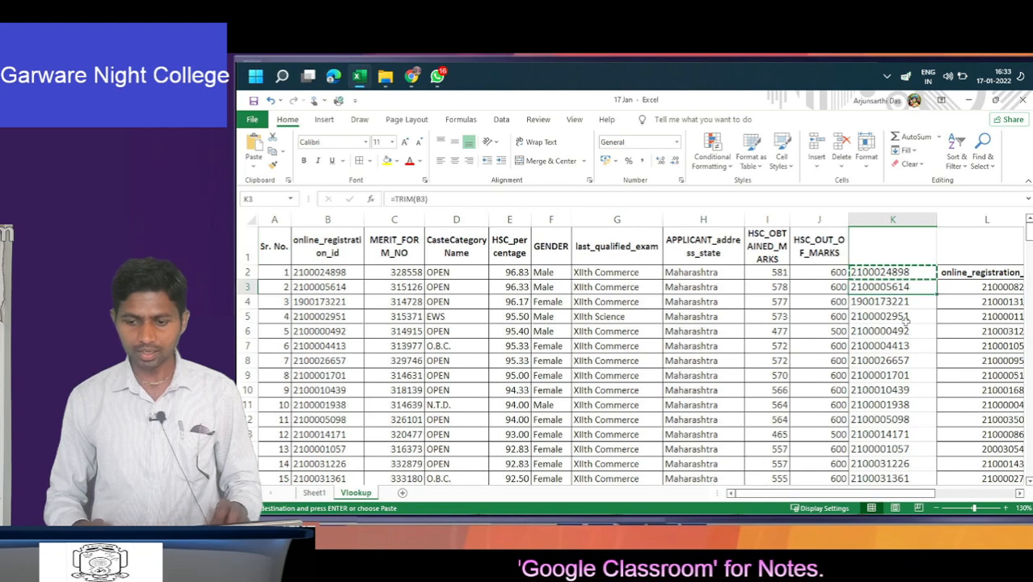
key("Up")
key("ctrl+shift+Down")
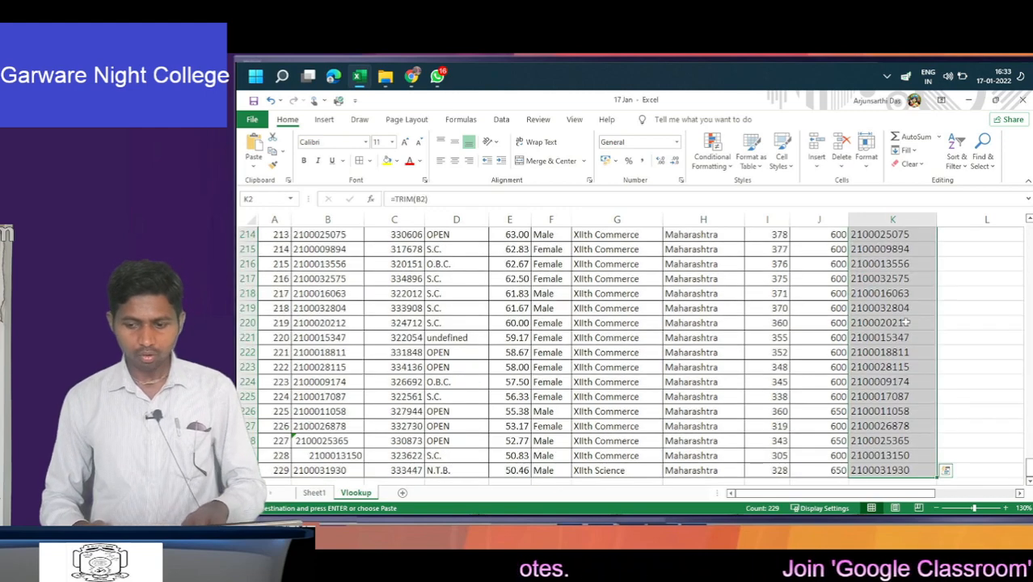
key("ctrl+c")
- Paste the trimmed IDs as values only over the original registration IDs in column B, starting at B2
key("Left")
key("Left")
key("ctrl+Left")
key("Up")
key("Down")
key("Down")
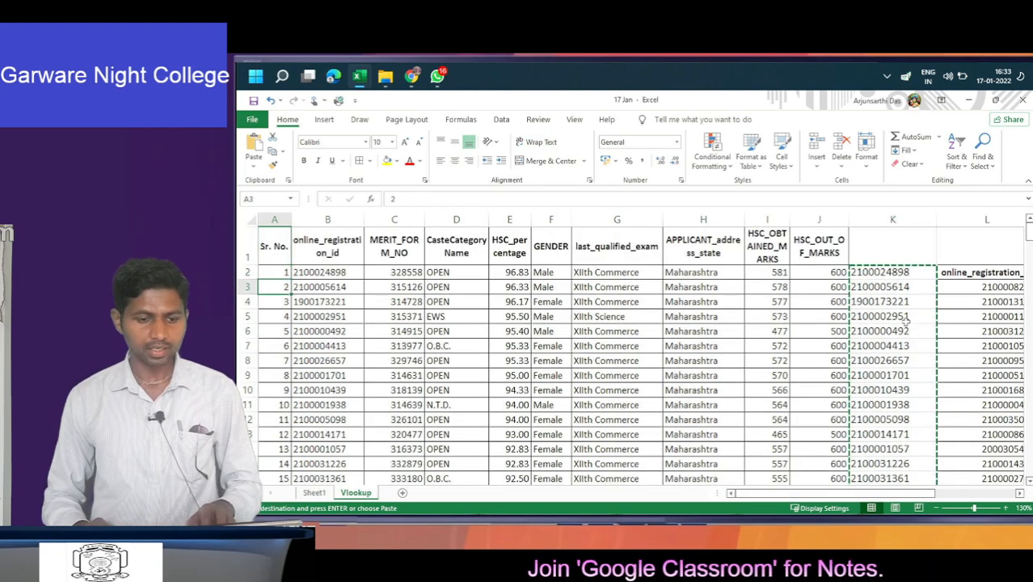
key("Up")
key("Right")
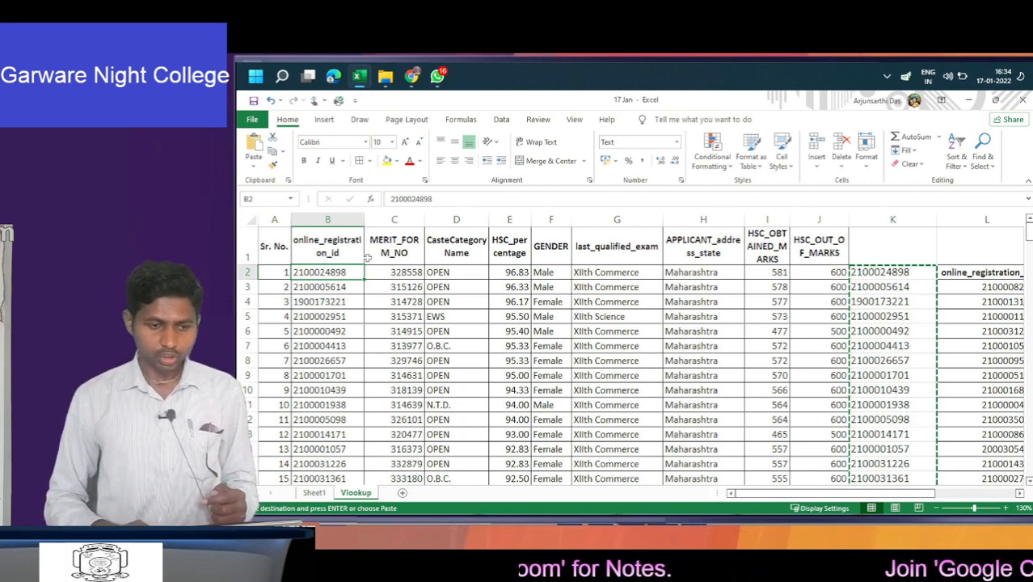
left_click(255, 168)
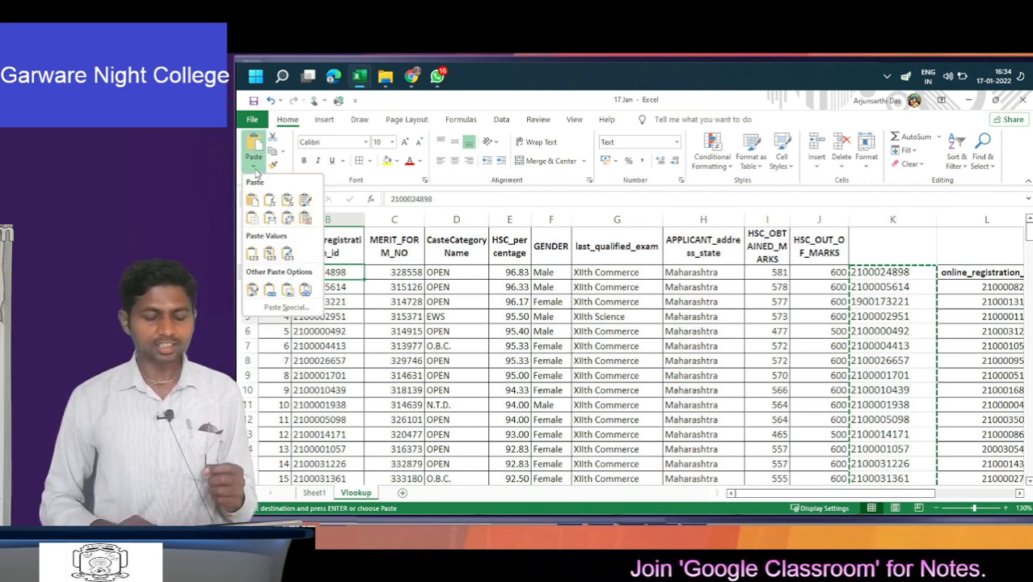
left_click(351, 271)
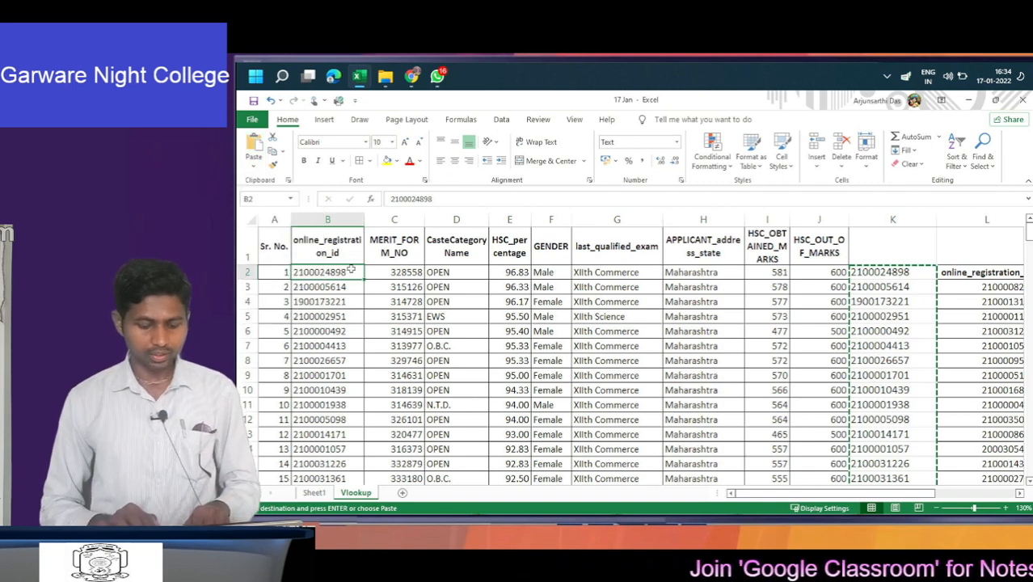
key("ctrl+alt+v")
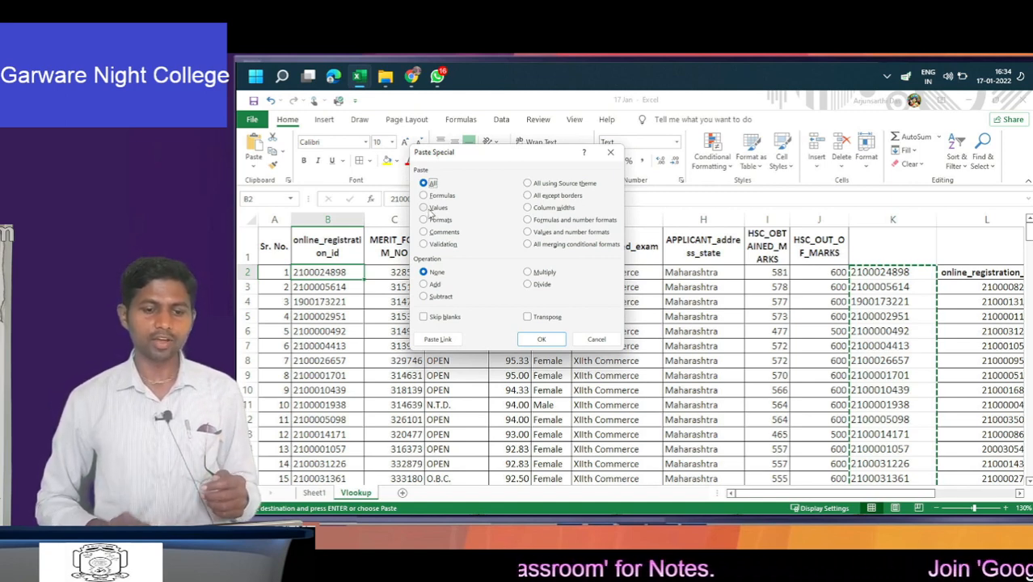
left_click(427, 209)
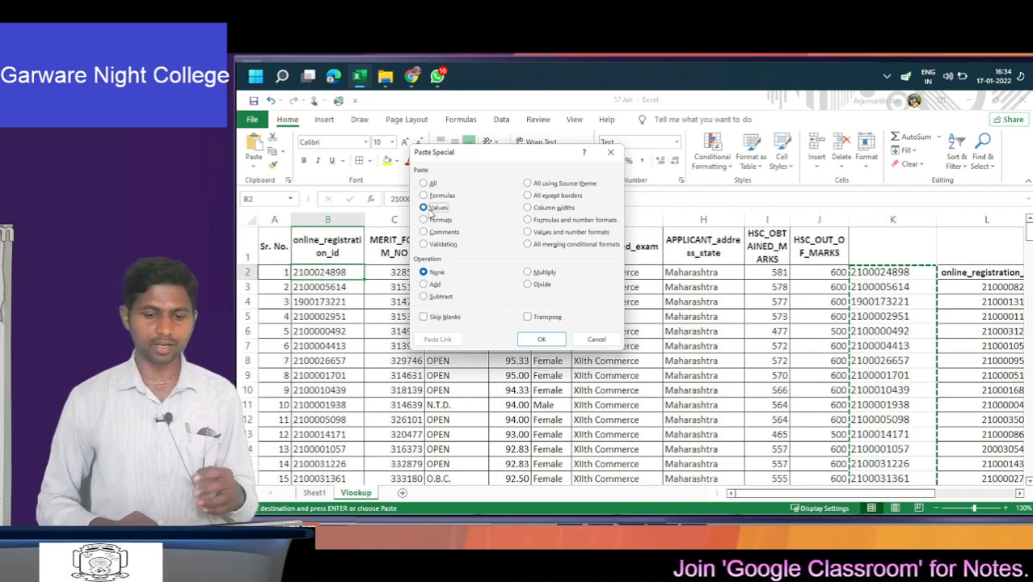
left_click(554, 341)
key("Down")
key("Up")
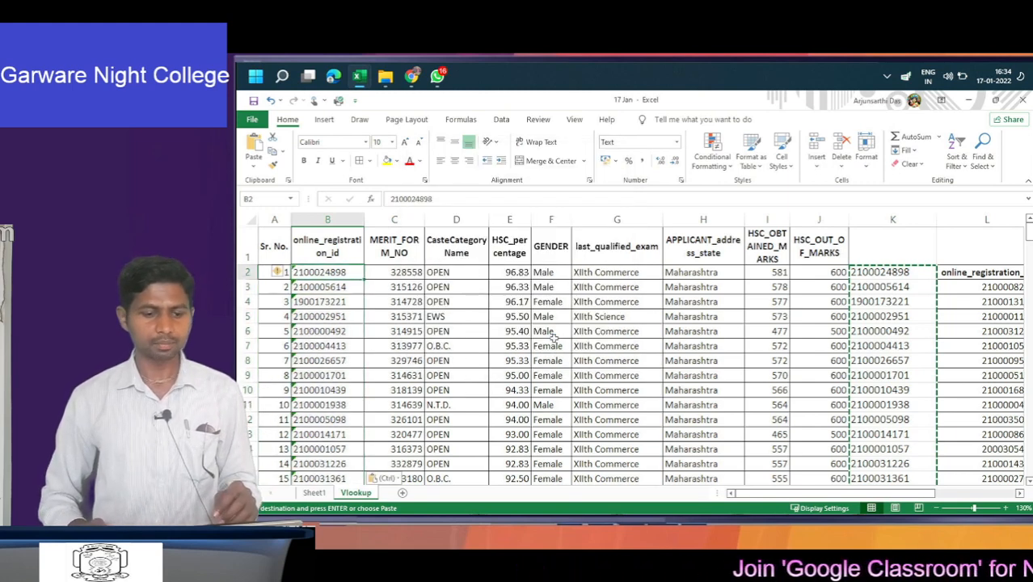
- Check the VLOOKUP results in the Marks column against the replaced source registration IDs
key("Right")
key("Right")
key("Right")
key("Right")
key("Right")
key("Right")
key("Right")
key("Right")
key("Right")
key("Right")
key("Right")
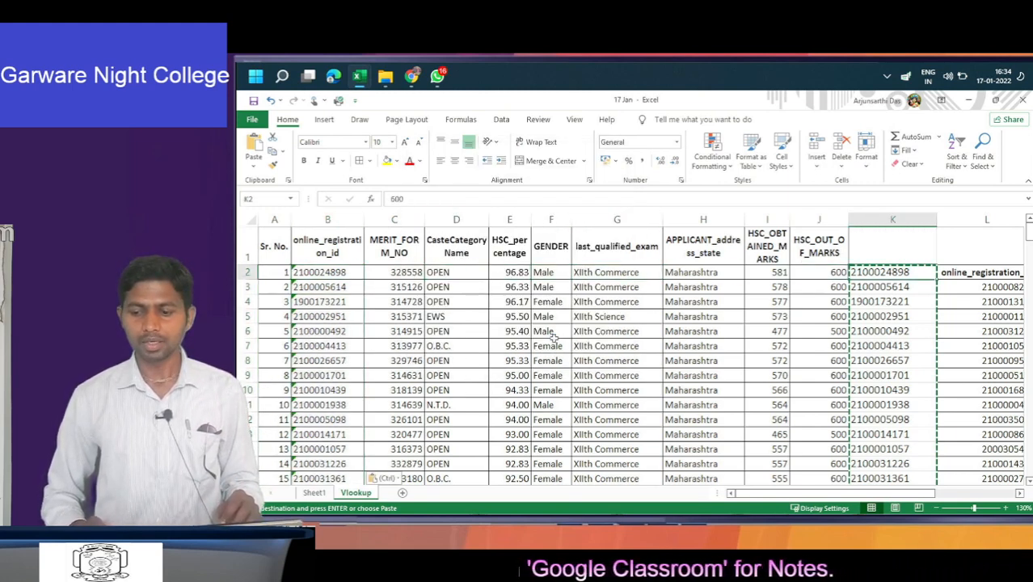
key("Right")
key("Left")
key("Down")
key("Down")
key("Down")
key("Down")
key("Down")
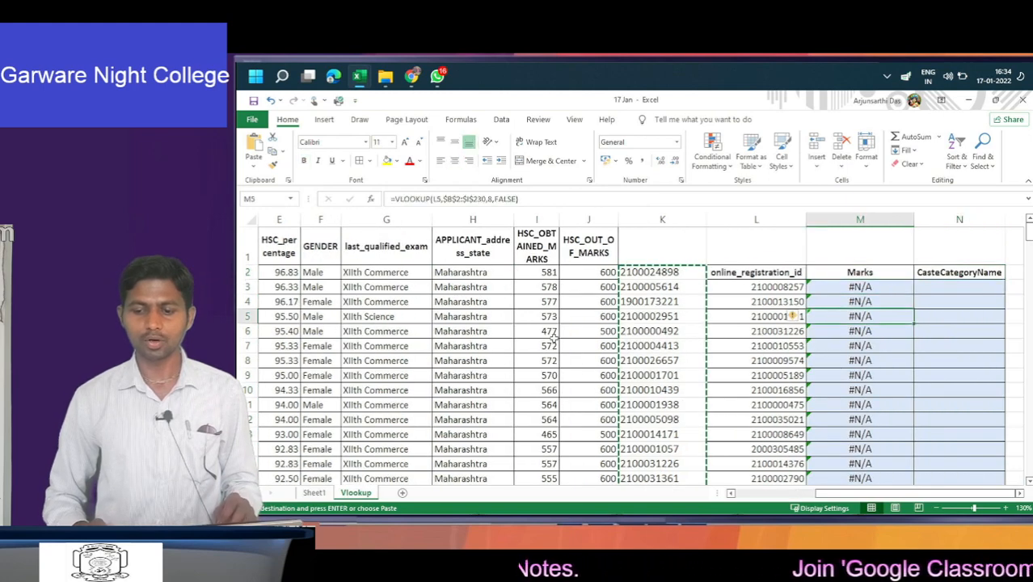
key("Down")
key("Down")
key("Down")
key("Down")
key("Down")
key("Down")
key("Down")
key("Down")
- Convert all the registration IDs stored as text in column B, from B2 to B230, to numbers
key("Left")
key("Left")
key("Left")
key("Left")
key("Left")
key("Left")
key("Left")
key("Left")
key("Left")
key("Left")
key("Left")
key("Left")
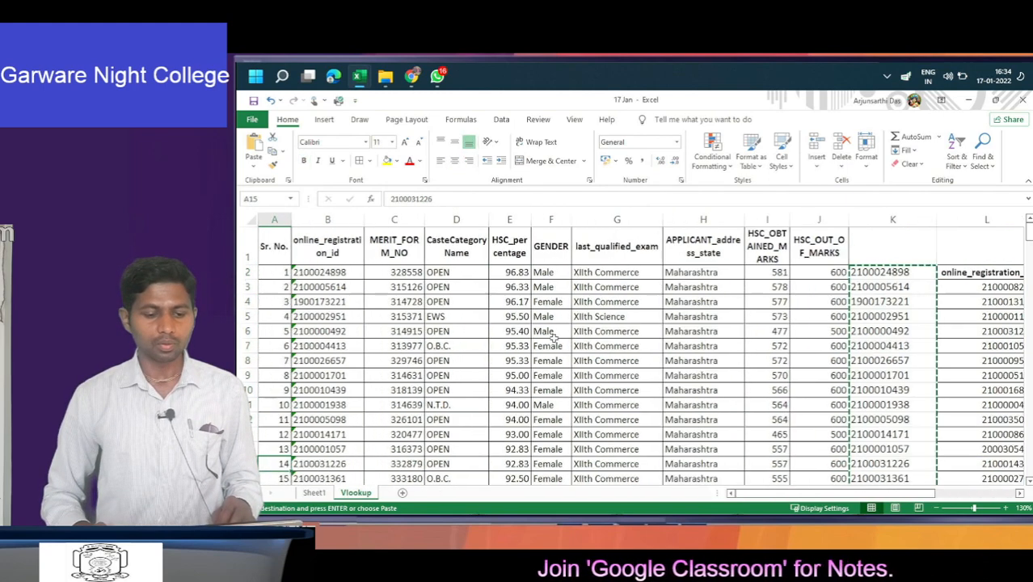
key("Up")
key("Up")
key("Right")
key("ctrl+Up")
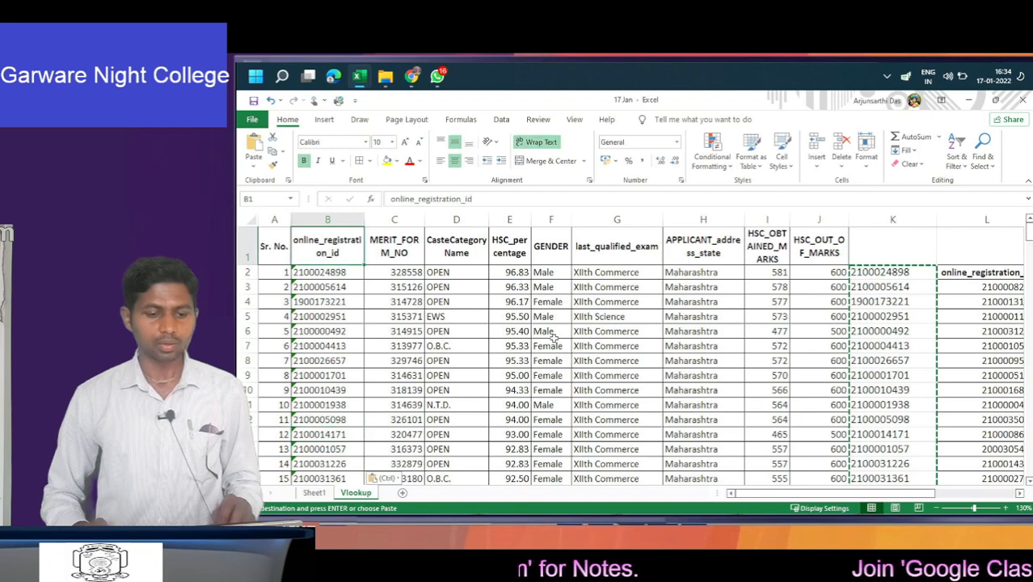
key("Down")
key("ctrl+shift+Down")
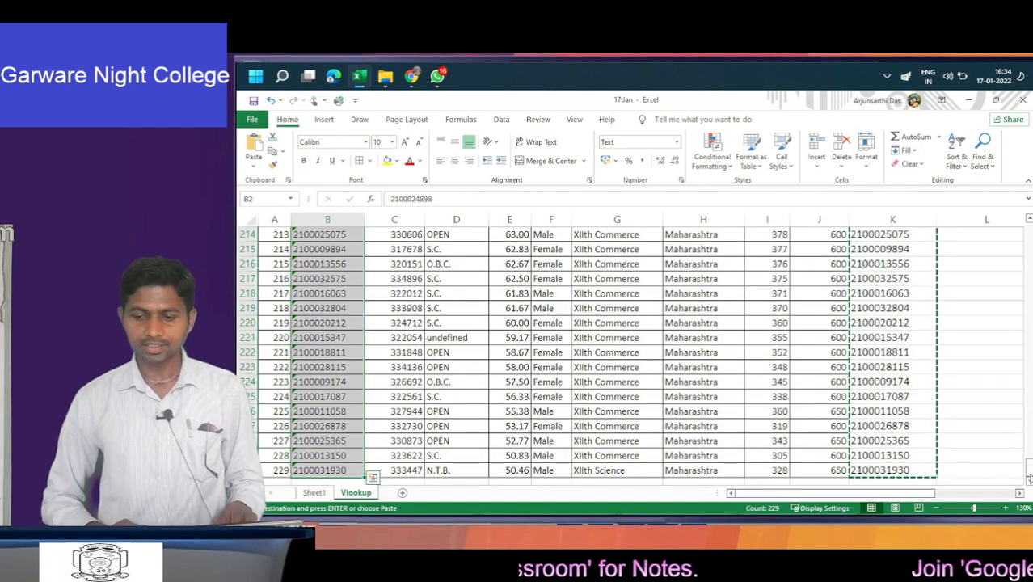
left_click_drag(1029, 476, 1029, 228)
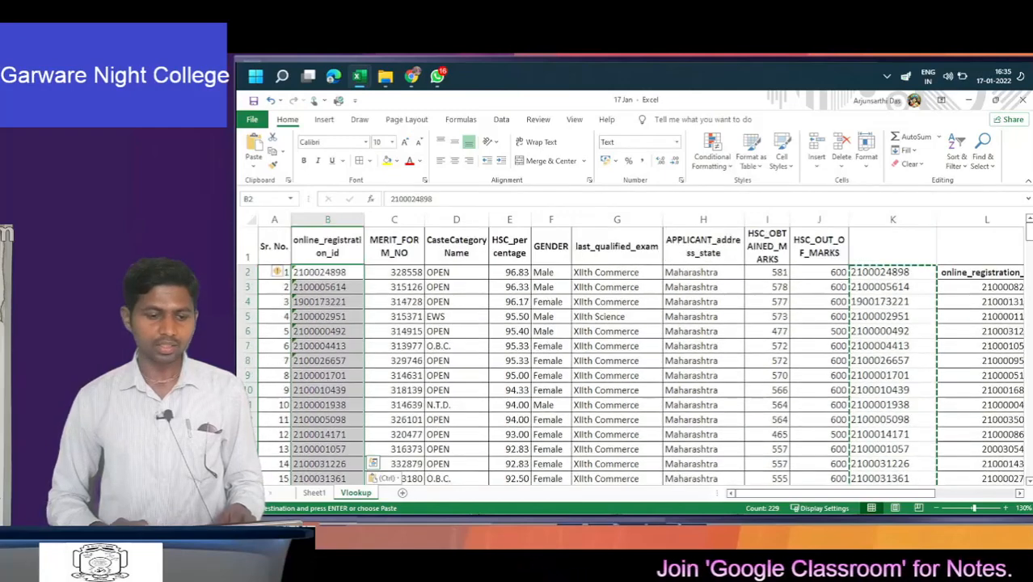
left_click(279, 273)
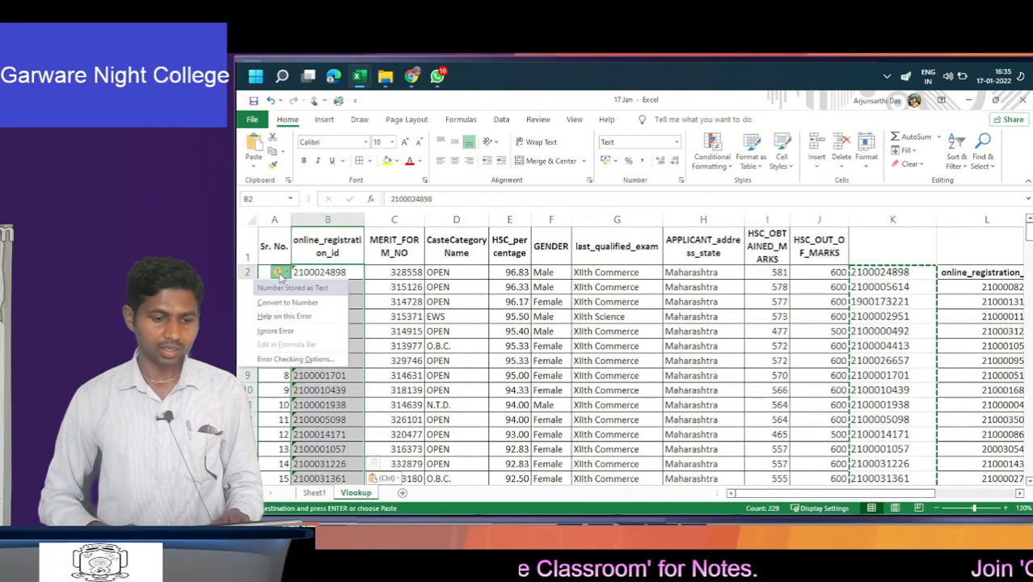
left_click(285, 302)
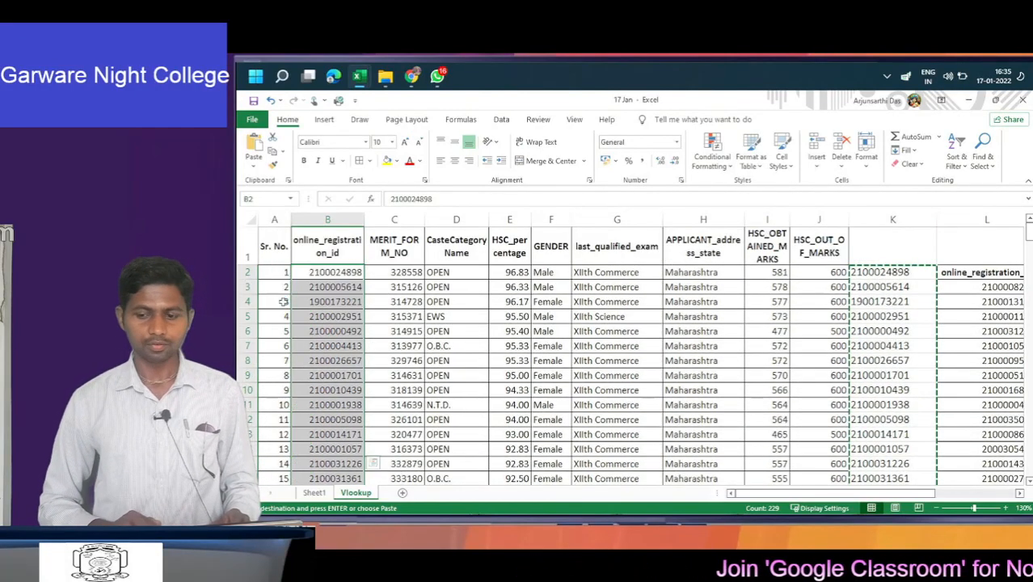
- Check the VLOOKUP results down the Marks column against the converted registration IDs
key("Right")
key("Right")
key("Right")
key("Right")
key("Right")
key("Right")
key("Right")
key("Right")
key("Right")
key("Right")
key("Right")
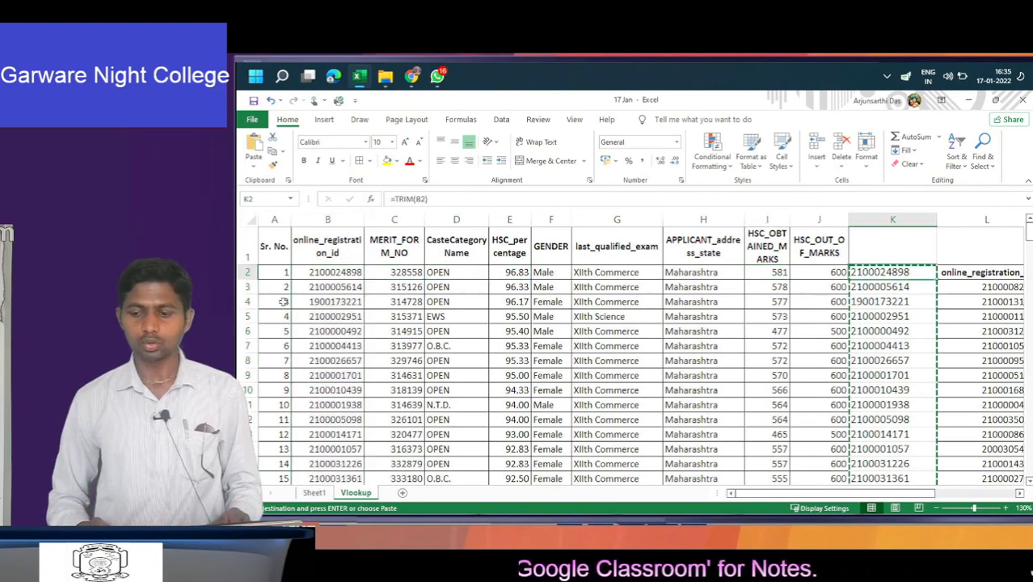
key("Down")
key("Down")
key("Down")
key("Down")
key("Down")
key("Down")
key("Down")
key("Down")
key("Down")
key("Down")
key("Down")
key("Down")
key("Down")
key("Down")
key("Down")
key("Down")
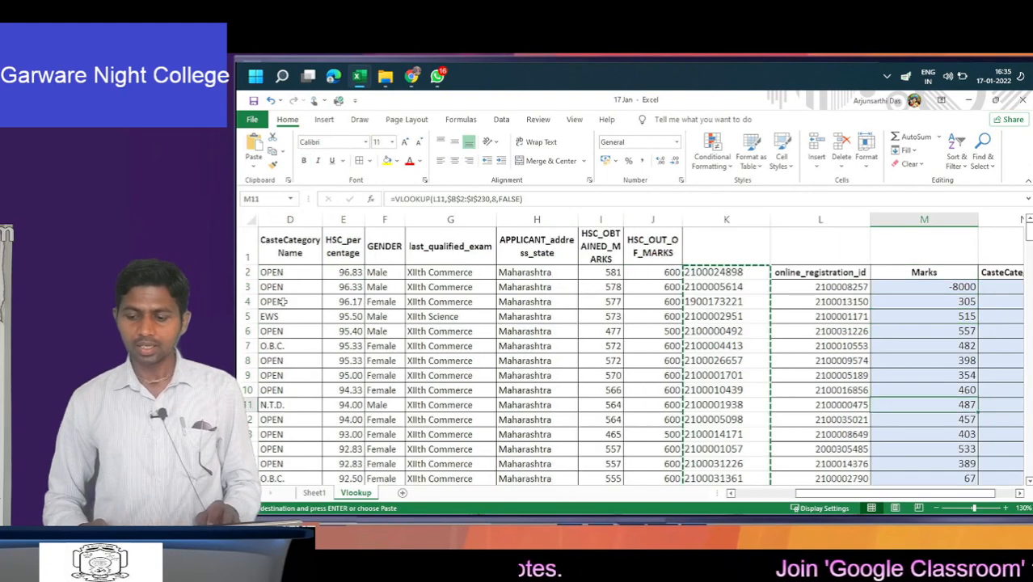
key("Down")
key("Down")
key("Down")
key("Down")
key("Down")
key("Down")
key("Down")
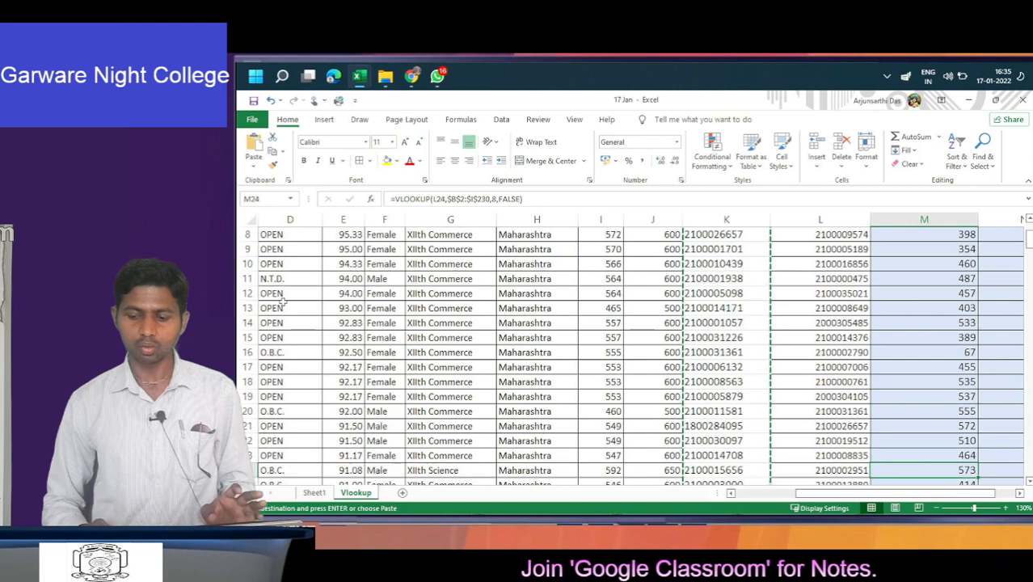
key("Down")
key("Up")
key("Up")
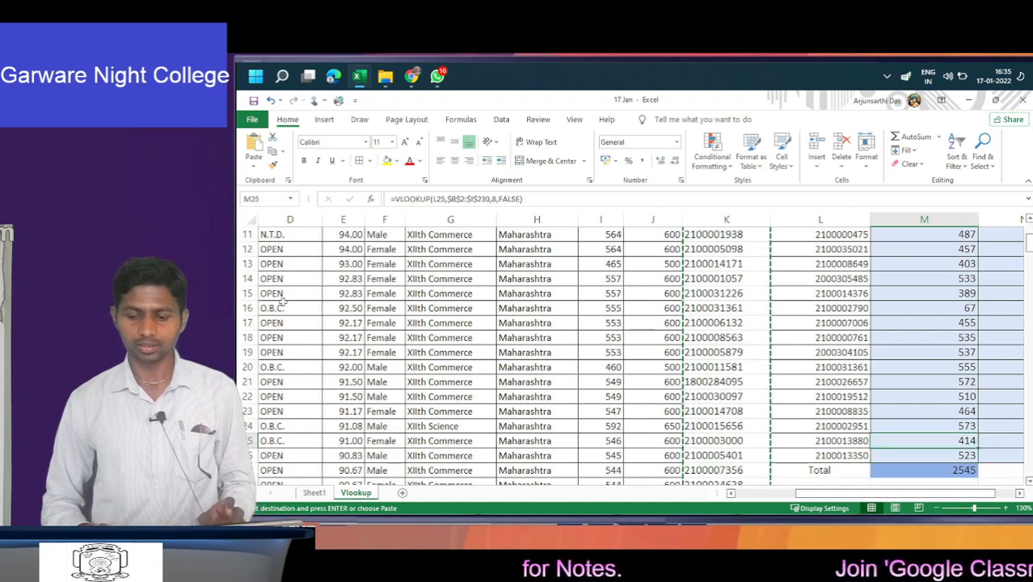
- Inspect the formula in the Total cell below the Marks column and return to the first Marks result
key("Down")
key("Down")
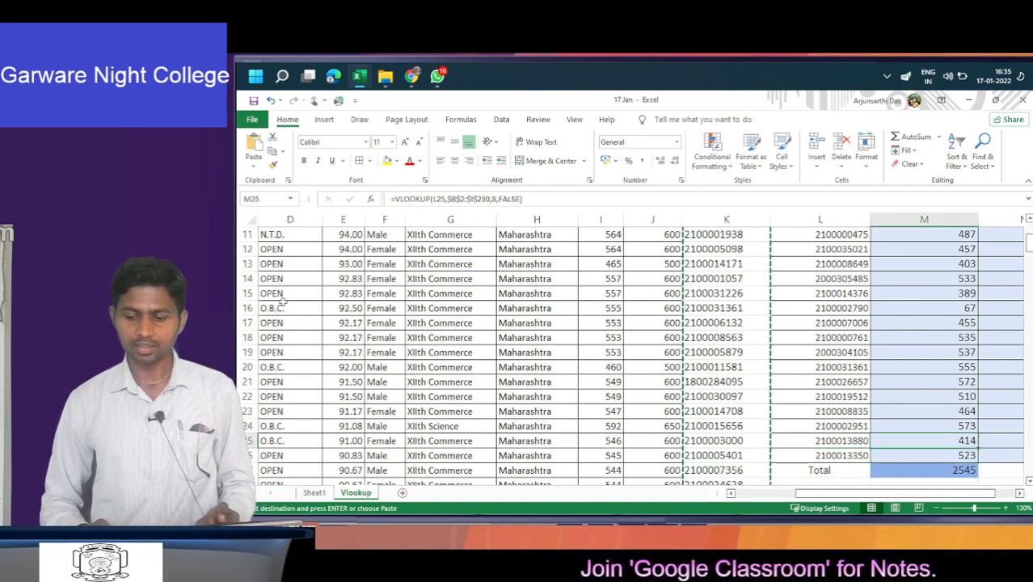
key("F2")
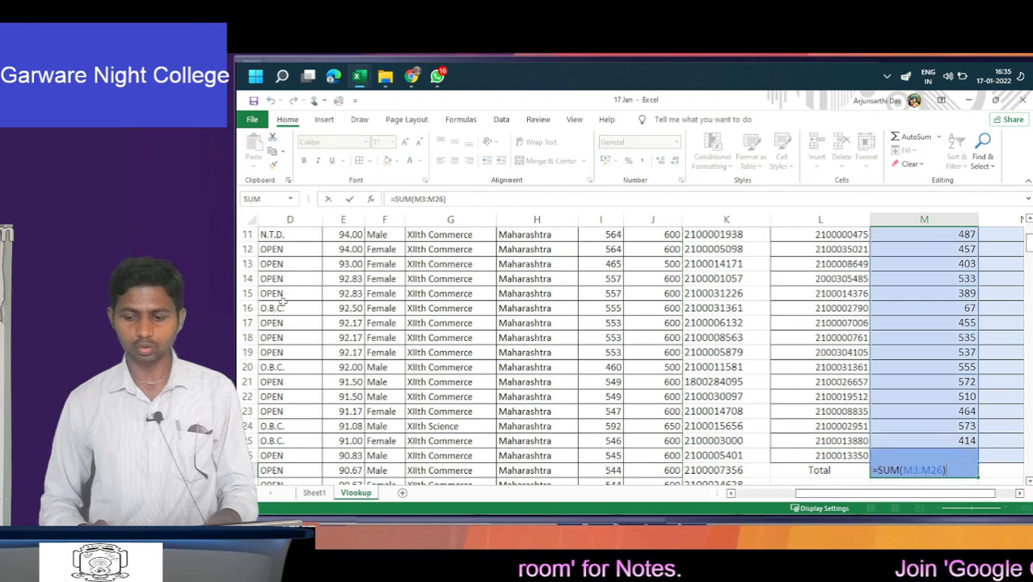
key("Escape")
key("Up")
key("Up")
key("ctrl+Up")
key("Down")
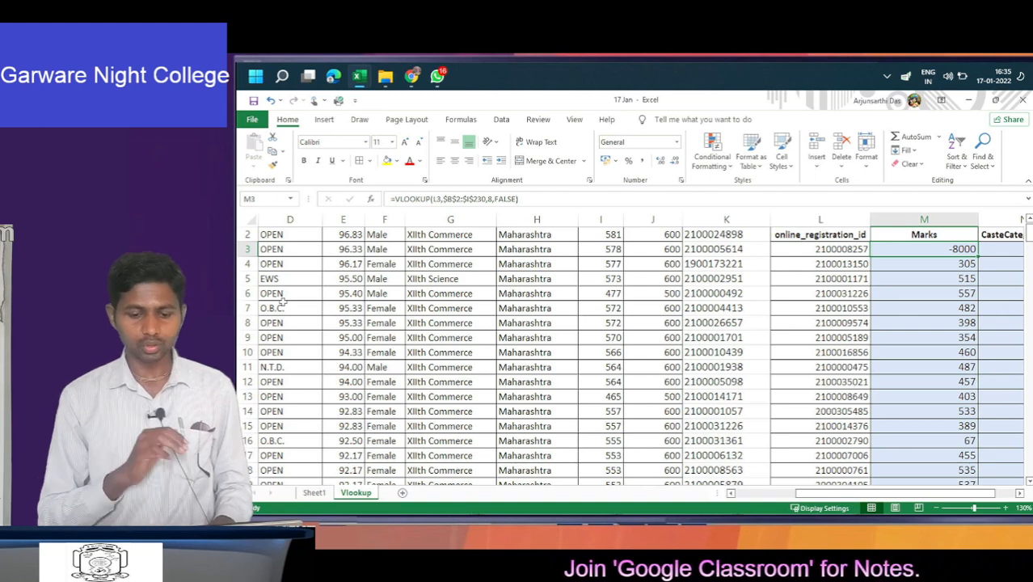
- Open Sheet1 of the 17 Jan workbook, which holds the Dynamic (Auto Updated) Formula table
key("ctrl+Tab")
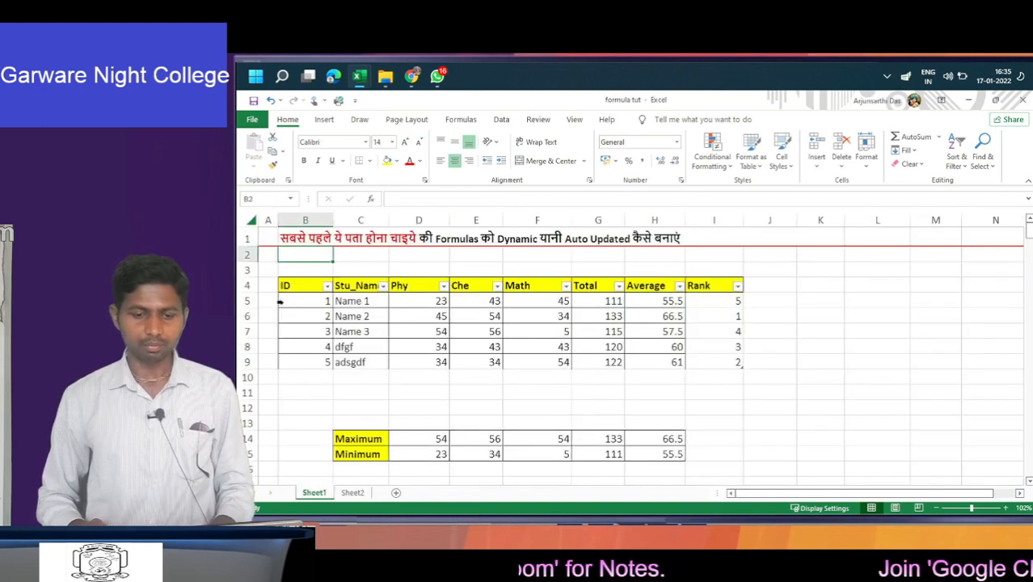
key("alt+Tab")
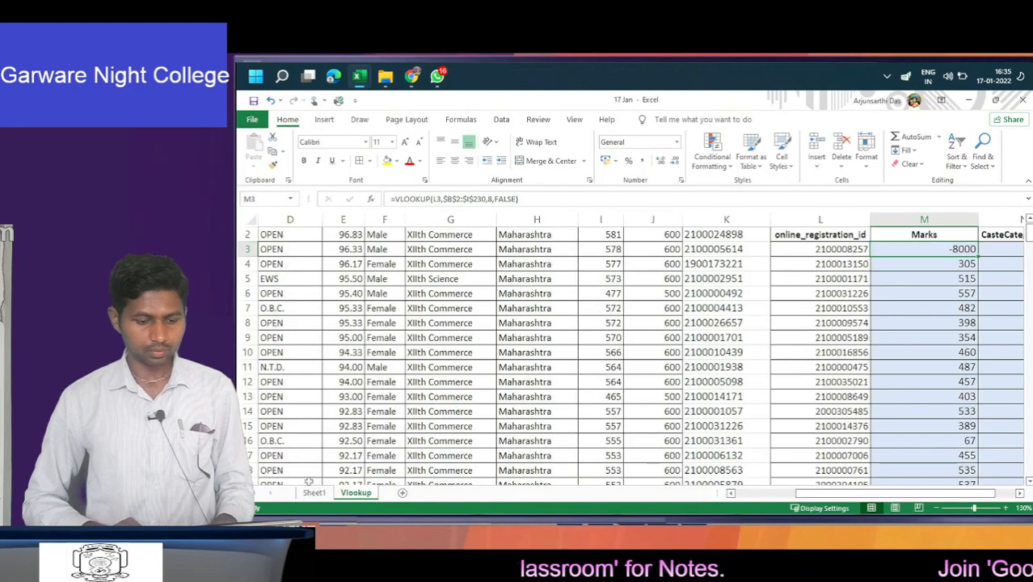
left_click(315, 493)
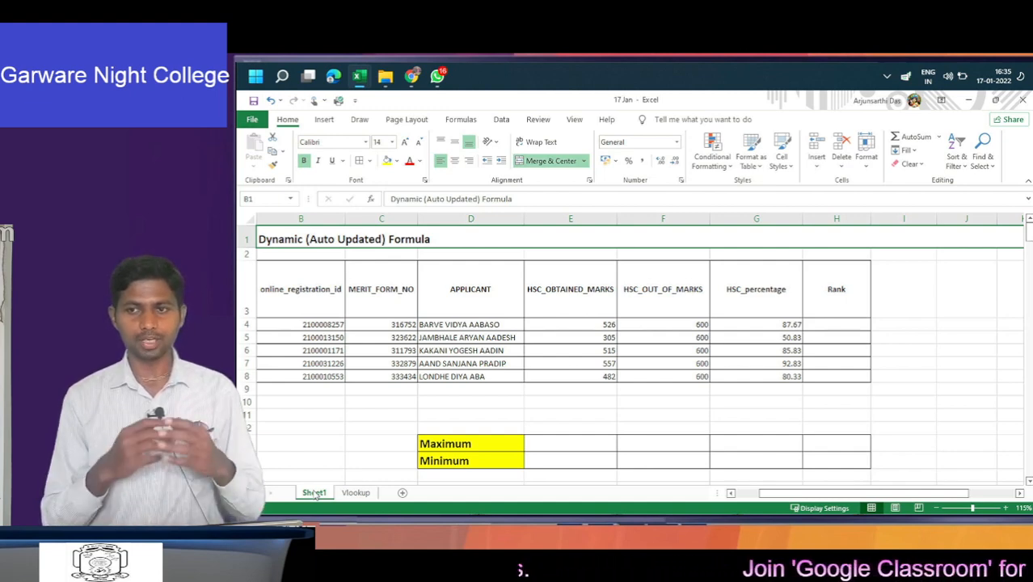
- Examine the applicants' registration, obtained marks and out-of-marks columns in the Dynamic Formula table
key("Down")
key("Down")
key("Down")
key("Down")
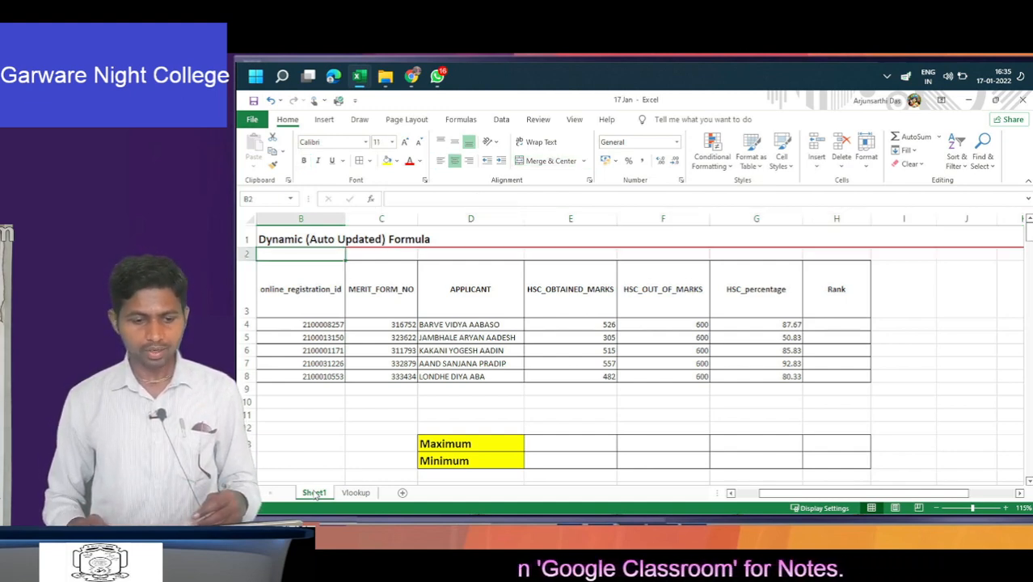
key("Down")
key("Down")
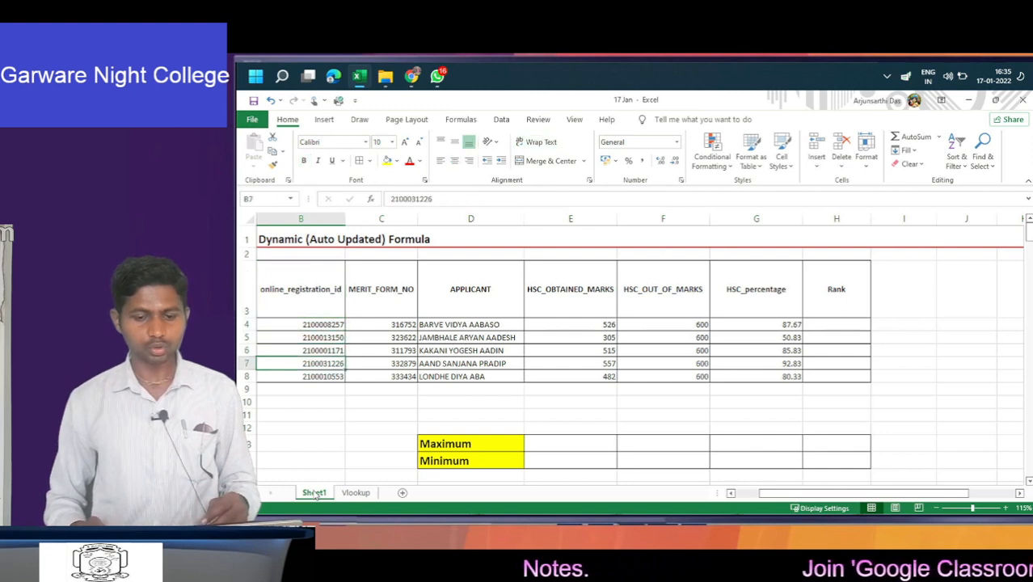
key("Right")
key("Right")
key("Right")
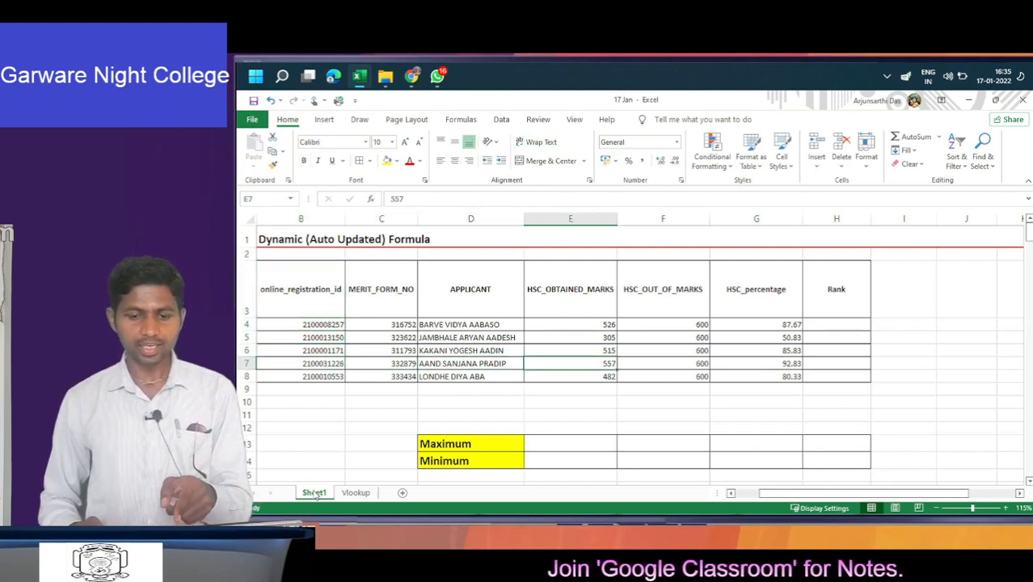
key("Right")
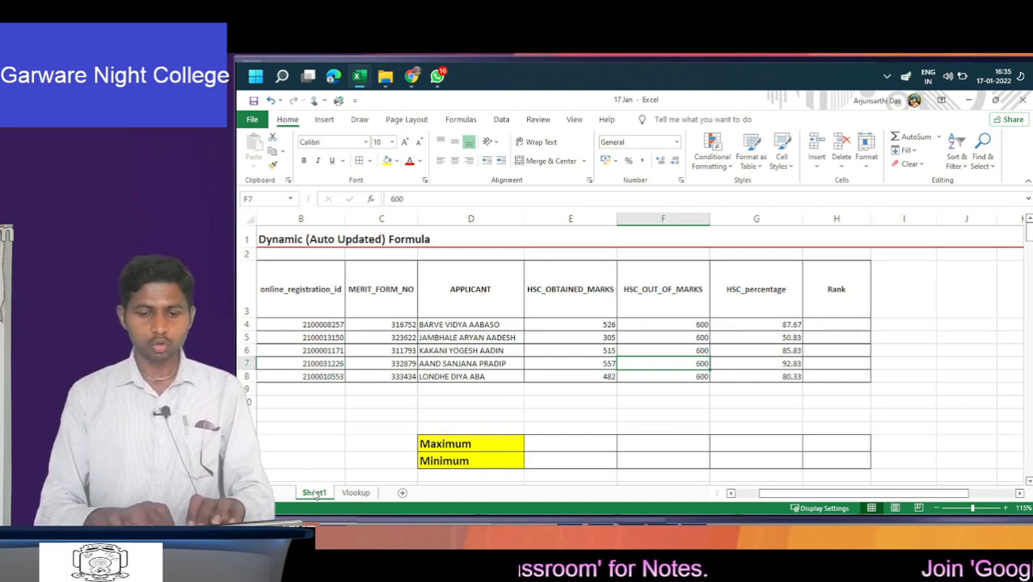
scroll(315, 494, "up", 3)
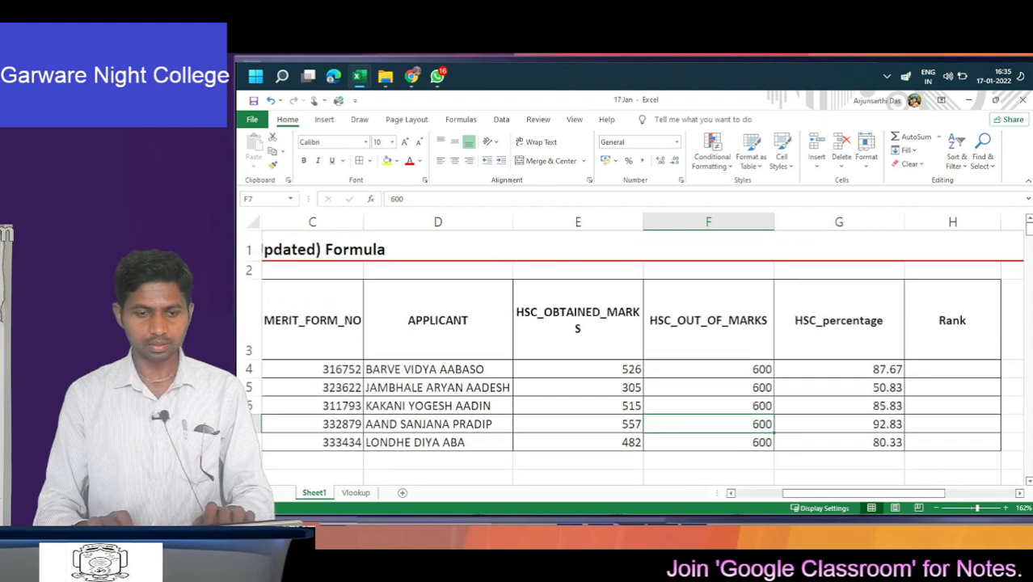
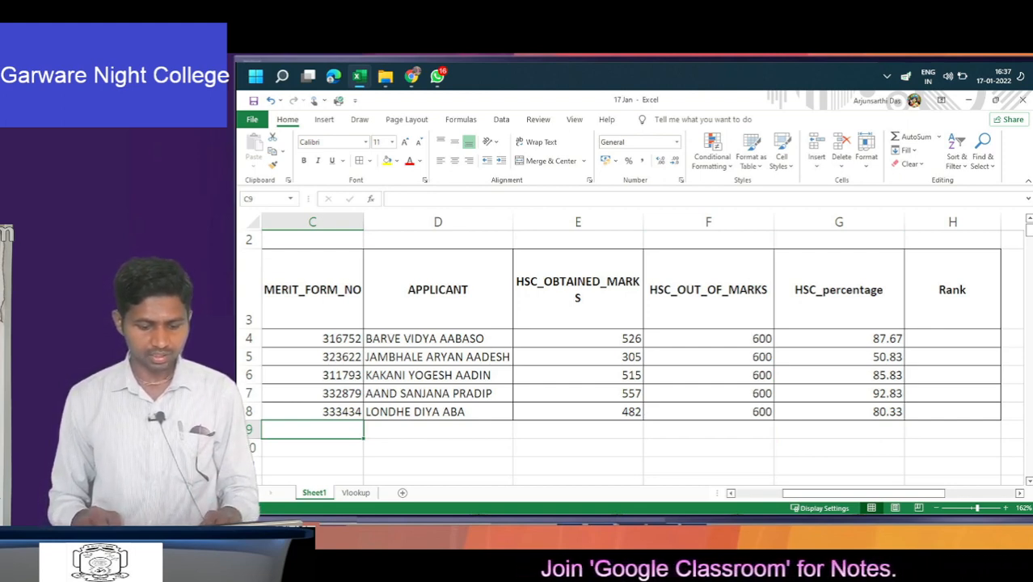
- Start a new record in row 9 with the merit form number and the applicant's first name
type("333")
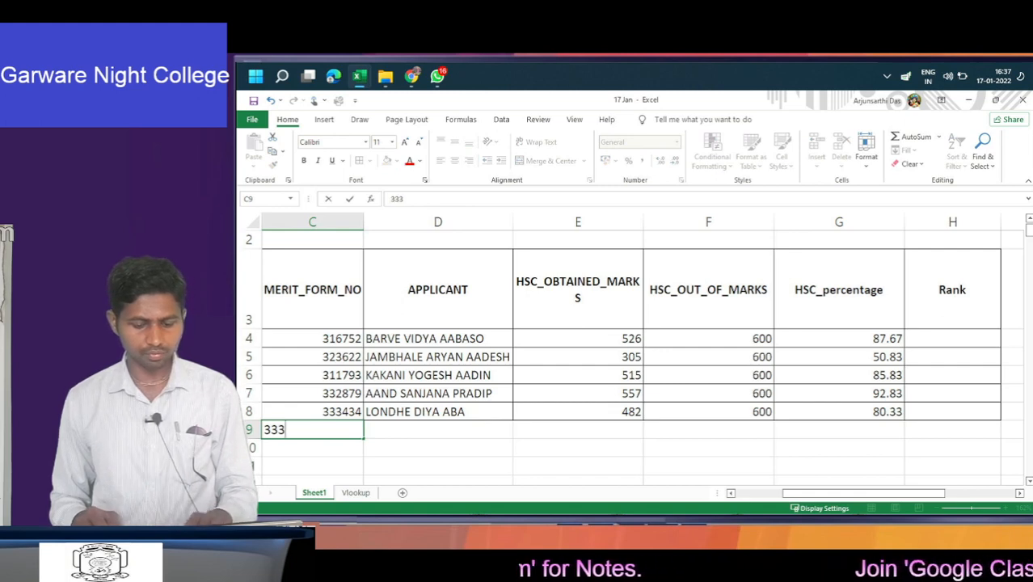
type("456")
key("Return")
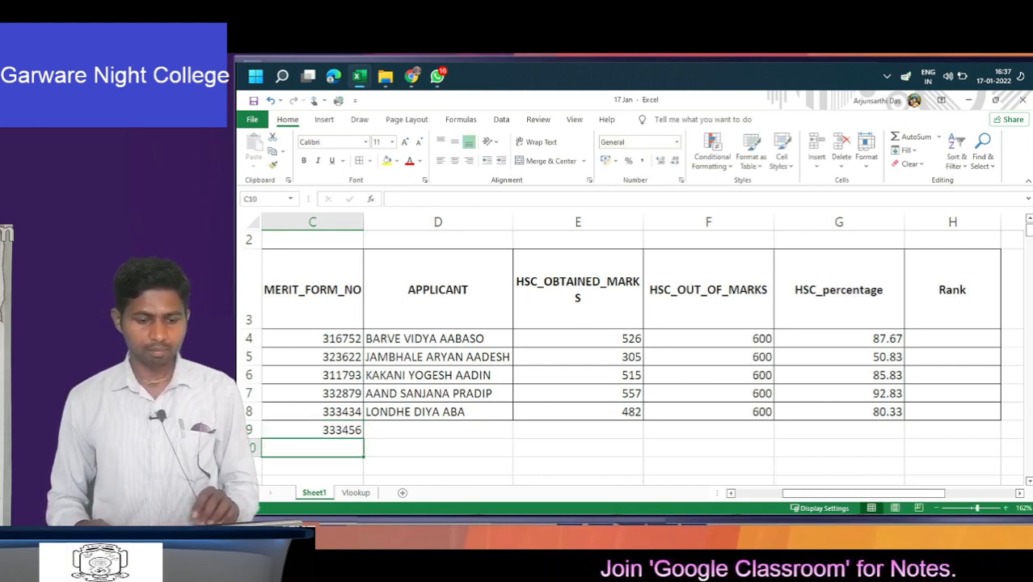
key("Up")
key("Right")
type("Anil")
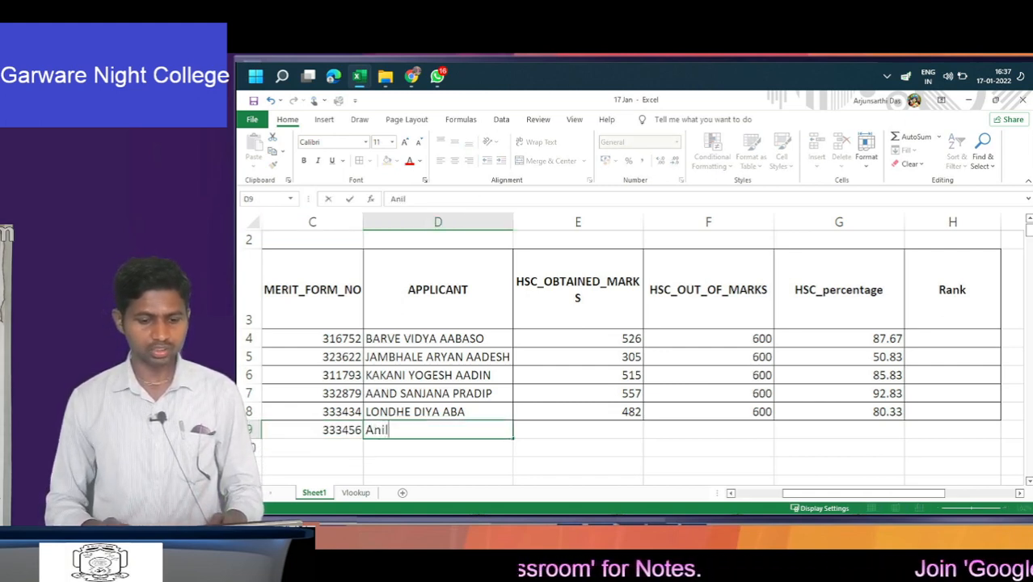
key("Tab")
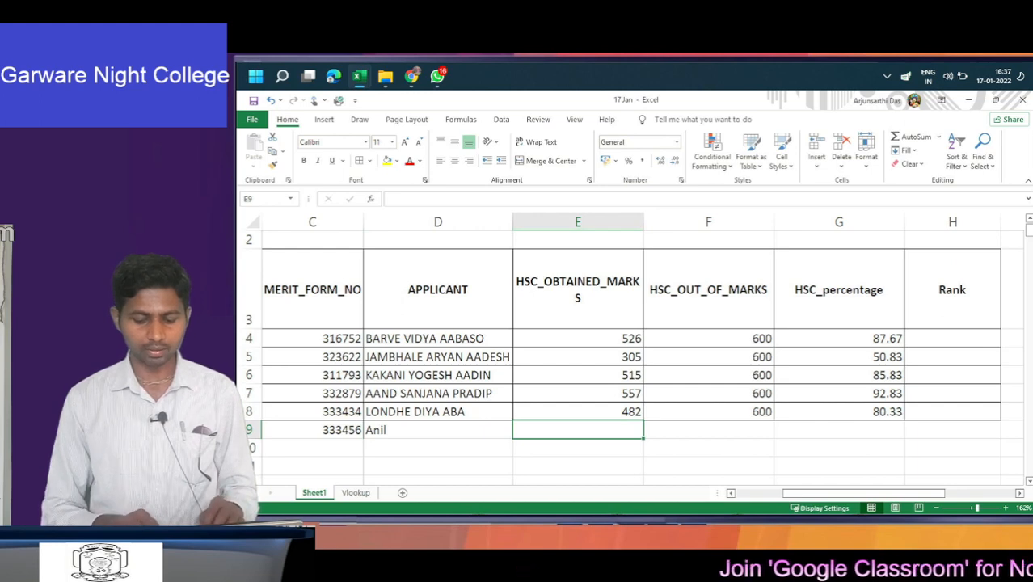
- Enter 500 as the obtained marks and 600 as the out-of marks for the applicant in row 9
type("500")
key("Tab")
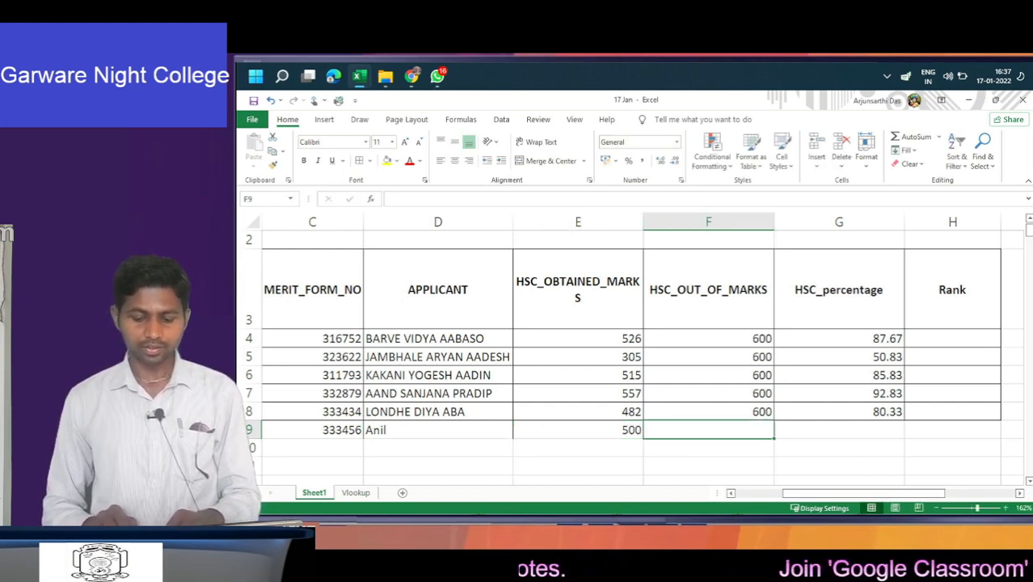
type("6000")
key("BackSpace")
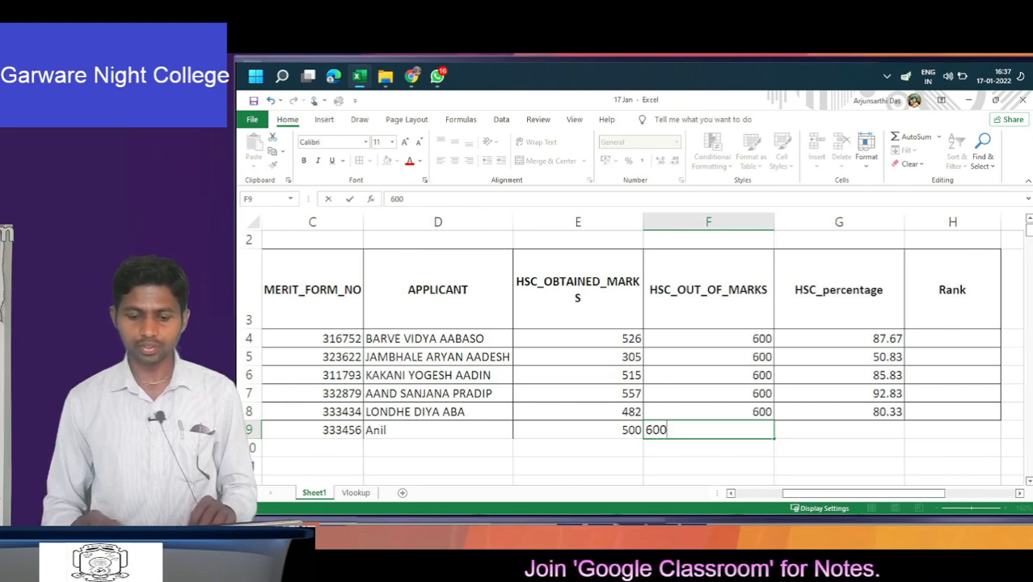
key("Tab")
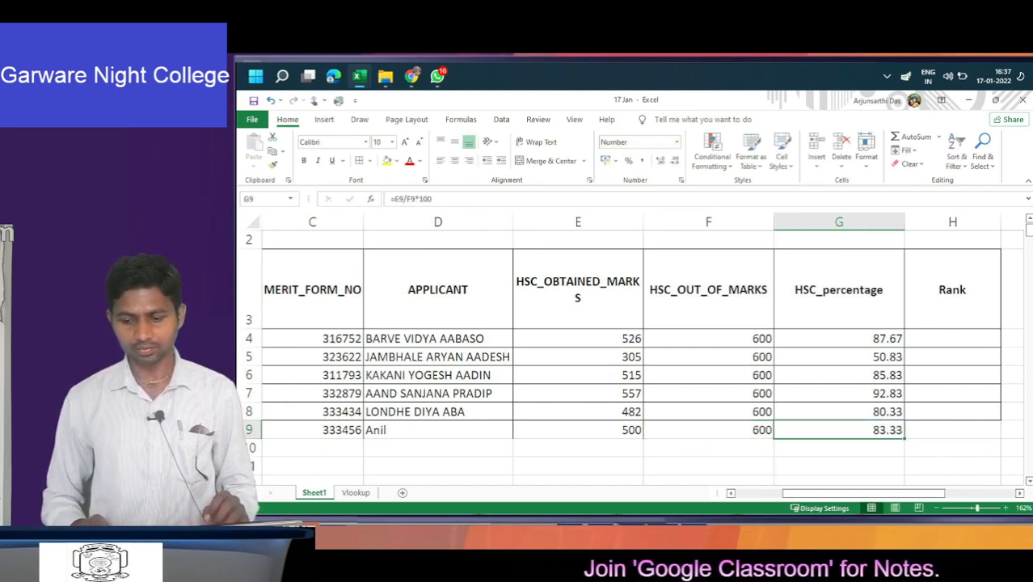
- Start another record in row 10 with a merit form number and the applicant entry "dgdfs"
key("Down")
key("Down")
key("Up")
key("Up")
key("Down")
key("Up")
key("Left")
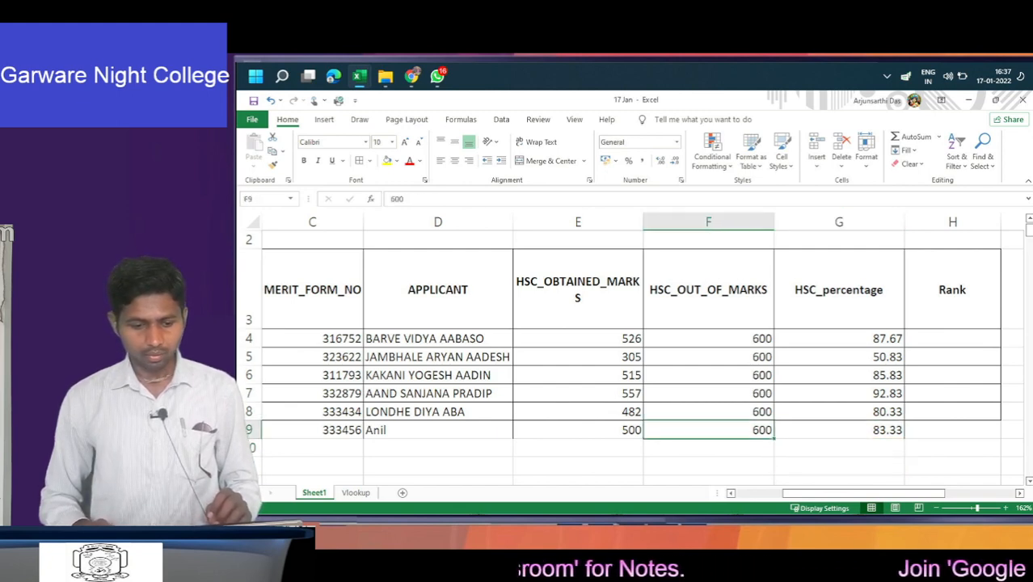
key("Left")
key("Left")
key("Left")
key("Down")
type("12323")
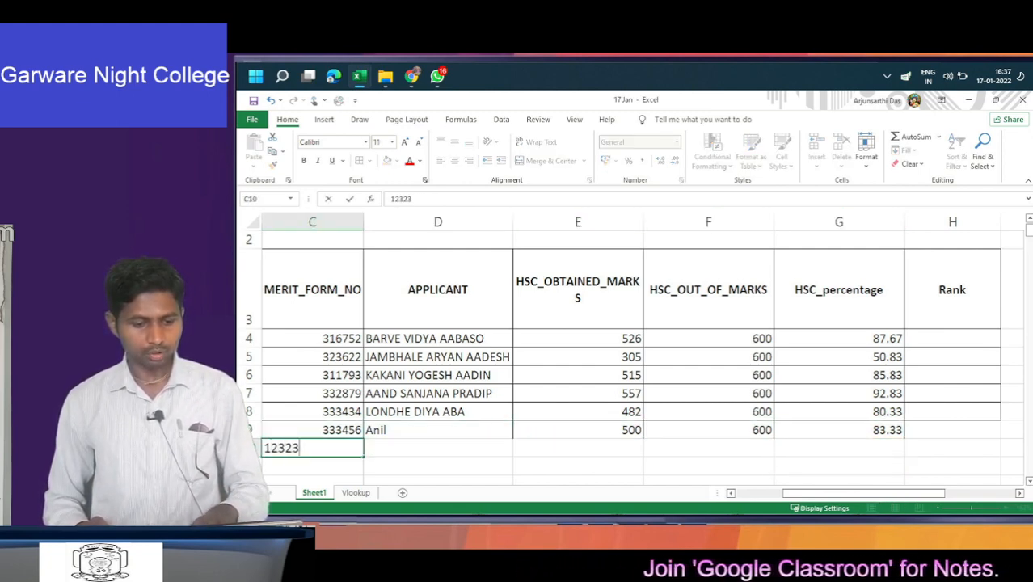
key("Tab")
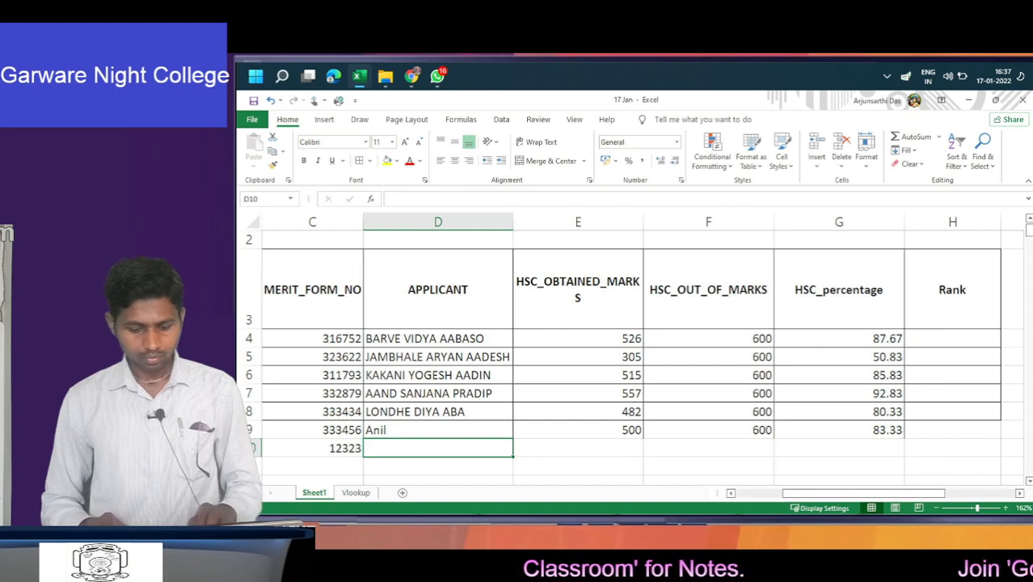
type("dgdfs")
key("Tab")
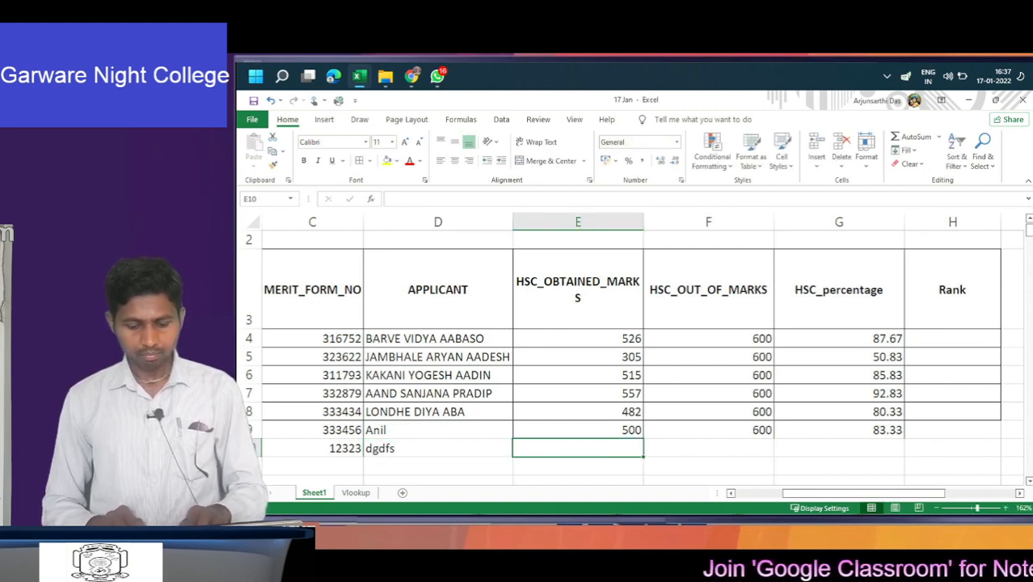
- Enter 456 as the obtained marks and 600 as the out-of marks in row 10
type("456")
key("Tab")
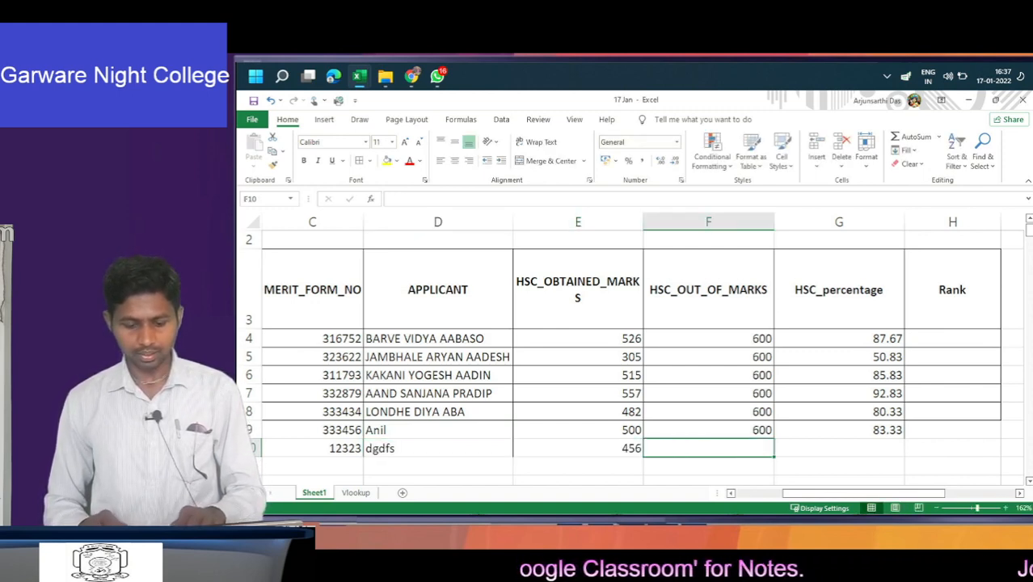
type("600")
key("Return")
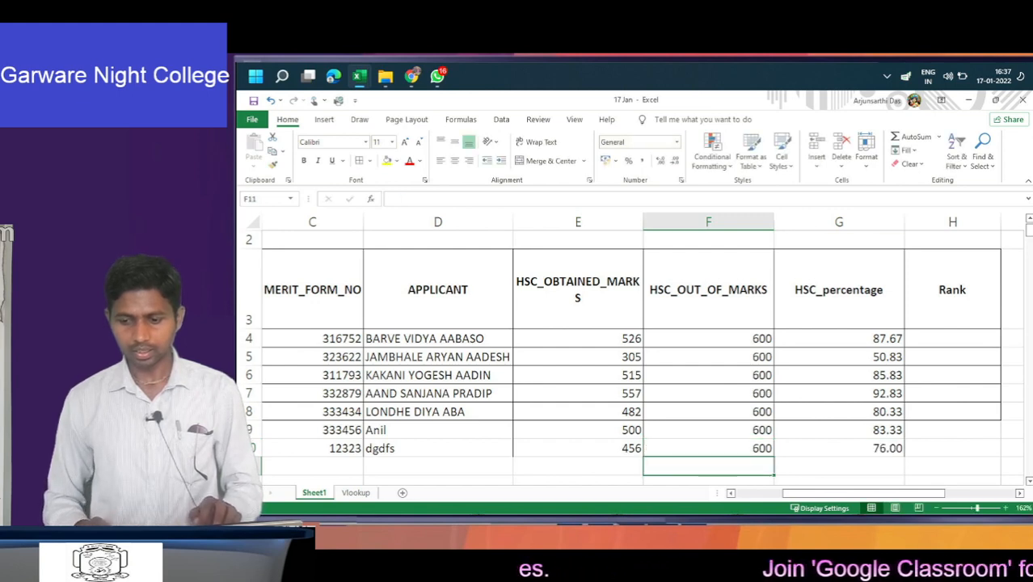
- Examine the out-of marks and the percentage formulas in the newly added rows 9 and 10
key("Up")
key("Up")
key("Up")
key("Up")
key("Up")
key("Up")
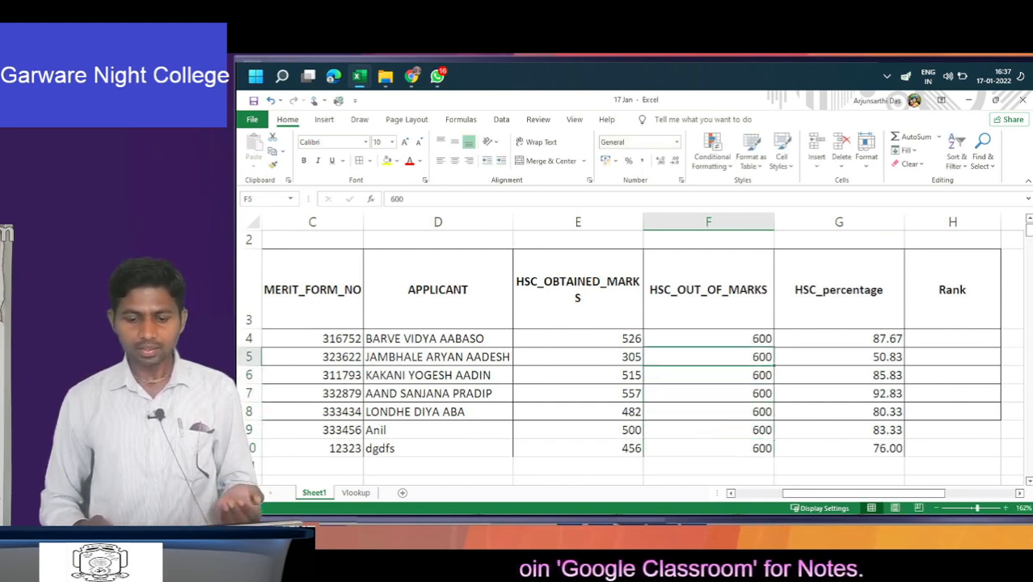
key("Down")
key("Down")
key("Down")
key("Down")
key("Down")
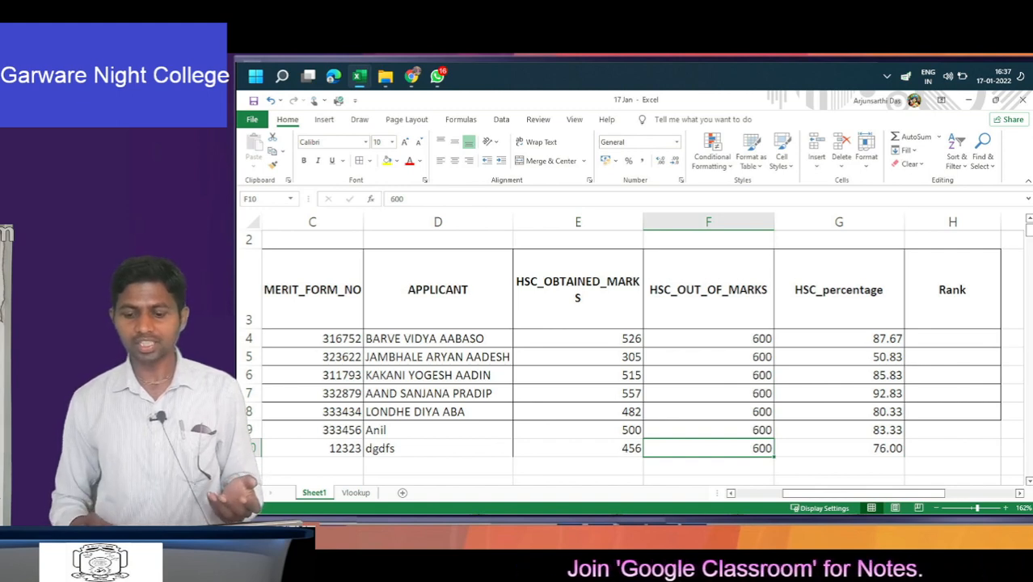
key("Down")
key("Down")
key("Down")
key("Up")
key("Up")
key("Right")
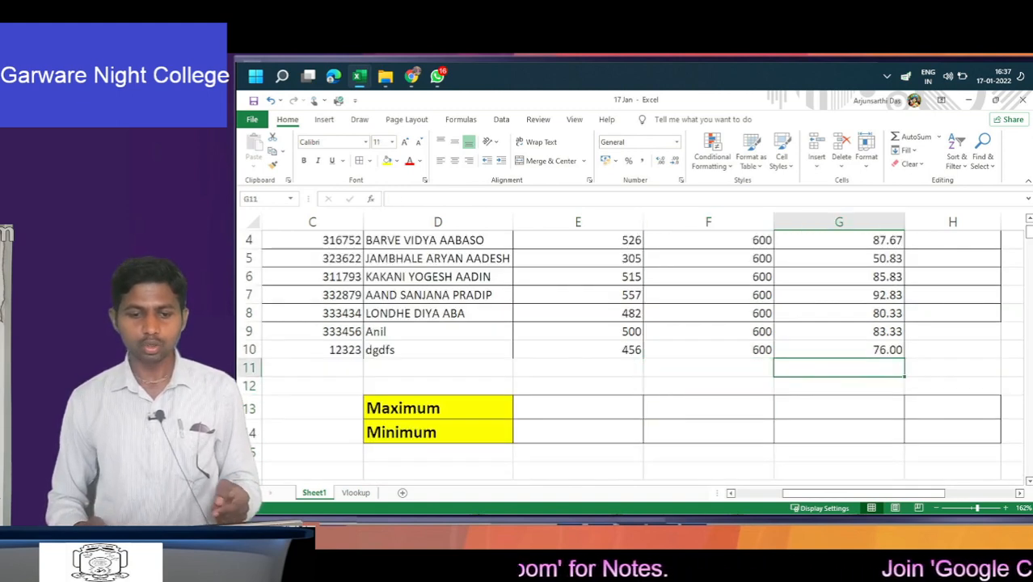
key("Up")
key("Up")
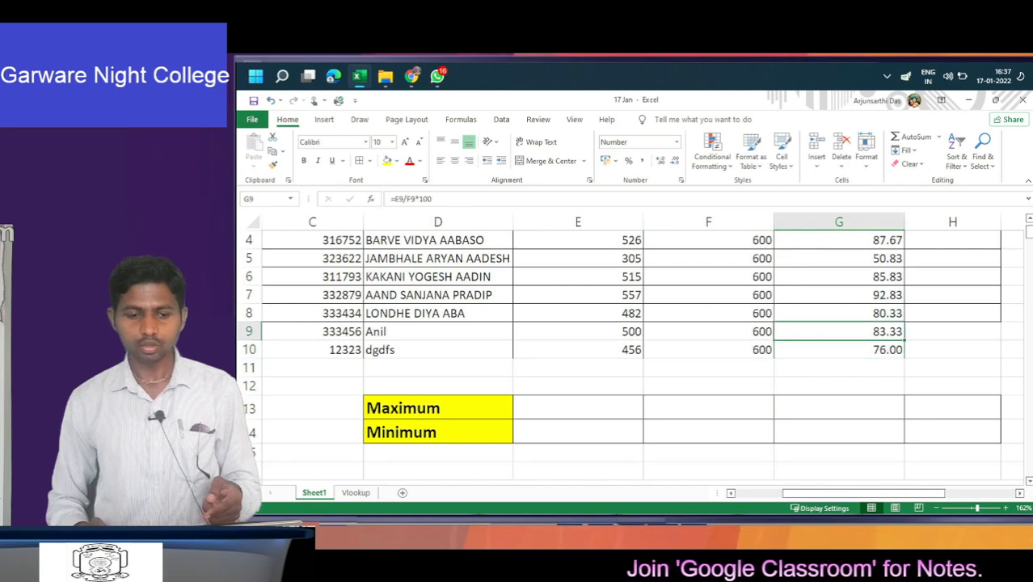
- Look over the Maximum and Minimum rows and the empty Rank column up to its header
key("Down")
key("Down")
key("Down")
key("Down")
key("Down")
key("Down")
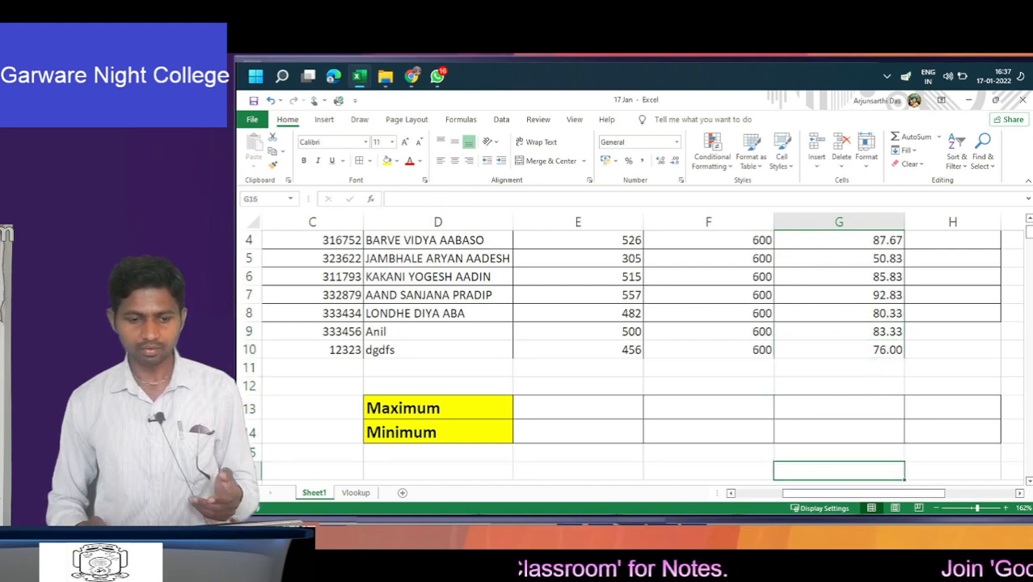
key("Up")
key("Up")
key("Up")
key("Up")
key("Right")
key("Up")
key("Up")
key("Up")
key("Up")
key("Up")
key("Up")
key("Up")
key("Up")
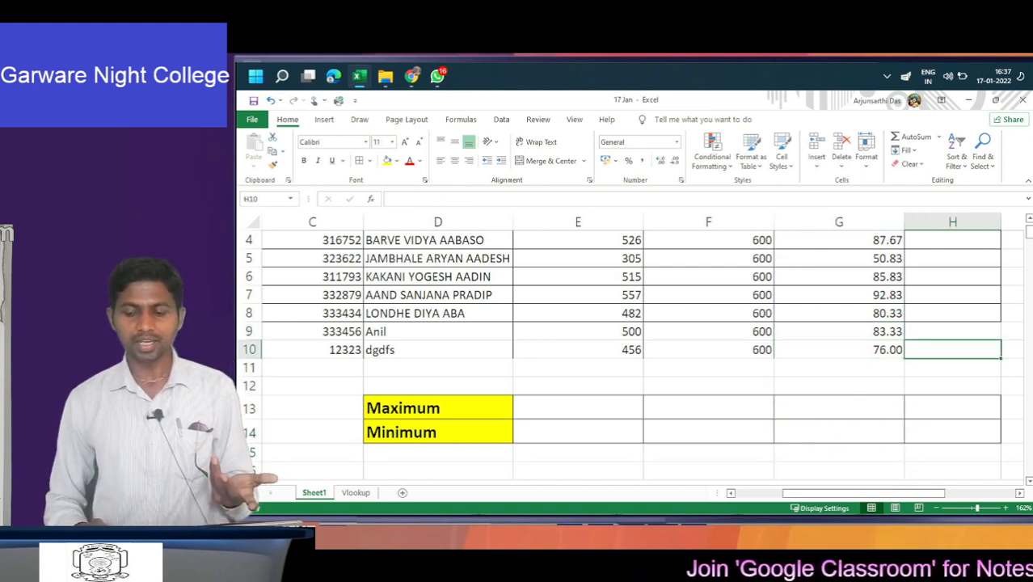
key("Down")
key("Up")
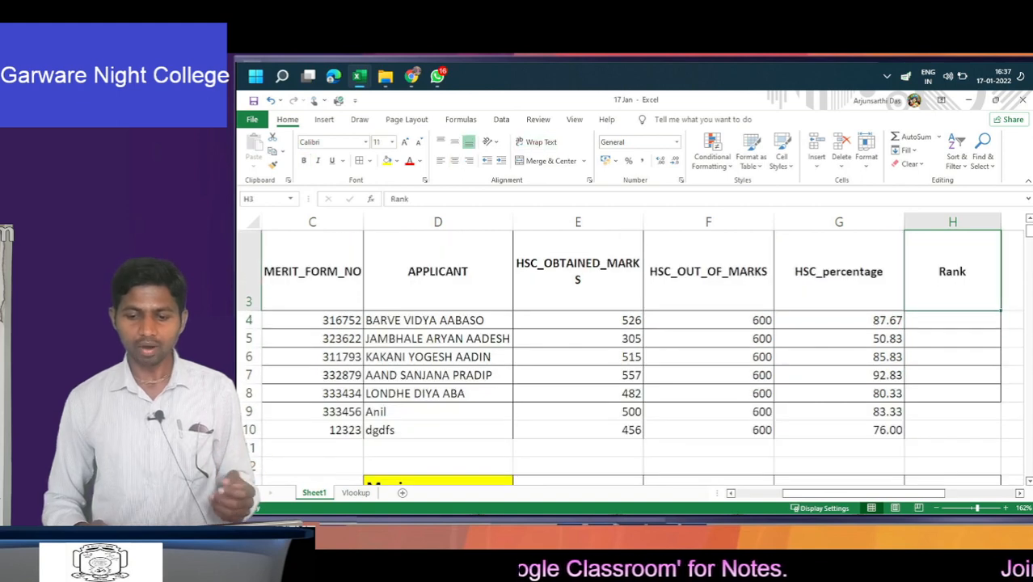
key("Left")
key("Left")
key("Left")
key("Left")
key("Left")
key("Left")
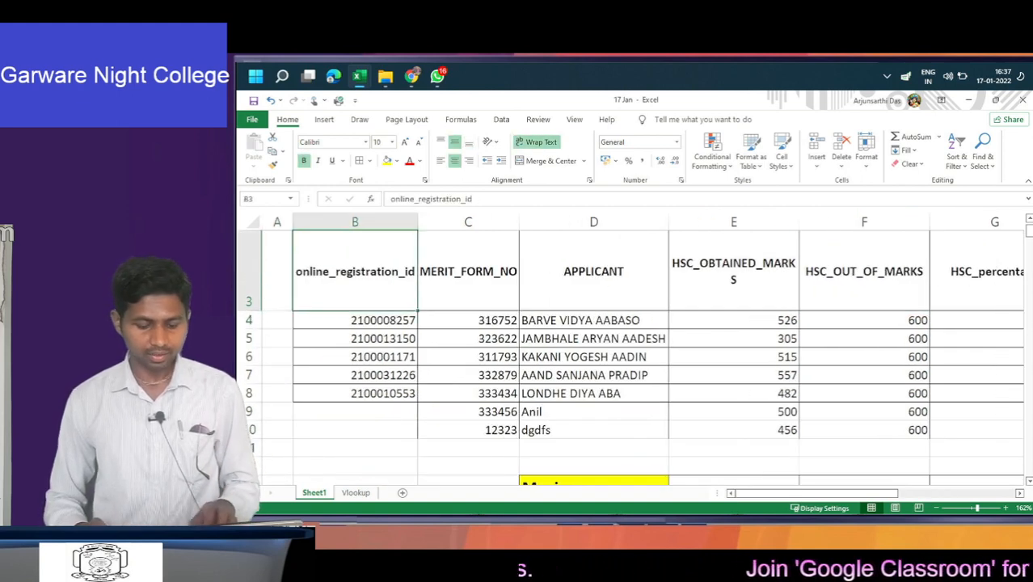
key("ctrl+t")
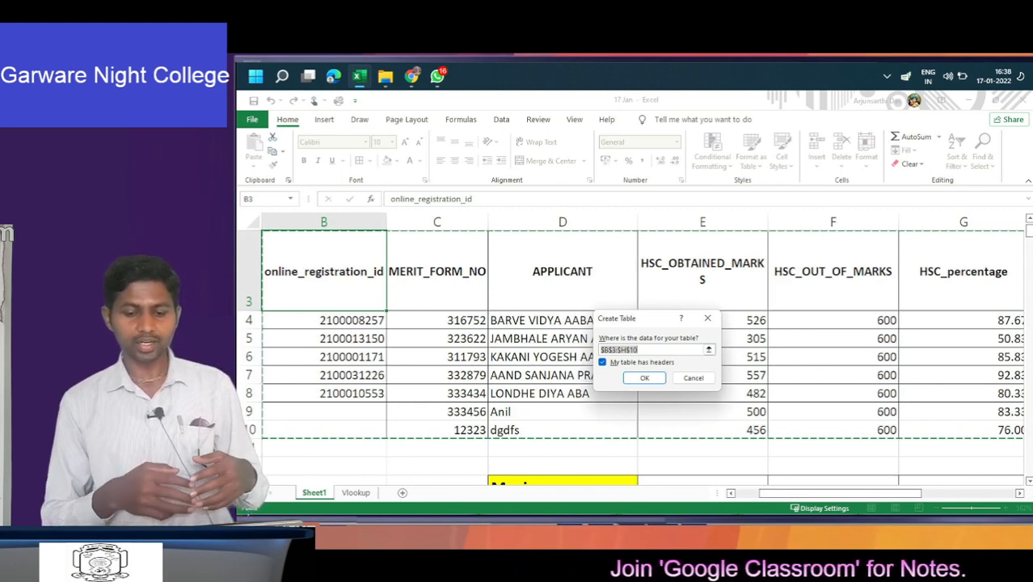
key("Escape")
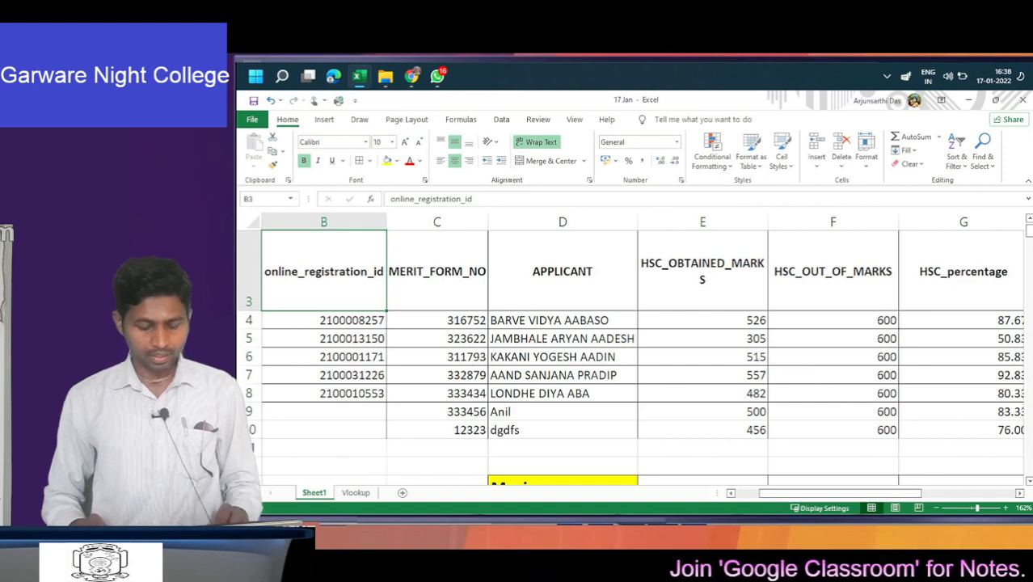
left_click_drag(340, 320, 1003, 444)
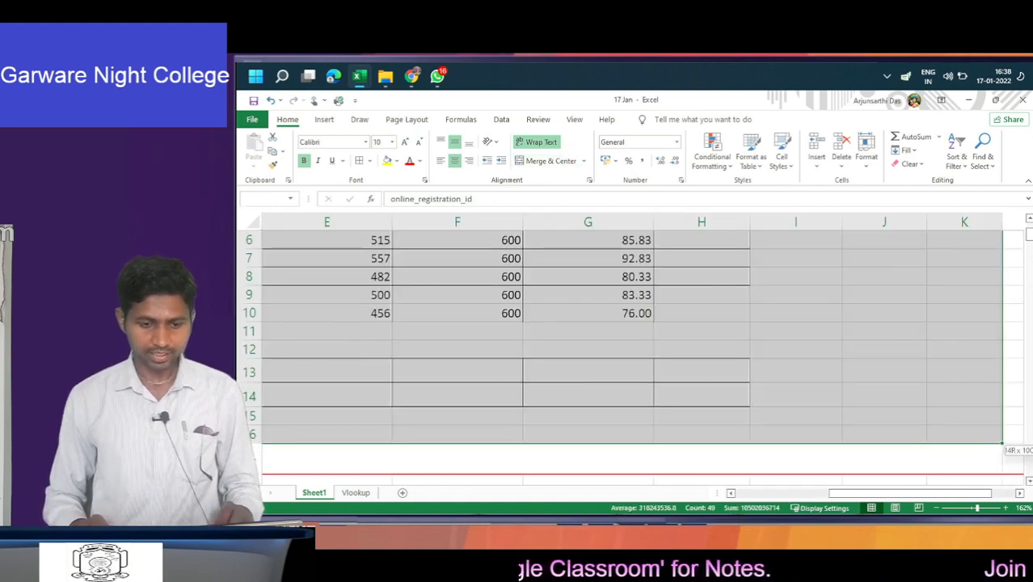
- Convert the applicant range B3:H10 into a table that uses its first row as headers
key("Up")
key("Down")
key("shift+Down")
key("shift+Down")
key("shift+Down")
key("shift+Down")
key("shift+Down")
key("shift+Down")
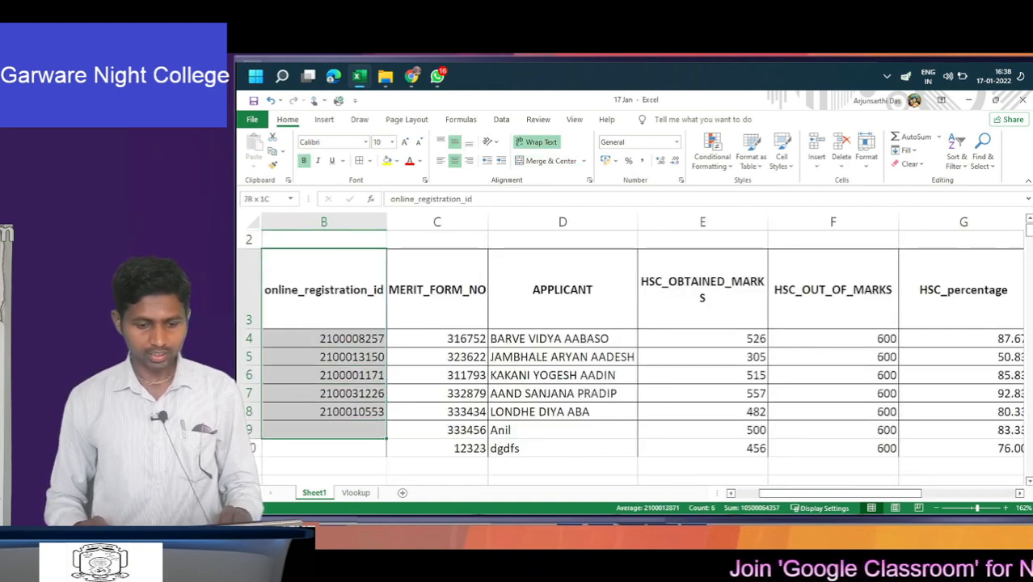
key("shift+Down")
key("ctrl+shift+Right")
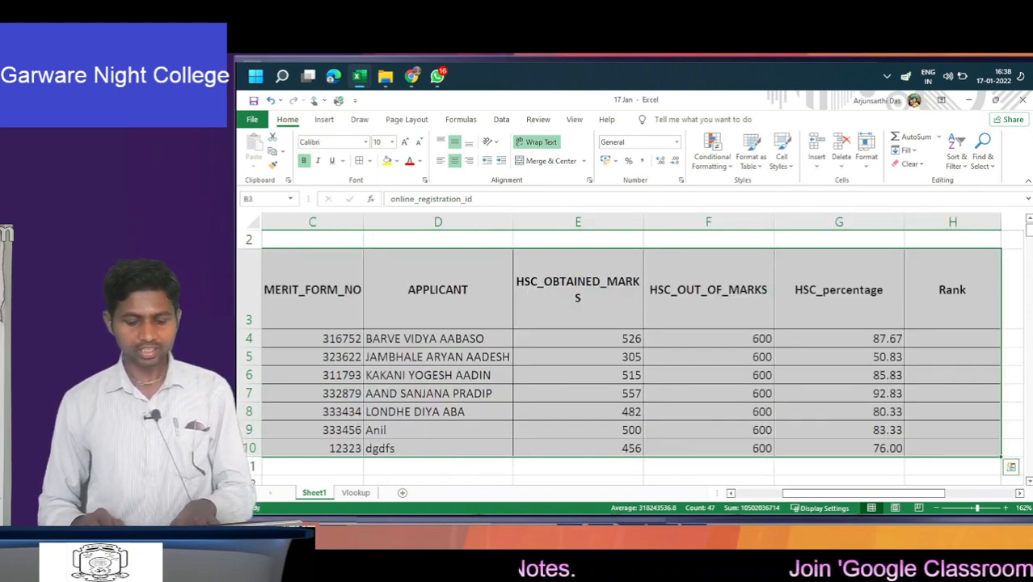
key("ctrl+t")
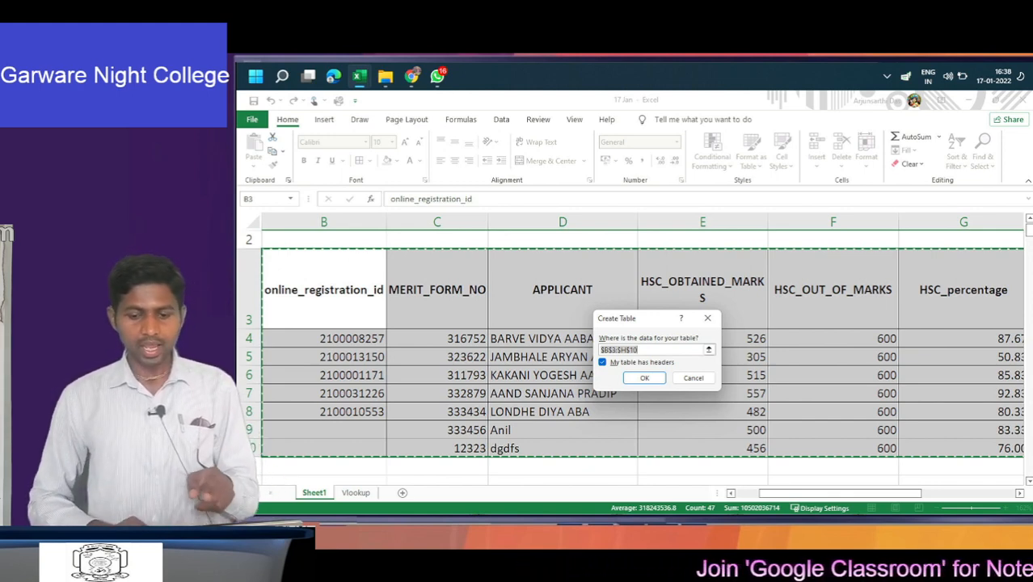
left_click(644, 380)
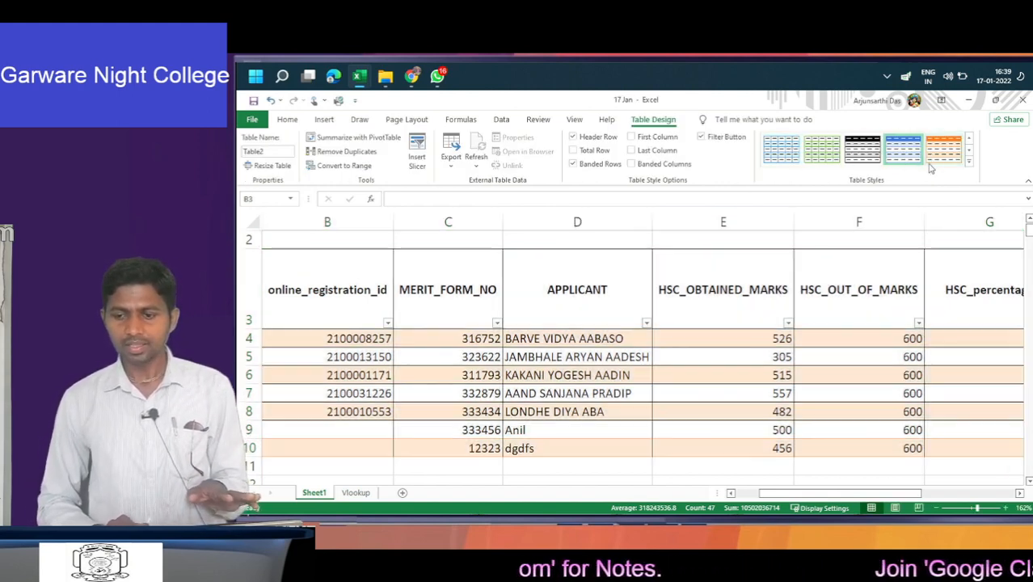
- Apply the first Light style, without coloured banding, to the applicant table
left_click(971, 161)
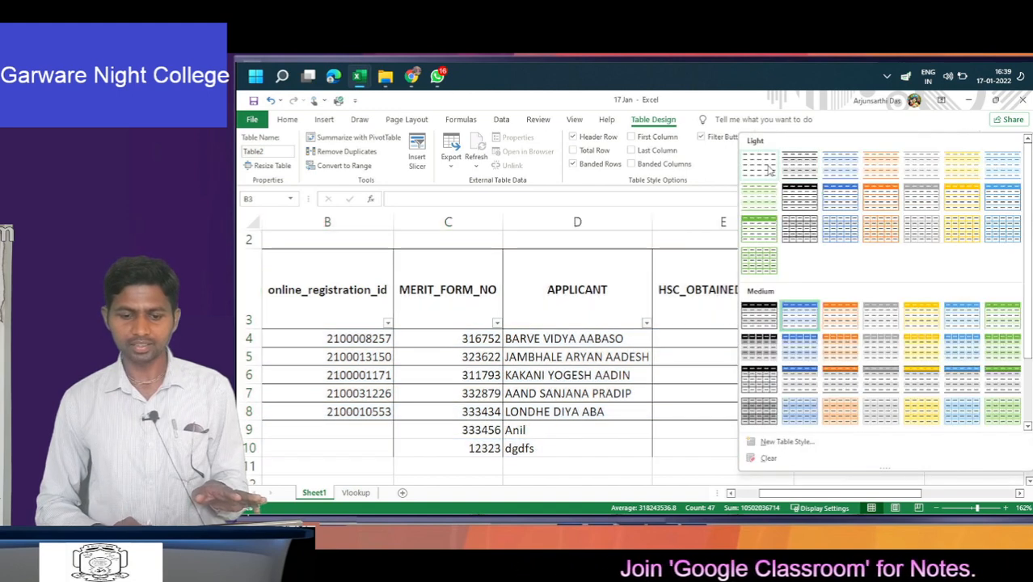
left_click(770, 168)
left_click(705, 355)
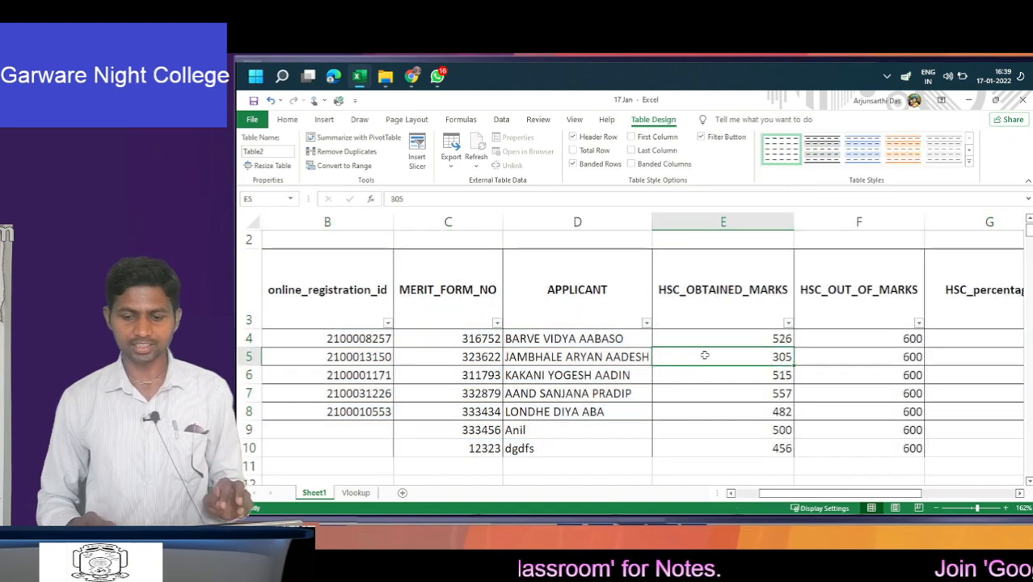
- Examine the table's Rank column down to its last record and the empty row 11 beneath the table
key("Right")
key("Right")
key("Right")
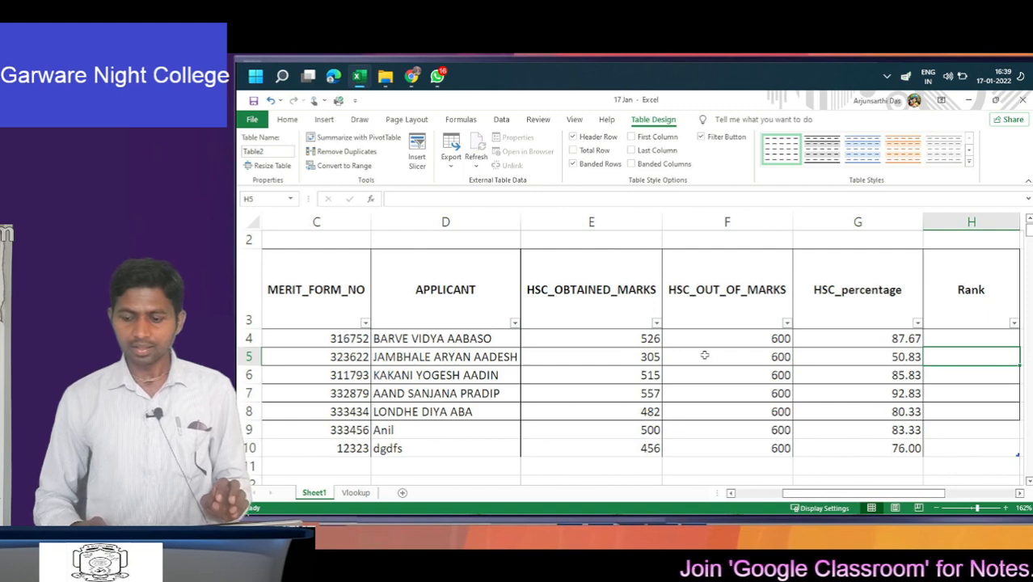
key("Up")
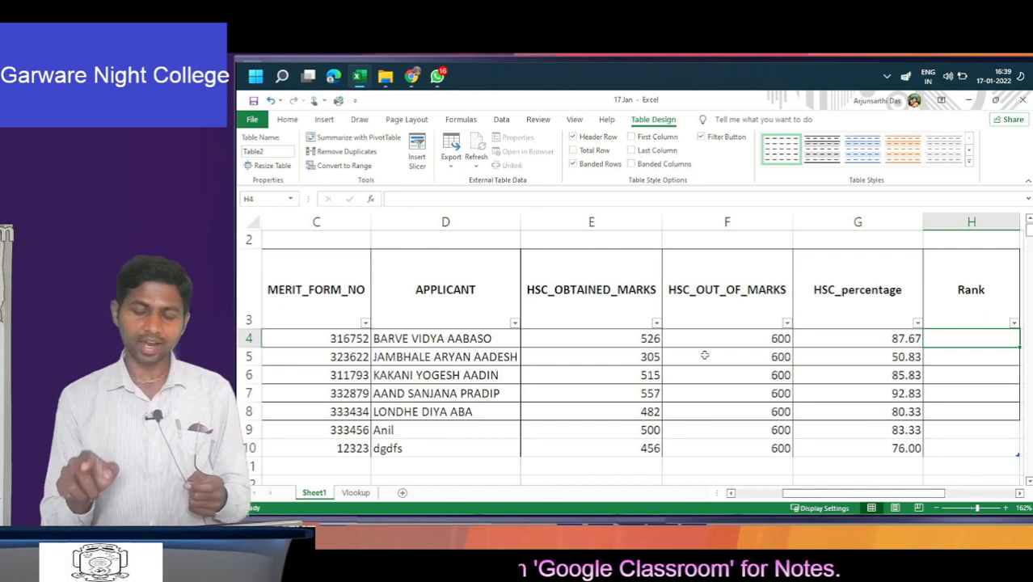
key("Down")
key("Down")
key("Down")
key("Down")
key("Down")
key("Down")
key("Down")
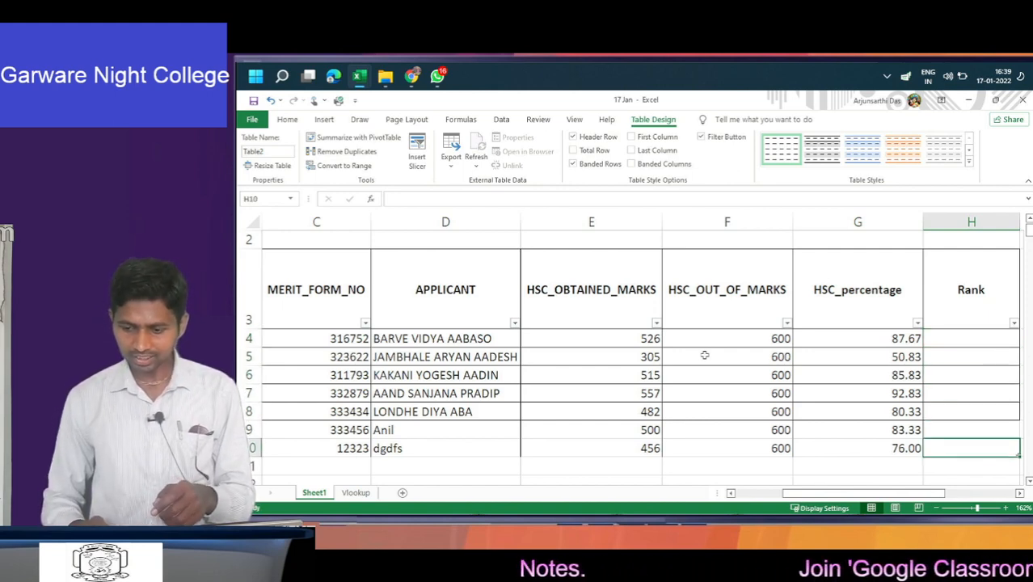
key("Left")
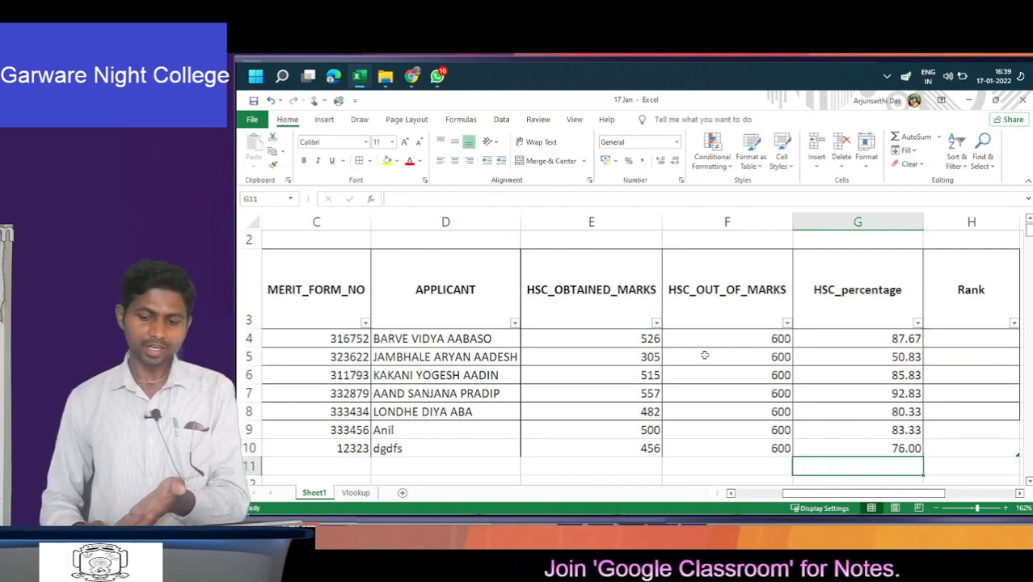
key("Left")
key("Left")
key("Left")
key("Left")
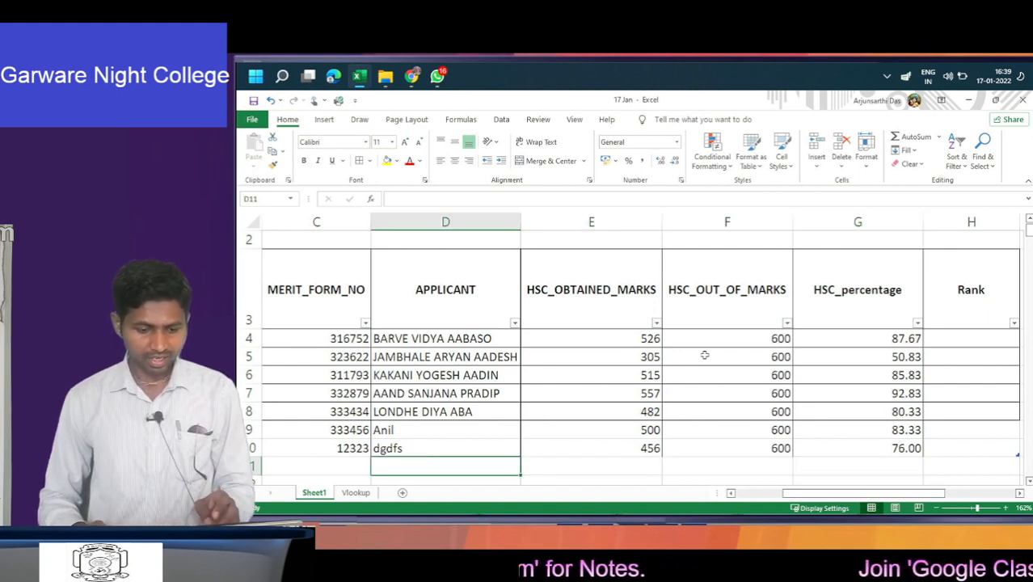
key("Right")
key("Right")
key("Right")
key("Right")
key("Right")
key("Left")
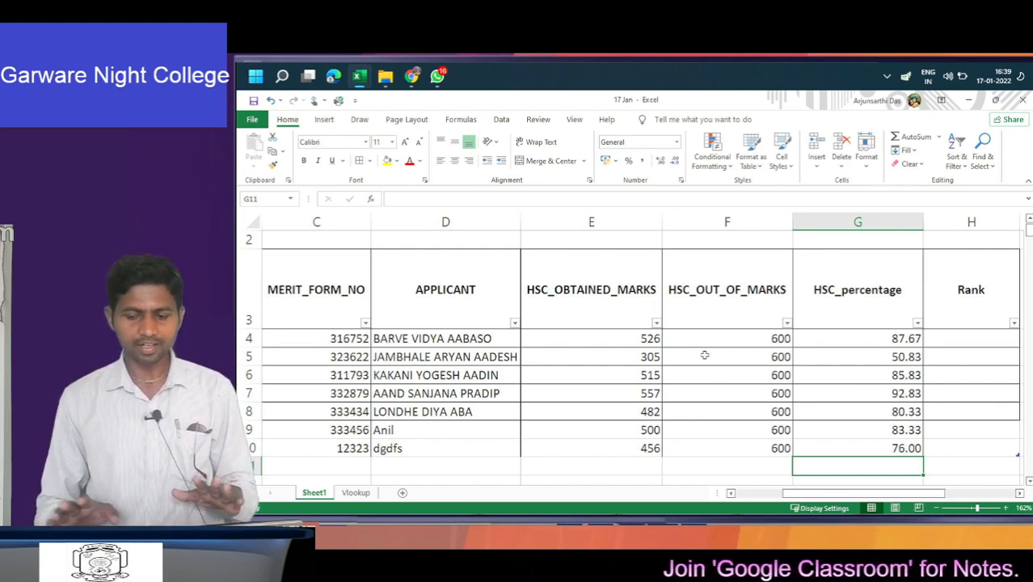
key("Right")
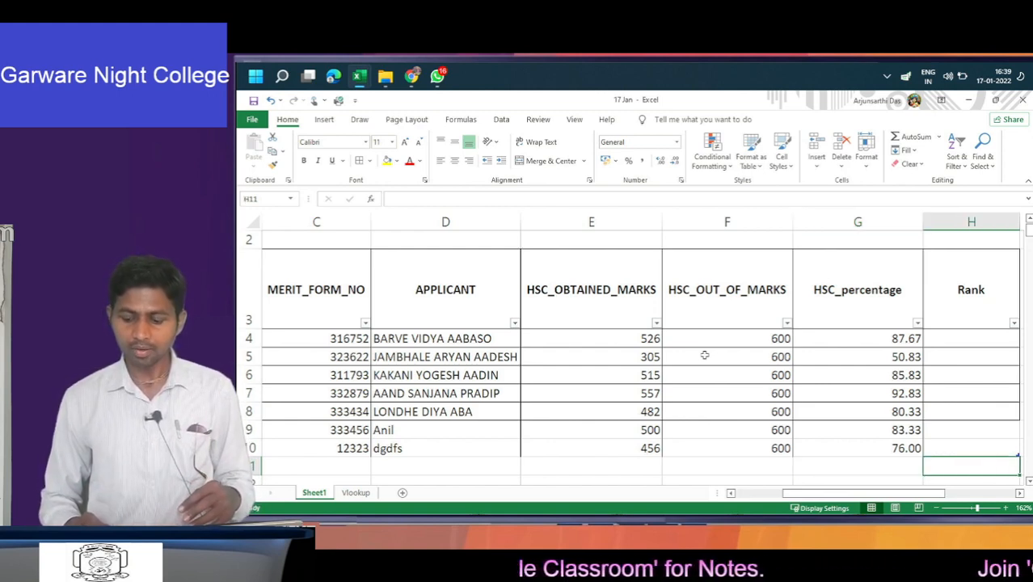
- Start a RANK formula in H4 using the same row's HSC_percentage value as the number to rank
key("Up")
key("Up")
key("Up")
key("Up")
key("Up")
key("Up")
key("Up")
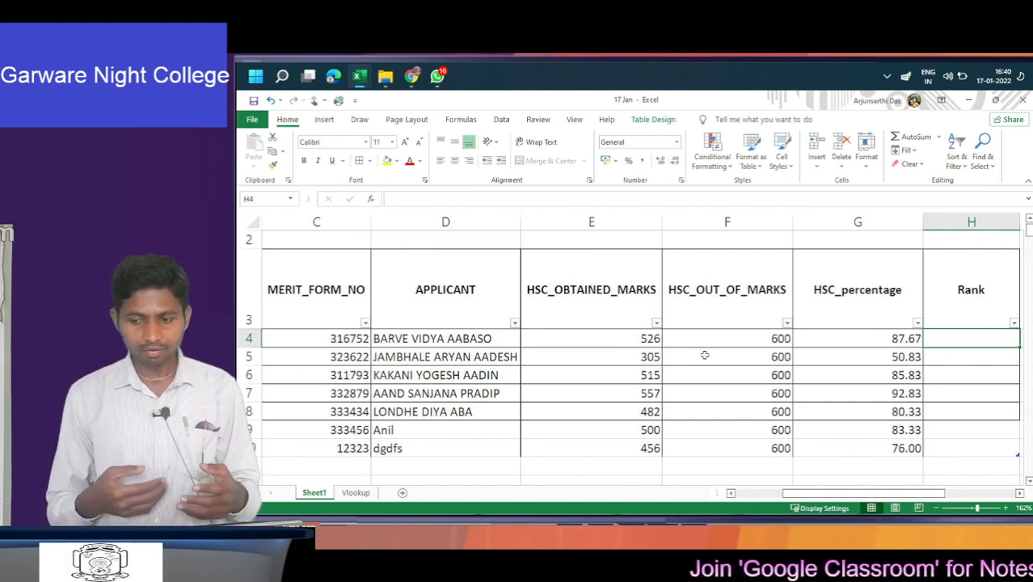
type("=")
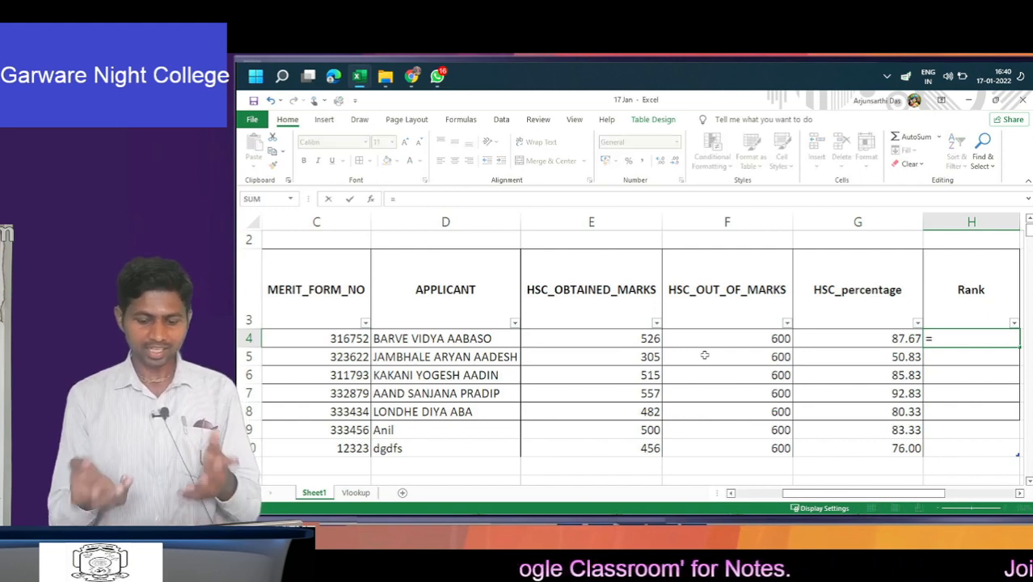
type("rank")
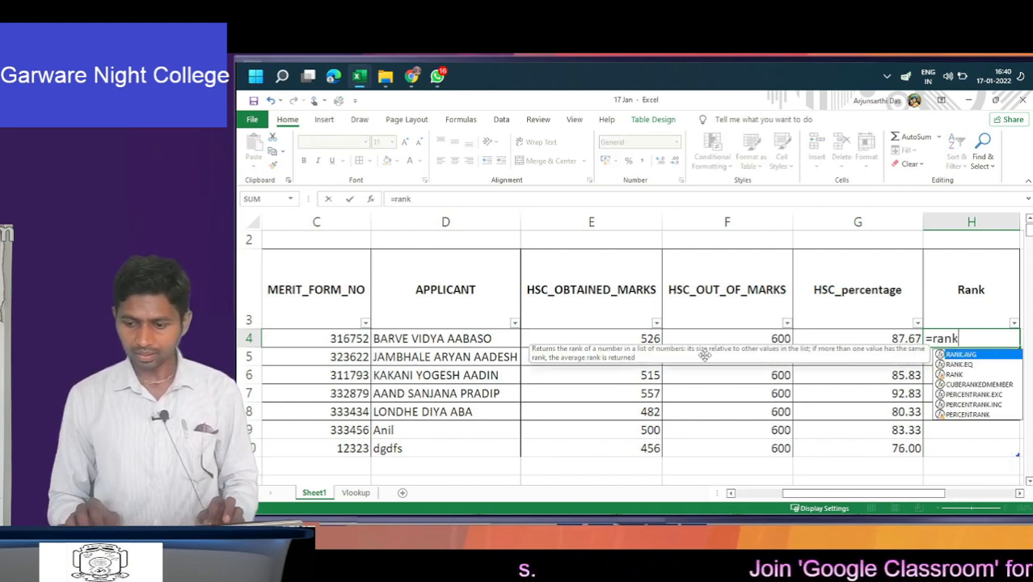
key("Down")
key("Down")
key("Tab")
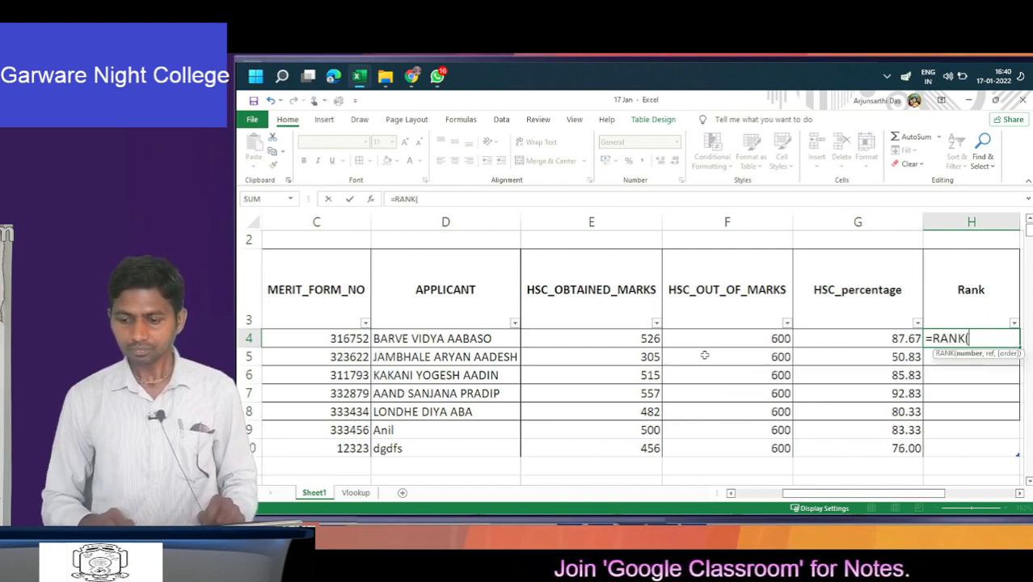
left_click(874, 339)
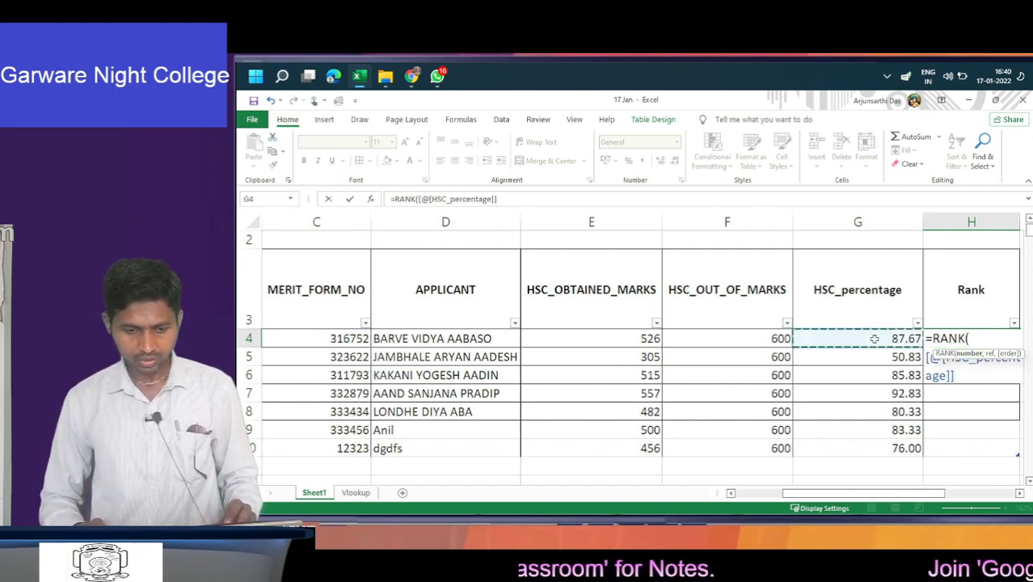
key("shift+Down")
key("shift+Down")
key("shift+Down")
key("shift+Up")
key("shift+Up")
key("shift+Up")
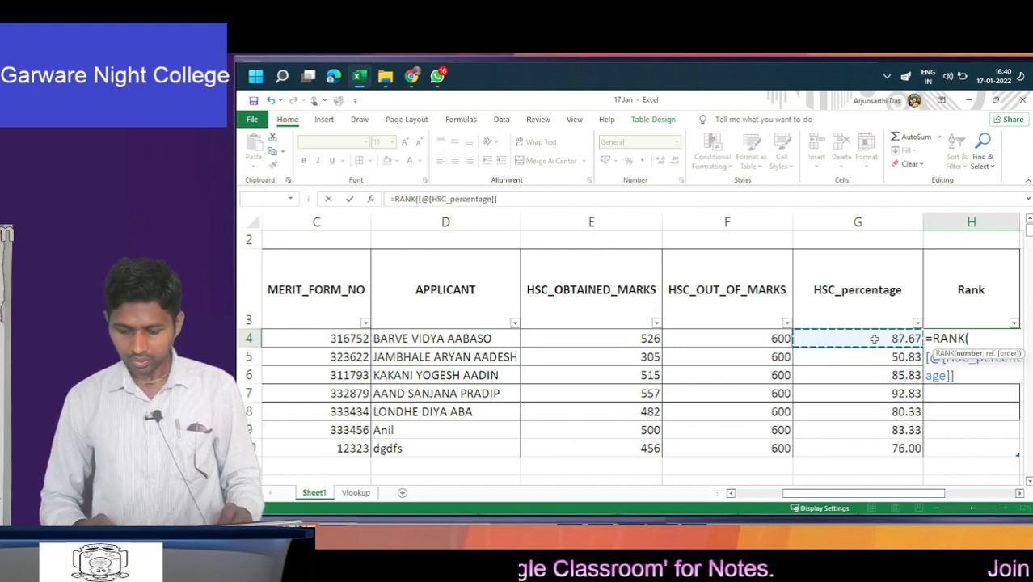
- Complete the RANK formula with the whole HSC_percentage column as the reference and 0 for descending order
type(",")
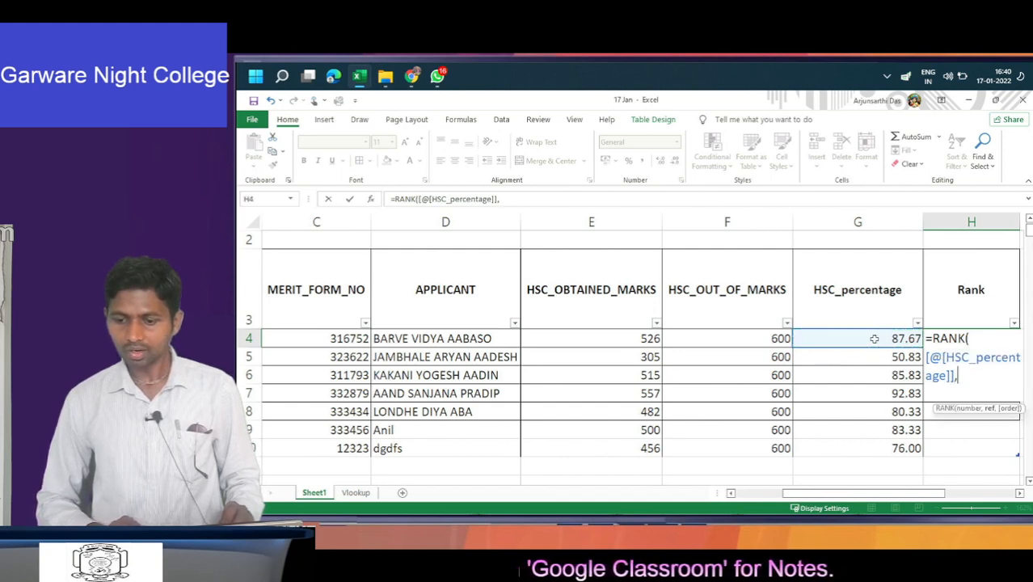
key("Left")
key("shift+Down")
key("shift+Down")
key("shift+Down")
key("shift+Down")
key("shift+Down")
key("shift+Down")
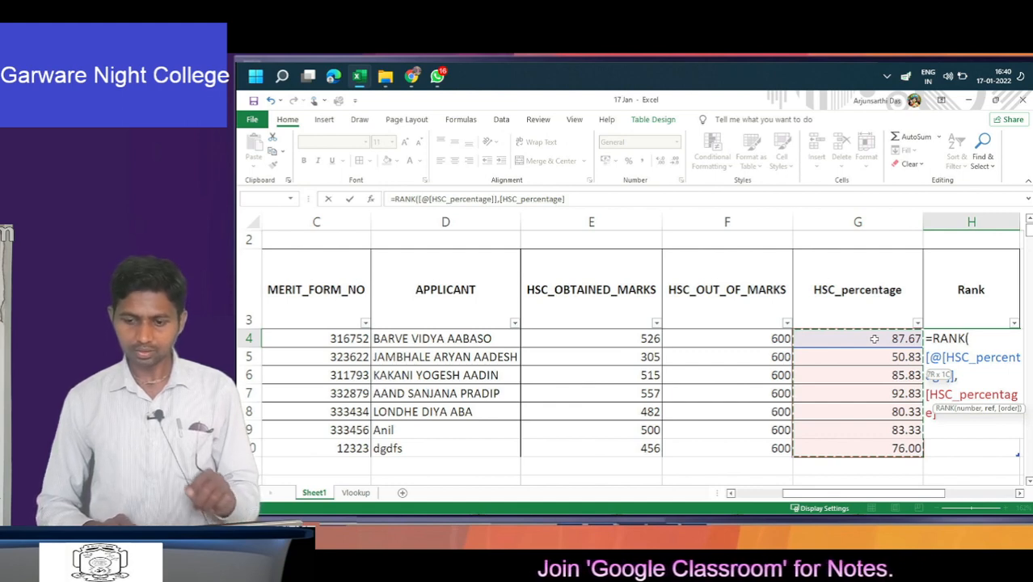
type(",")
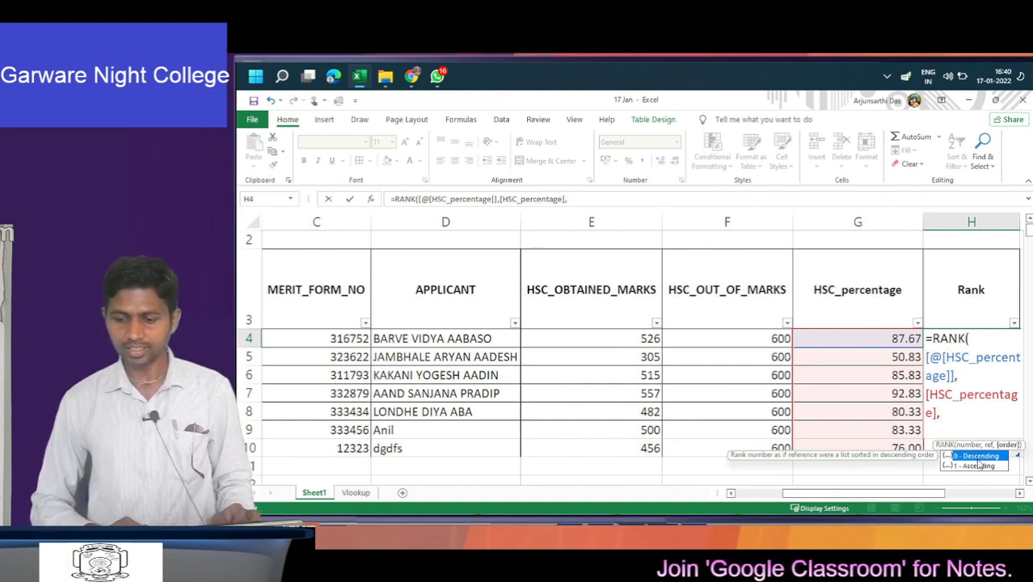
type("0")
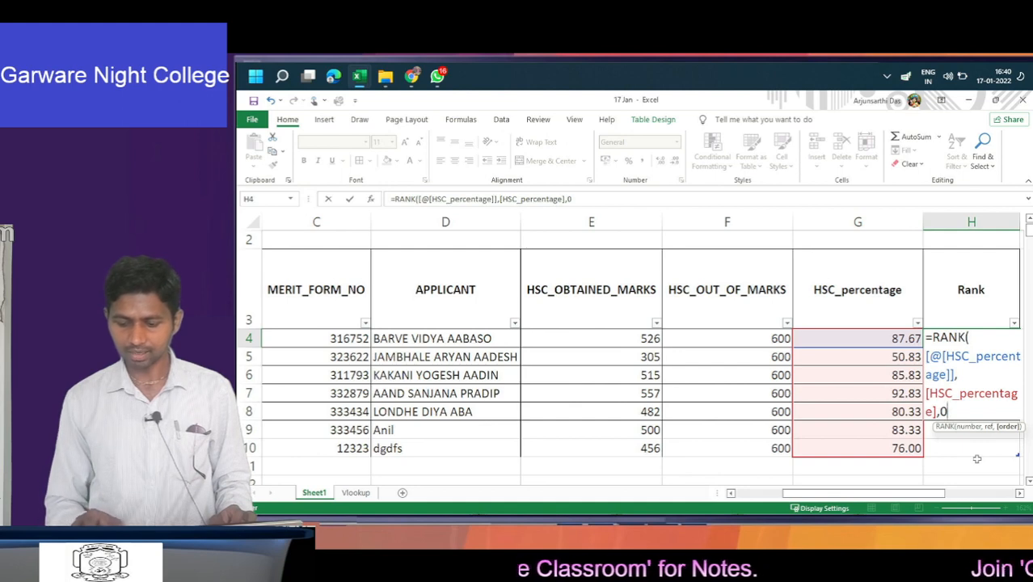
type(")")
key("Return")
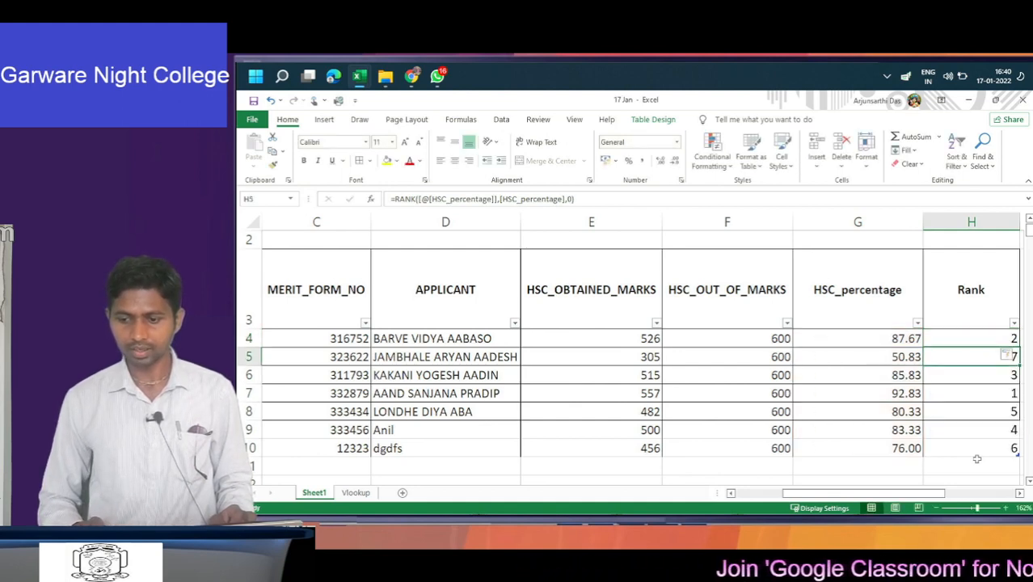
- Check the filled Rank column against HSC_percentage, comparing the percentage and rank in row 7
key("Down")
key("Down")
key("Down")
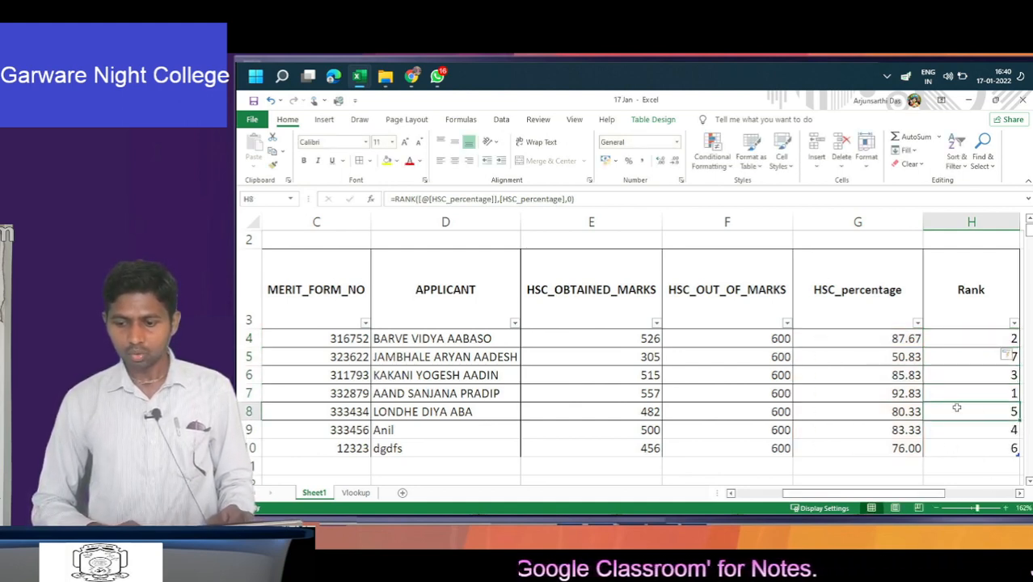
left_click(895, 394)
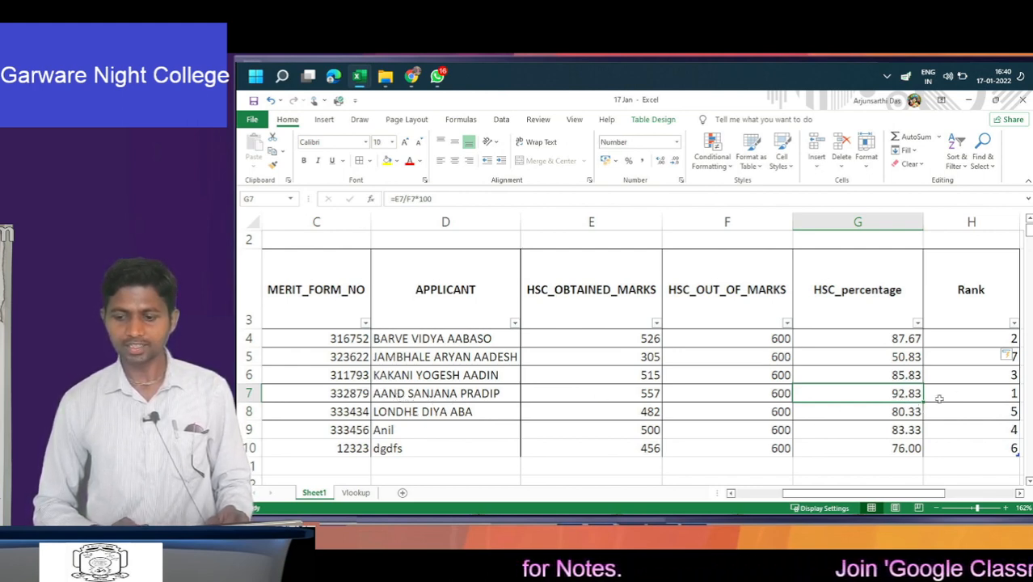
left_click(988, 395)
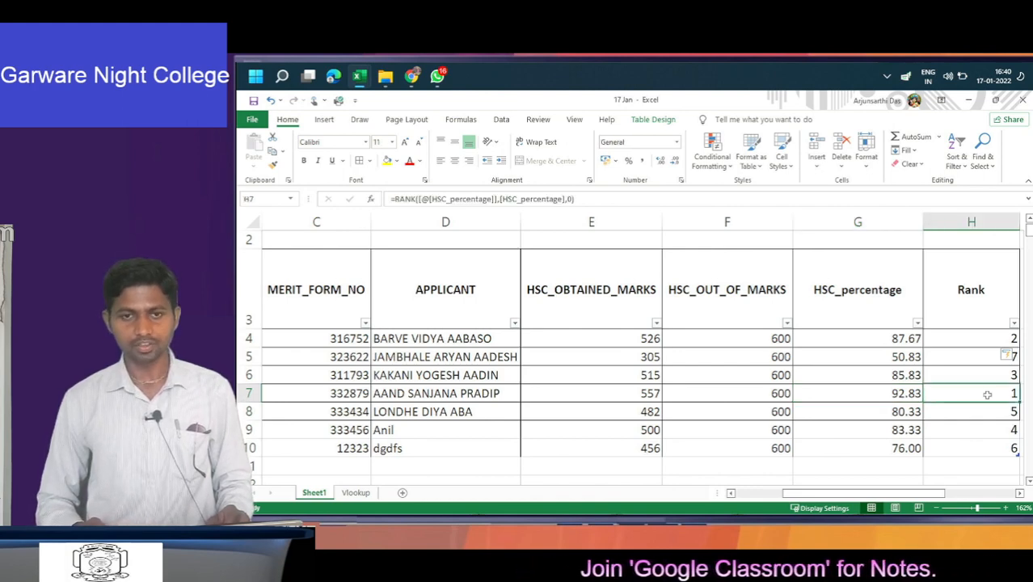
- Start a new record in row 11 directly beneath the table with a merit form number and a placeholder applicant name
key("Down")
key("Down")
key("Down")
key("Down")
key("Left")
key("Left")
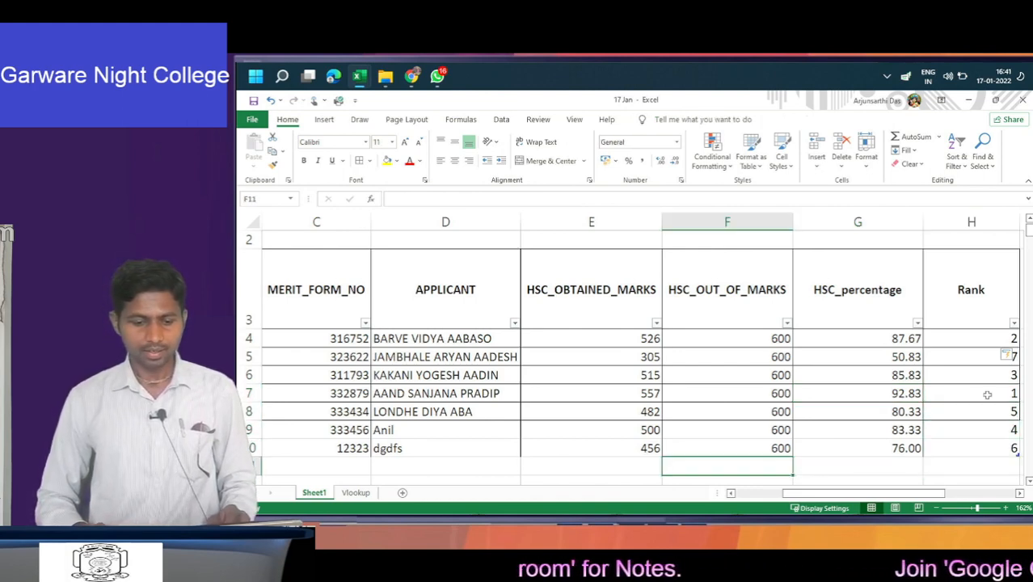
key("Left")
key("Left")
key("Left")
type("12324")
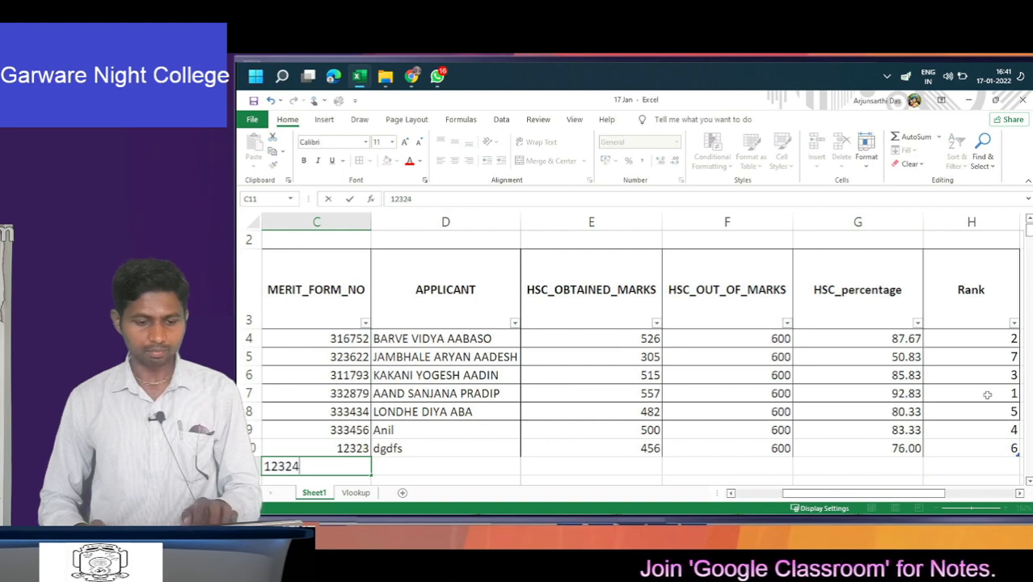
key("Tab")
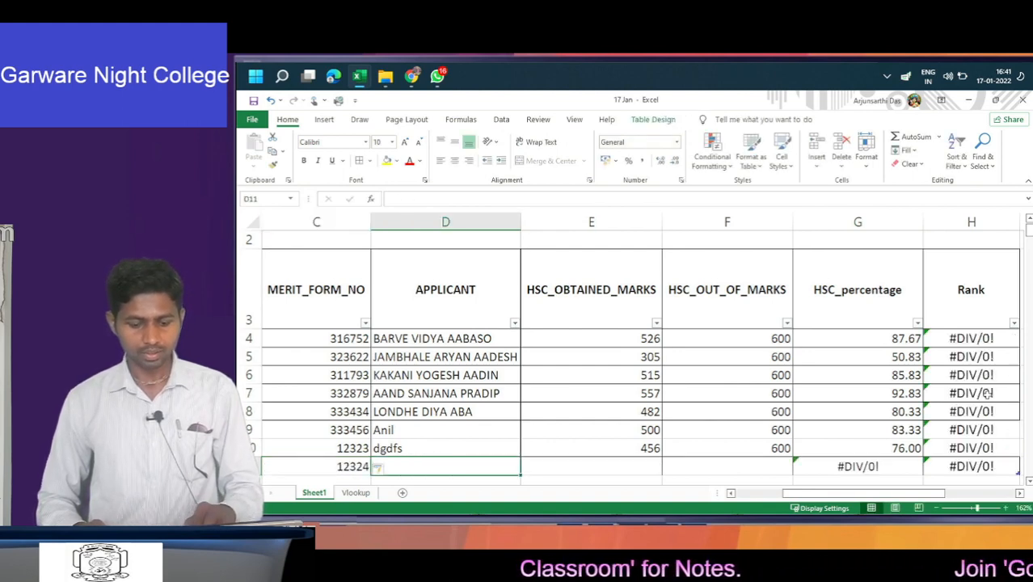
type("sadjfkh")
key("Tab")
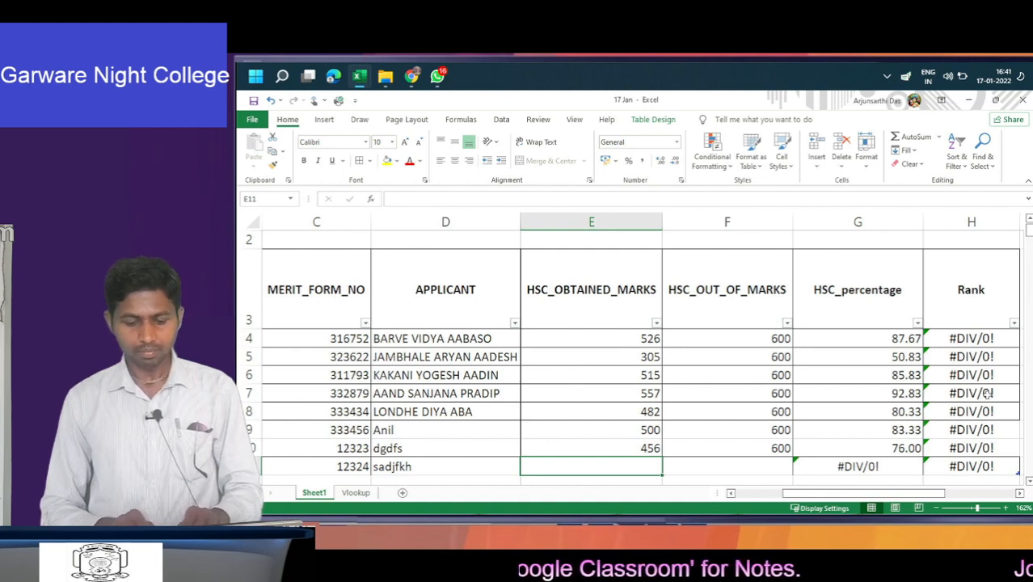
- Complete the row 11 record with 495 as the obtained marks and 600 as the out-of marks
type("495")
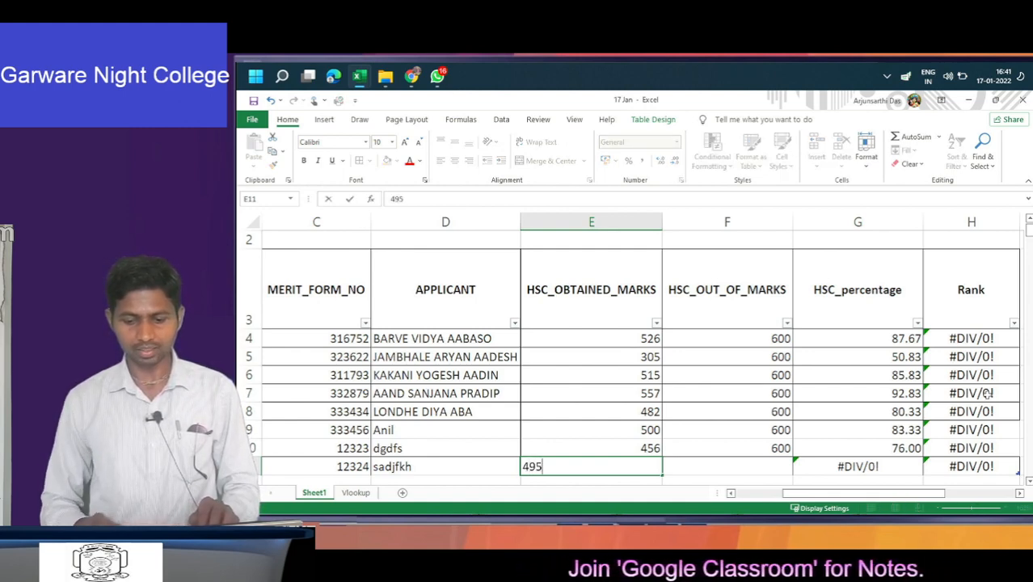
key("Tab")
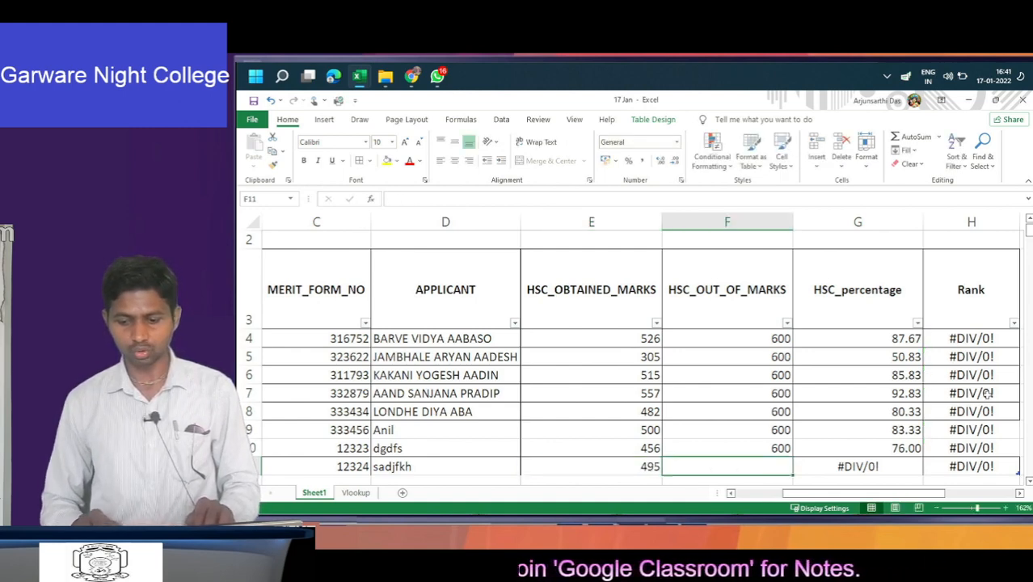
type("600")
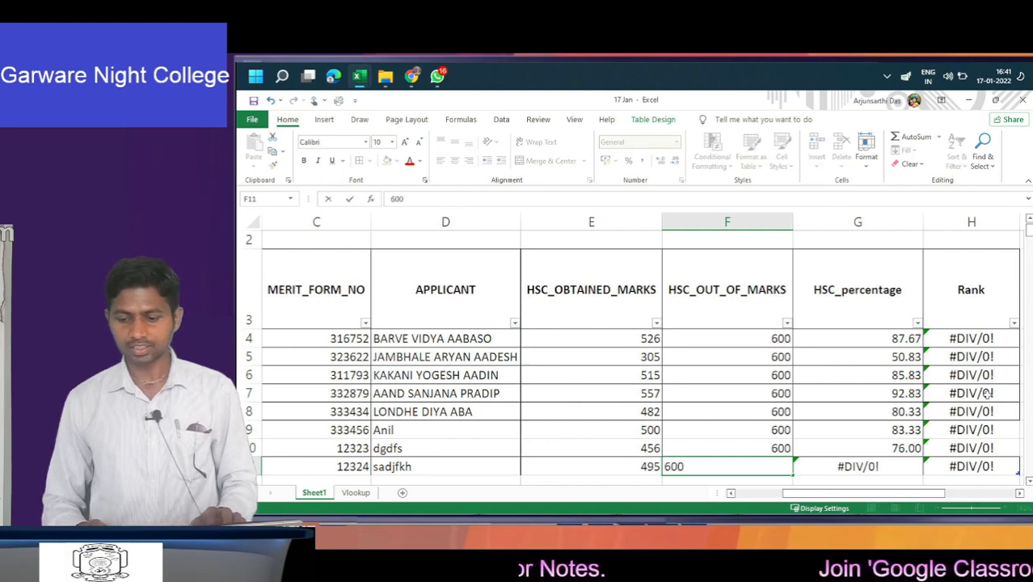
key("Return")
key("Right")
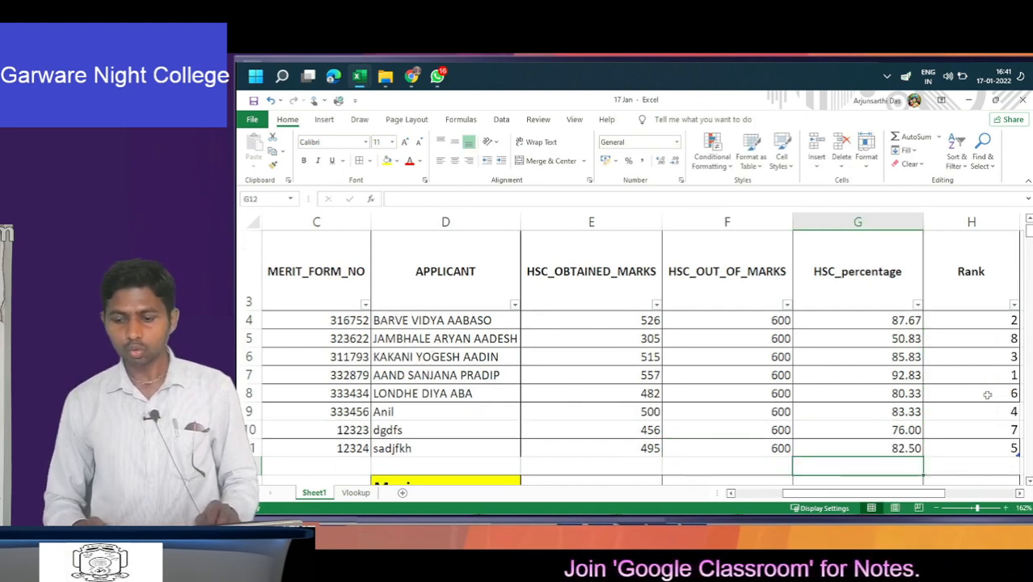
- Examine the percentage formula of the new row 11 record and the recalculated ranks from row 7 to row 11
key("Up")
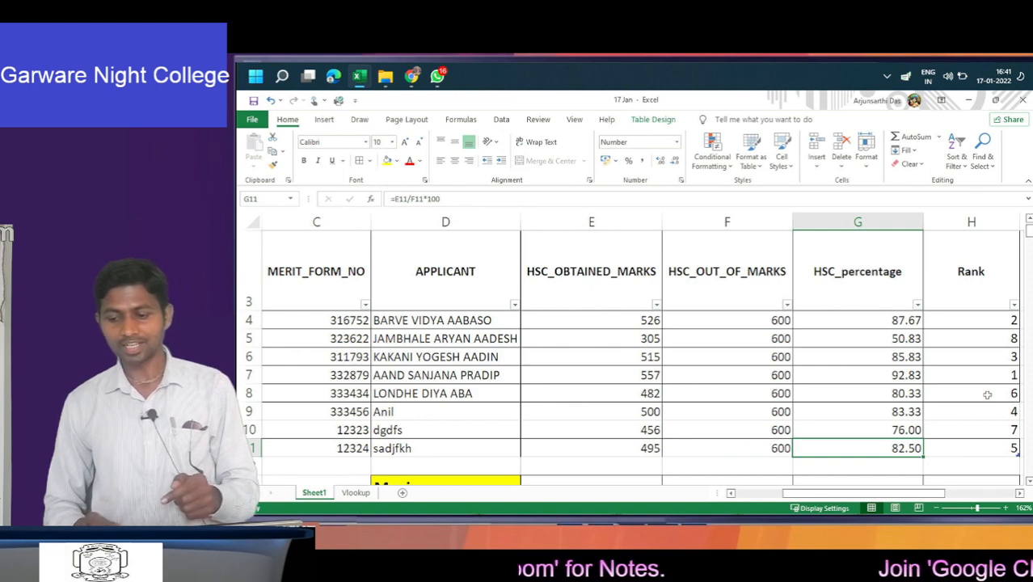
key("Right")
key("Up")
key("Up")
key("Up")
key("Up")
key("Up")
key("Up")
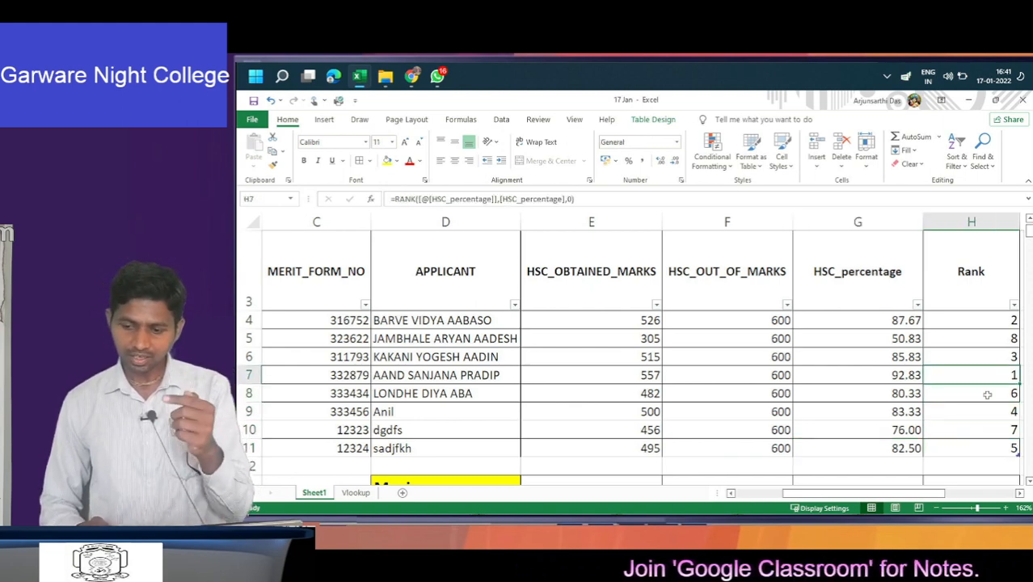
key("Down")
key("Down")
key("Down")
key("Down")
key("Down")
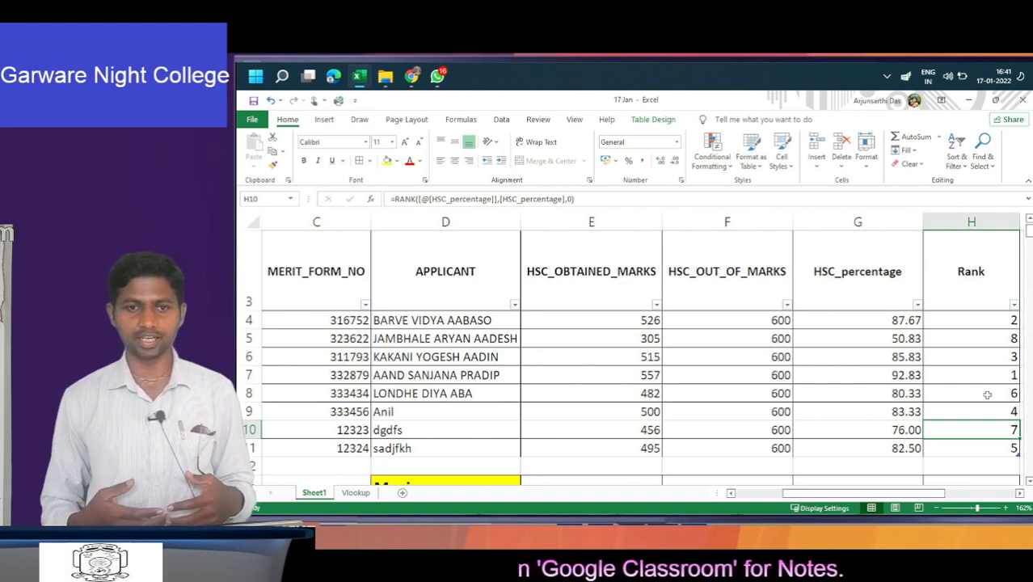
key("Return")
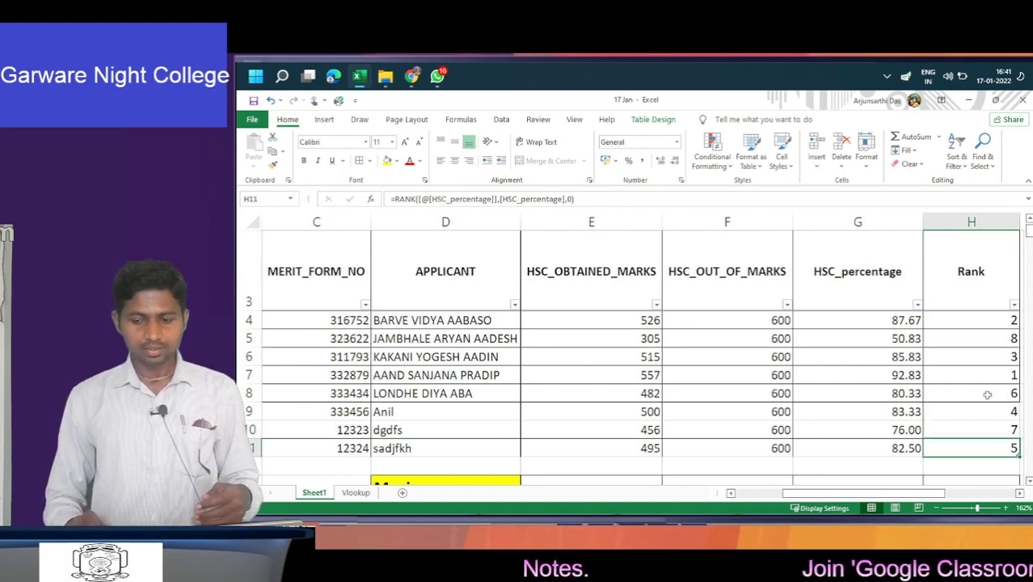
- Look over the Maximum and Minimum rows beneath the table and the Rank column up to its header
scroll(987, 394, "down", 1)
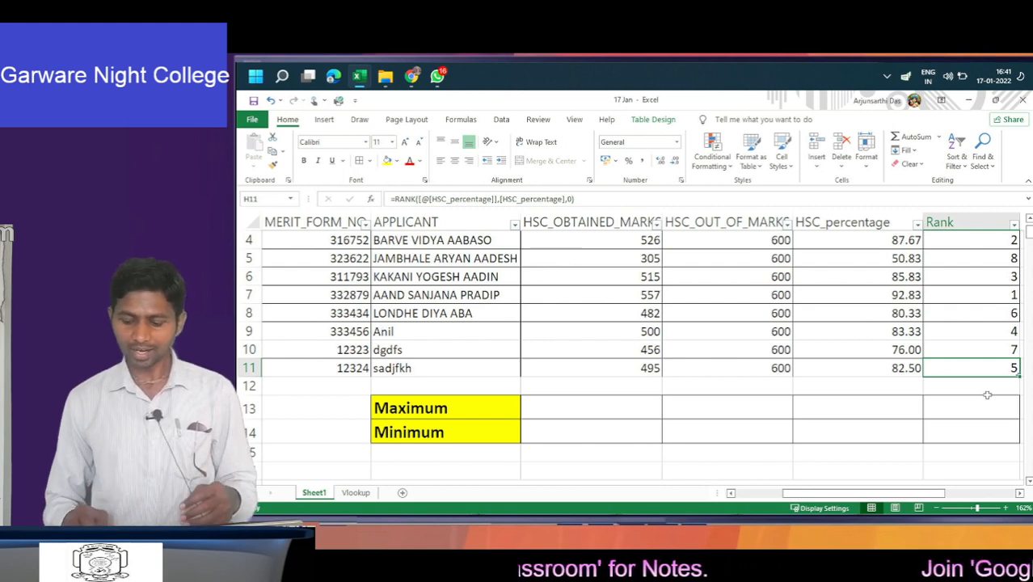
key("Up")
key("Up")
key("Up")
key("Up")
key("Up")
key("Up")
key("Up")
key("Up")
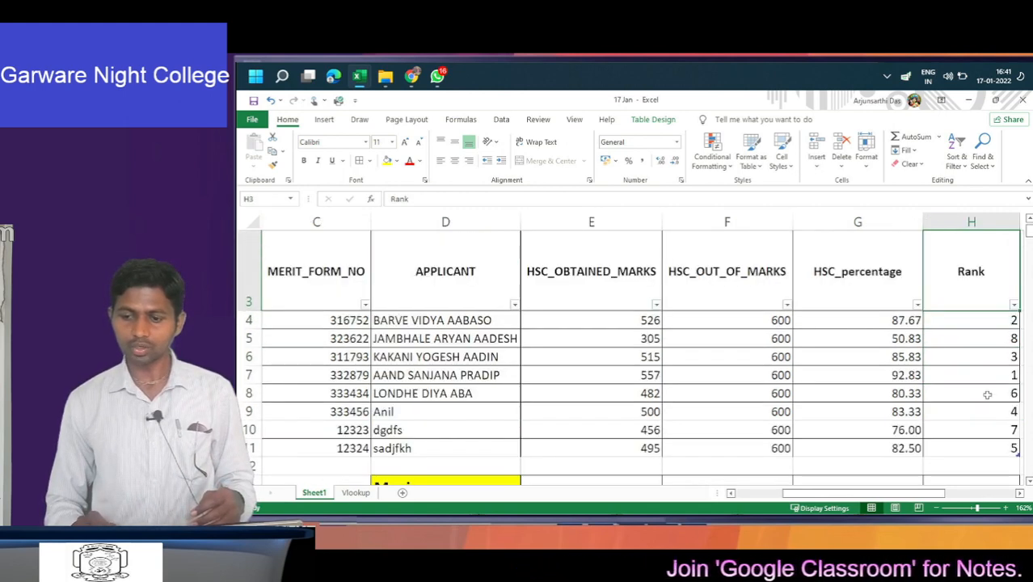
key("Down")
key("Down")
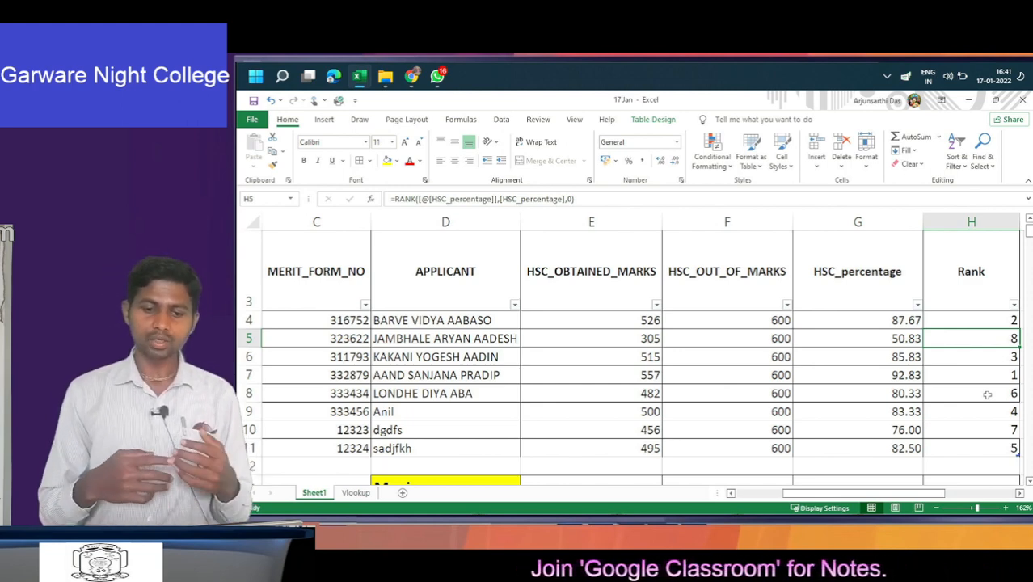
- Enter a MIN formula over the HSC_OBTAINED_MARKS data in E13, beside the Maximum label
key("Down")
key("Down")
key("Down")
key("Down")
key("Down")
key("Down")
key("Down")
key("Down")
key("Down")
key("Down")
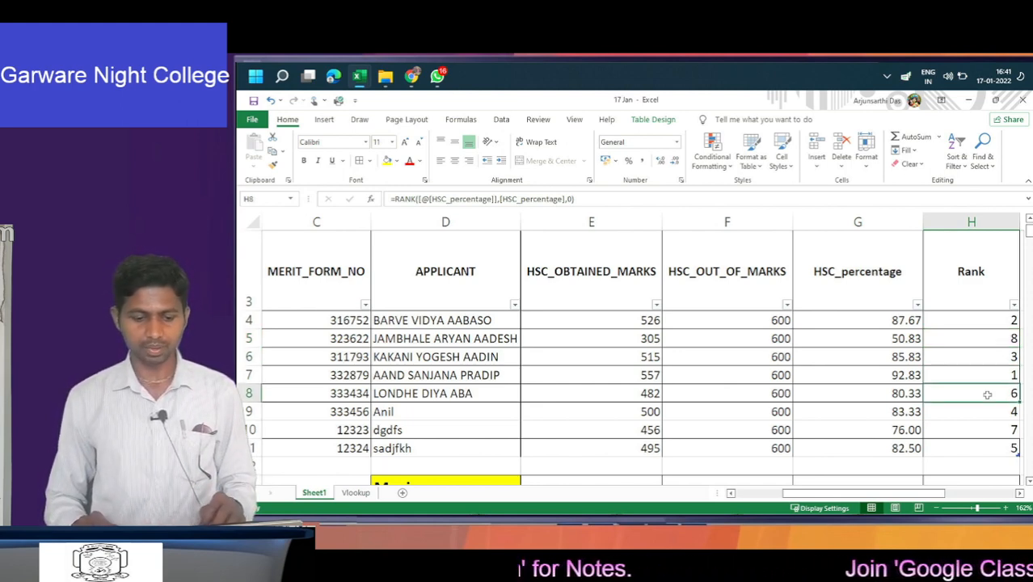
key("Left")
key("Left")
key("Left")
key("Up")
key("Up")
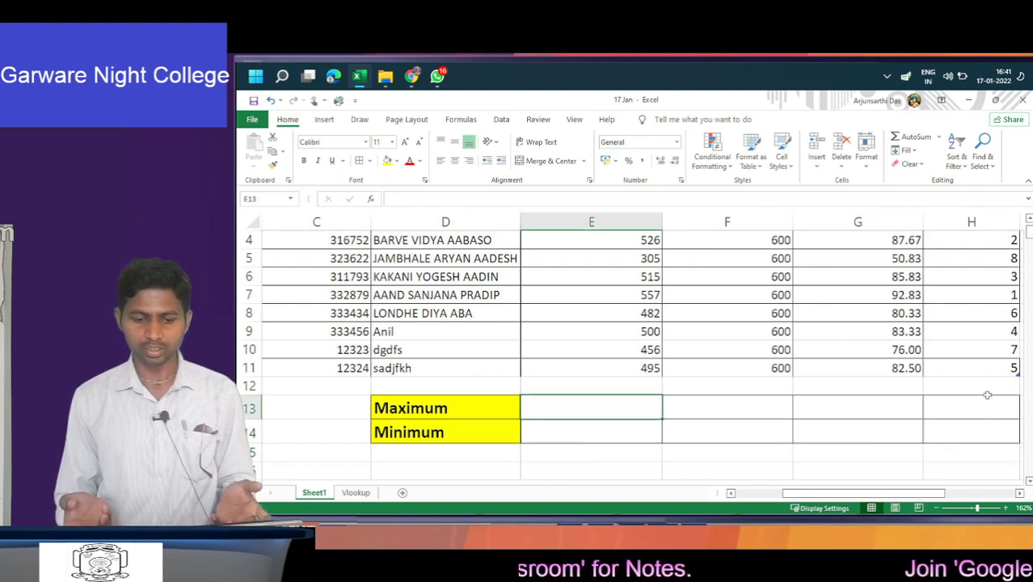
type("=m")
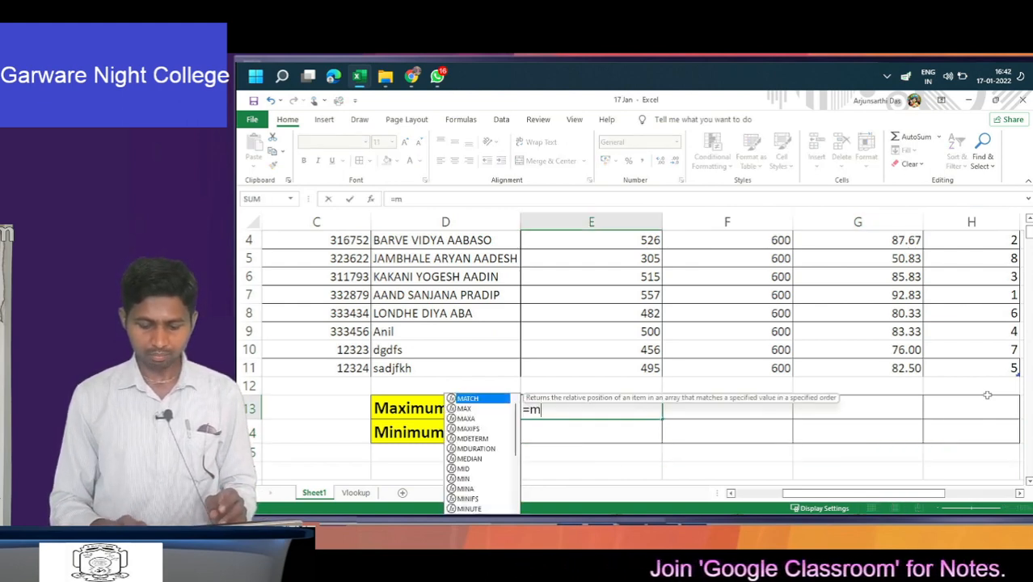
type("in(")
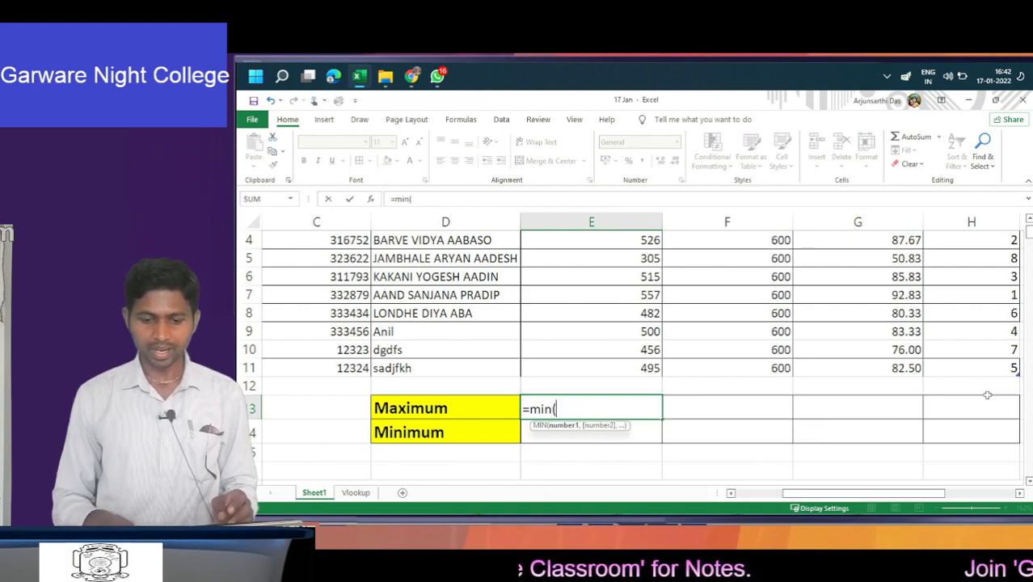
key("Up")
key("Up")
key("ctrl+shift+Up")
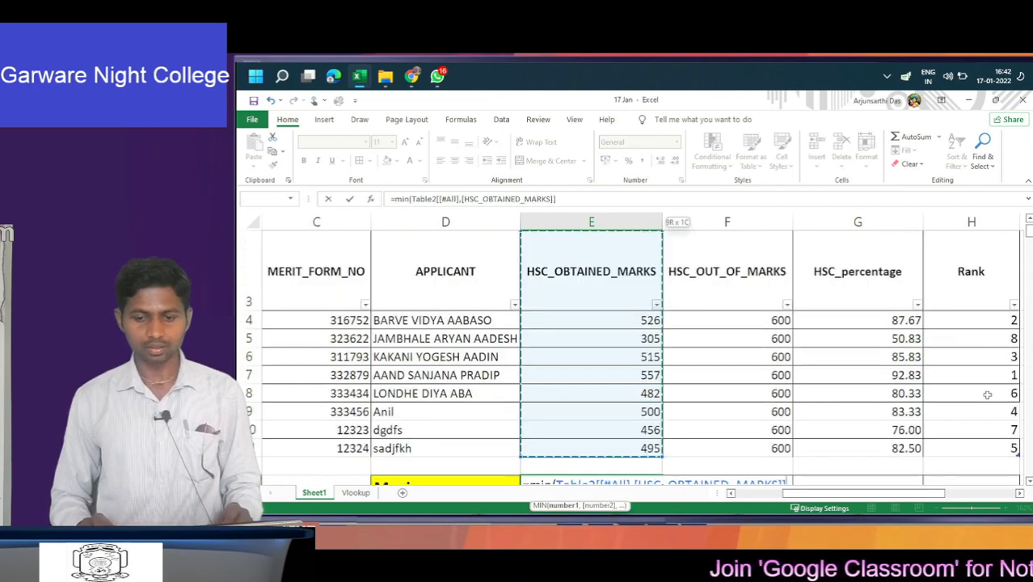
key("shift+Down")
key("Return")
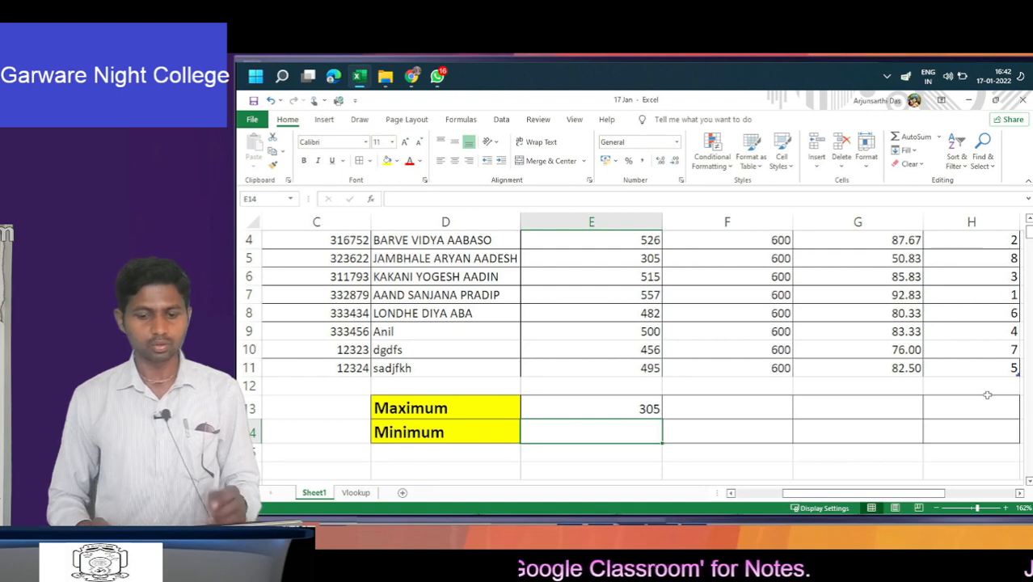
- Change the function in the E13 formula to MAX, keeping the HSC_OBTAINED_MARKS column as its argument
key("Up")
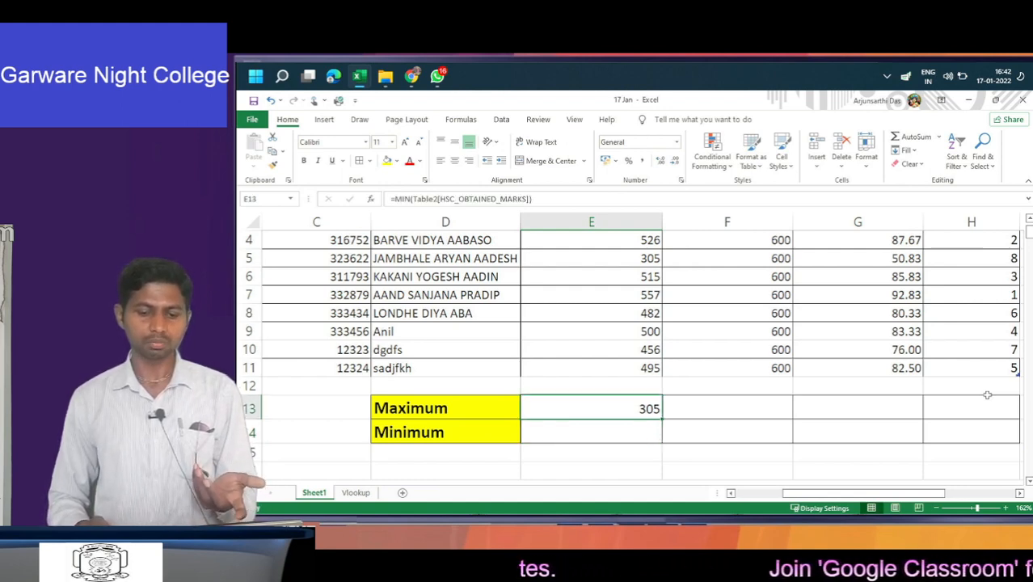
key("F2")
key("Left")
key("Left")
key("Left")
key("Left")
key("Left")
key("Left")
key("Left")
key("Left")
key("Left")
key("Left")
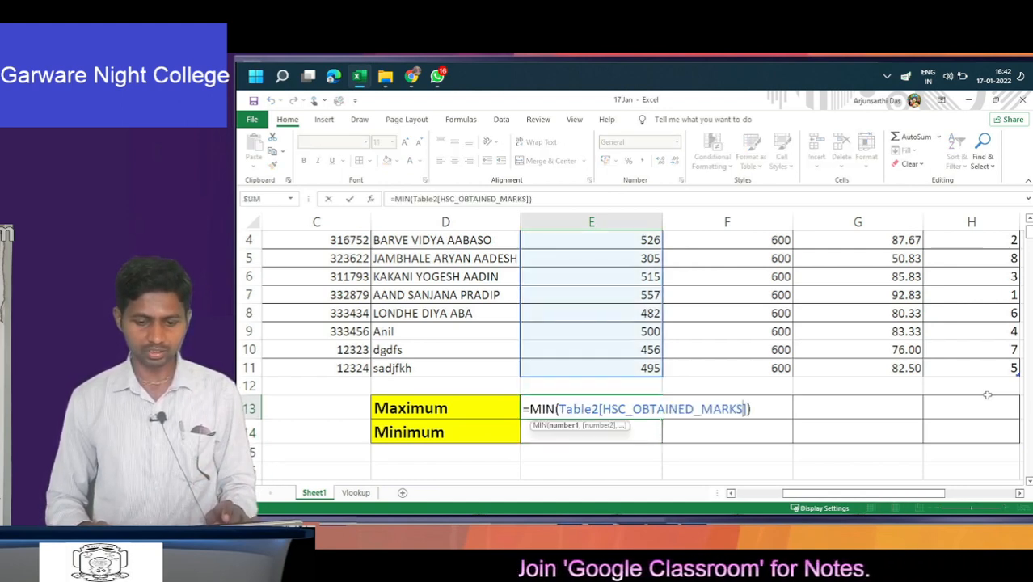
key("Left")
key("Left")
key("Left")
key("Left")
key("Left")
key("Left")
key("Left")
key("Left")
key("Left")
key("Left")
key("Left")
key("Left")
key("Left")
key("Left")
key("Left")
key("Left")
key("Left")
key("Left")
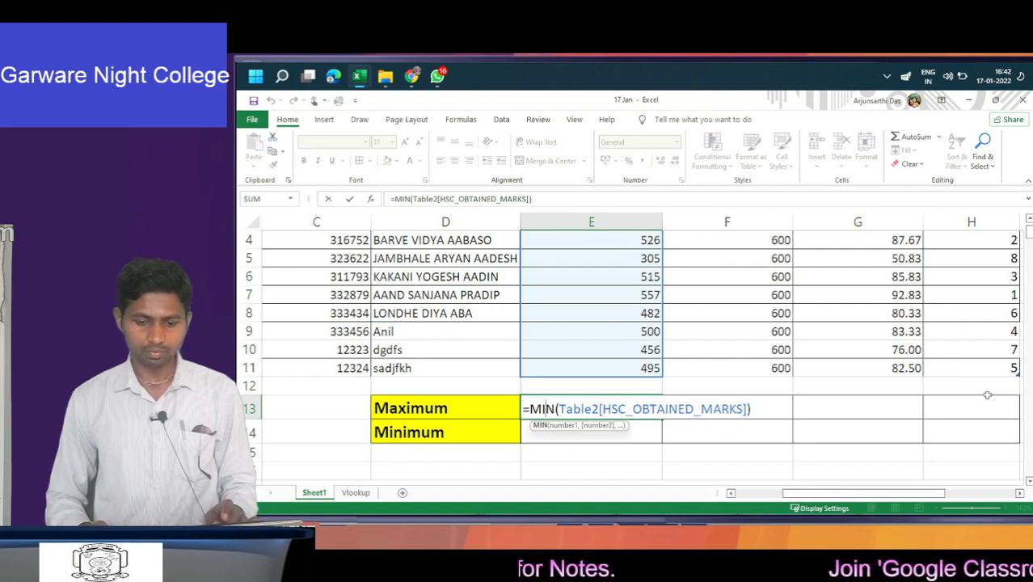
key("BackSpace")
key("BackSpace")
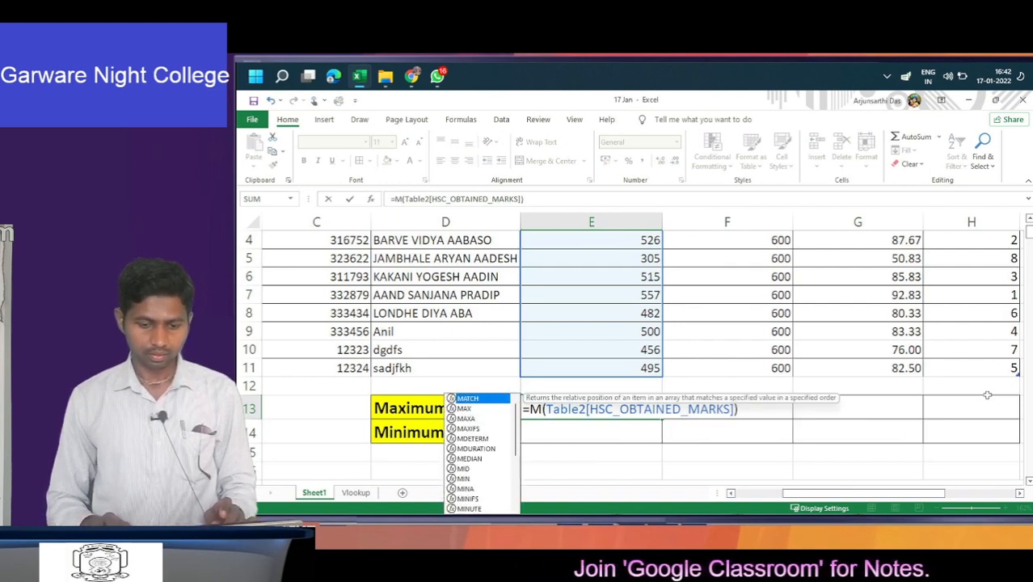
type("ax")
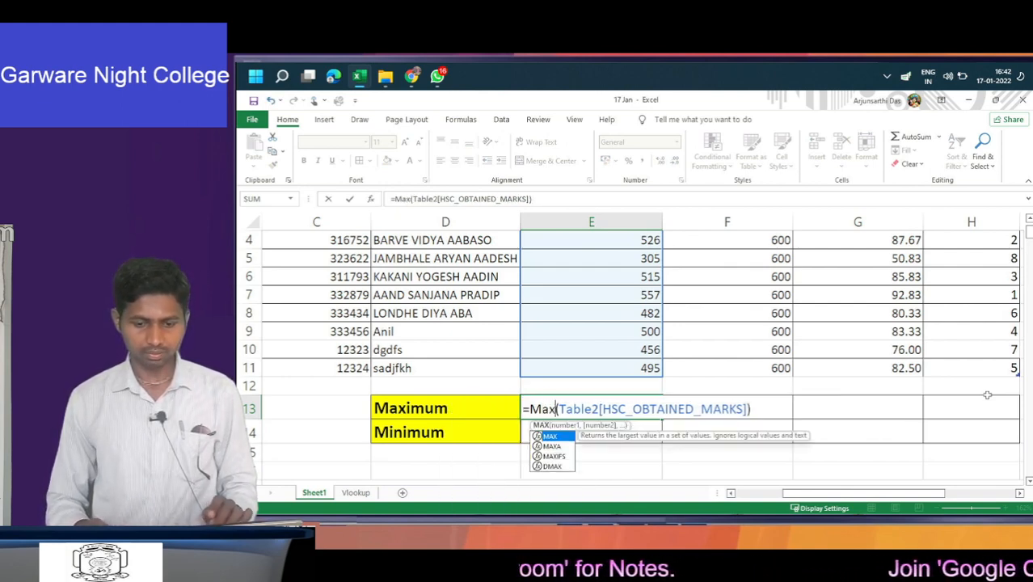
key("Return")
key("Up")
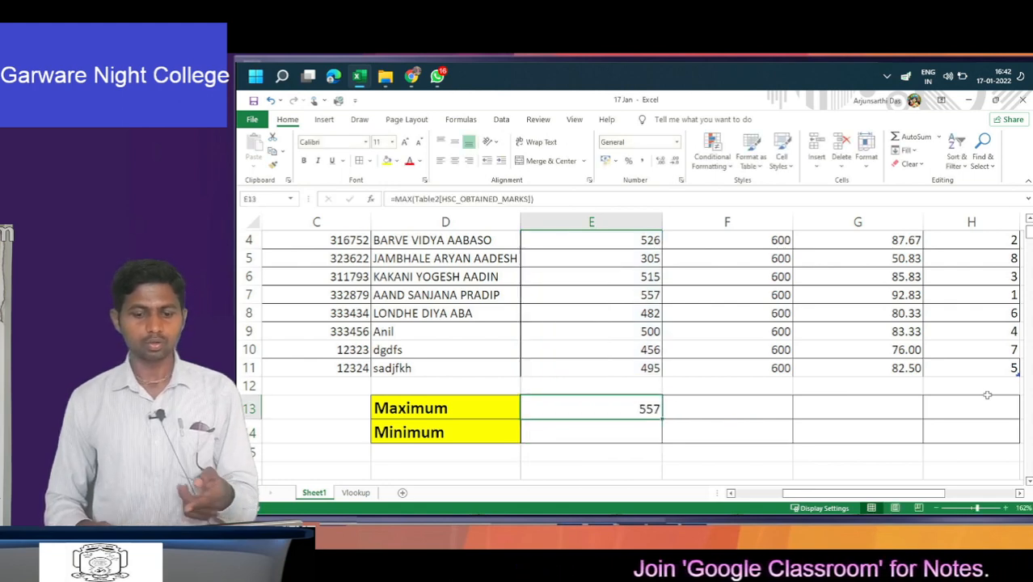
- Look over the Text with Formula section and fruit price table below the summary rows, returning to the applicant records
key("Down")
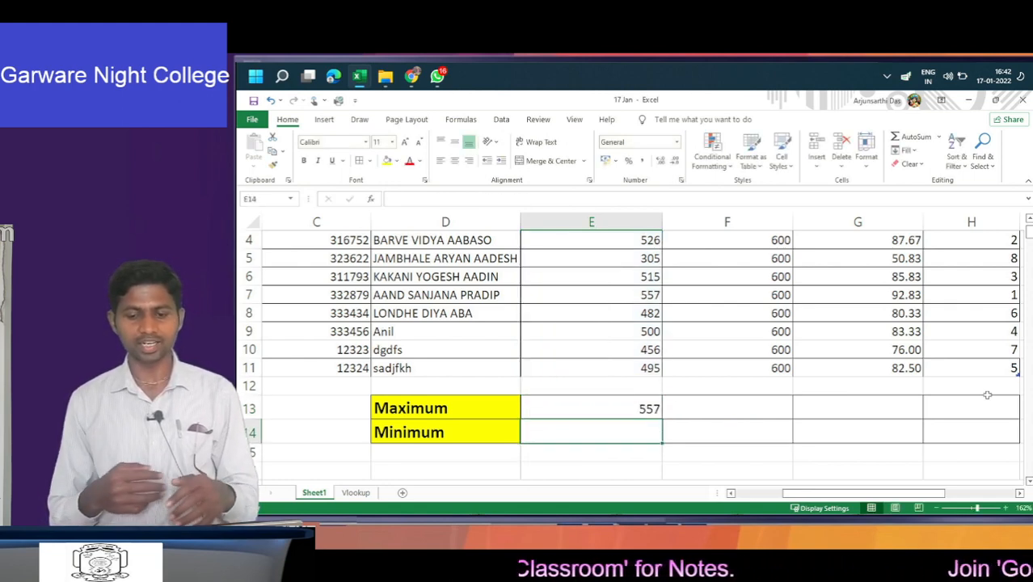
scroll(988, 394, "down", 1)
scroll(987, 395, "left", 1)
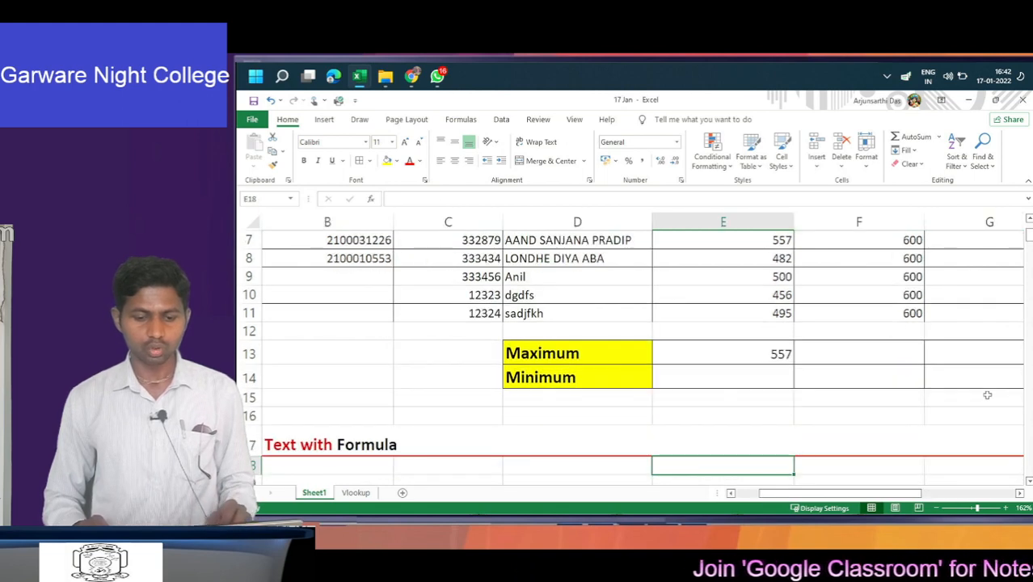
key("Down")
key("Down")
key("Down")
key("Down")
key("Down")
key("Down")
key("Down")
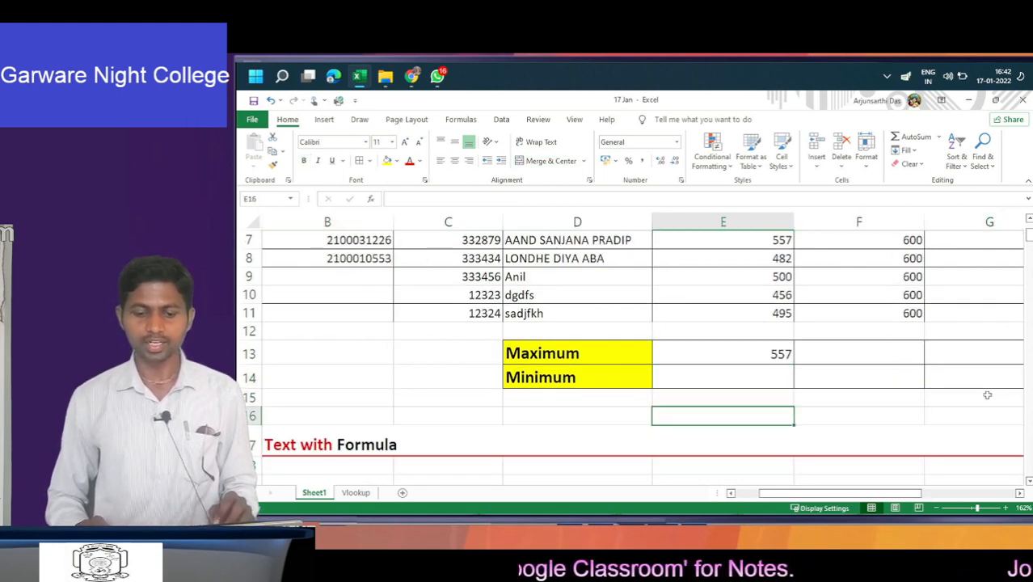
key("Down")
key("Down")
key("Down")
key("Up")
key("Up")
key("Up")
key("Up")
key("Up")
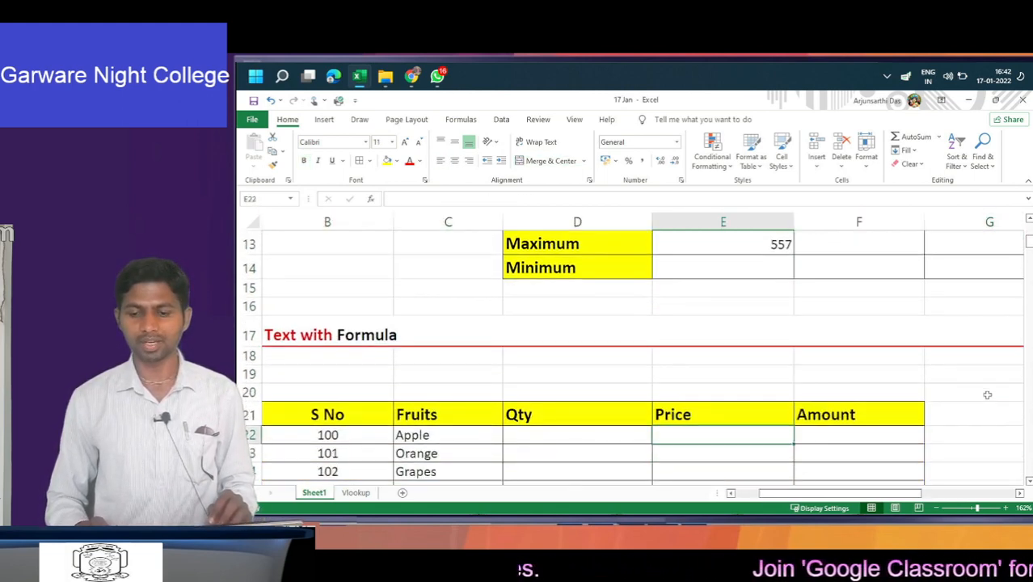
key("Up")
key("Up")
key("Up")
key("Up")
key("Up")
key("Up")
key("Up")
key("Up")
key("Up")
key("Up")
key("Up")
key("Up")
key("Up")
key("Up")
key("Up")
key("Up")
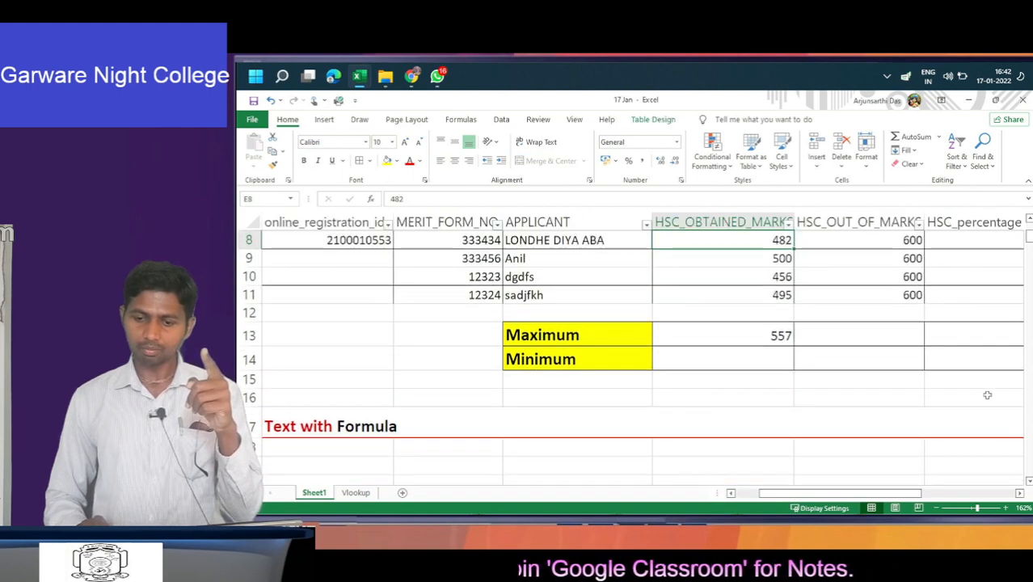
- Look over the Maximum and Minimum rows and the fruit price table in the Text with Formula section
key("Down")
key("Down")
key("Down")
key("Down")
key("Down")
key("Down")
key("Down")
key("Down")
key("Down")
key("Down")
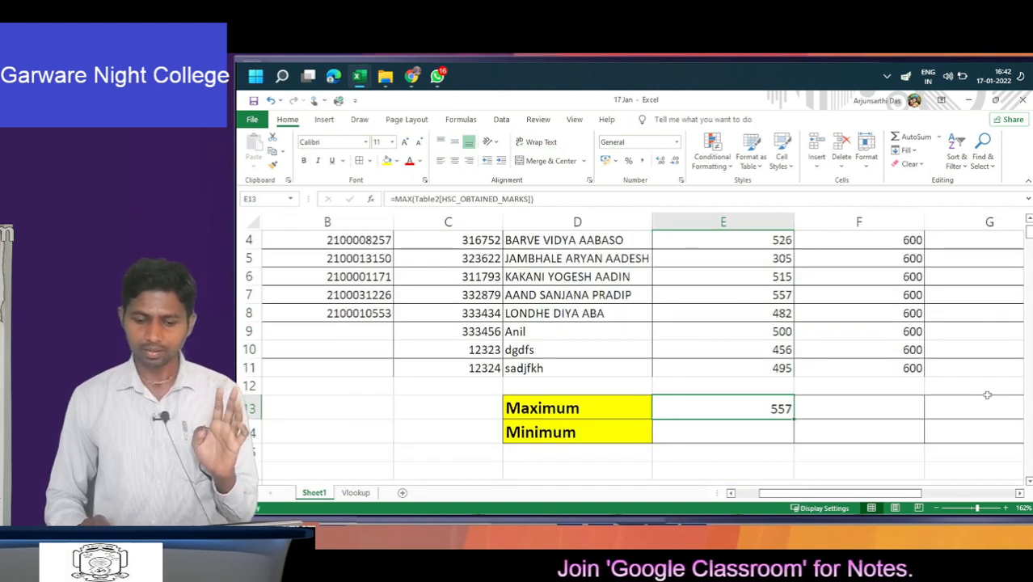
key("Down")
key("Down")
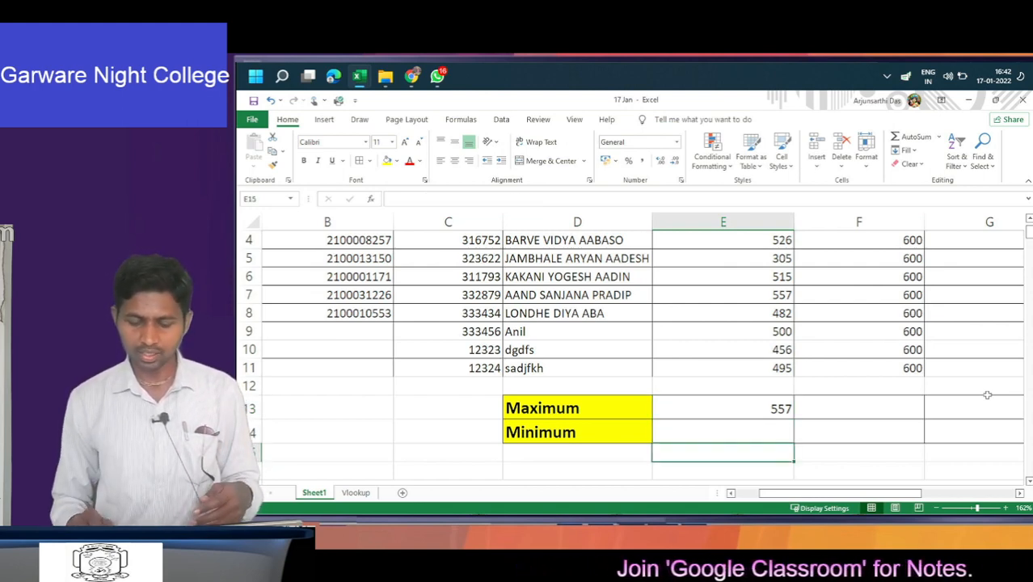
key("Down")
key("Down")
key("Down")
key("Down")
key("Down")
key("Down")
key("Down")
key("Down")
key("Down")
key("Down")
key("Down")
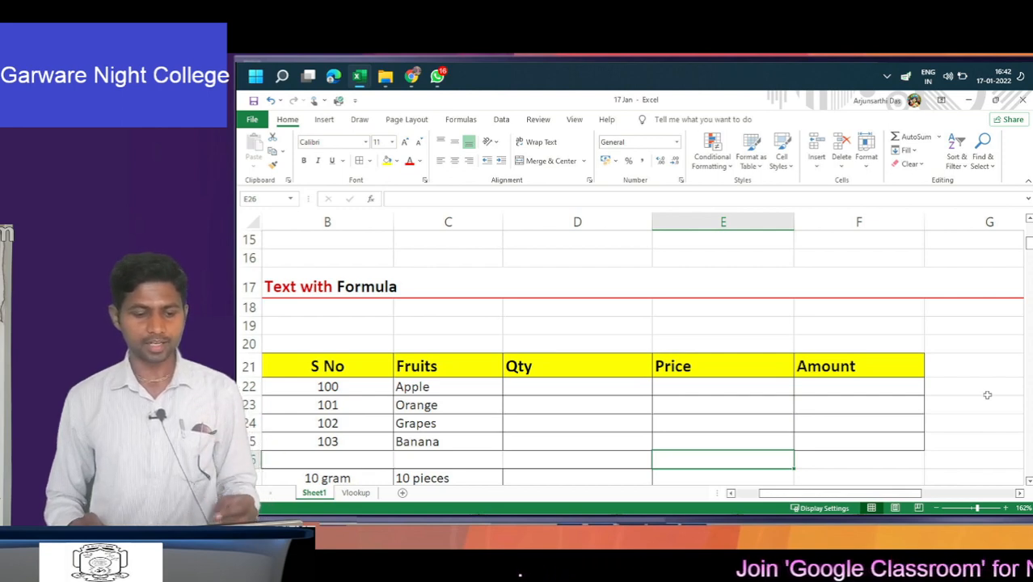
- Enter 20 Kg as the Apple quantity in D22 of the fruit table
key("Up")
key("Up")
key("Up")
key("Up")
key("Left")
key("Left")
key("Right")
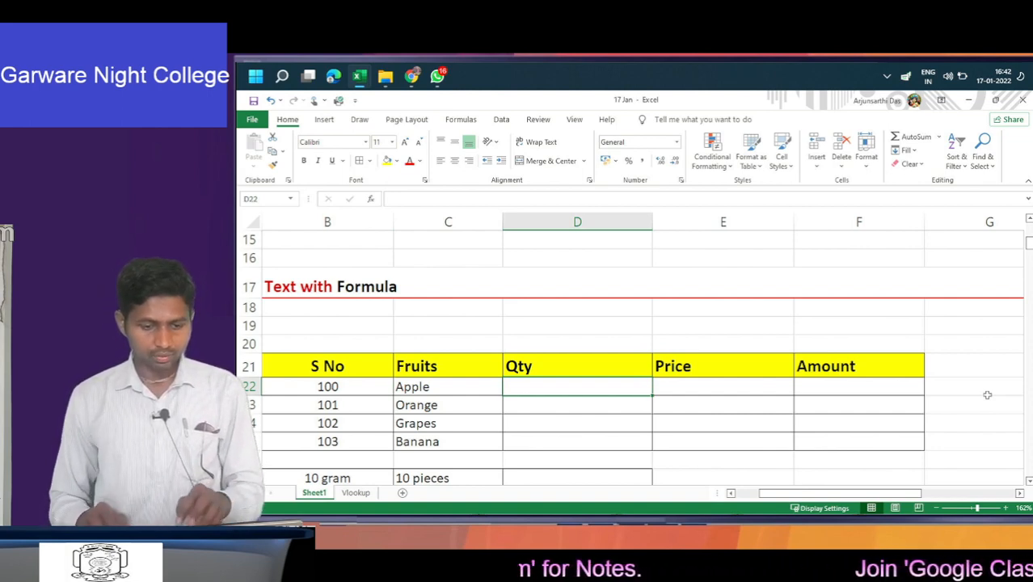
key("Left")
key("Right")
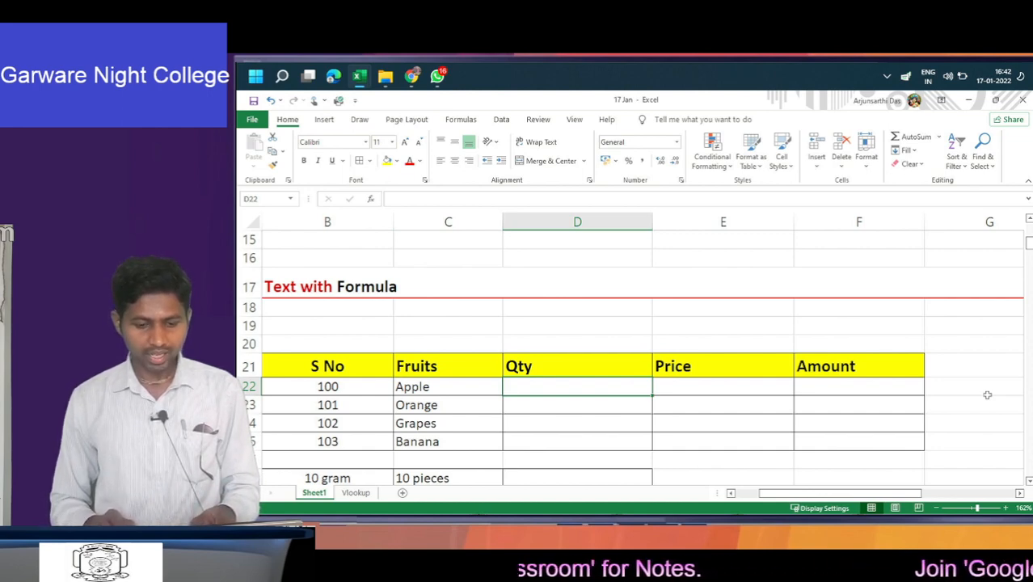
type("20")
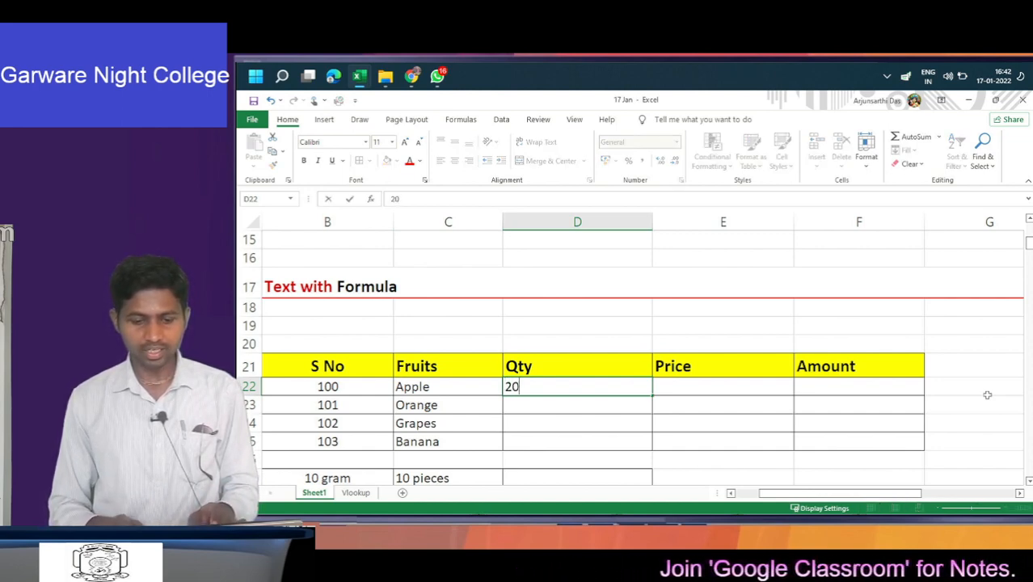
type(" Kg")
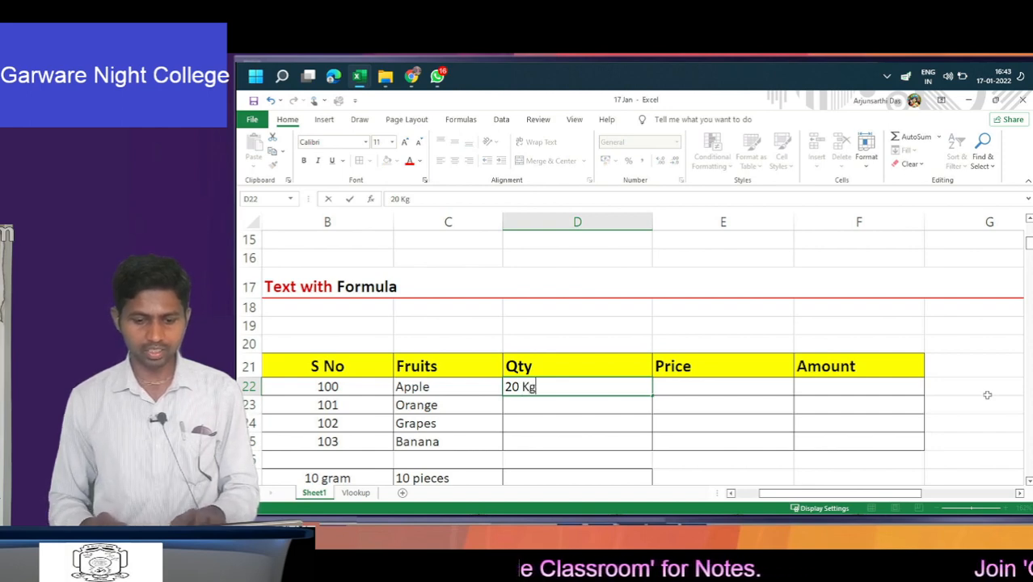
key("Return")
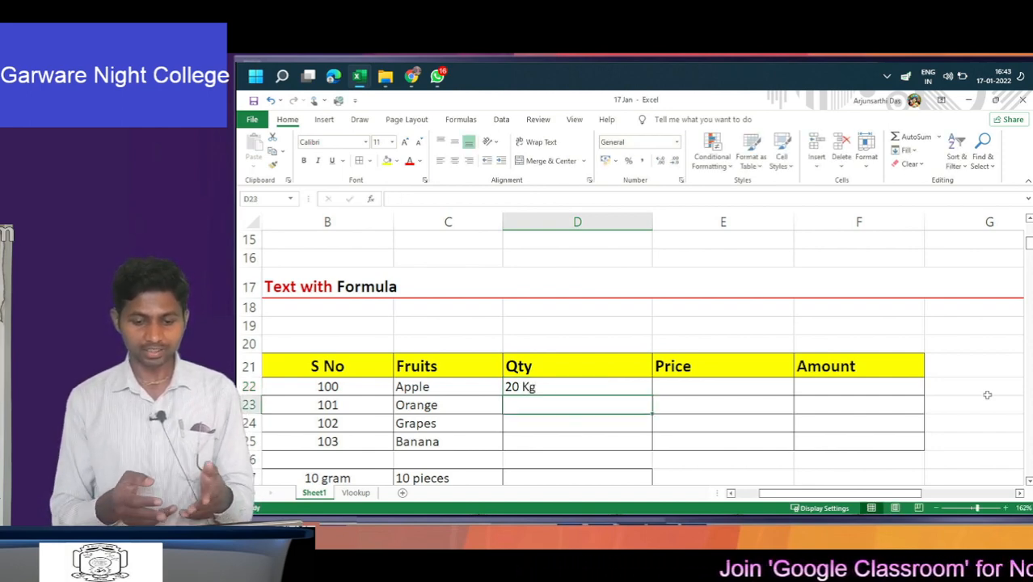
- Enter 60 as the Apple price in E22
key("Up")
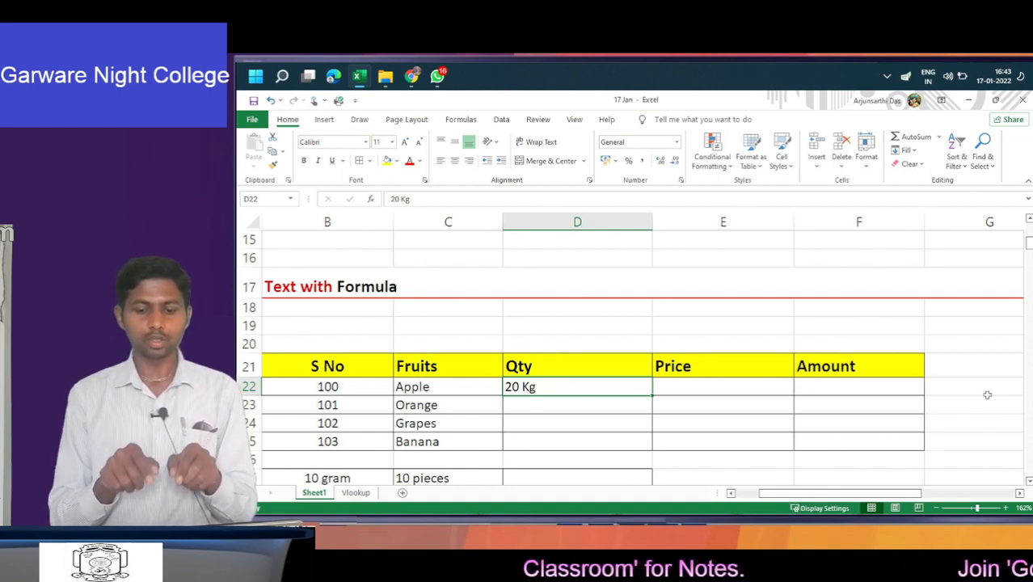
key("Tab")
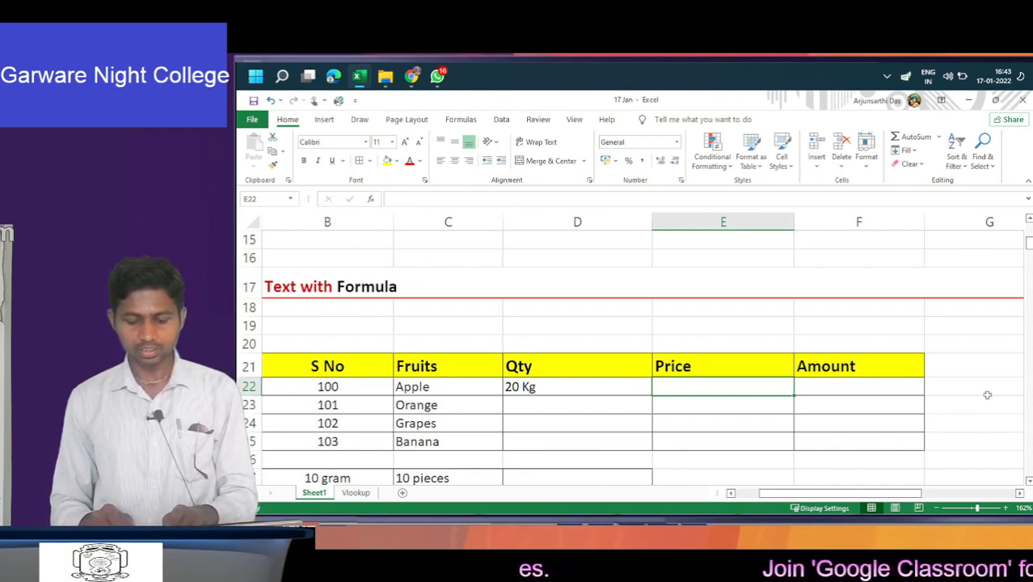
type("60")
key("Return")
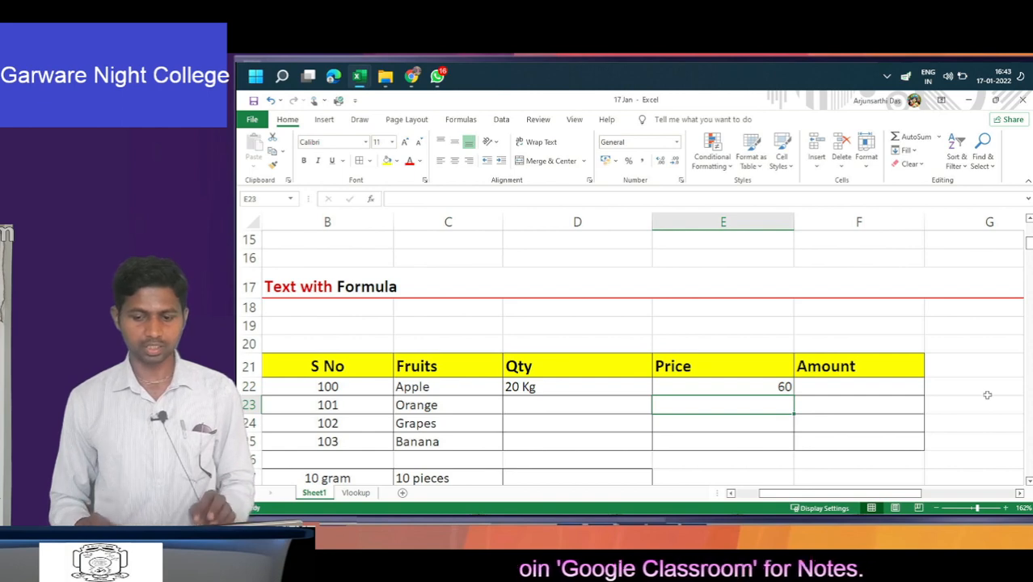
- Enter the formula =D22*E22 in F22 to multiply the Apple quantity by its price
key("Up")
key("Right")
type("=")
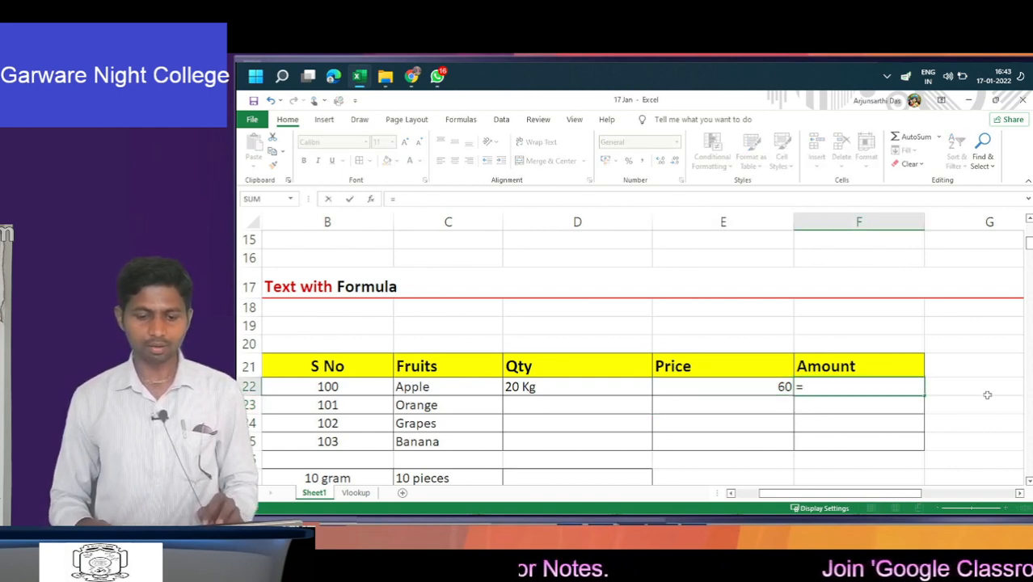
key("Left")
key("Left")
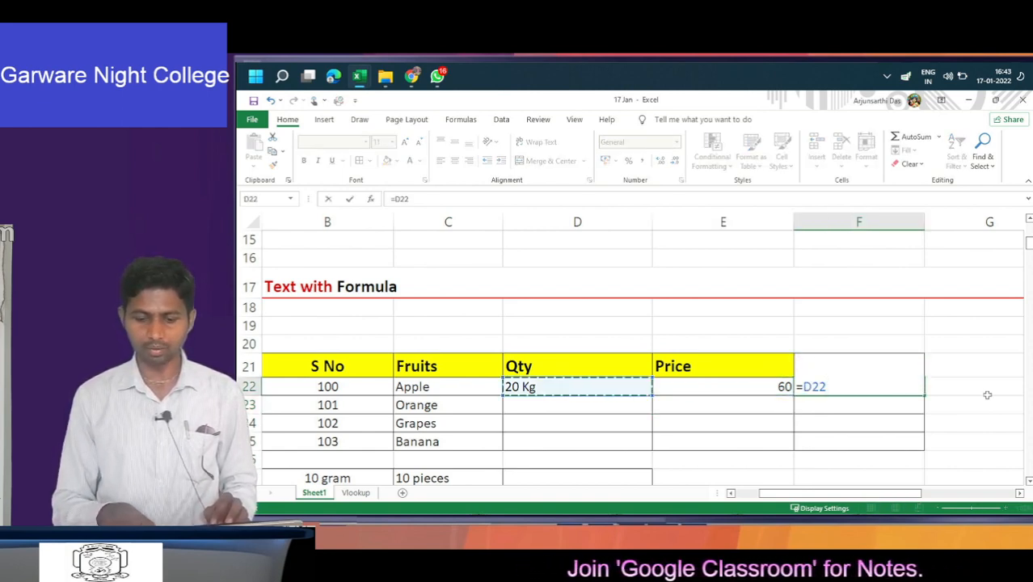
type("*")
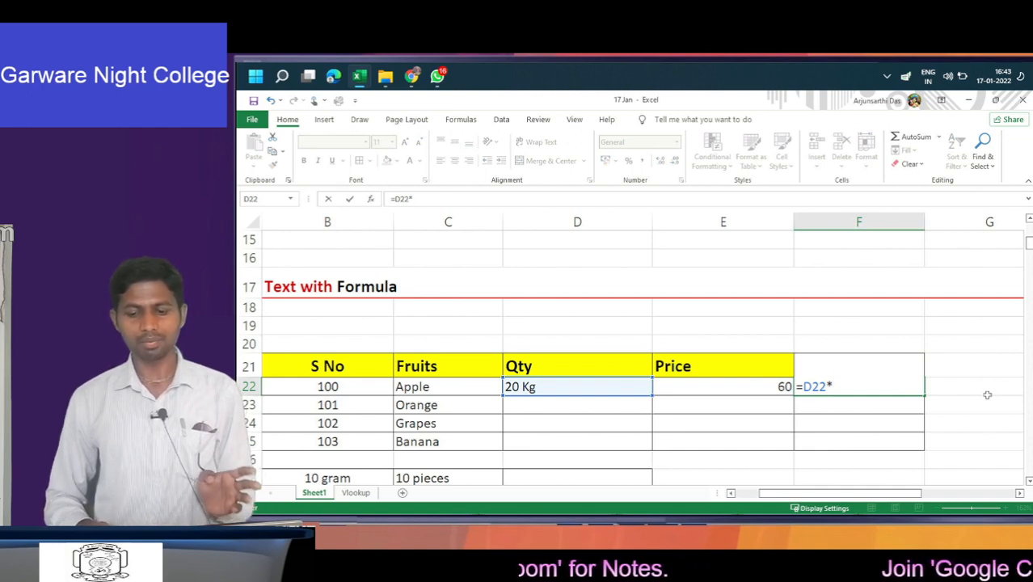
key("Left")
key("Return")
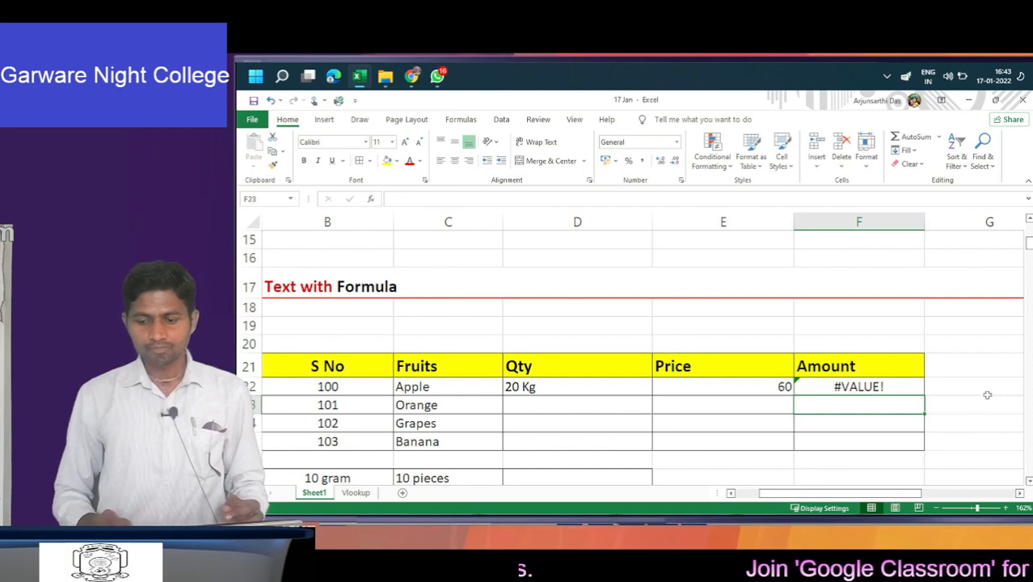
- Examine the Apple quantity in D22 and the multiplication formula in its Amount cell F22
key("Up")
key("Left")
key("Left")
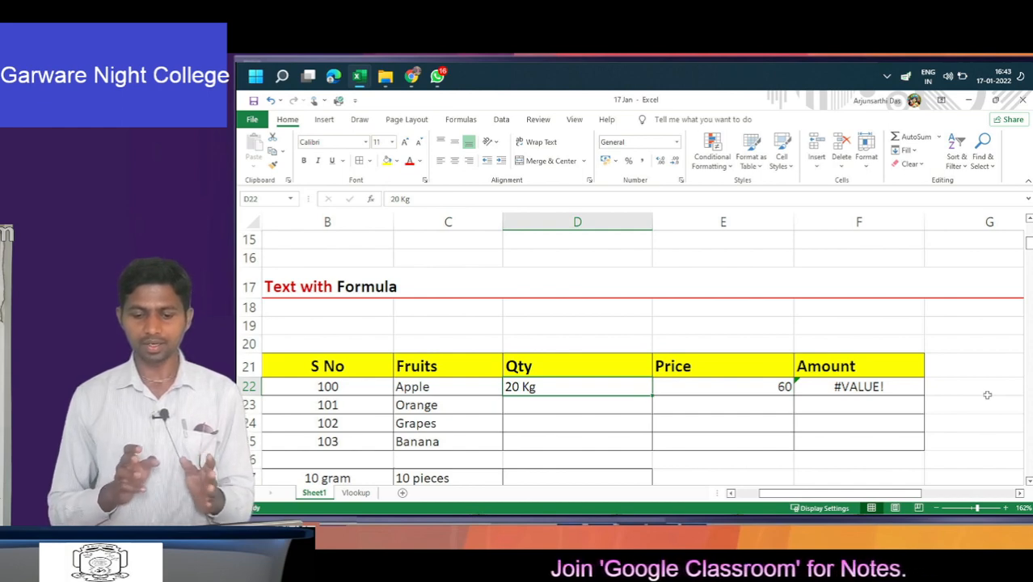
left_click(912, 391)
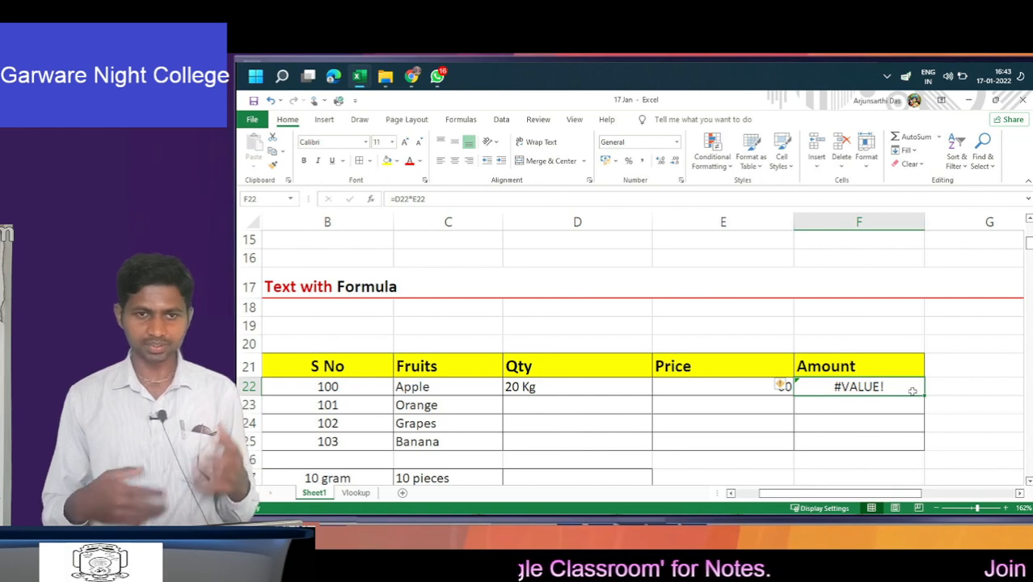
key("Left")
key("Left")
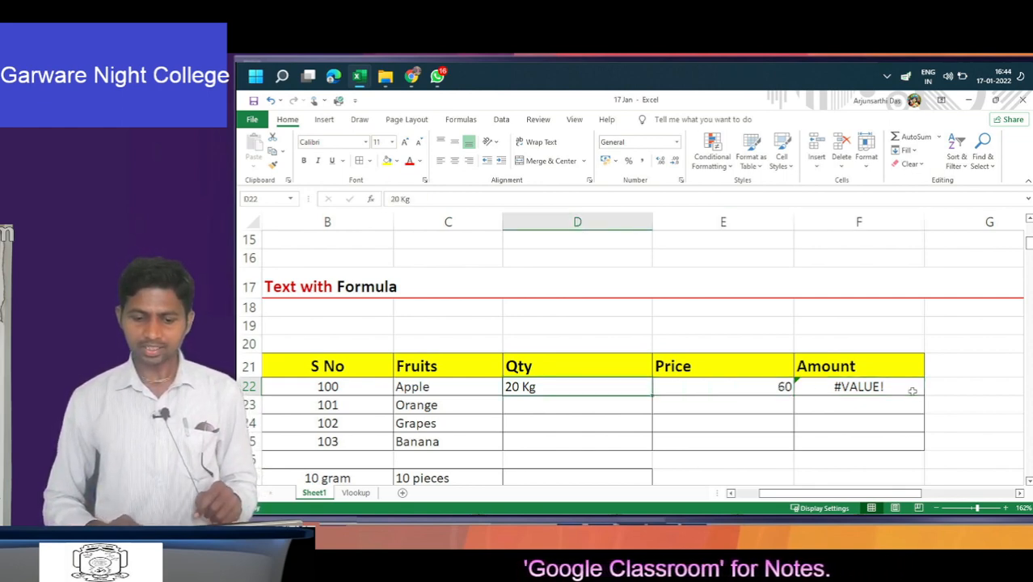
right_click(616, 388)
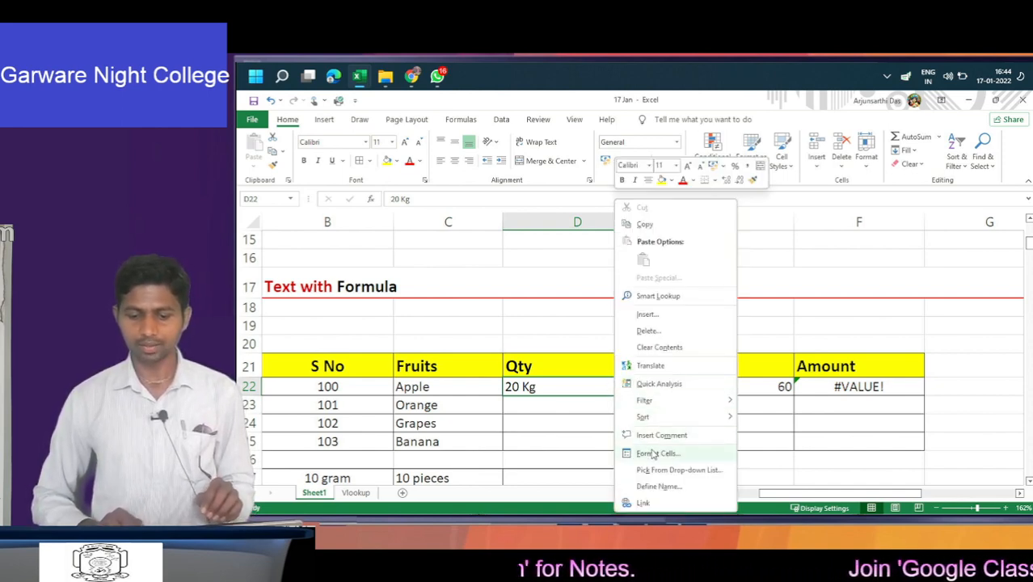
key("Escape")
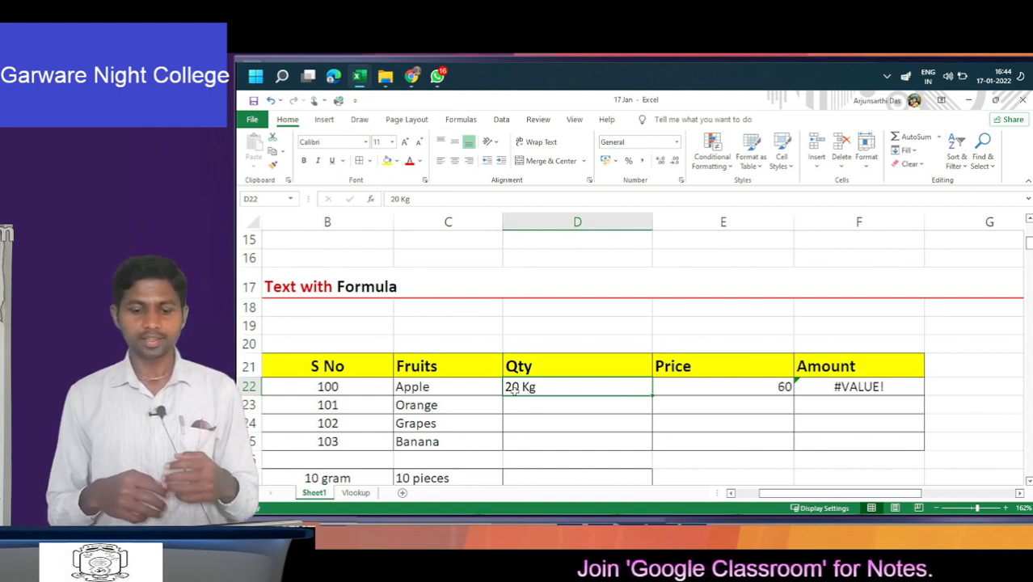
- Look back and forth along the Apple row, comparing its Qty, Price and Amount cells
key("Right")
key("Right")
key("Right")
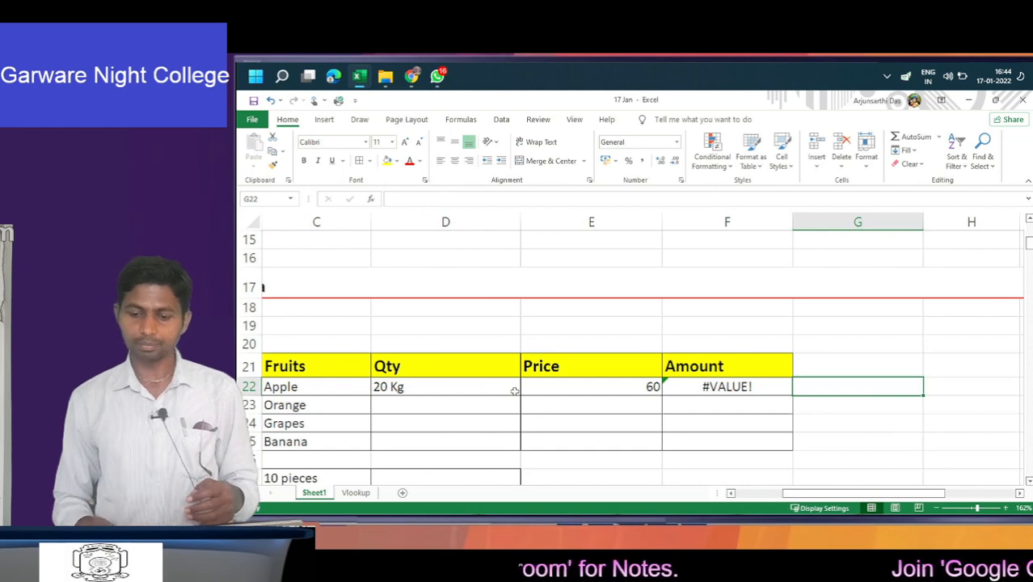
key("Left")
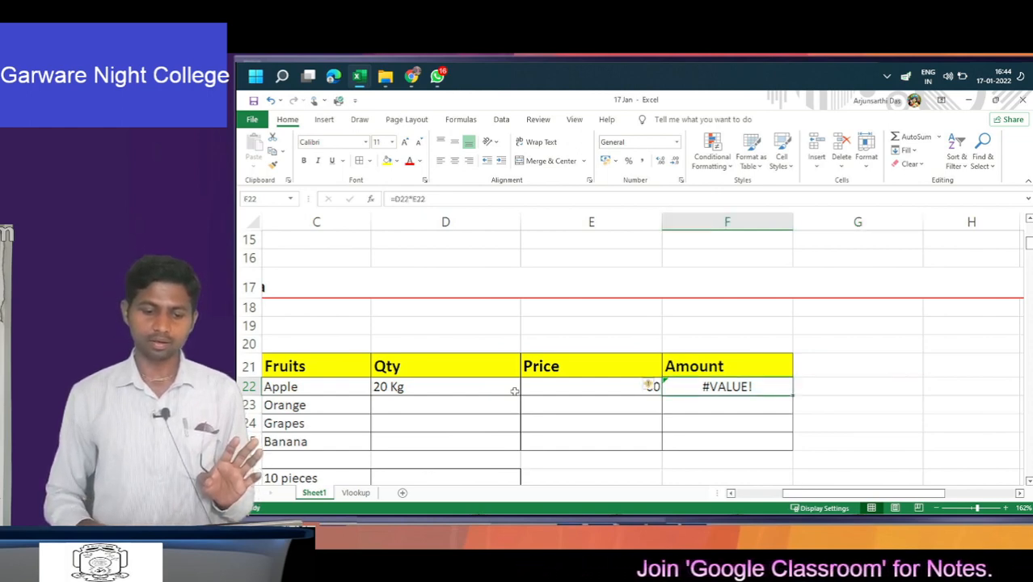
key("Left")
key("Left")
key("Left")
key("Left")
key("Right")
key("Right")
key("Right")
key("Right")
key("Right")
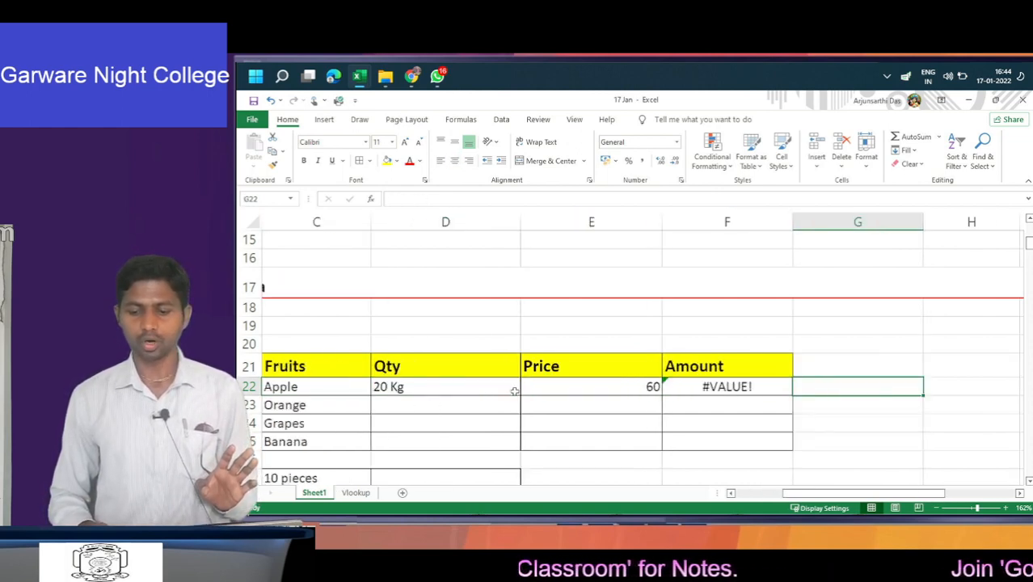
key("Left")
key("Left")
key("Left")
key("Left")
key("Left")
key("Right")
key("Right")
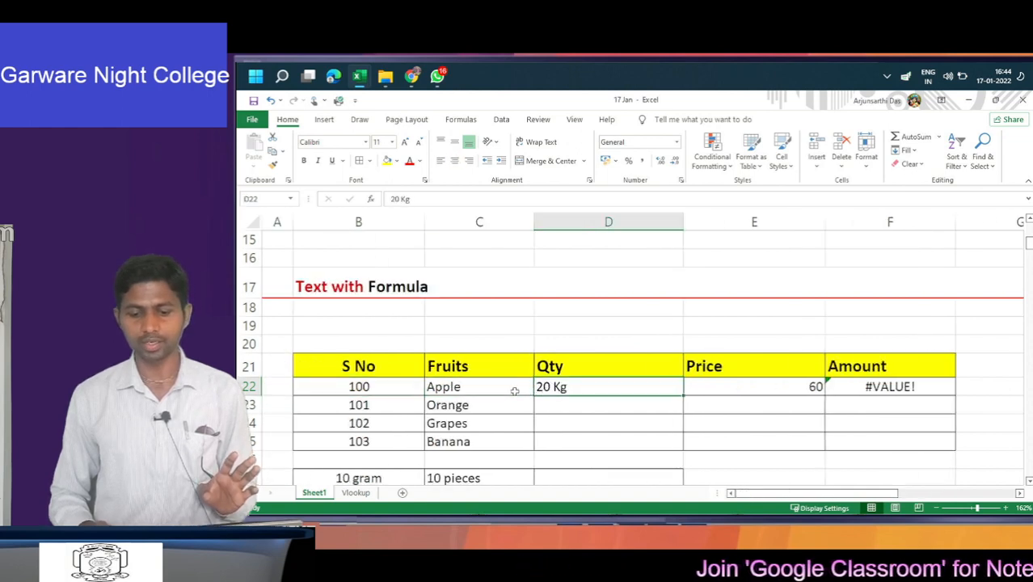
key("Right")
key("Left")
key("Left")
key("Right")
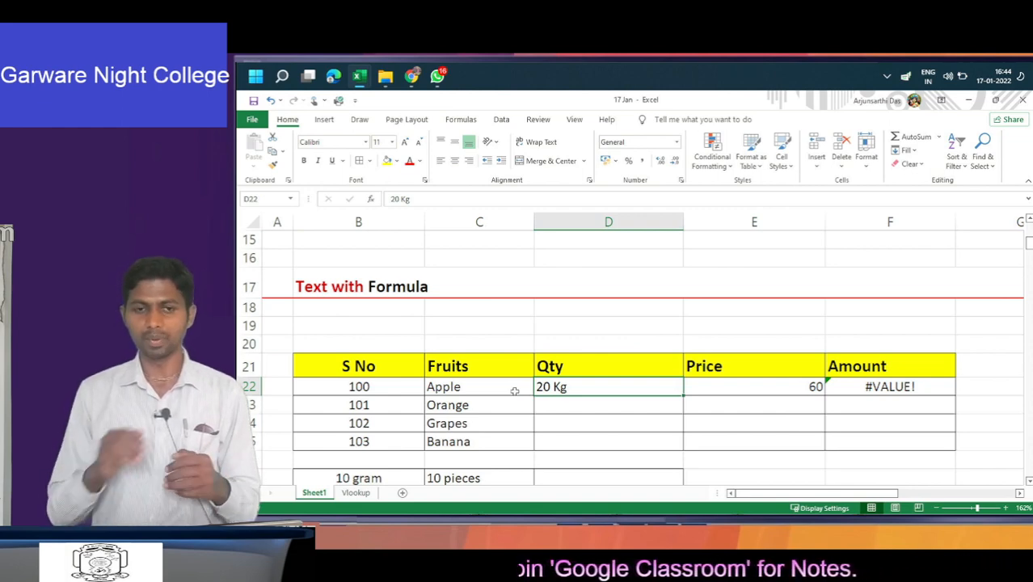
- Format the Apple quantity cell D22 with the Number category
right_click(598, 388)
left_click(651, 457)
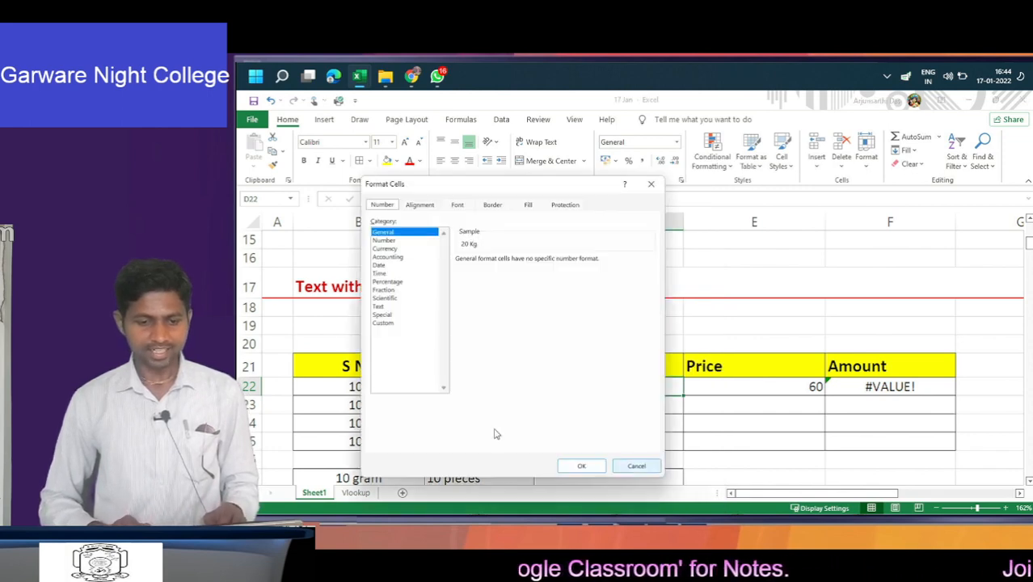
left_click(404, 241)
left_click(583, 466)
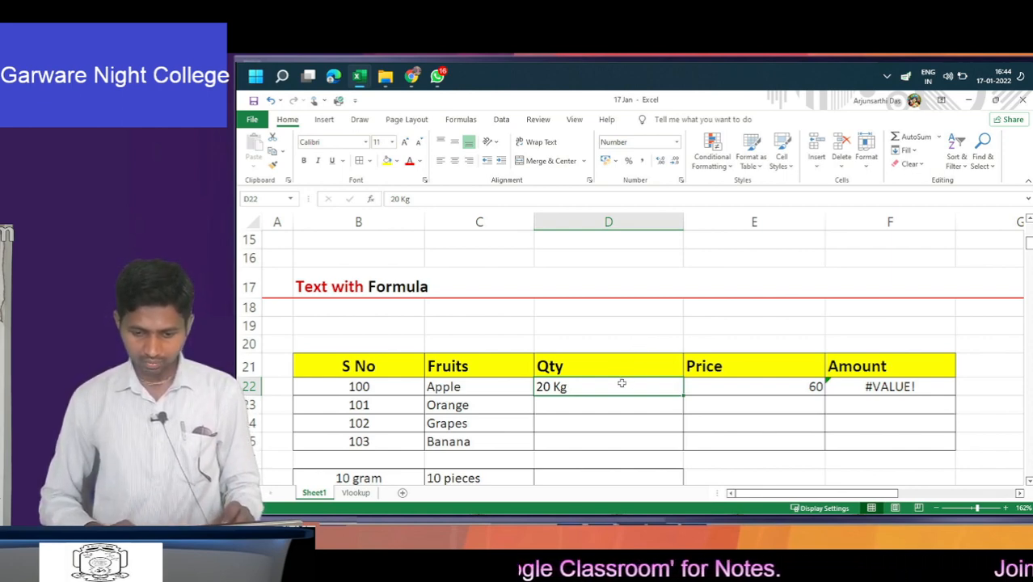
- Apply the custom number format #" Kg" to the quantity cells D22:D30
left_click_drag(622, 383, 622, 383)
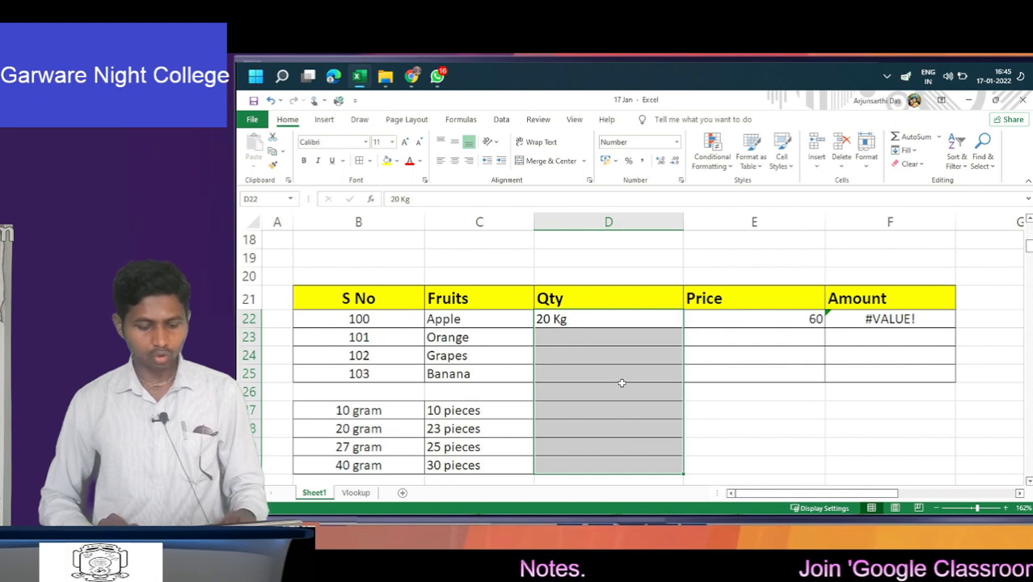
key("ctrl+1")
left_click(639, 386)
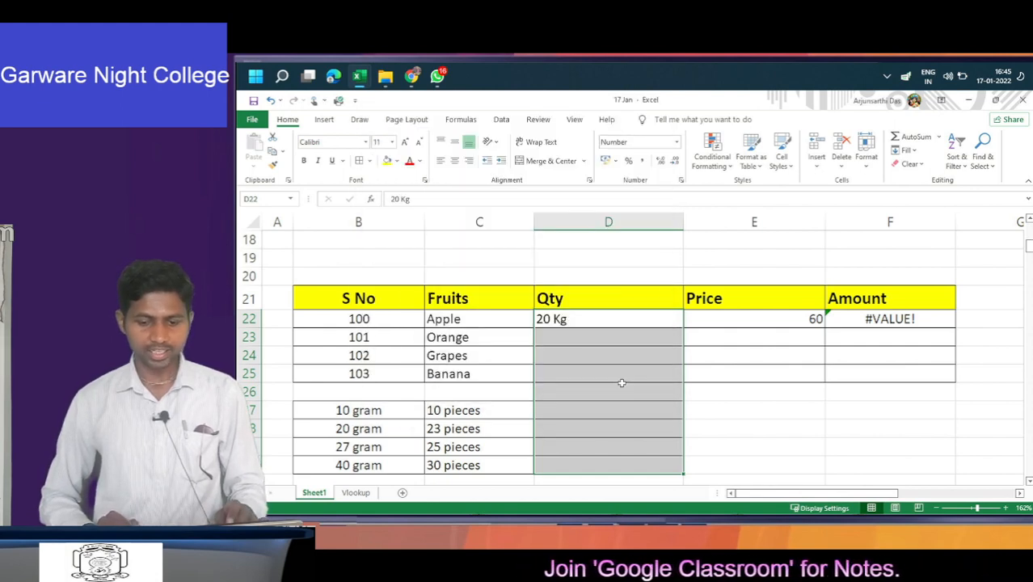
right_click(622, 383)
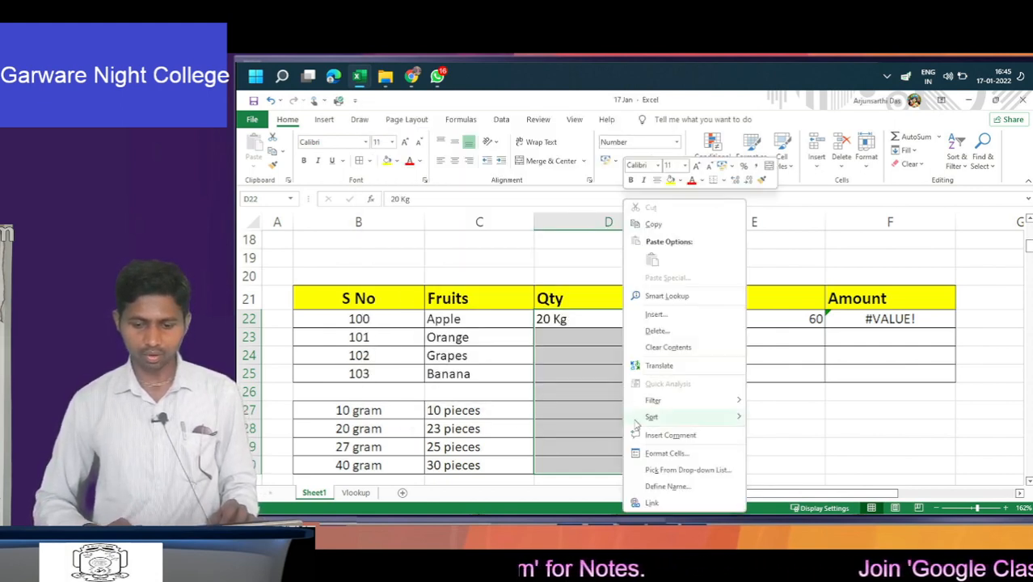
left_click(665, 453)
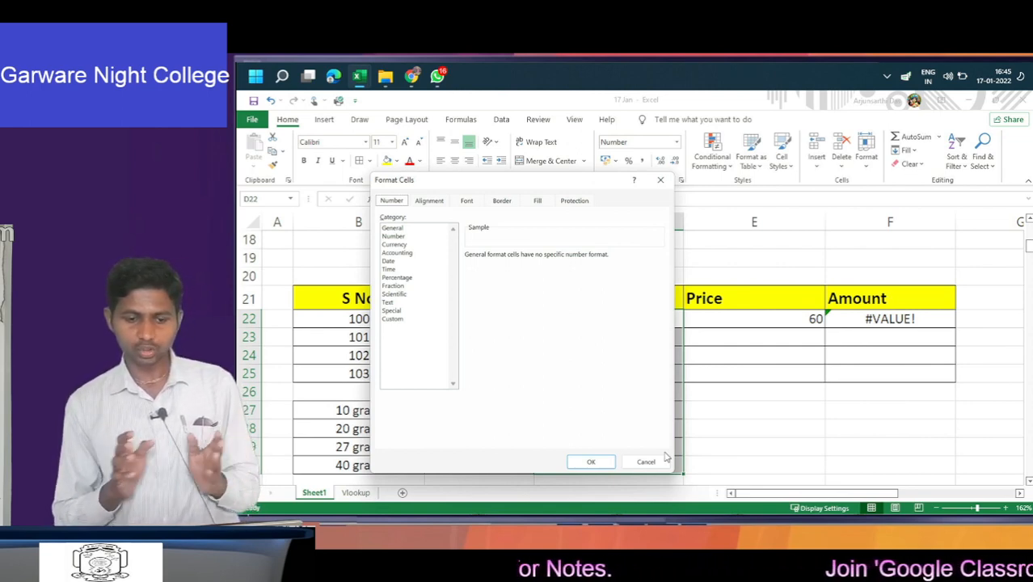
left_click(413, 239)
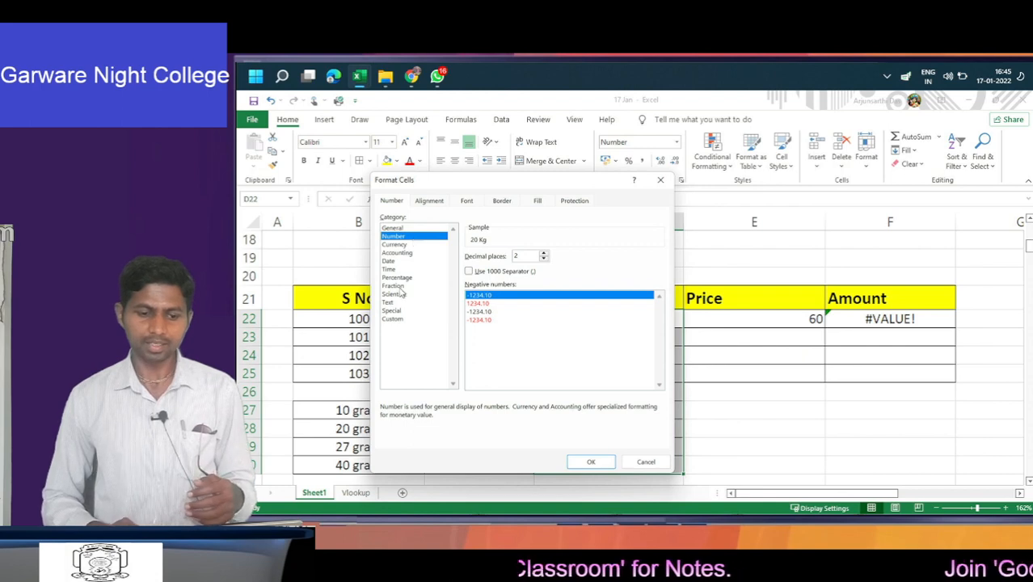
left_click(401, 322)
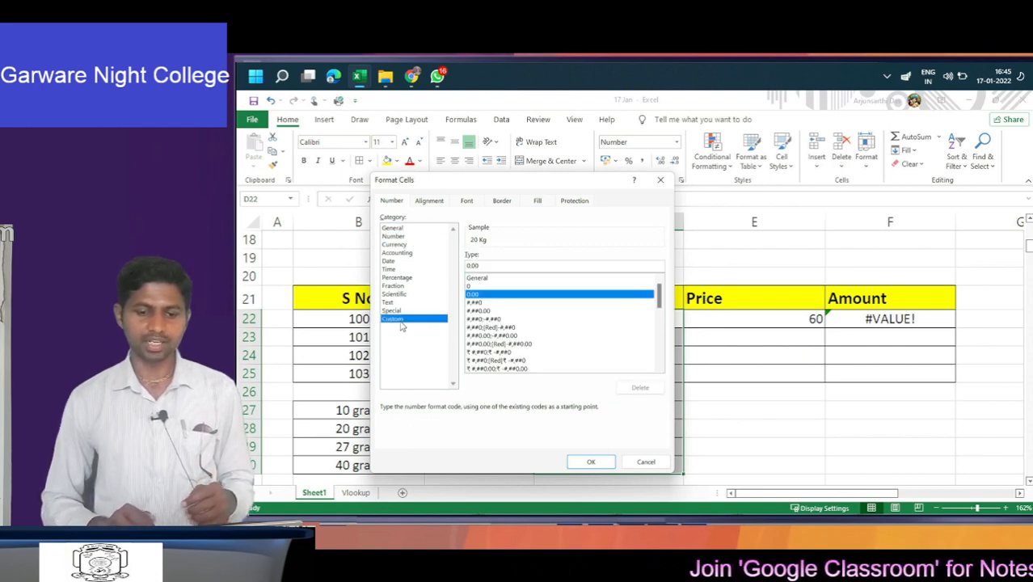
double_click(496, 267)
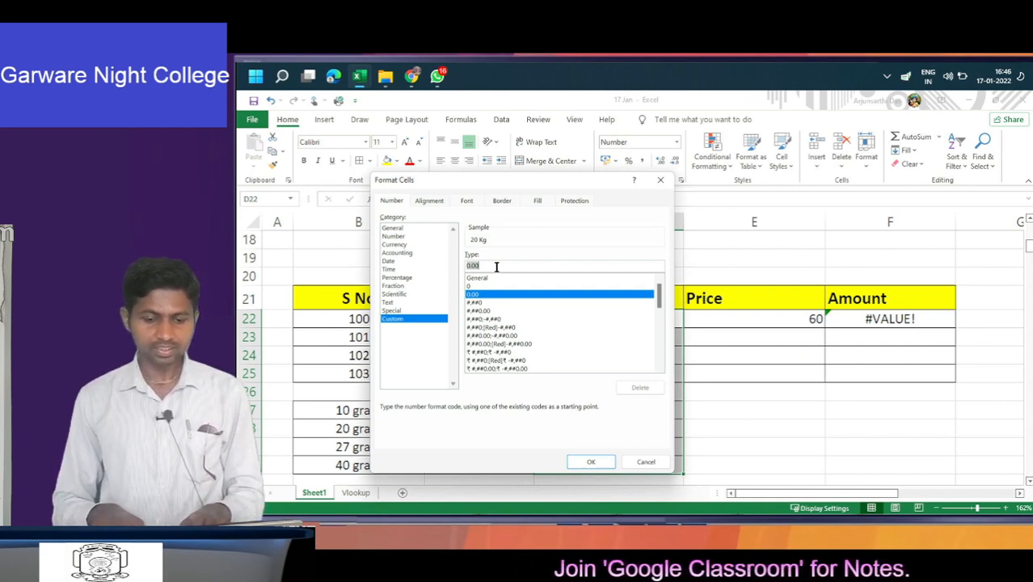
type("#")
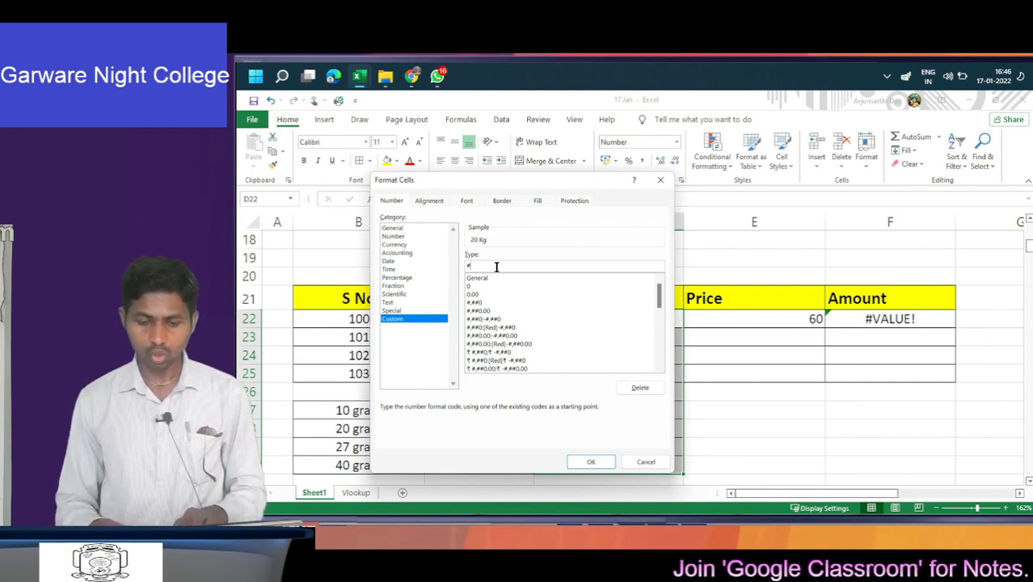
type("Kg")
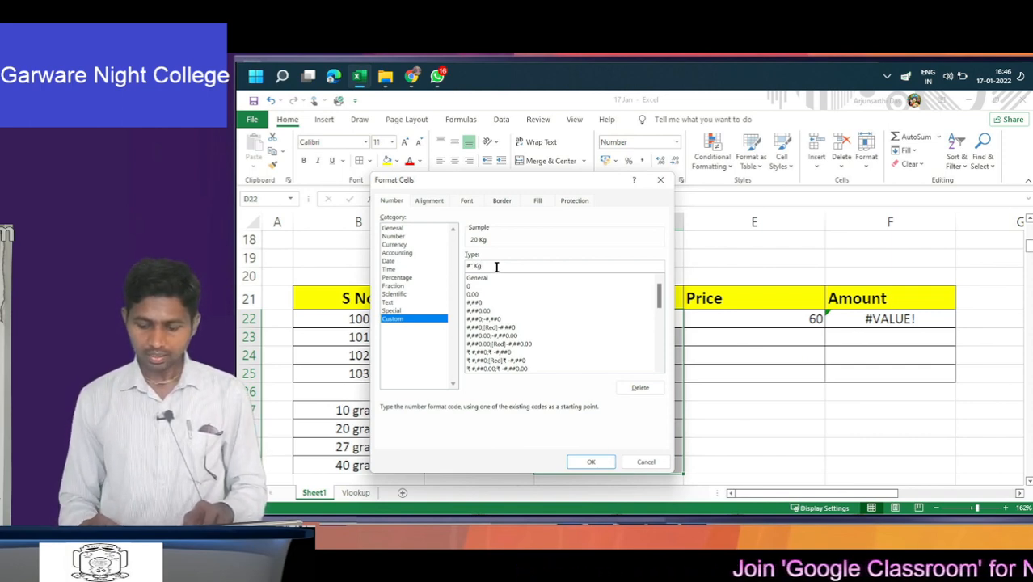
type("\"")
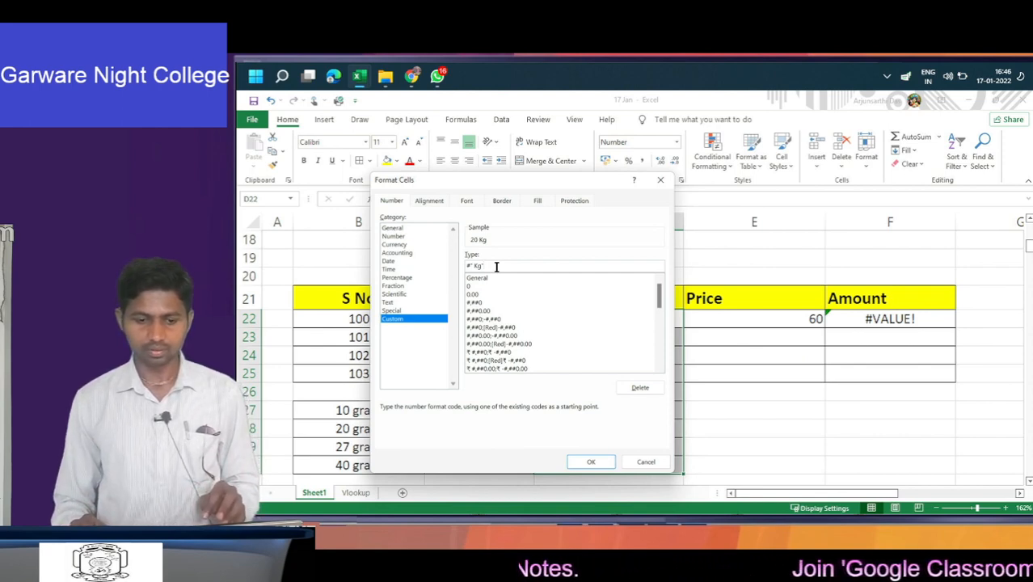
key("Return")
- Enter the quantities 30 for Orange in D23 and 20 for Grapes in D24 as plain numbers
key("Down")
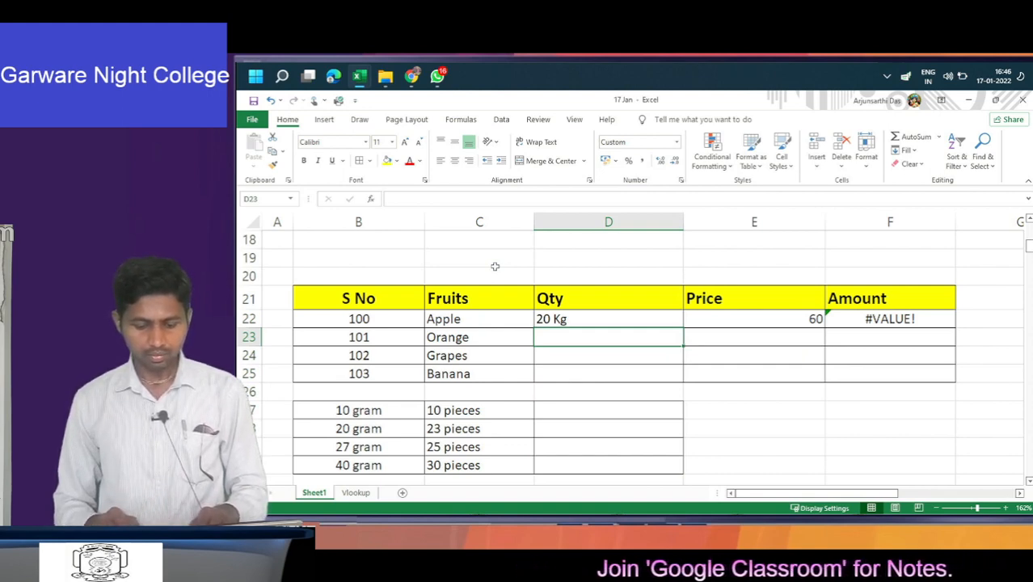
type("30Kg")
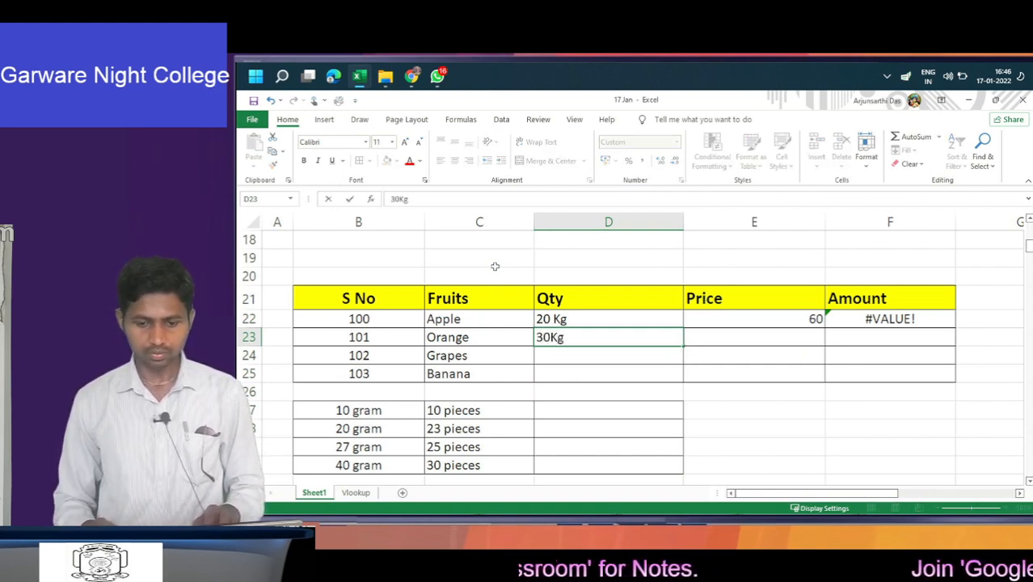
key("BackSpace")
key("BackSpace")
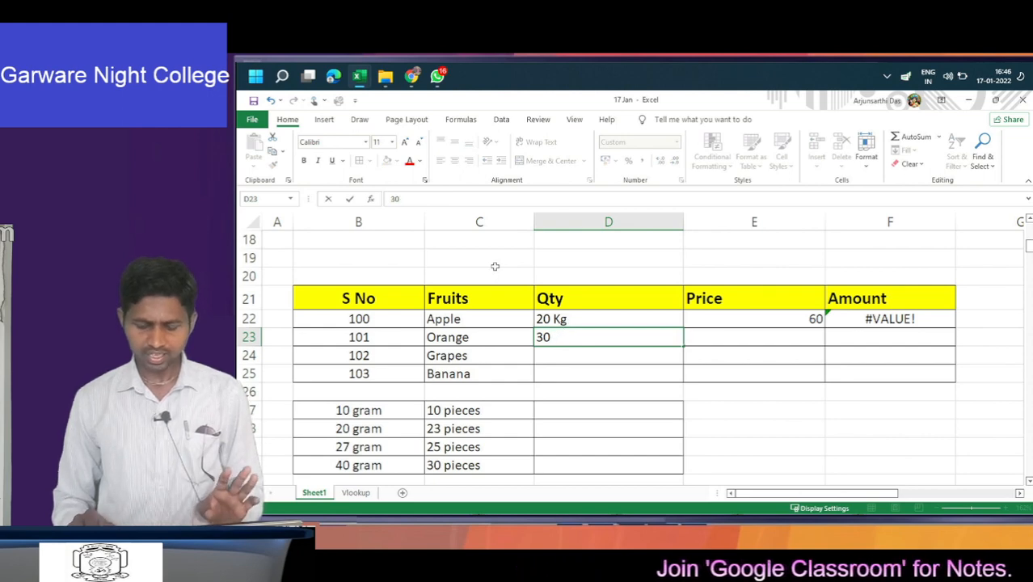
key("Return")
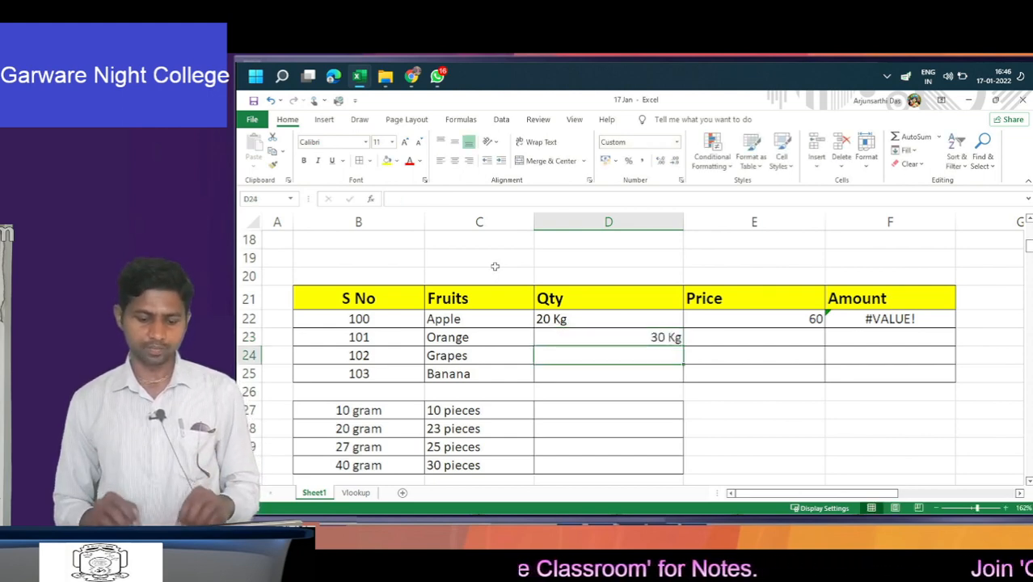
type("20")
key("Return")
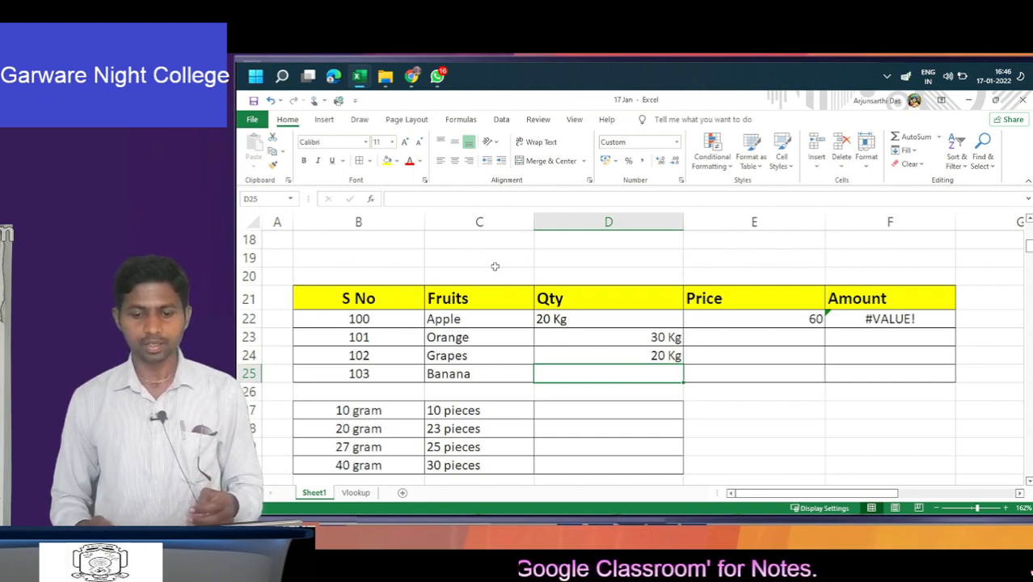
- Check the Apple row's Price cell E22 and the text quantity in D22 against the quantities below
key("Up")
key("Up")
key("Up")
key("Up")
key("Up")
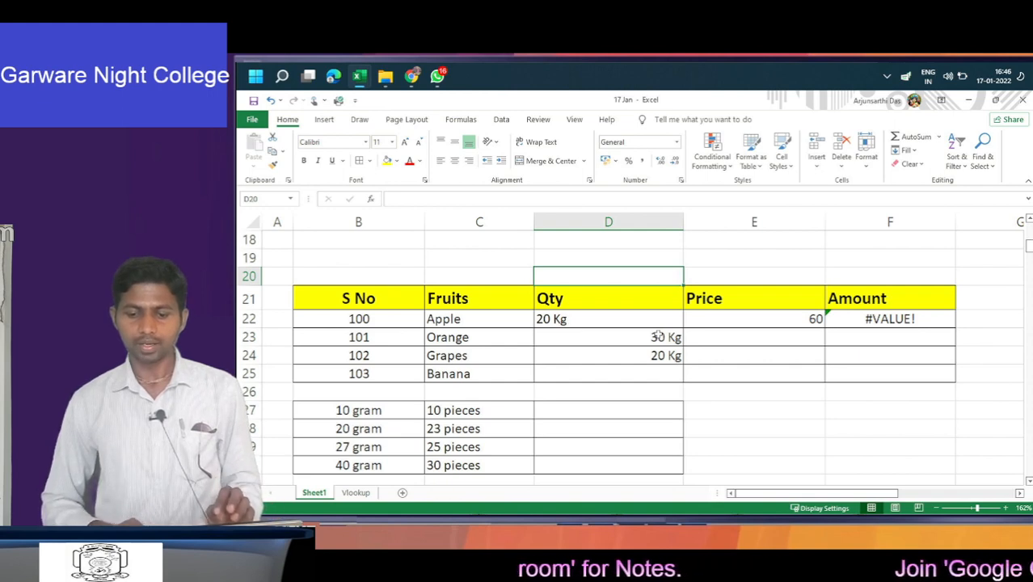
left_click(799, 318)
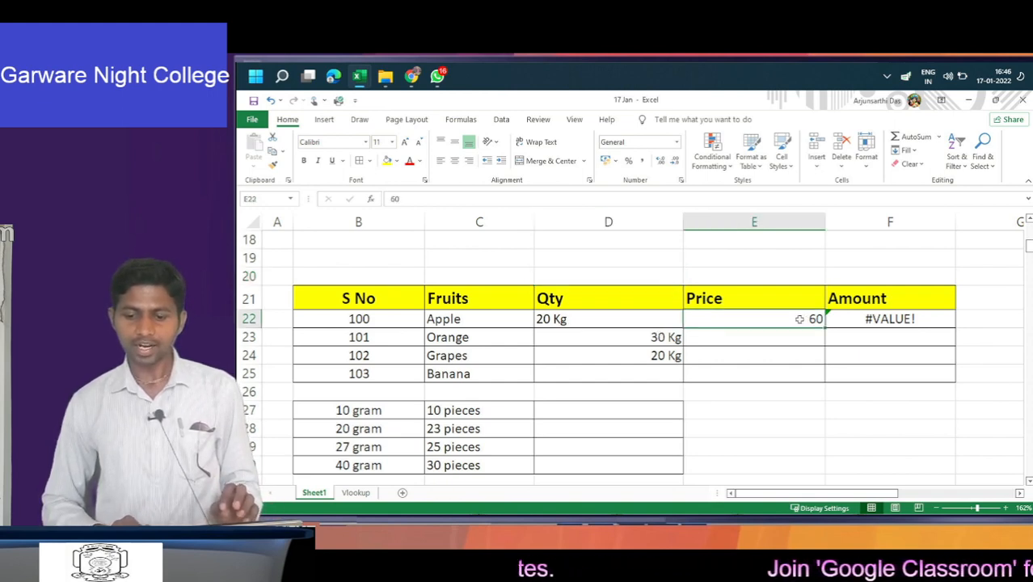
left_click(569, 318)
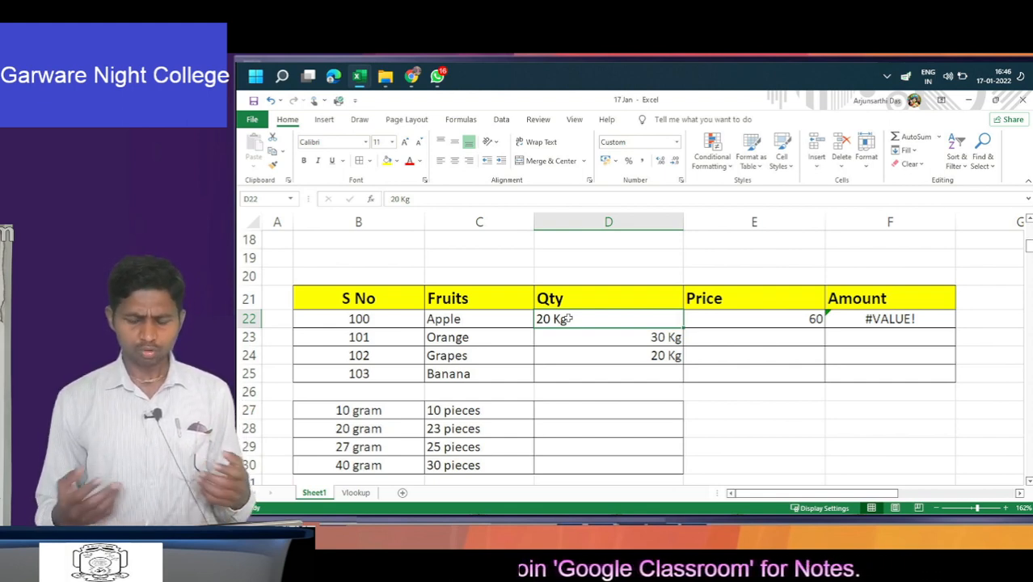
- Enter 10 as the Banana quantity in D25
key("Down")
key("Down")
key("Down")
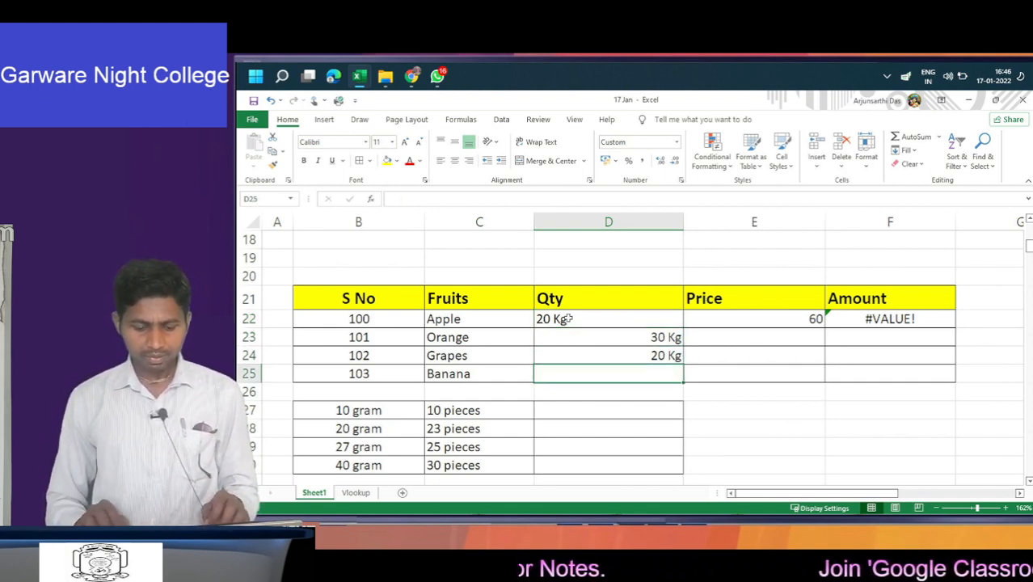
type("10")
key("Return")
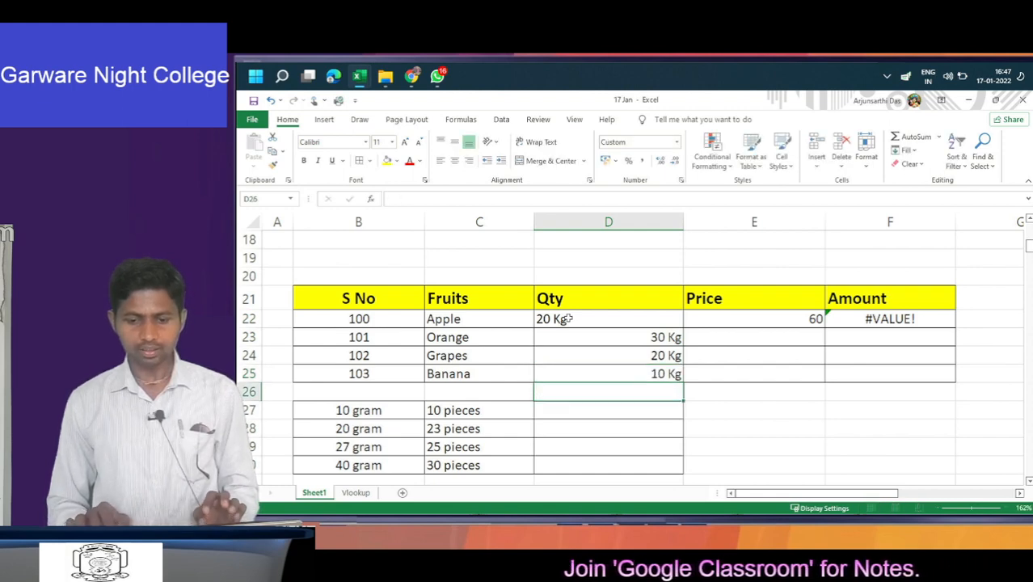
- Enter the prices 12 for Orange, 34 for Grapes and 12 for Banana in E23:E25
key("Up")
key("Up")
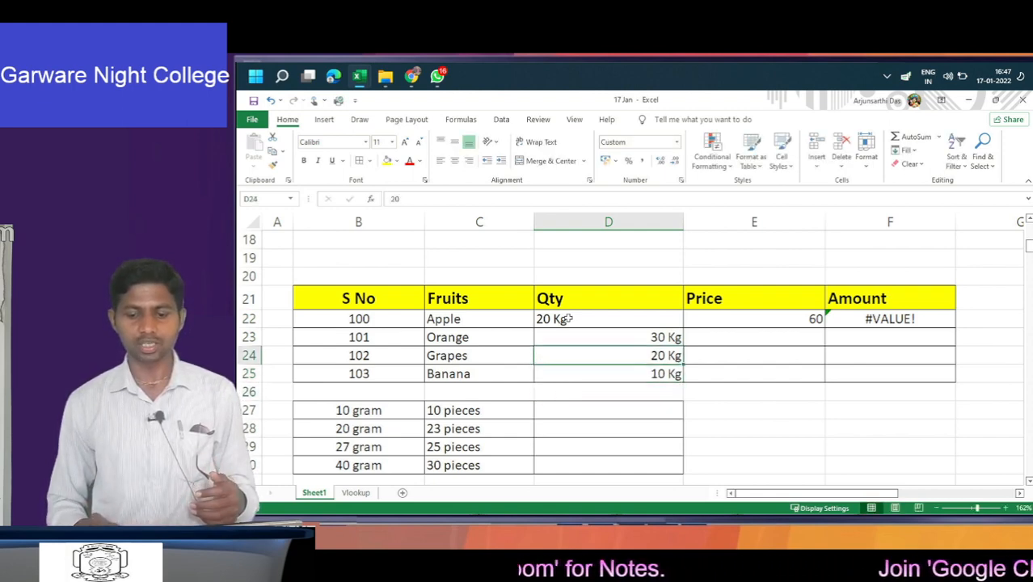
key("Right")
key("Up")
type("12")
key("Return")
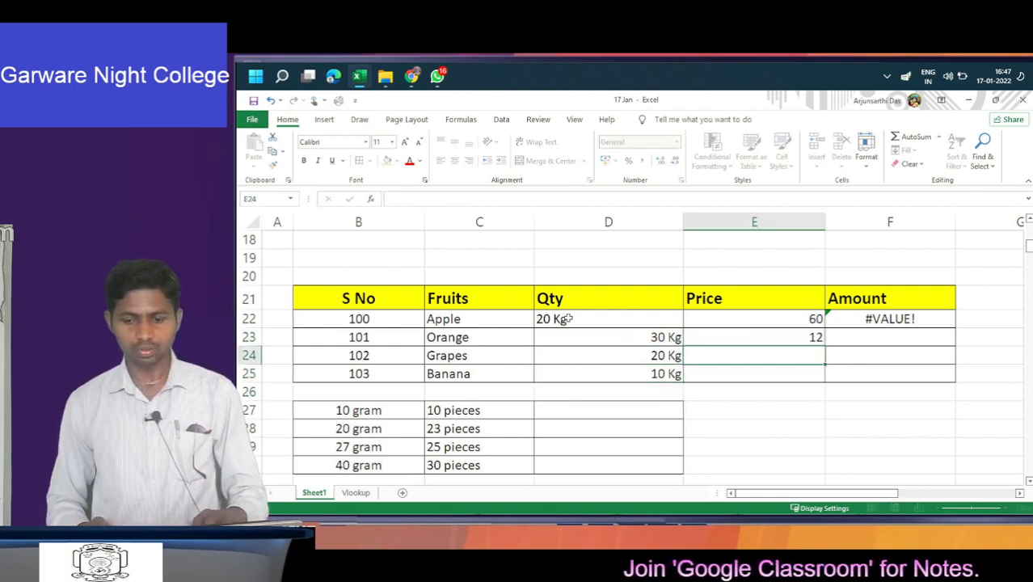
type("34")
key("Return")
type("12")
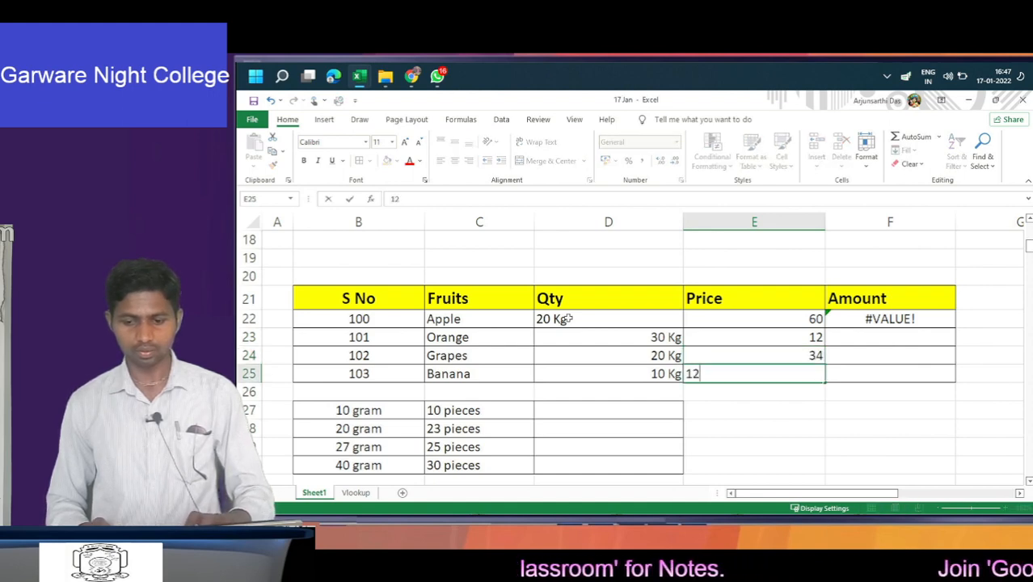
key("Return")
- Copy the Apple Amount formula =D22*E22 from F22 into F23:F25 for the other three fruits
key("Up")
key("Up")
key("Up")
key("Right")
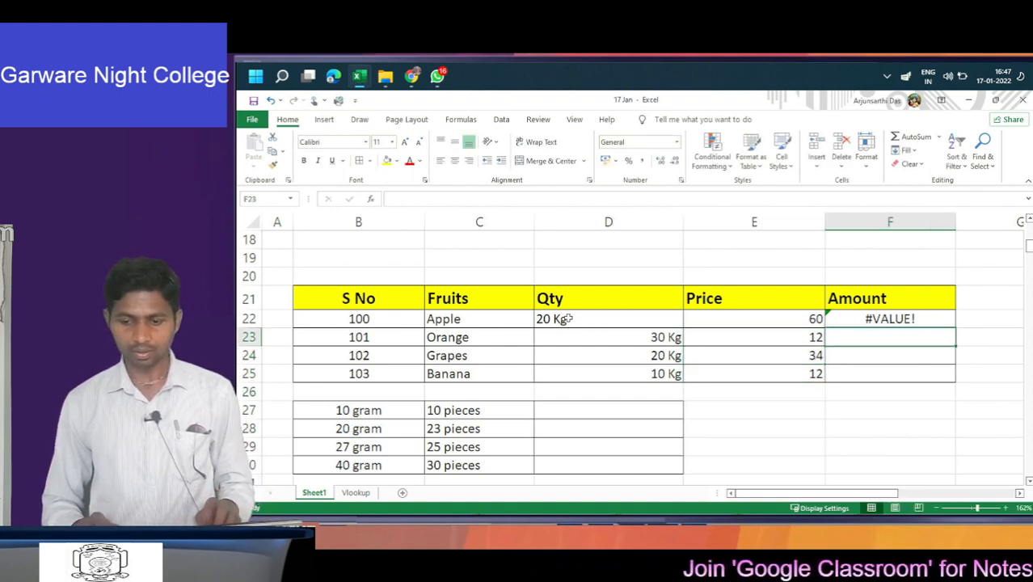
key("Up")
key("F2")
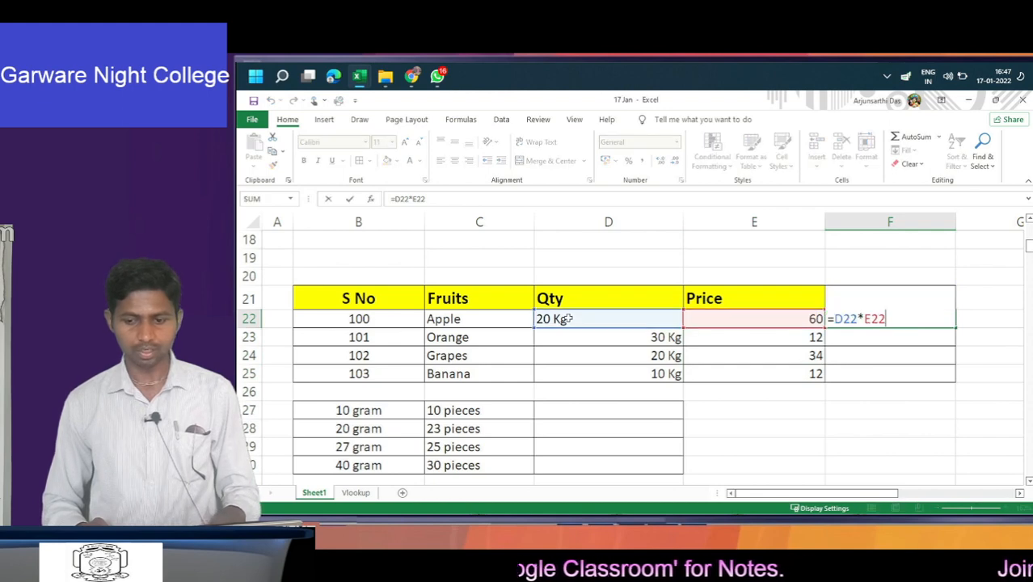
key("Escape")
key("ctrl+c")
key("Down")
key("shift+Down")
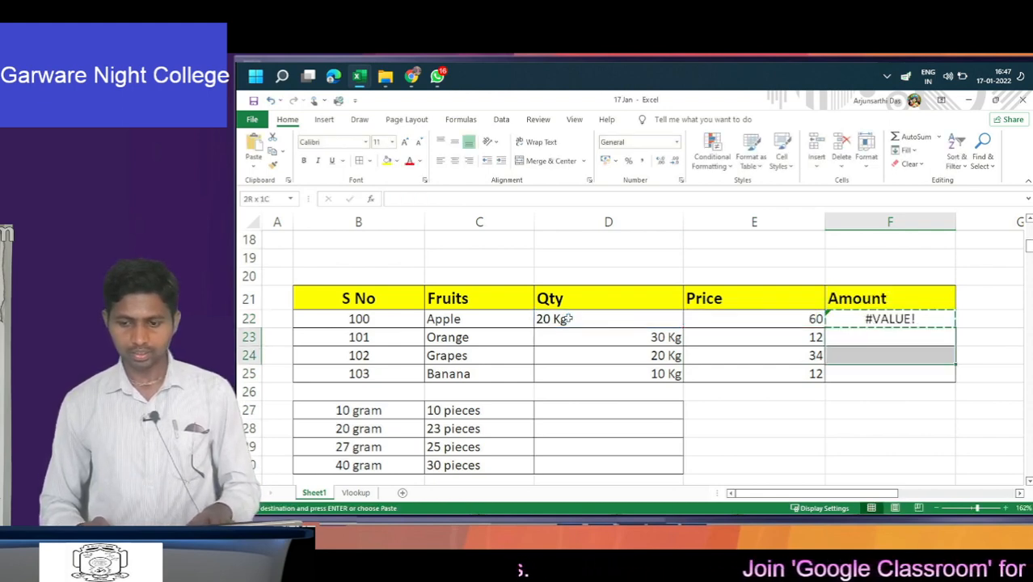
key("shift+Down")
key("ctrl+v")
key("shift+Up")
key("shift+Up")
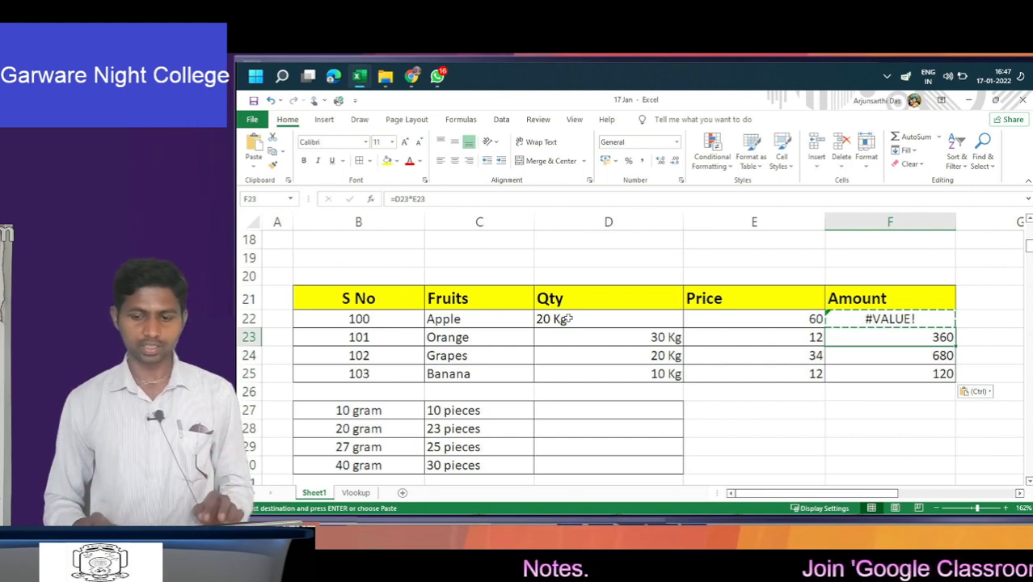
- Examine the copied multiplication formulas in the Amount column for Orange, Grapes and Banana
key("Down")
key("Down")
key("Down")
key("Down")
key("Down")
key("Up")
key("Up")
key("Up")
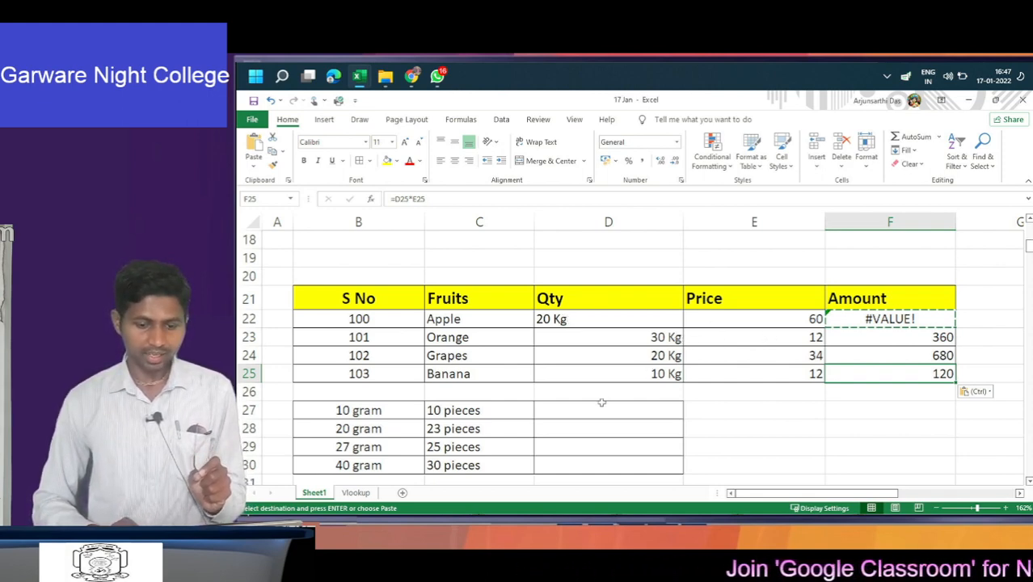
- Examine the pieces entry in C27 and the custom number format applied to the blank cell D27
left_click(599, 410)
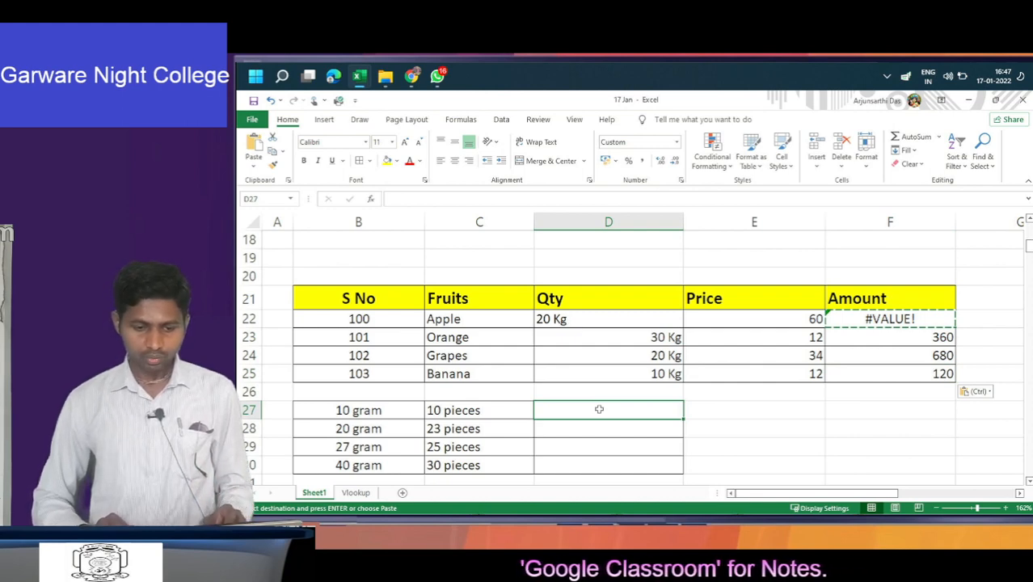
left_click(497, 404)
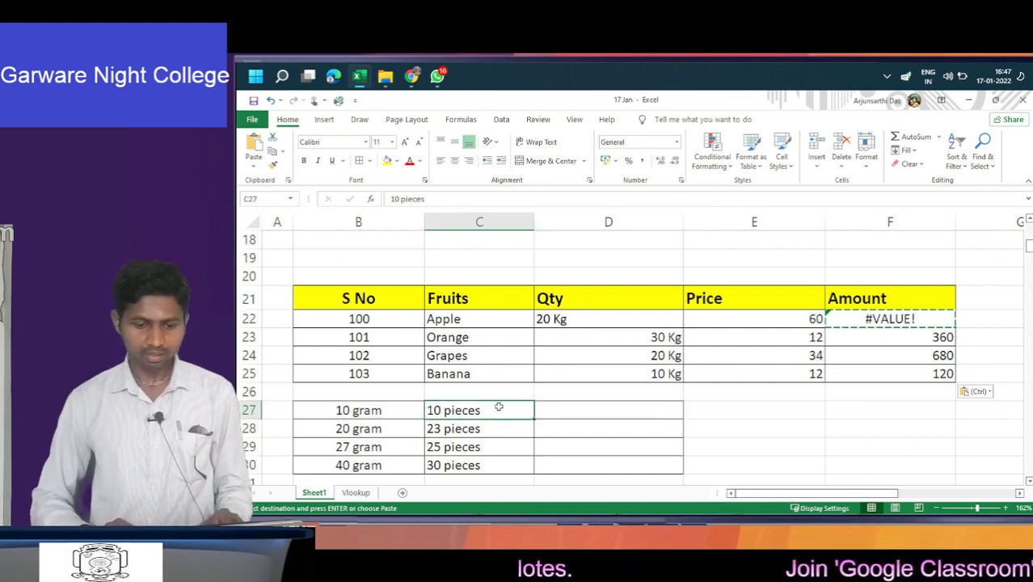
left_click(614, 409)
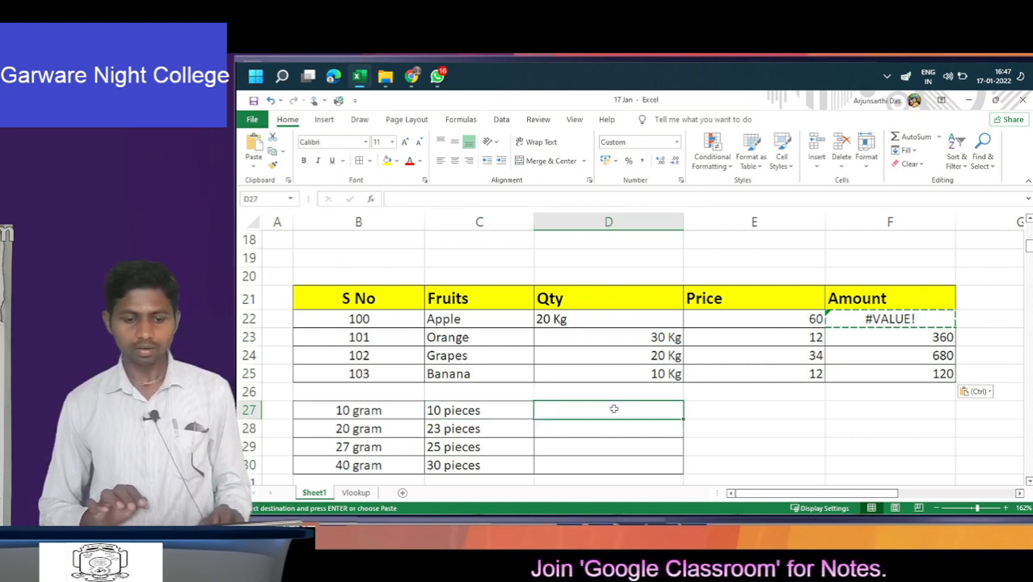
left_click(499, 410)
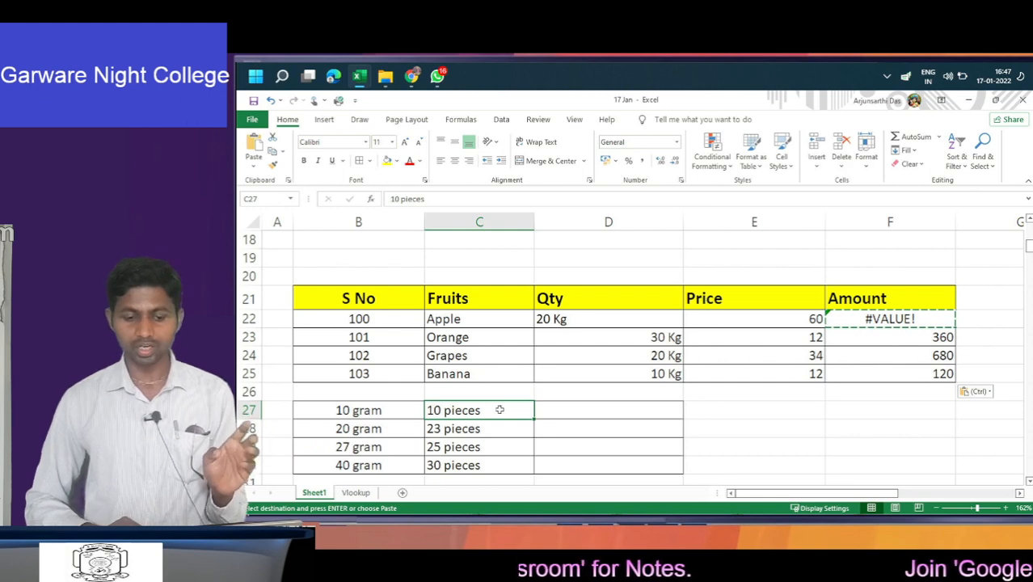
left_click(569, 412)
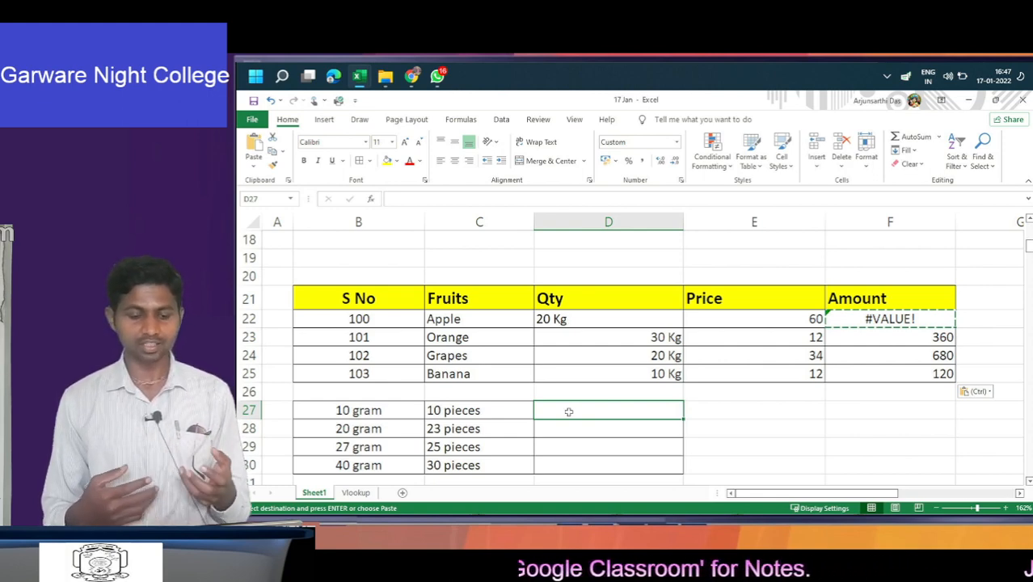
right_click(569, 412)
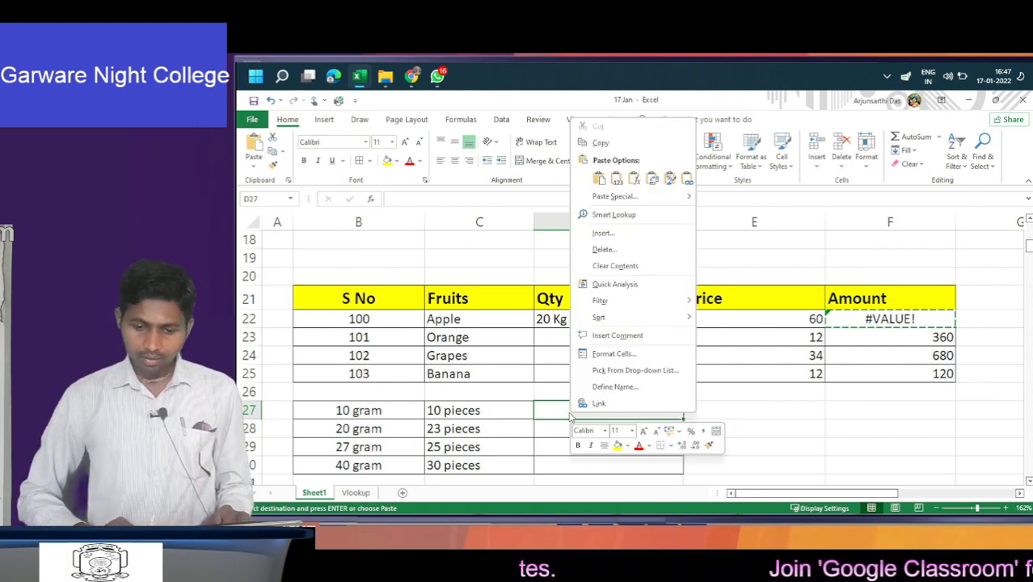
left_click(633, 356)
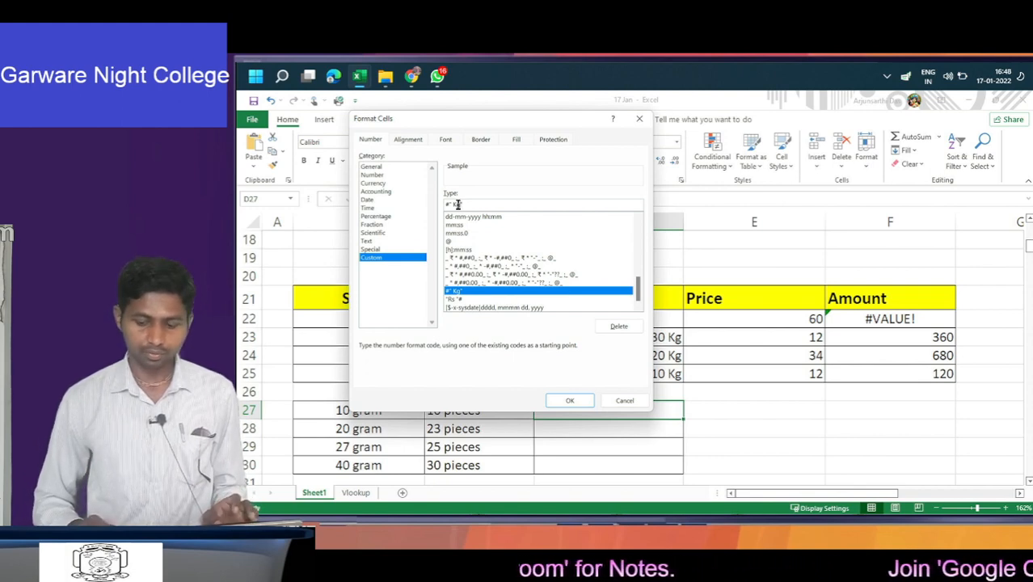
key("Return")
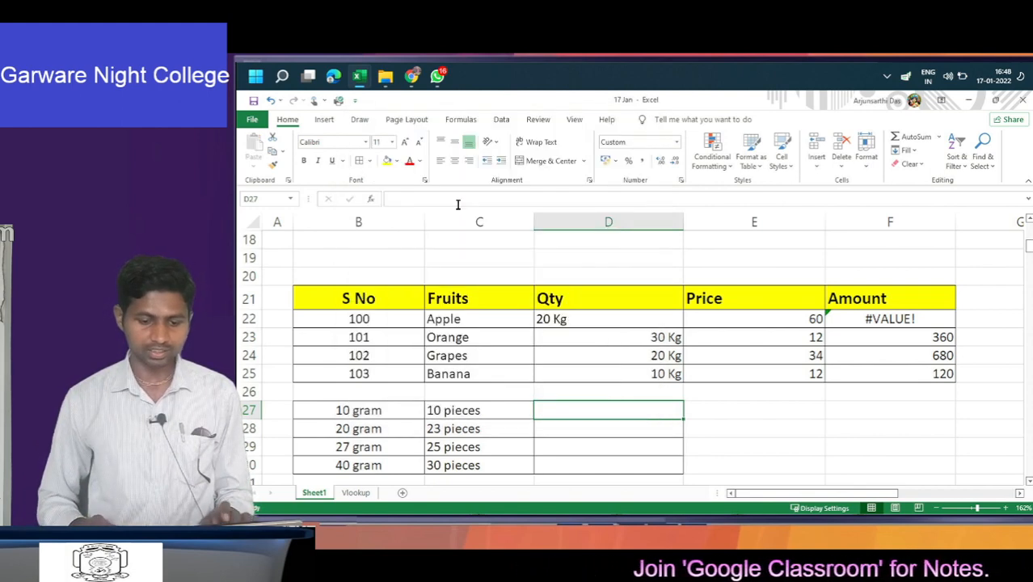
- Look through the order table under the heading about filtering with Subtotal formulas, down to the Grapes order in row 45
key("Down")
key("Down")
key("Down")
key("Down")
key("Down")
key("Down")
key("Down")
key("Down")
key("Down")
key("Down")
key("Down")
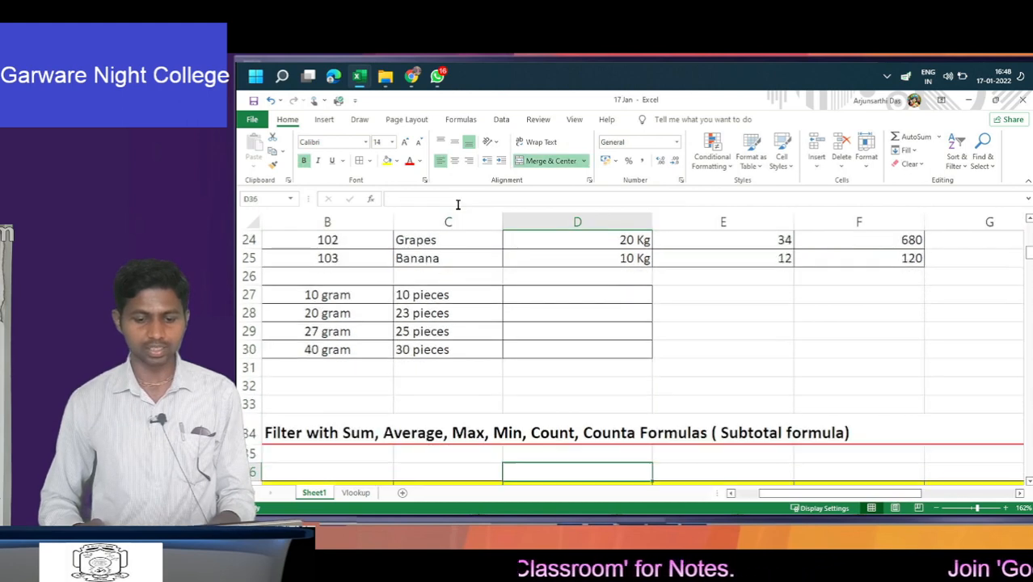
key("Down")
key("Down")
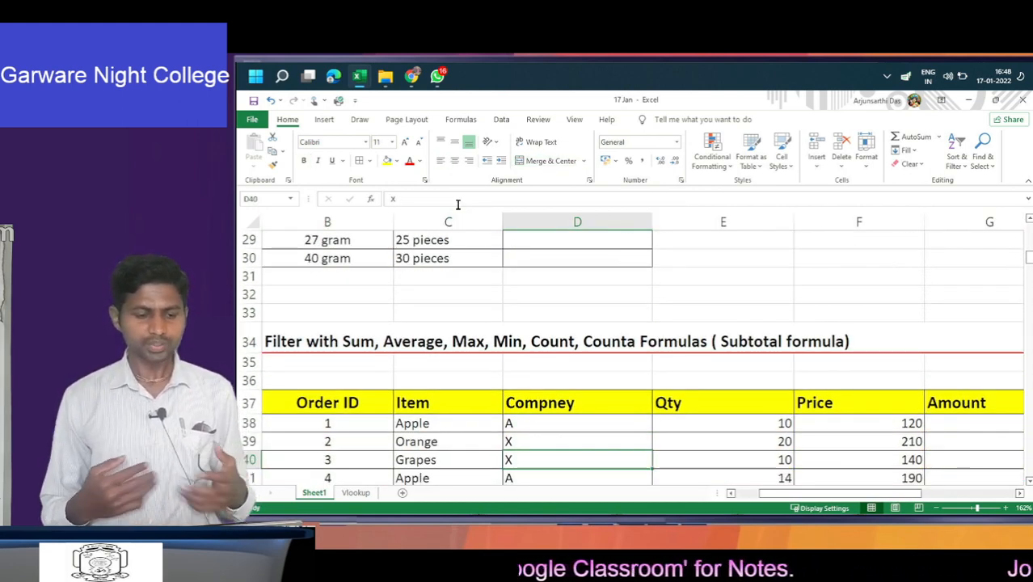
key("Down")
key("Down")
key("Down")
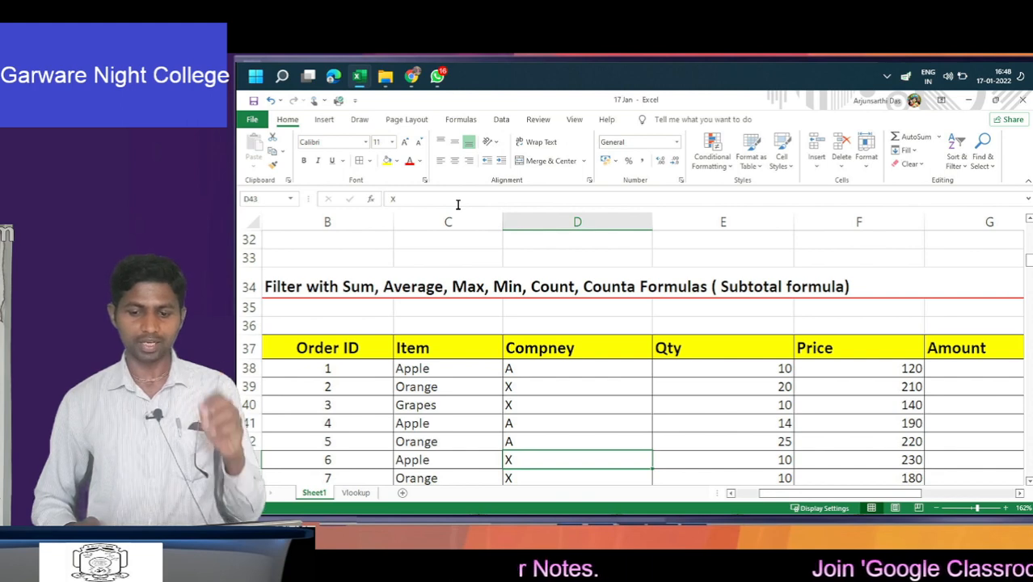
key("Down")
key("Down")
key("Down")
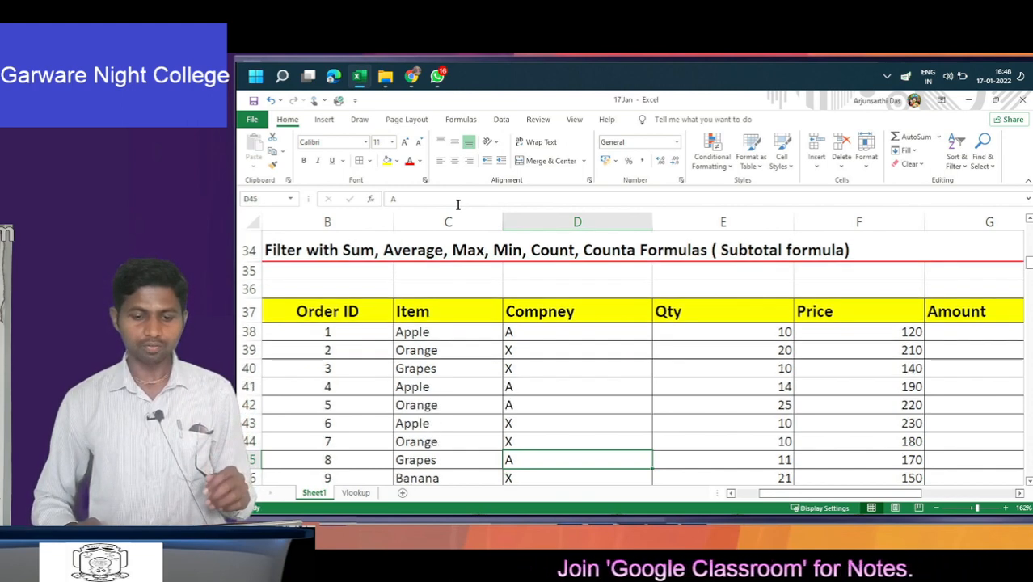
- Turn on filtering for the order table's header row B37:G37, from Order ID to Amount
key("Up")
key("Up")
key("Up")
key("Up")
key("Up")
key("Up")
key("Up")
key("Up")
key("Up")
key("Up")
key("Down")
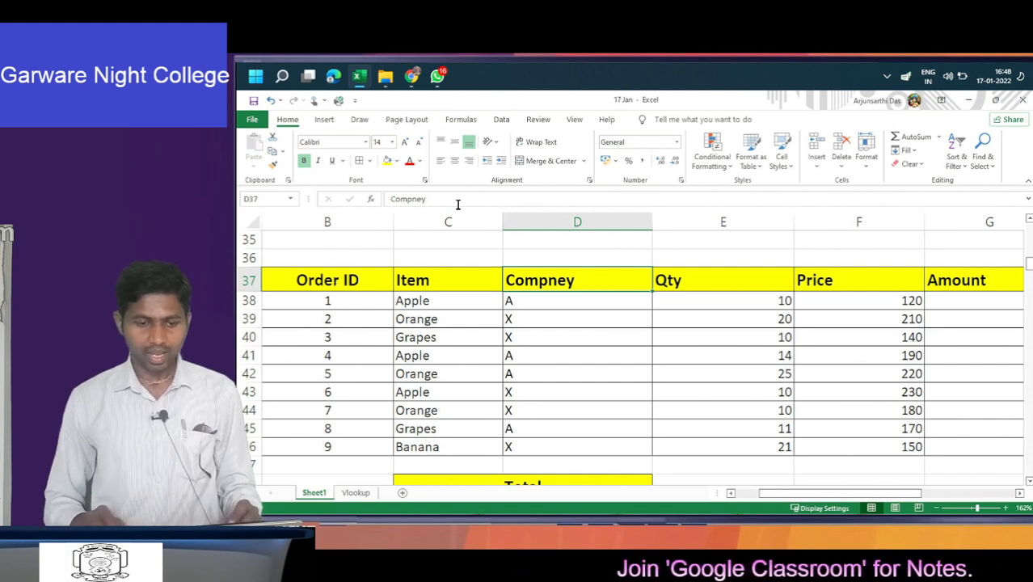
key("Left")
key("Left")
key("Left")
key("Right")
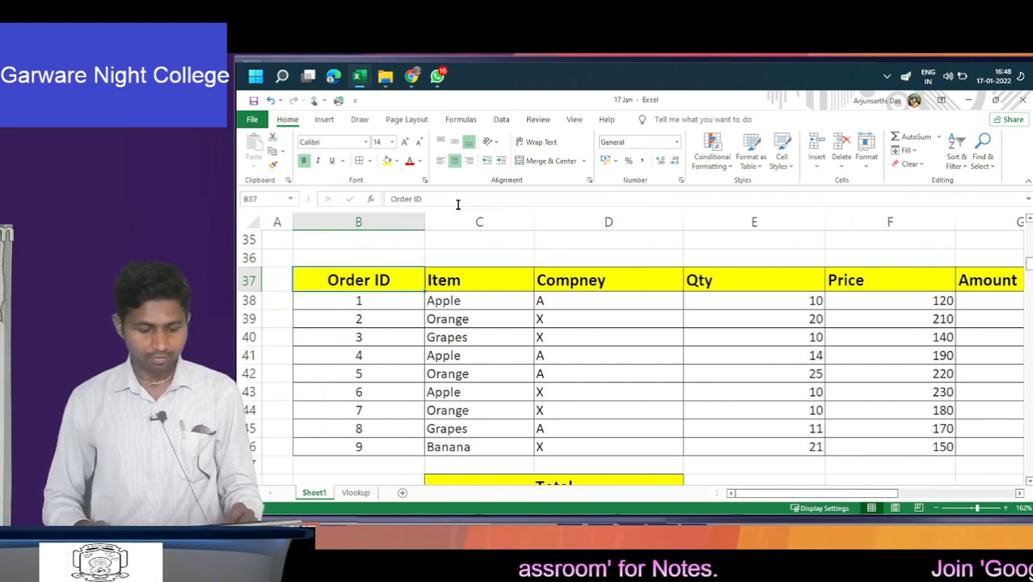
key("shift+Right")
key("shift+Right")
key("shift+Right")
key("shift+Right")
key("shift+Right")
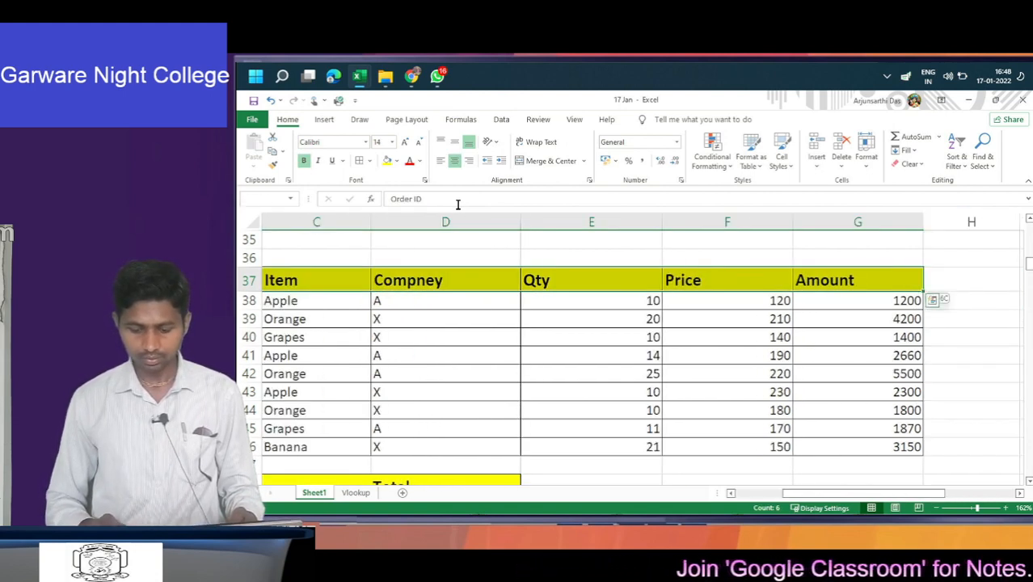
key("ctrl+shift+l")
key("Up")
key("Down")
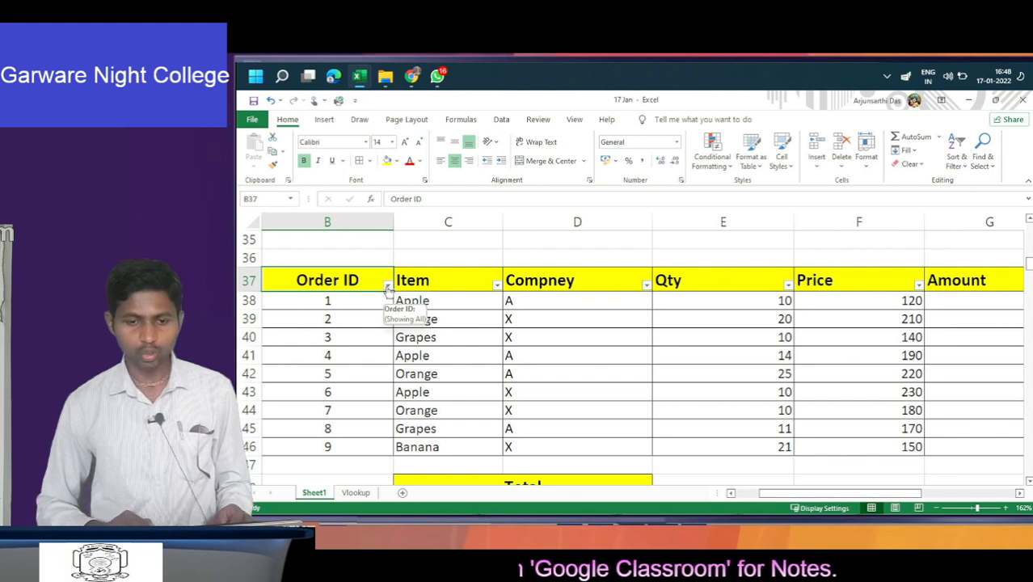
- Open the sorting and filtering options for the order table
left_click(957, 158)
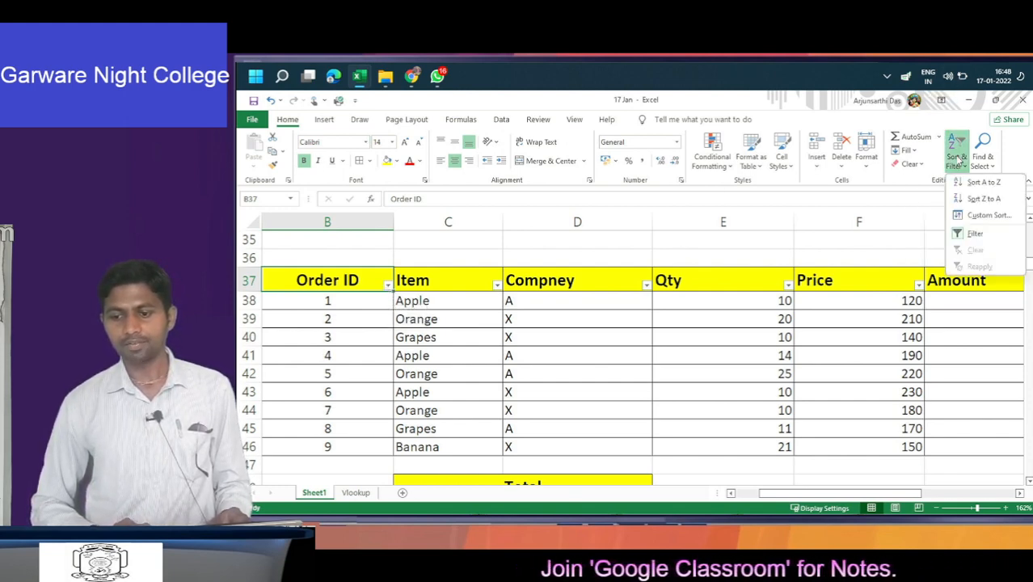
- Toggle the order table's header filter off, on, and off again
left_click(977, 235)
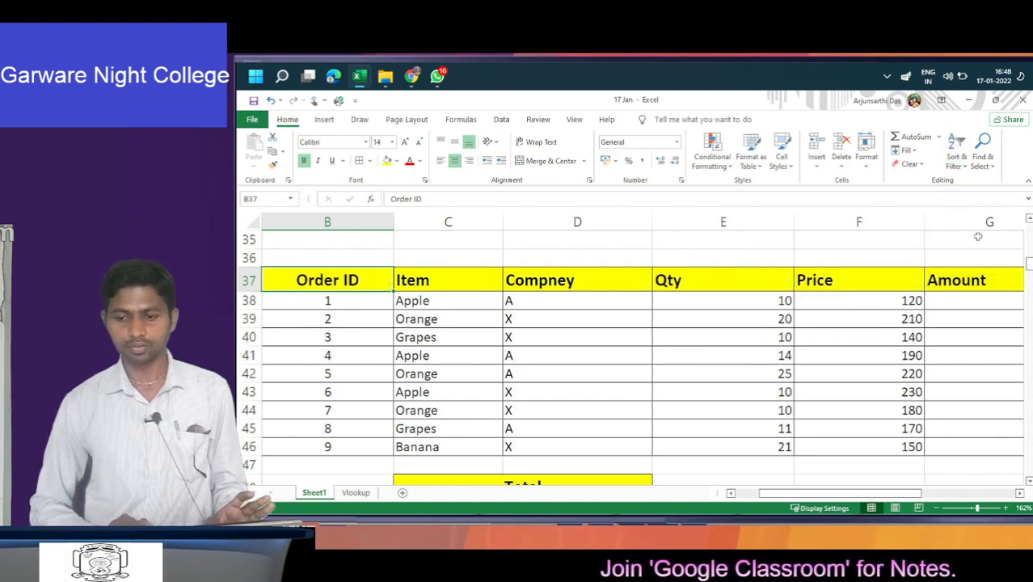
left_click(956, 158)
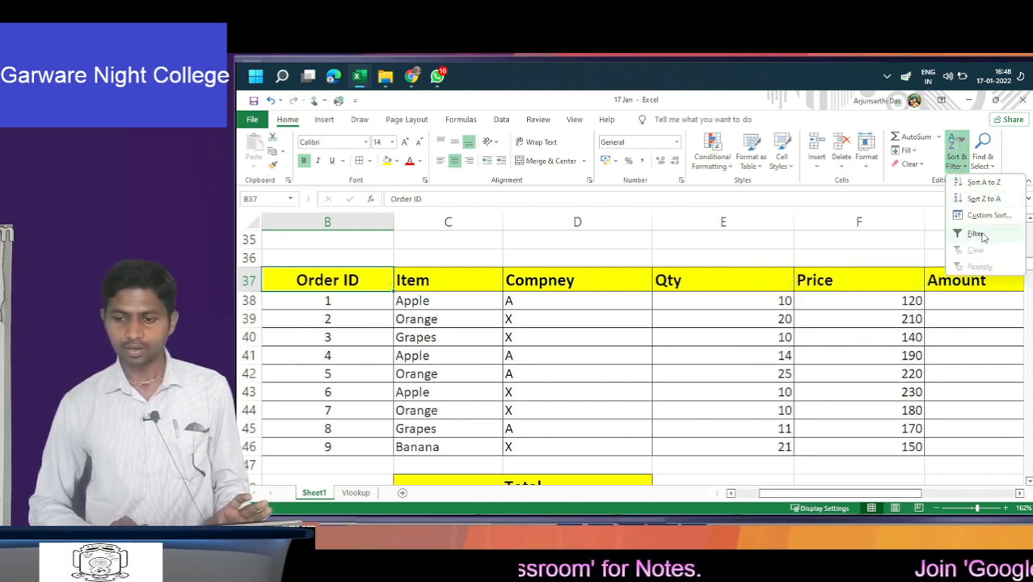
left_click(978, 233)
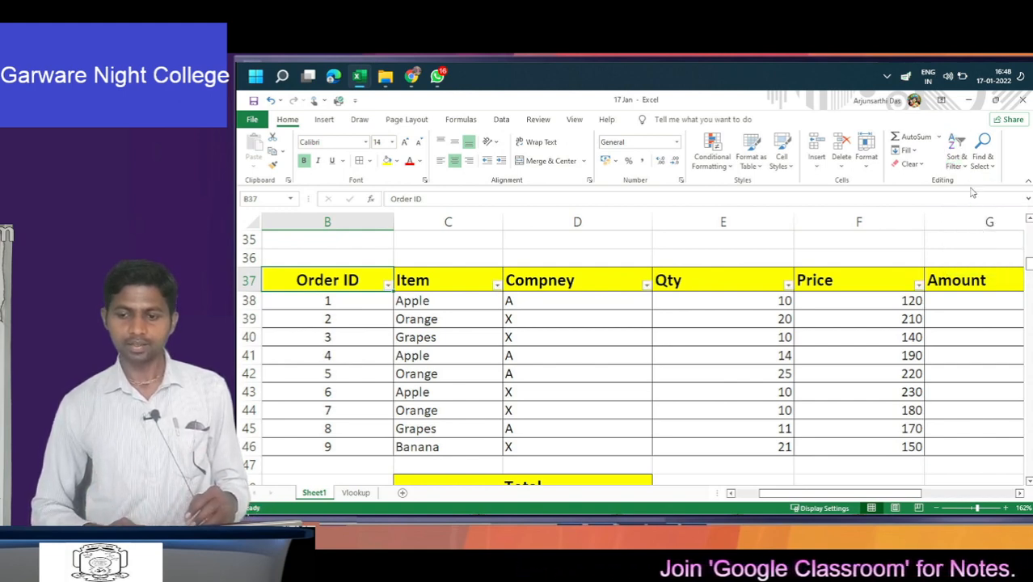
left_click(957, 157)
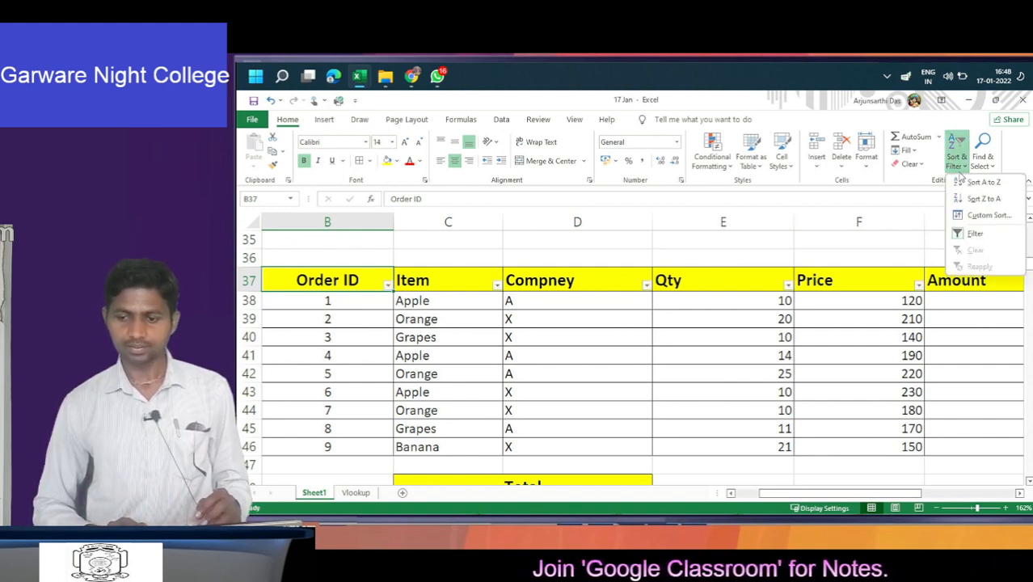
left_click(978, 234)
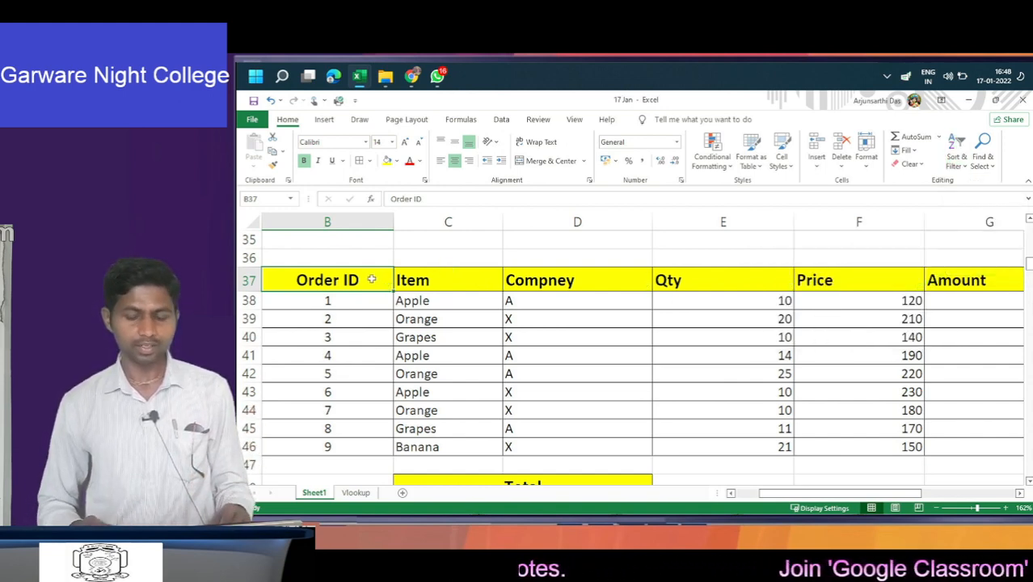
- Apply filters to the order table's header row from Order ID through Amount in row 37
left_click_drag(371, 279, 970, 279)
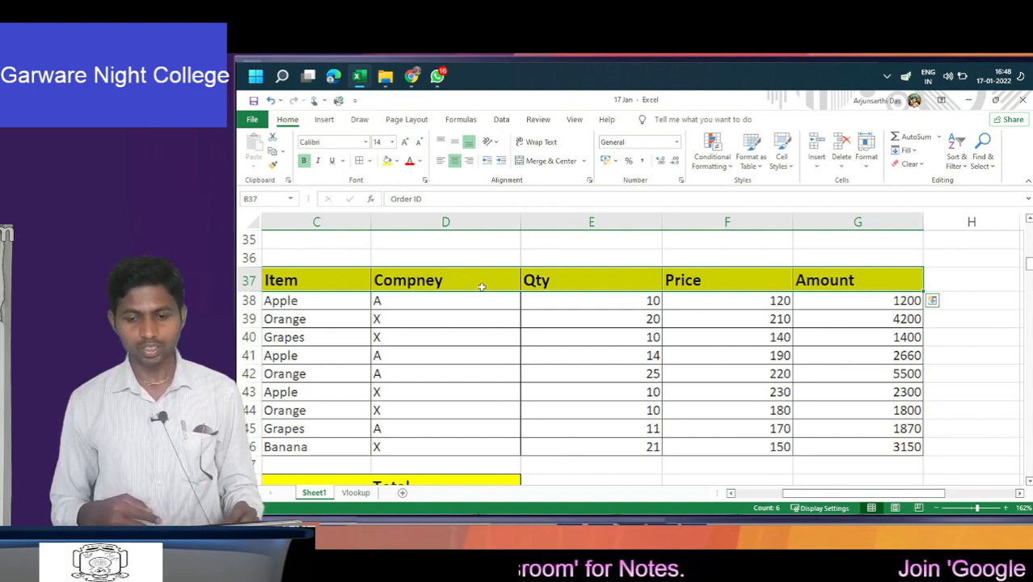
key("ctrl+shift+l")
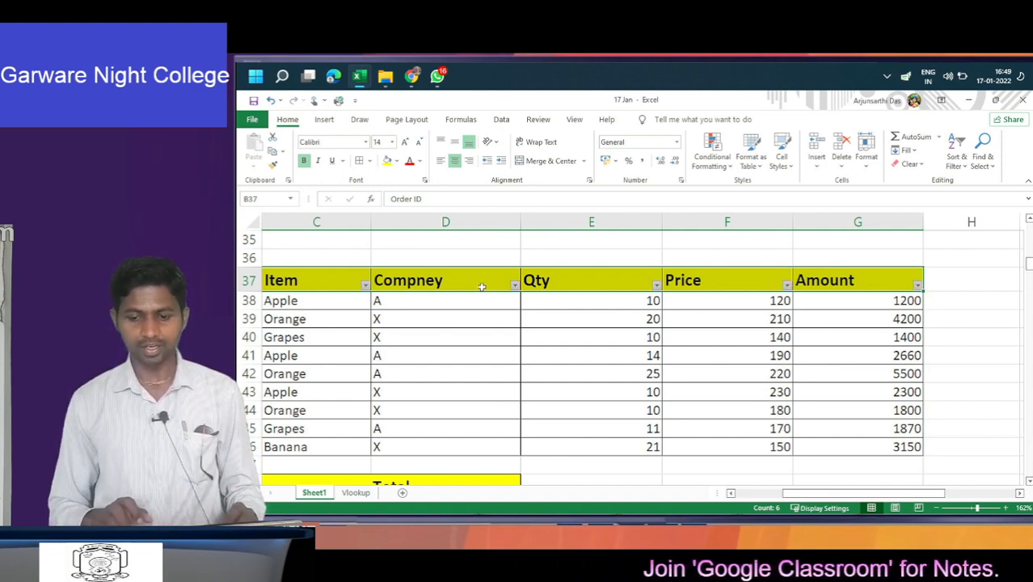
key("Left")
key("Right")
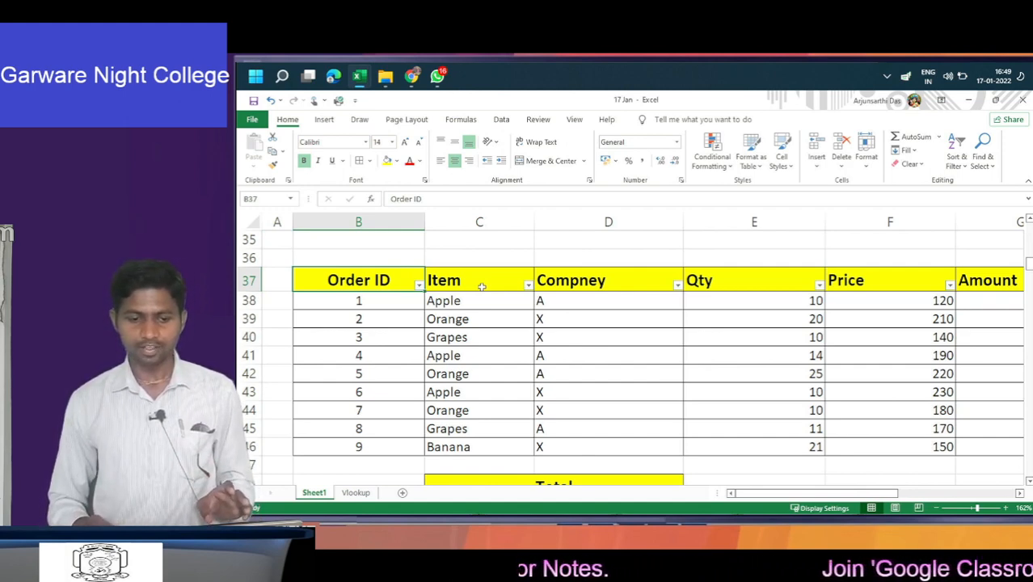
key("Right")
key("Right")
key("Right")
key("Left")
key("Left")
key("Right")
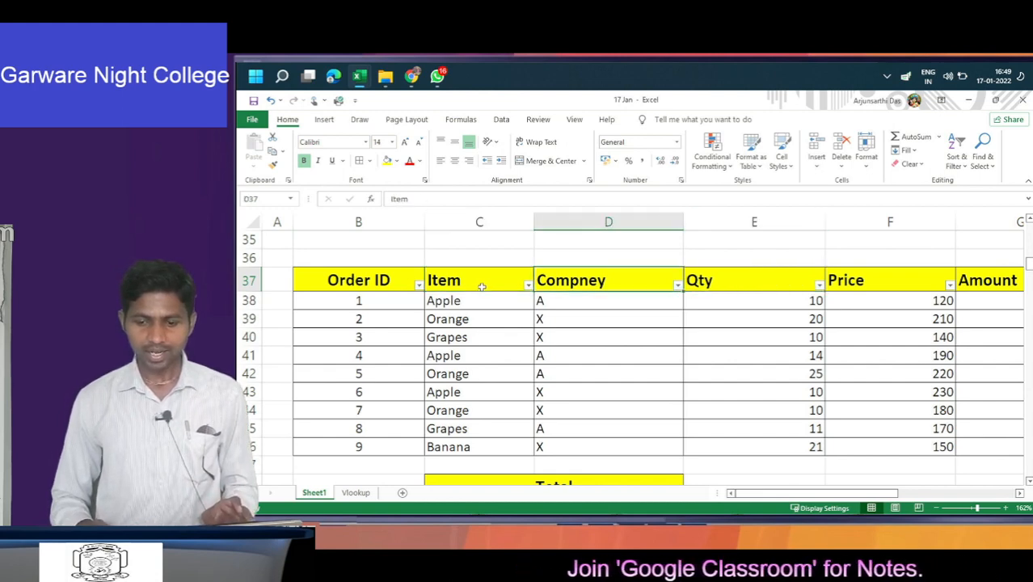
- Sum the Amount column range G38:G46 with AutoSum in cell G47, directly below the table
key("Right")
key("Right")
key("Right")
key("Down")
key("Down")
key("Down")
key("Down")
key("Down")
key("Down")
key("Down")
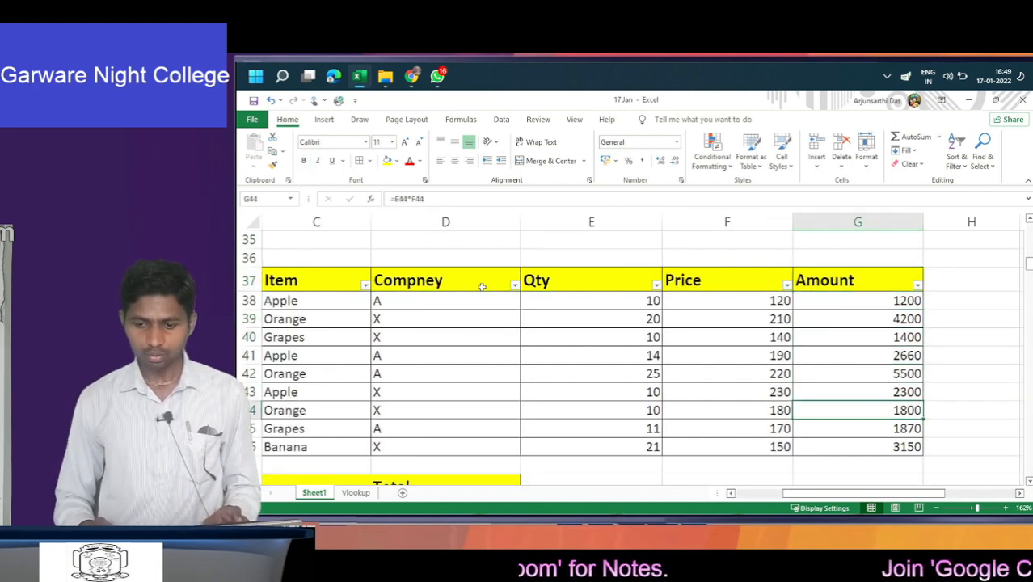
key("Down")
key("Down")
key("Down")
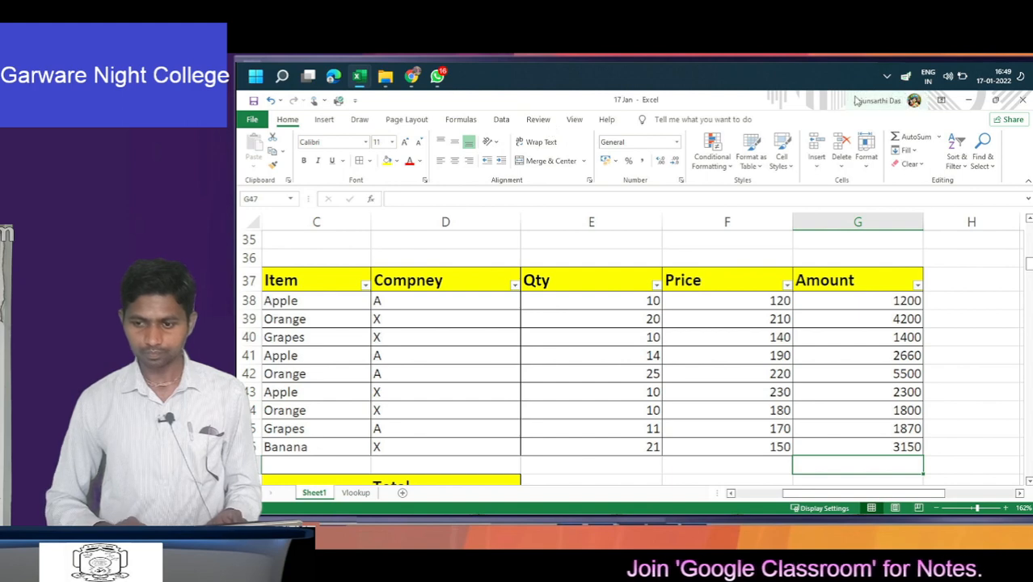
left_click(906, 138)
left_click(906, 137)
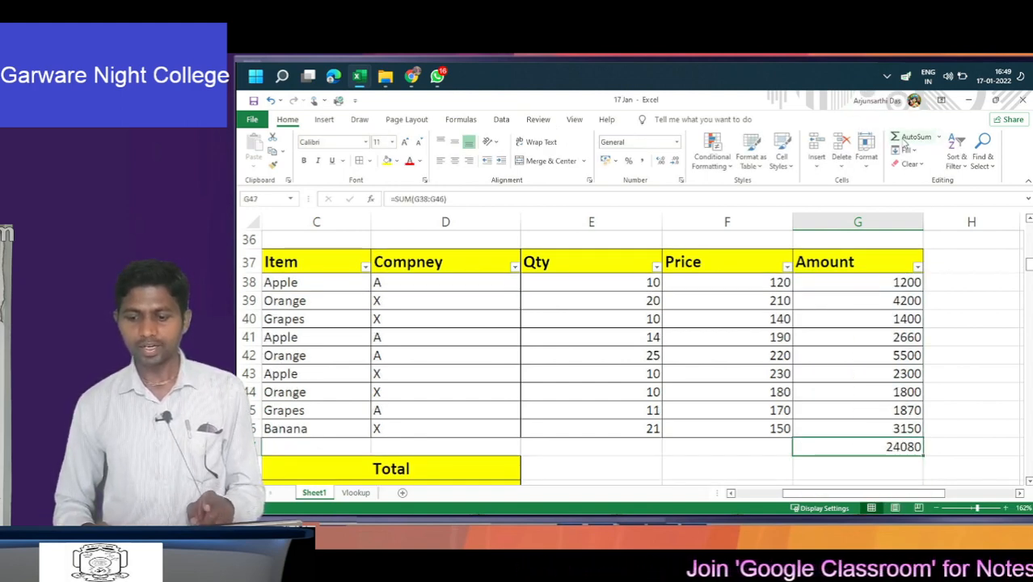
- Filter the Item column of the order table to show only Apple
key("Left")
key("Up")
key("Up")
key("Up")
key("Up")
key("Up")
key("Up")
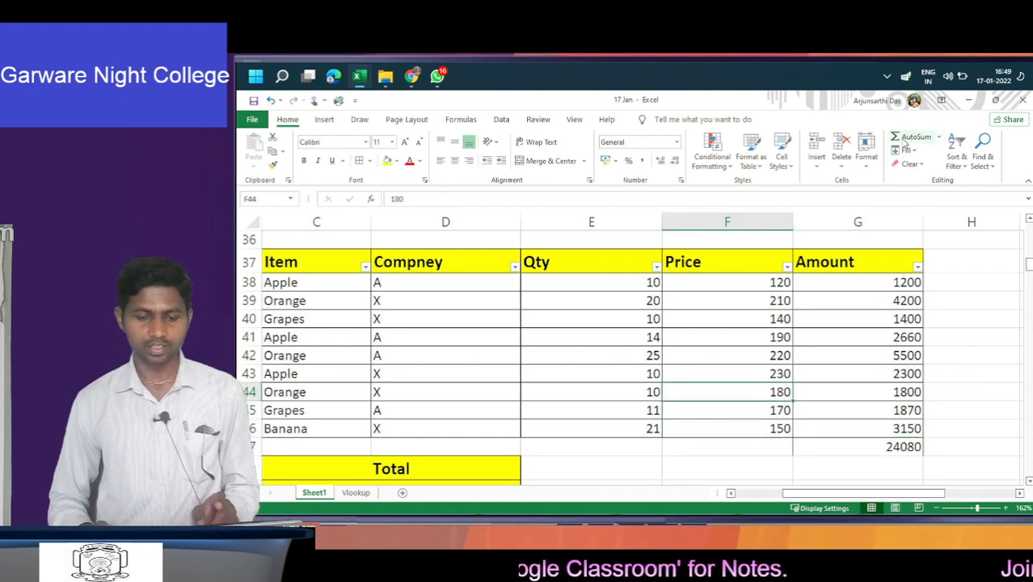
key("Up")
key("Up")
key("Up")
key("Up")
key("Left")
key("Left")
key("Left")
key("Left")
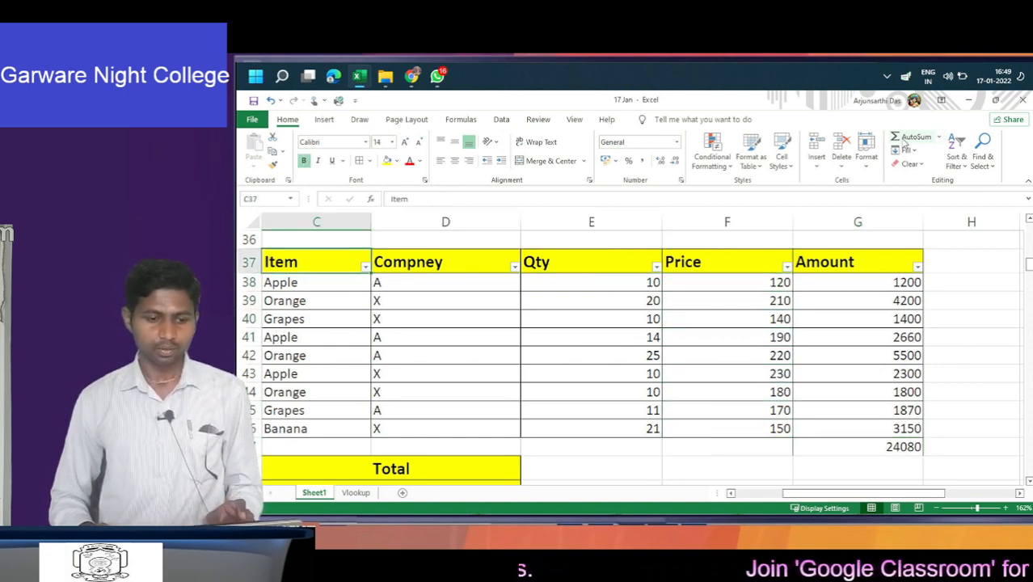
key("Right")
key("alt+Down")
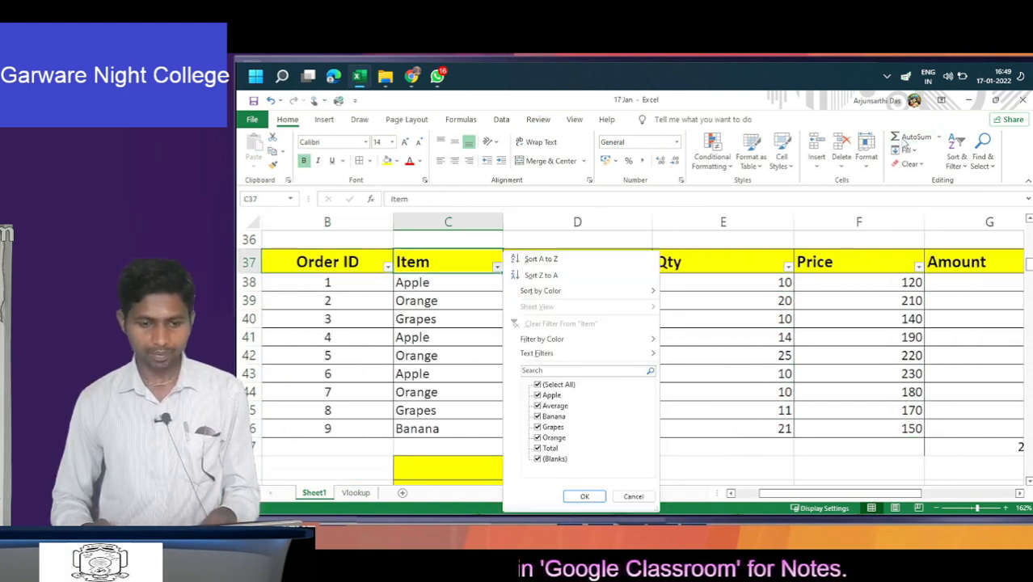
key("Down")
key("Down")
key("Escape")
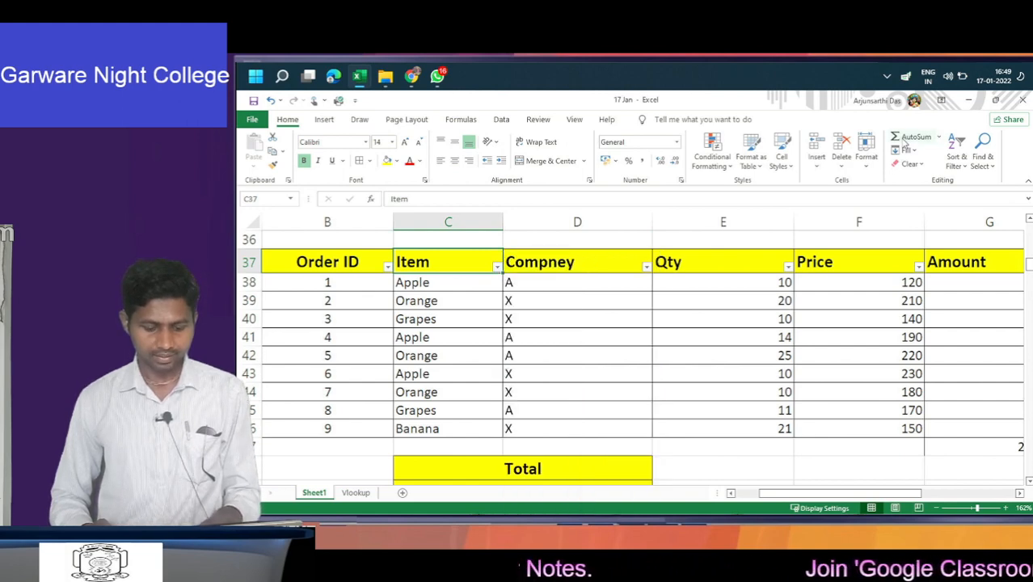
key("alt+Down")
key("Down")
key("Down")
key("Down")
key("Down")
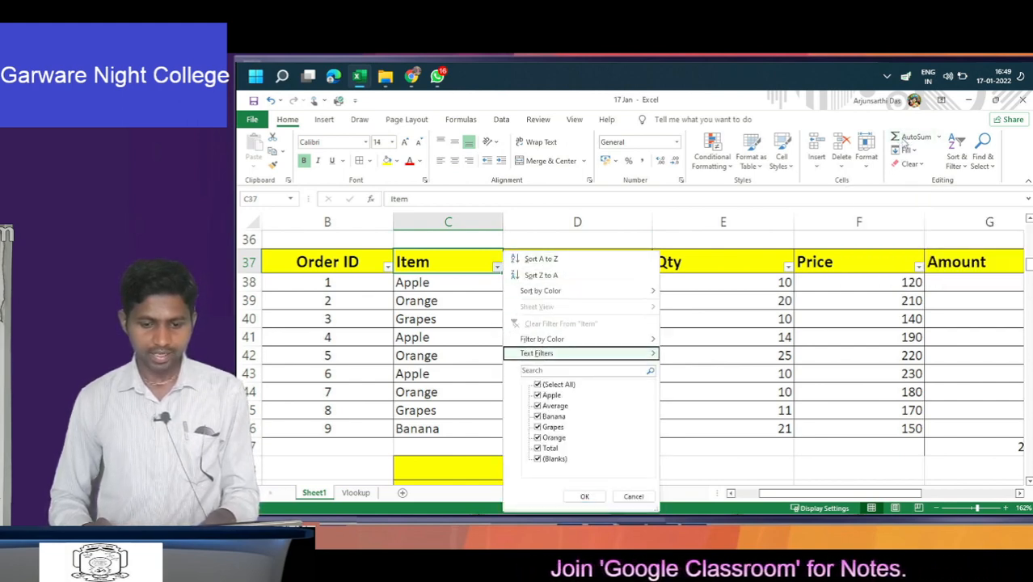
key("Down")
key("Down")
key("space")
key("Down")
key("space")
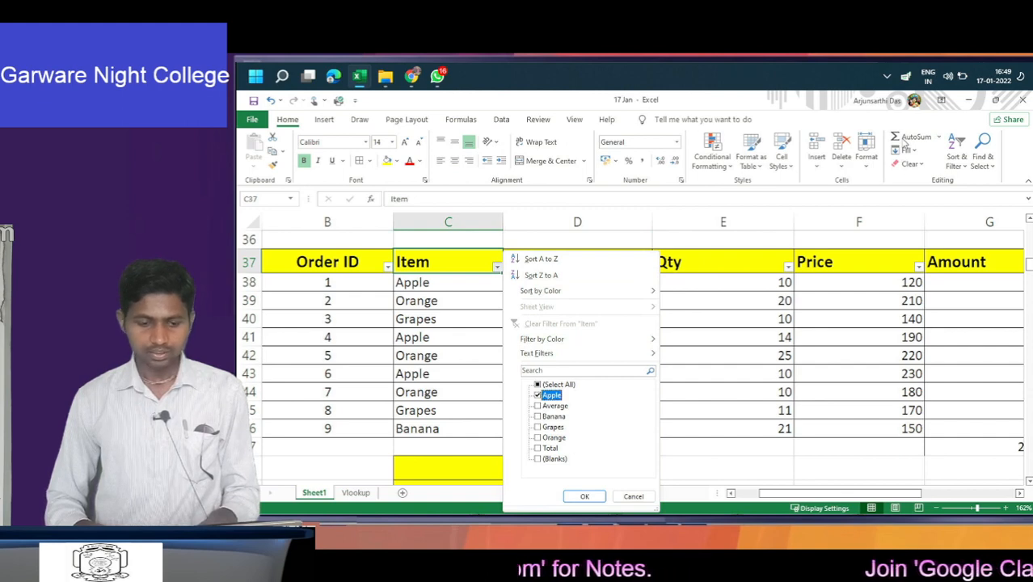
key("Return")
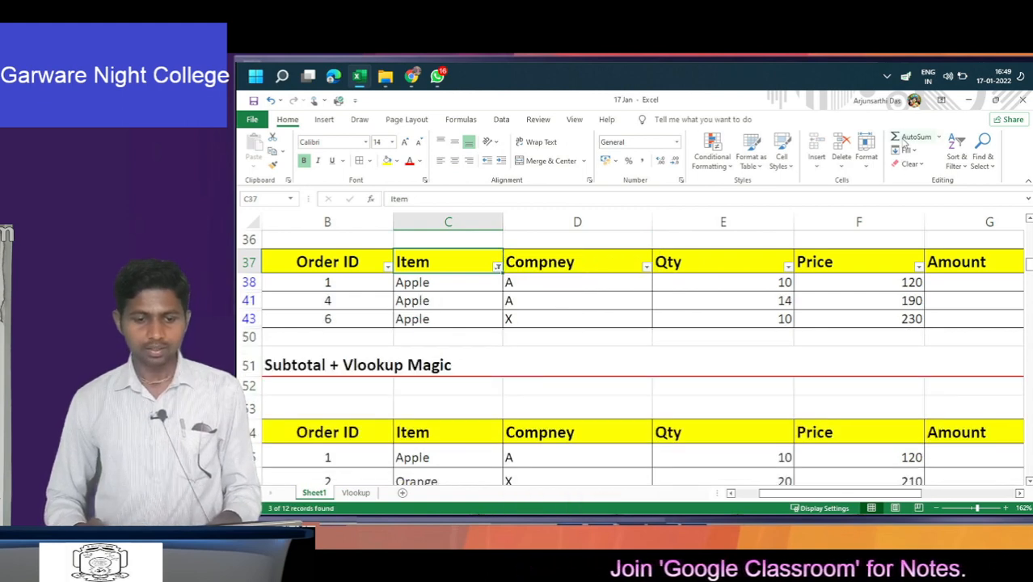
- Examine the filtered Apple rows and the area below the Amount column to check the total row
key("Down")
key("Down")
key("Right")
key("Right")
key("Right")
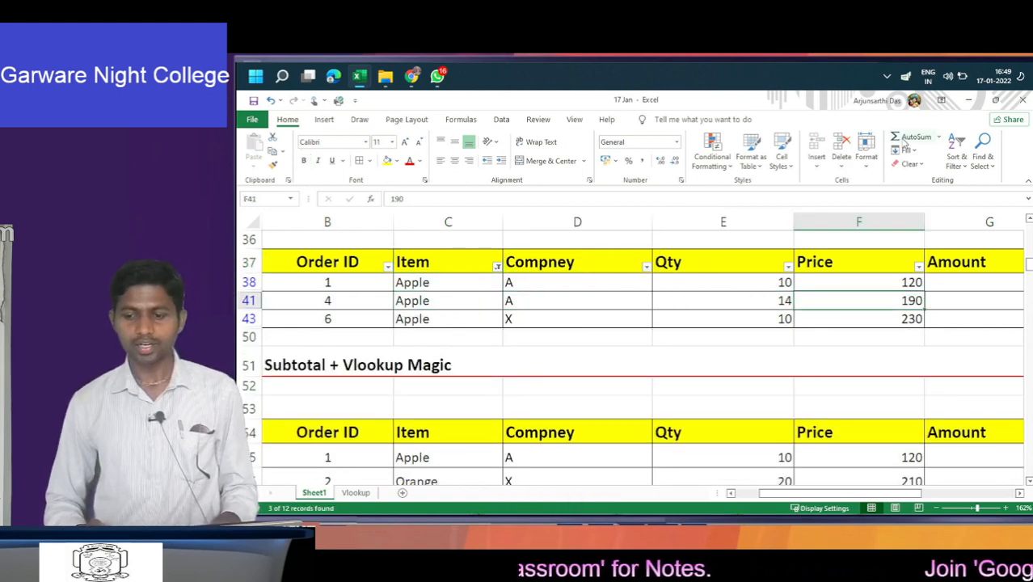
key("Right")
key("Down")
key("Down")
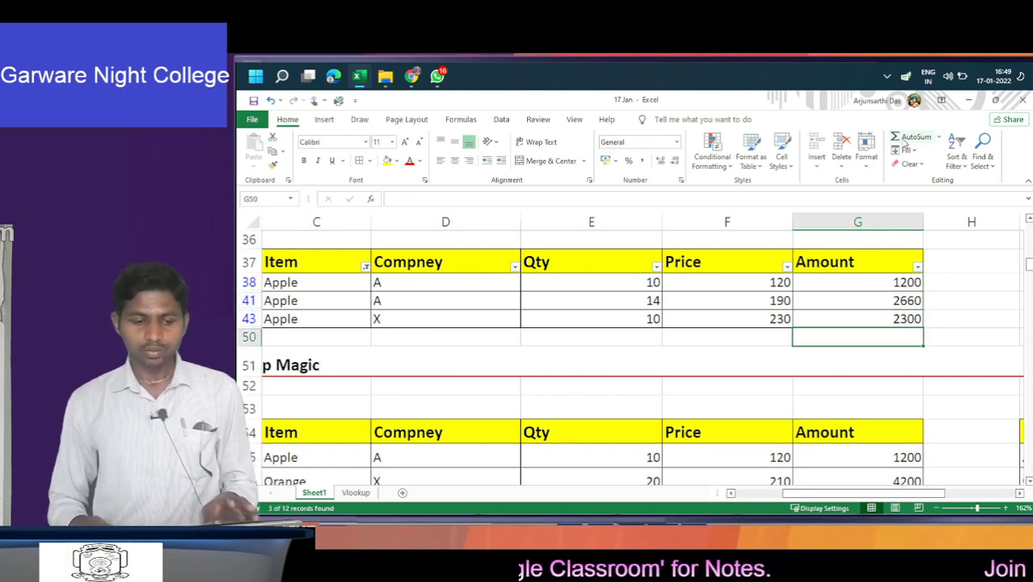
key("Left")
key("Home")
key("Up")
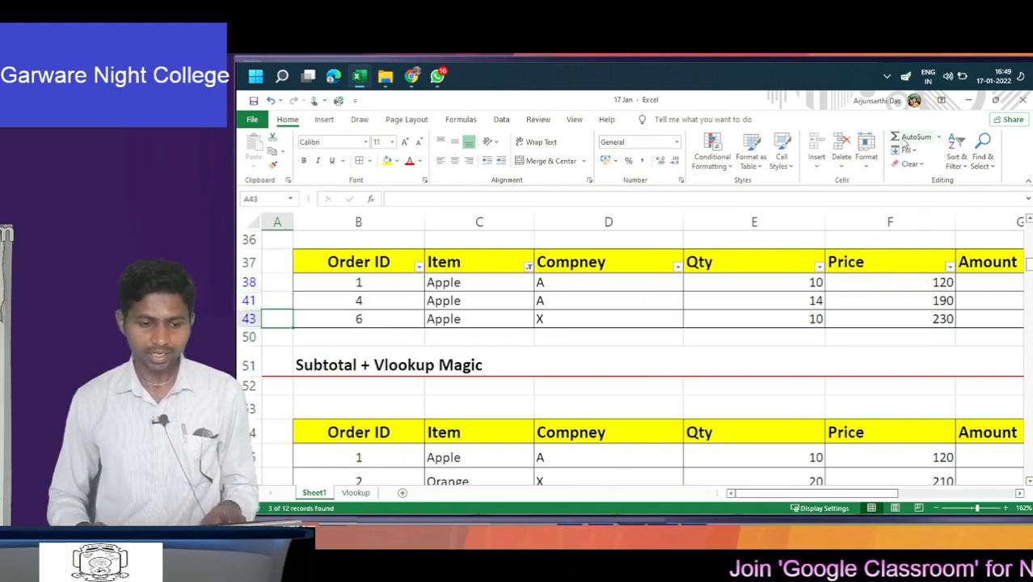
key("Right")
key("Right")
key("Right")
key("Right")
key("Right")
key("Right")
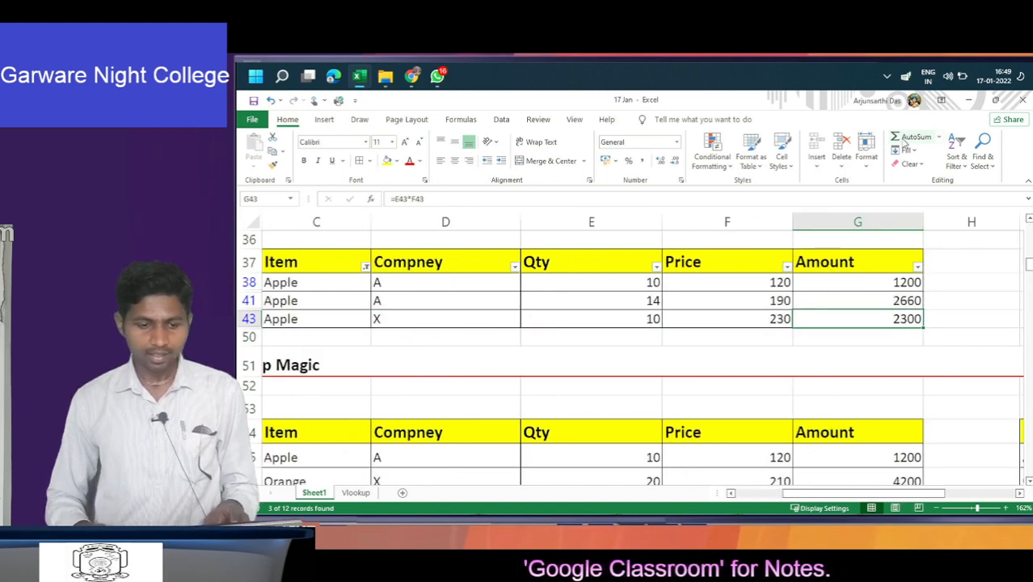
- Remove the filters from the order table and go to the Amount total below it
key("ctrl+shift+l")
key("Down")
key("Down")
key("Down")
key("Down")
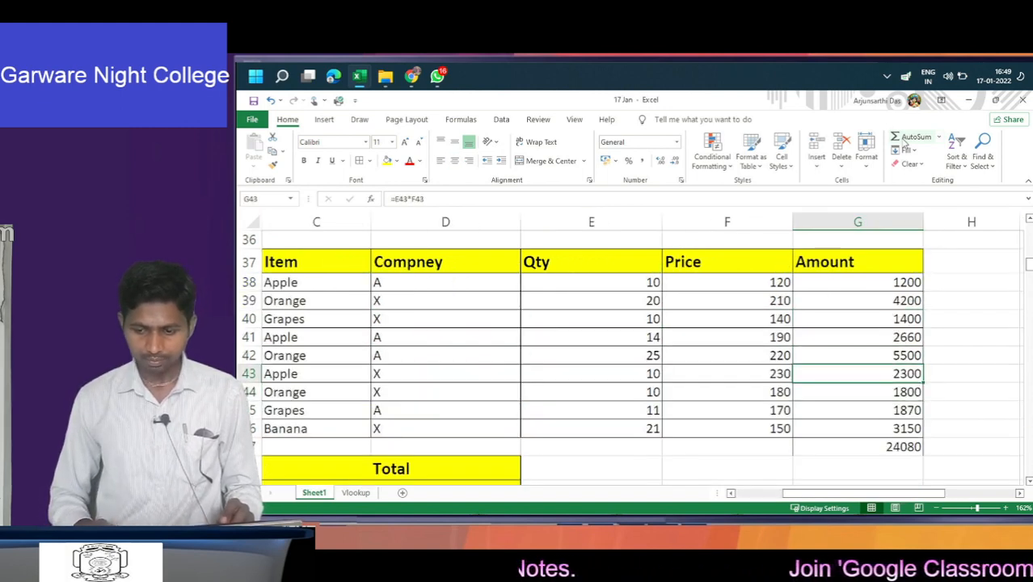
- Move the Amount sum formula from G47 to G48 in the Total row and check its formula
key("Left")
key("Left")
key("Left")
key("Left")
key("Left")
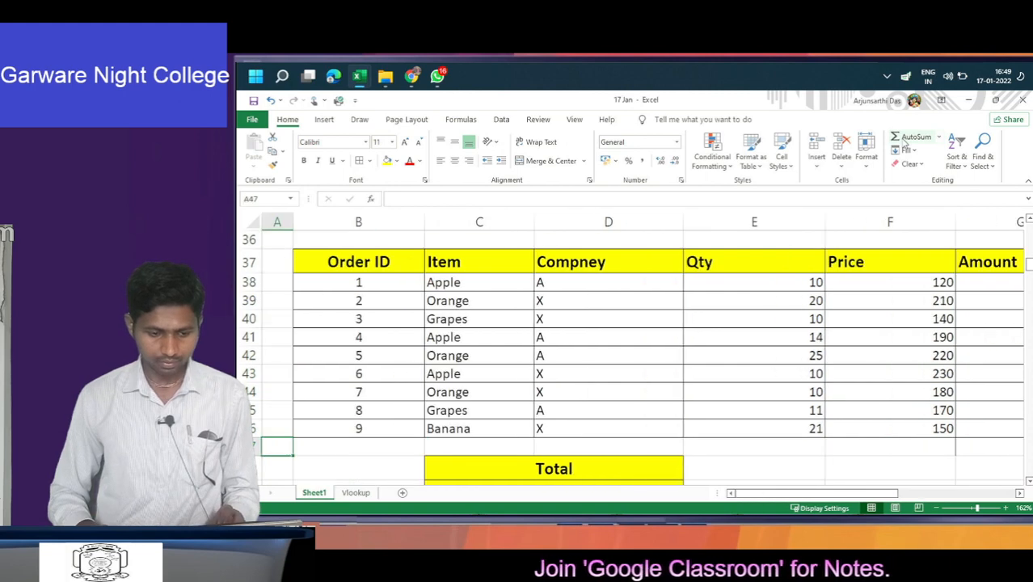
key("Right")
key("Right")
key("Right")
key("Right")
key("Right")
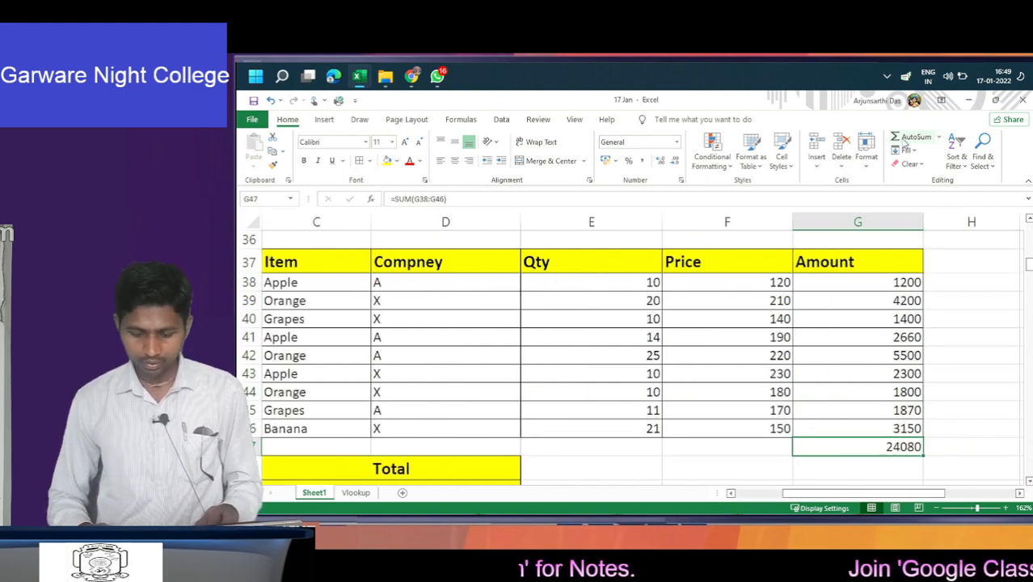
key("ctrl+c")
key("Down")
key("Return")
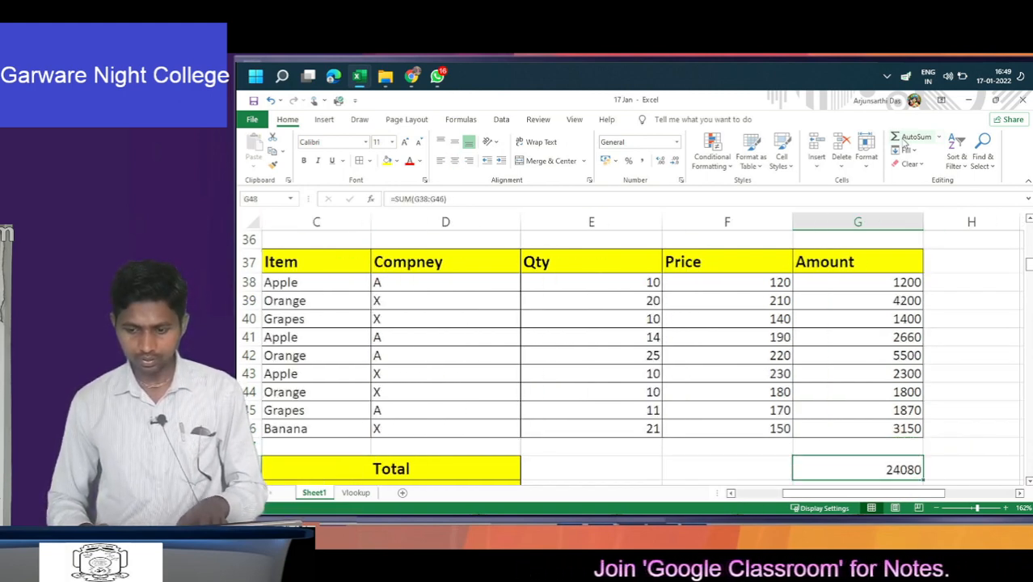
key("F2")
key("Escape")
- Reapply the filters to the order table's header row in row 37
key("Left")
key("Left")
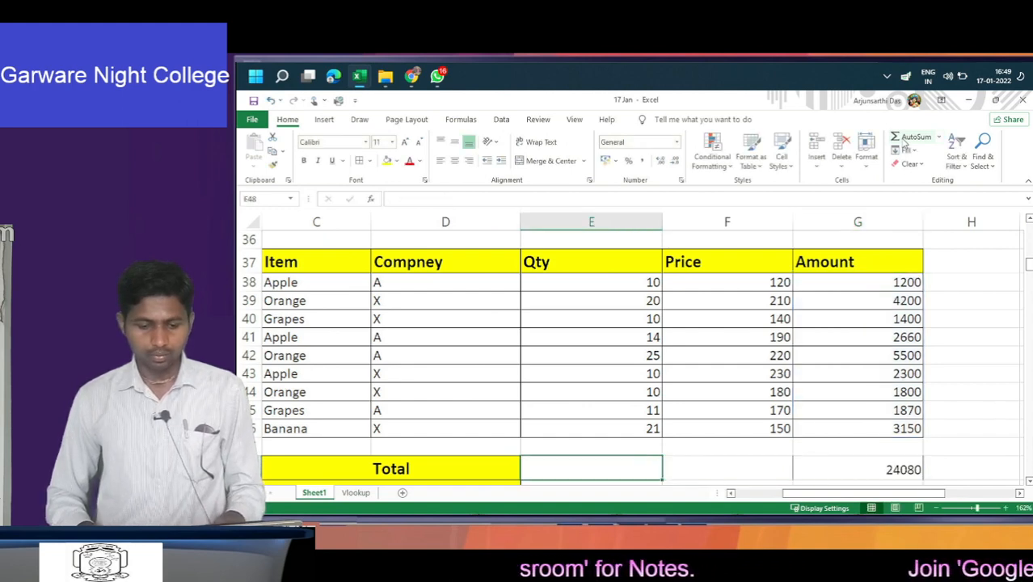
key("Up")
key("Up")
key("Up")
key("Up")
key("Up")
key("Up")
key("Up")
key("Up")
key("Up")
key("Up")
key("Up")
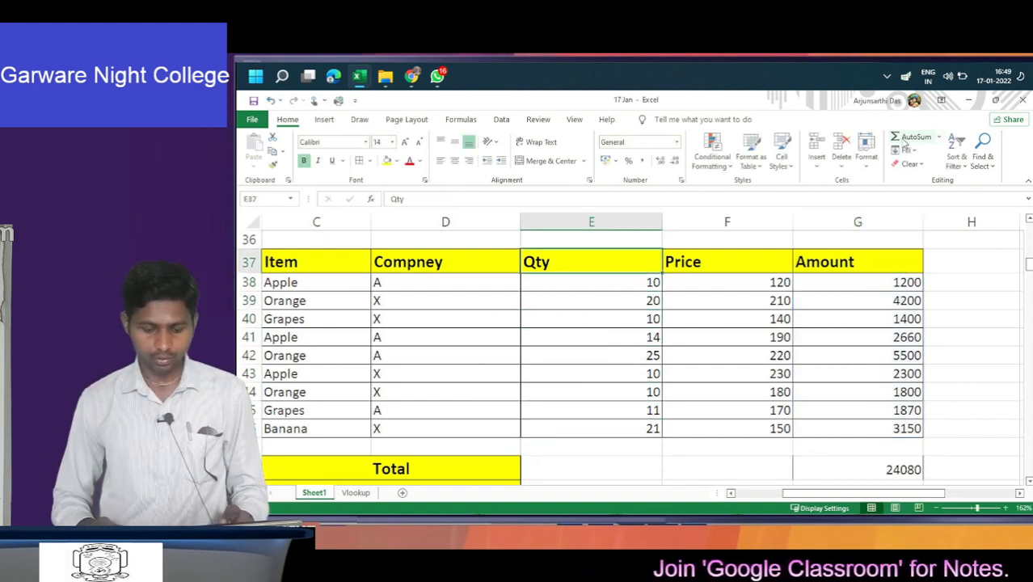
key("ctrl+shift+l")
- Filter the Item column so that only the Apple orders are shown above the Total row
key("Left")
key("Left")
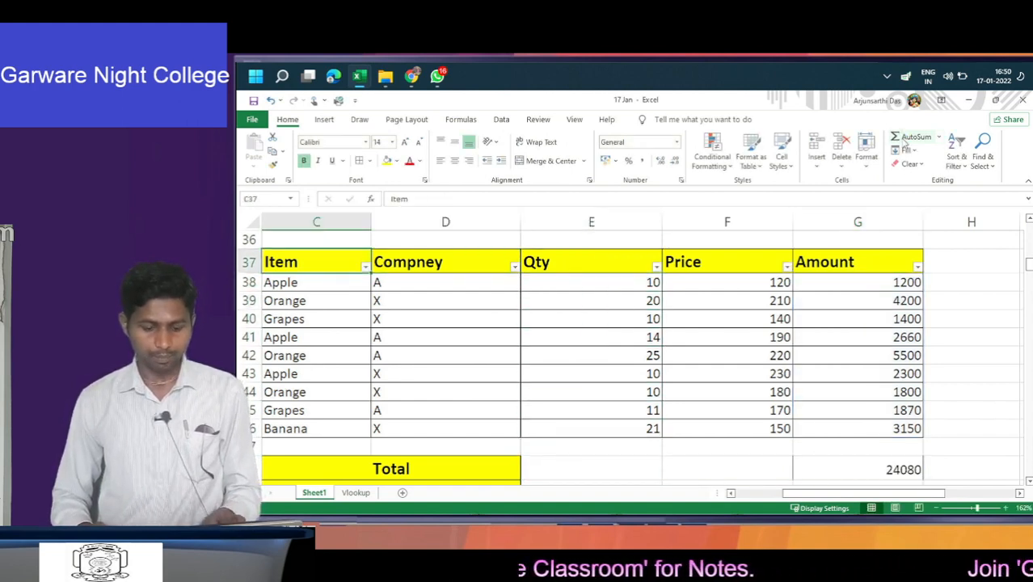
key("alt+Down")
key("Down")
key("Down")
key("Down")
key("Down")
key("Down")
key("Down")
key("Down")
key("Down")
key("Down")
key("space")
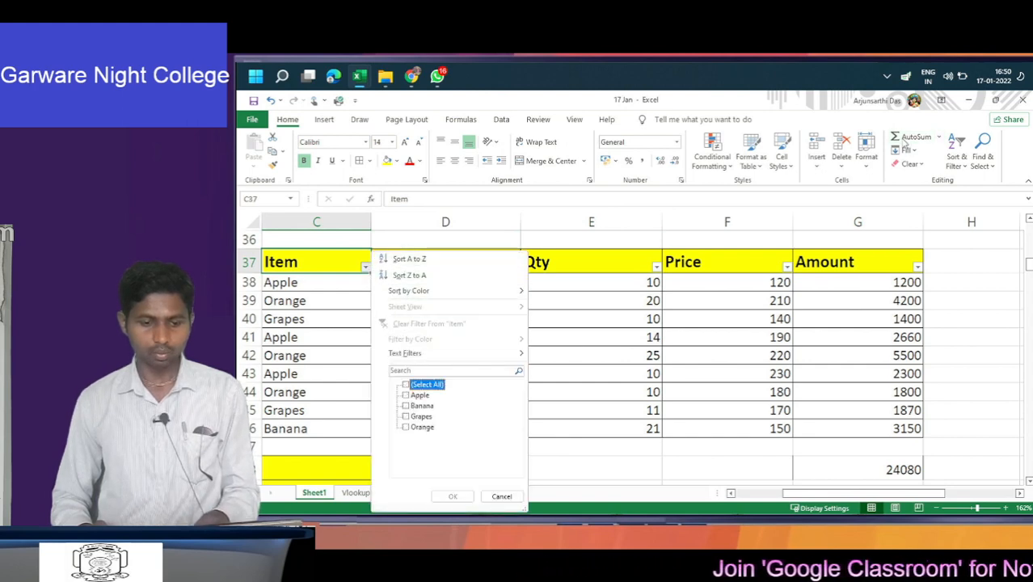
key("Down")
key("space")
key("Return")
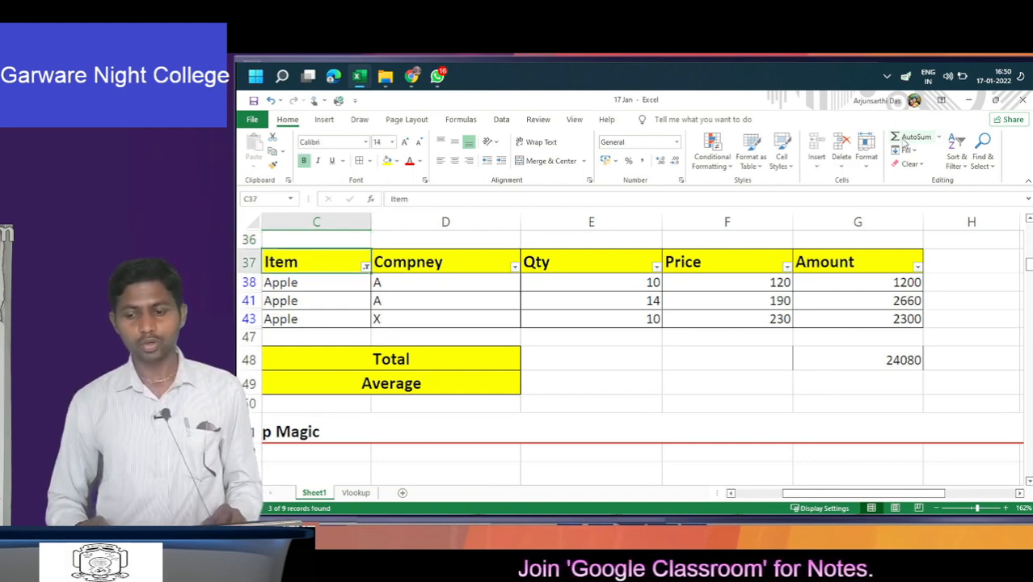
- Select the visible Amount cells of the Apple orders to compare their sum with the Total row
key("Down")
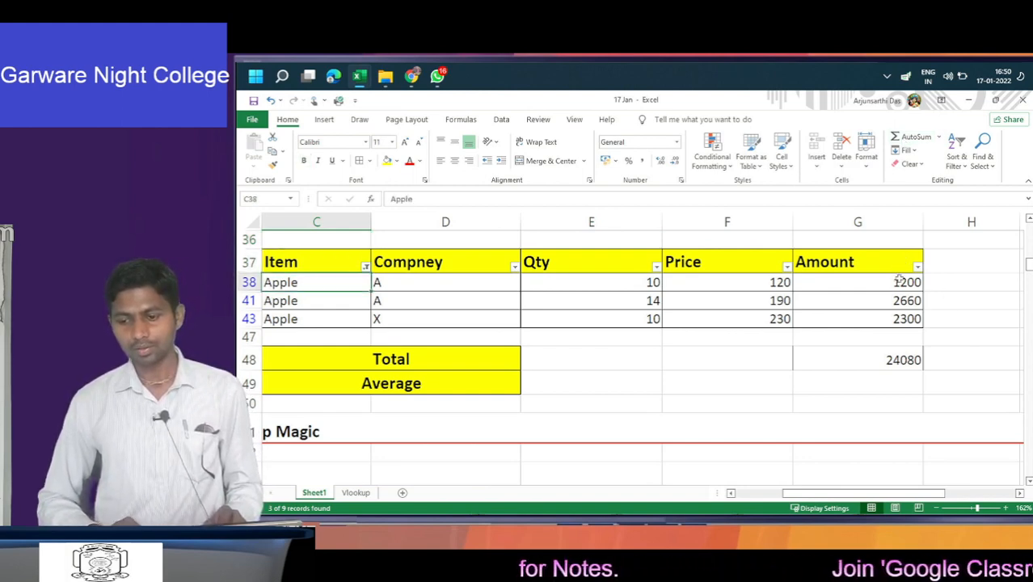
left_click_drag(898, 280, 896, 321)
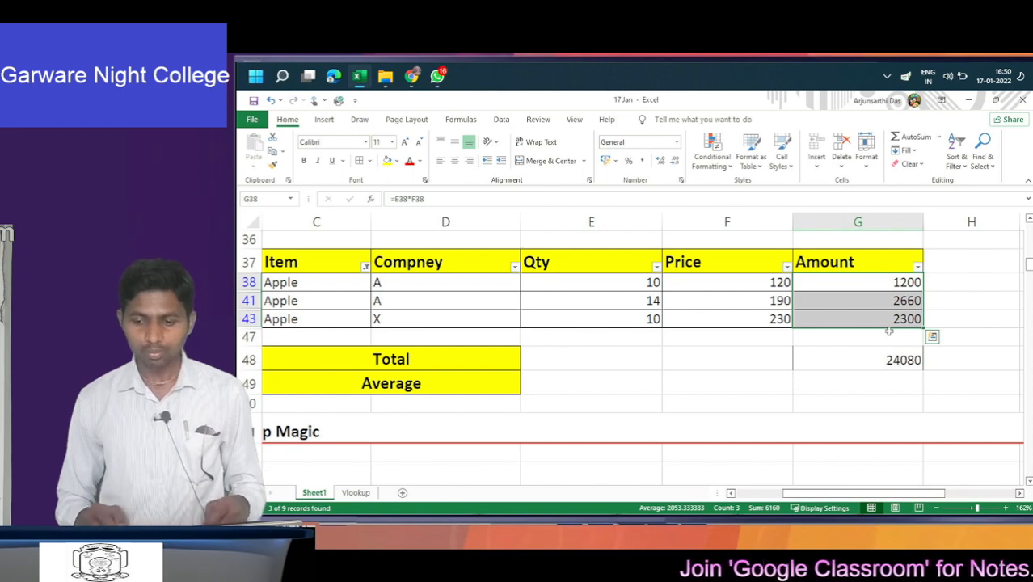
key("Left")
key("Left")
key("Left")
key("Left")
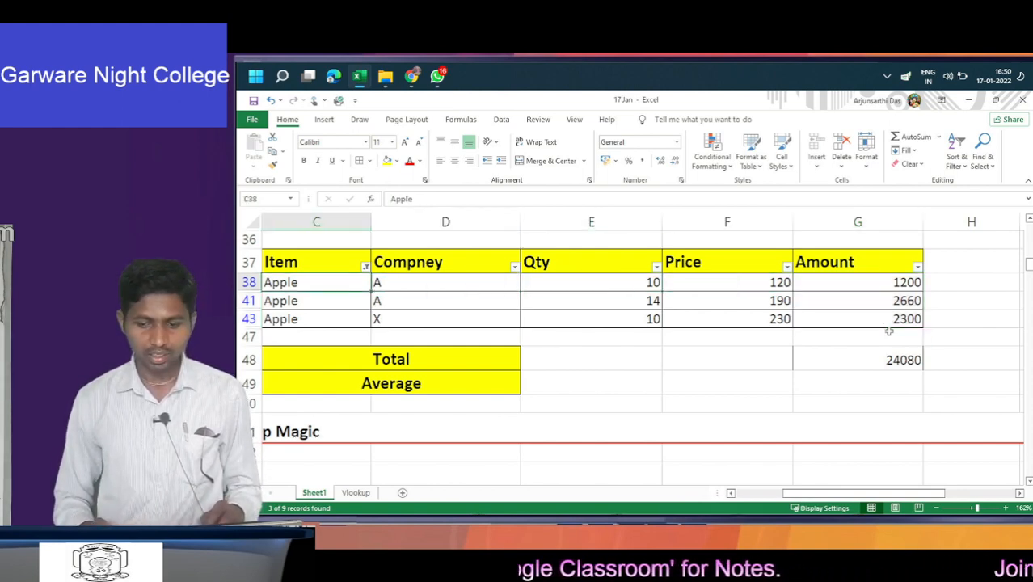
- Review the filtered Apple orders and the table headers from the Item column across to Amount
key("Right")
key("Right")
key("Right")
key("Right")
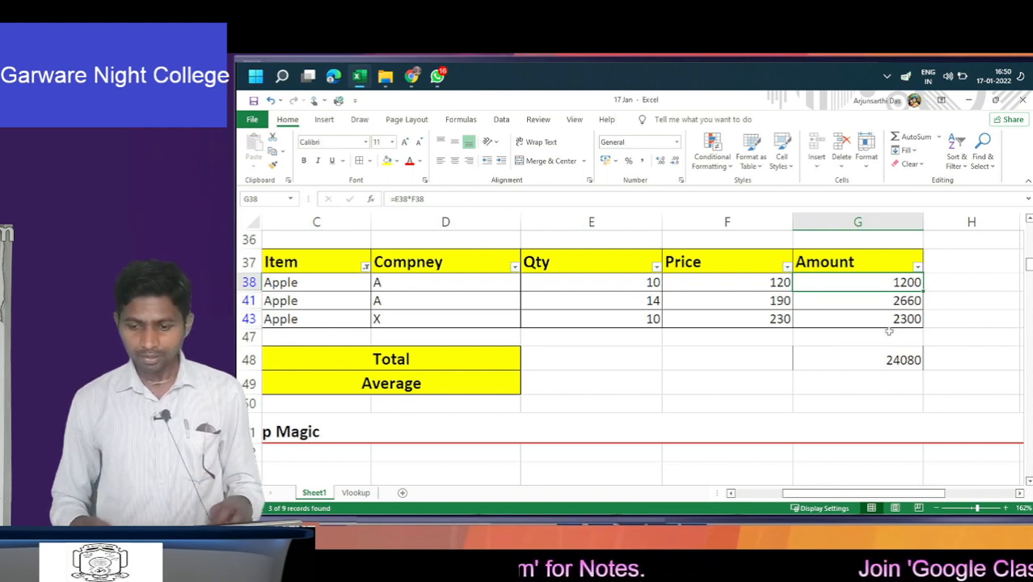
key("Left")
key("Left")
key("Left")
key("Left")
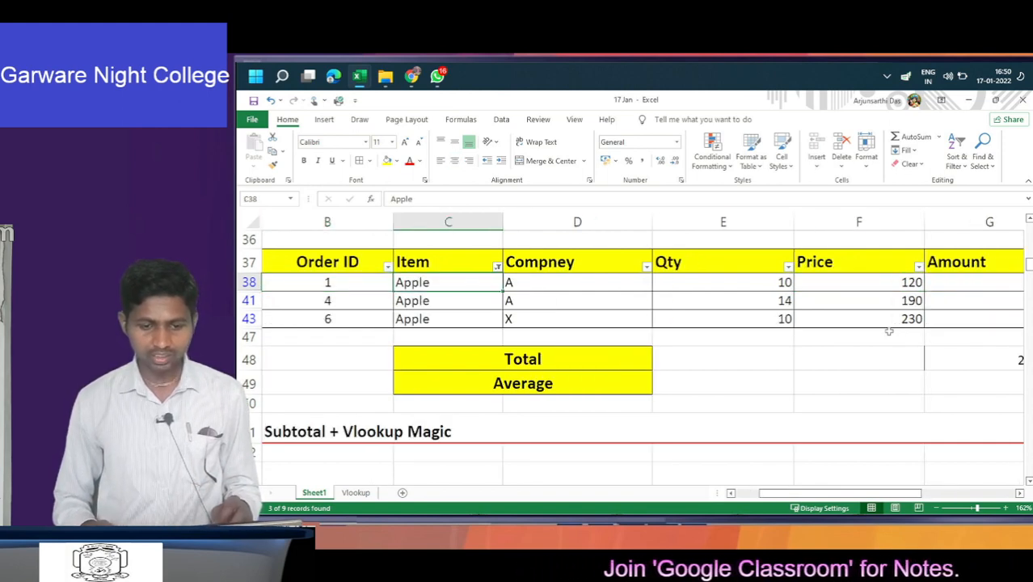
key("Up")
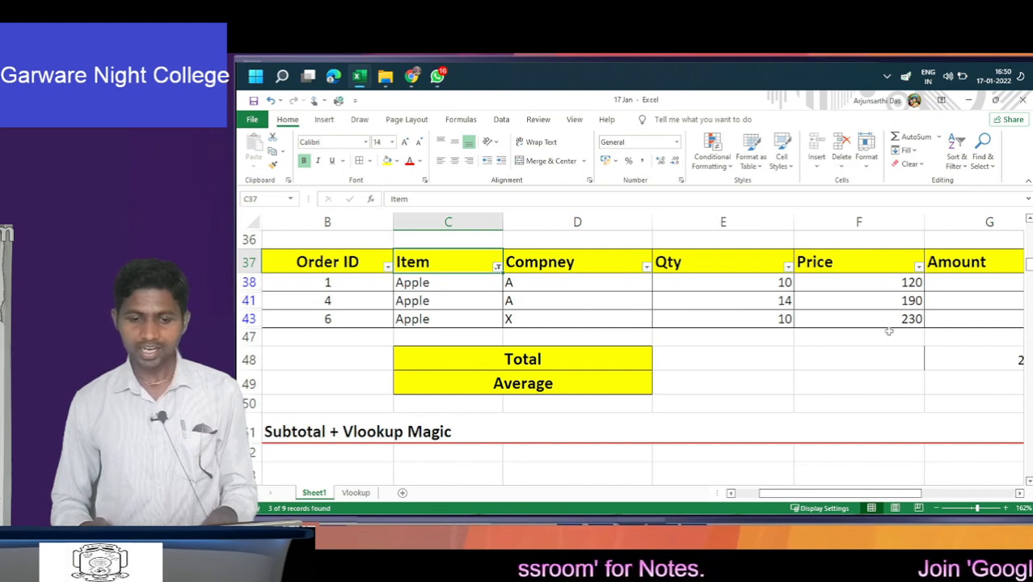
key("Right")
key("Right")
key("Right")
key("Right")
key("Right")
- Remove the Apple filter from the Item column by selecting all items, so every order is listed
key("Left")
key("Left")
key("Left")
key("Left")
key("Left")
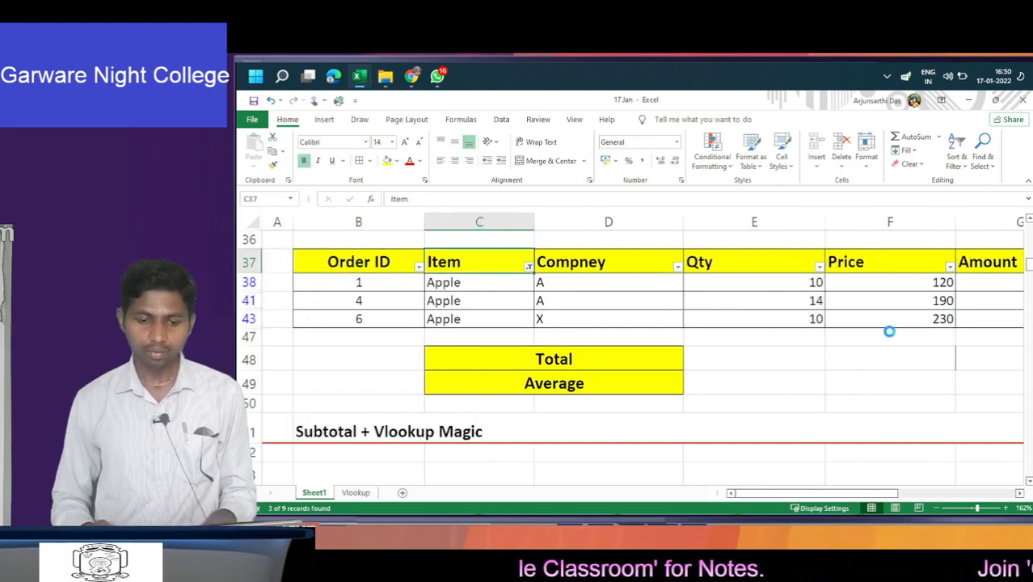
key("alt+Down")
key("Down")
key("Down")
key("Down")
key("Down")
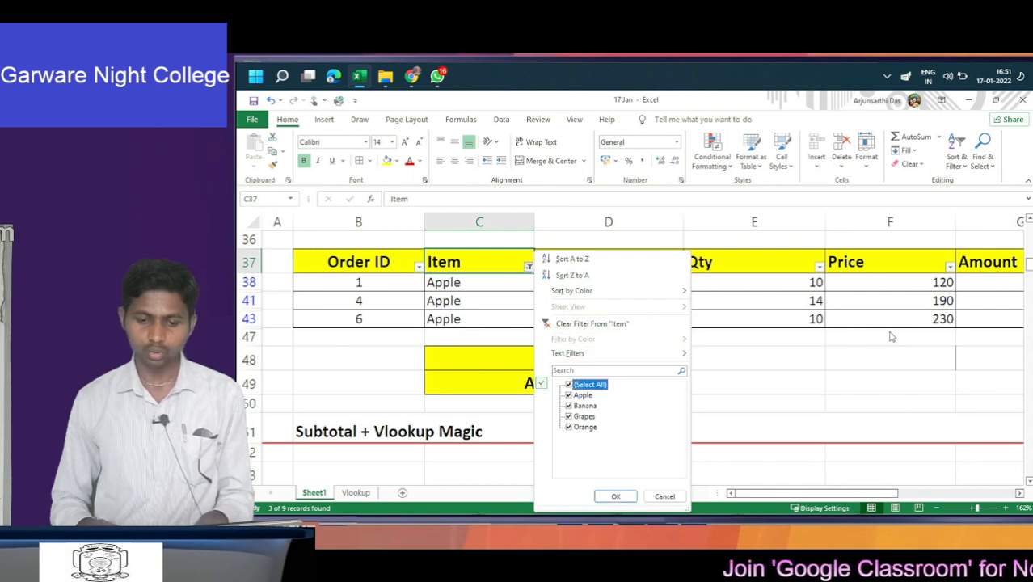
key("Return")
key("Down")
key("Down")
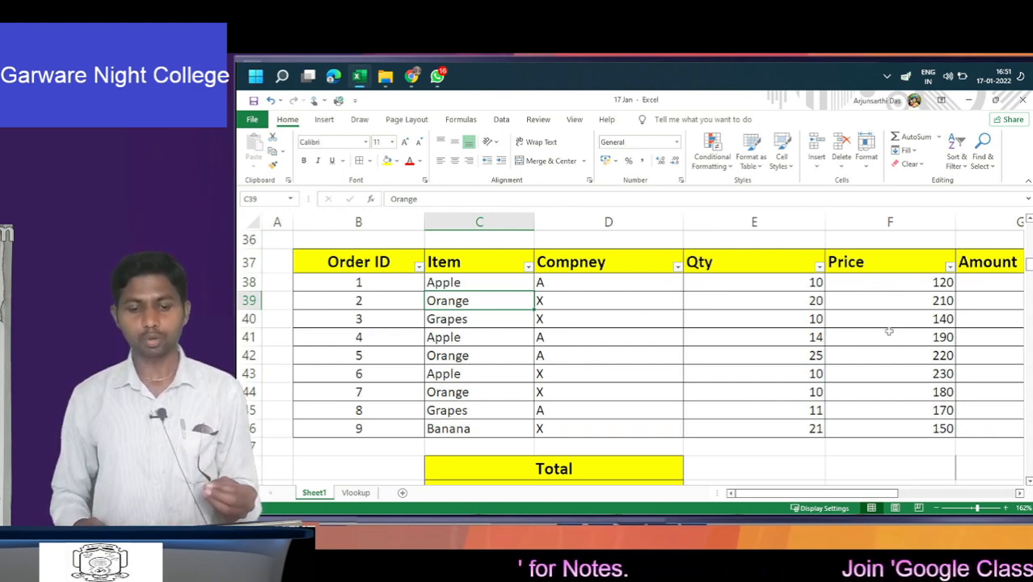
- Look over the unfiltered orders in the Compney and Qty columns and the empty Total and Average rows below them
key("Right")
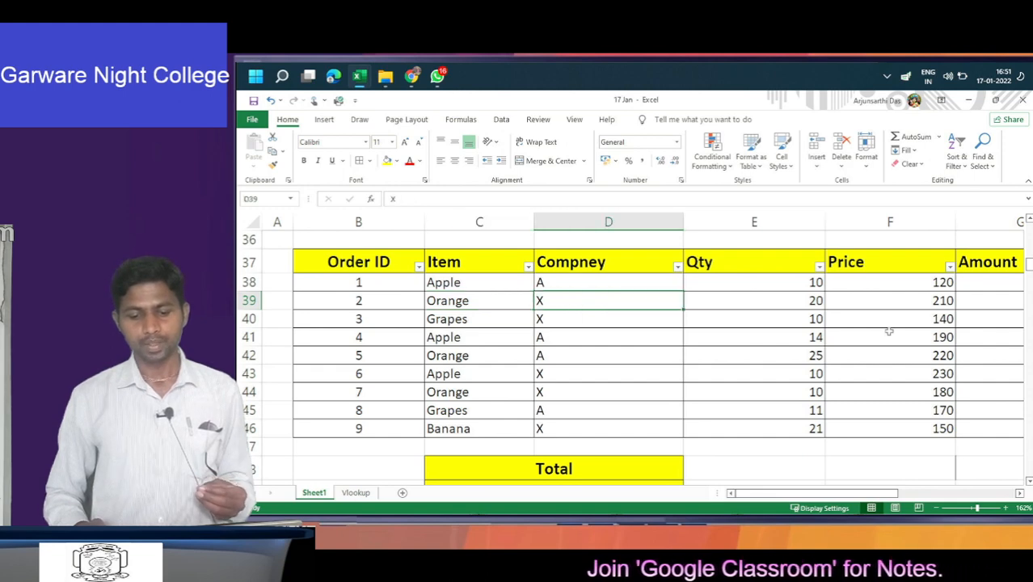
key("Down")
key("Down")
key("Down")
key("Down")
key("Down")
key("Down")
key("Down")
key("Down")
key("Down")
key("Right")
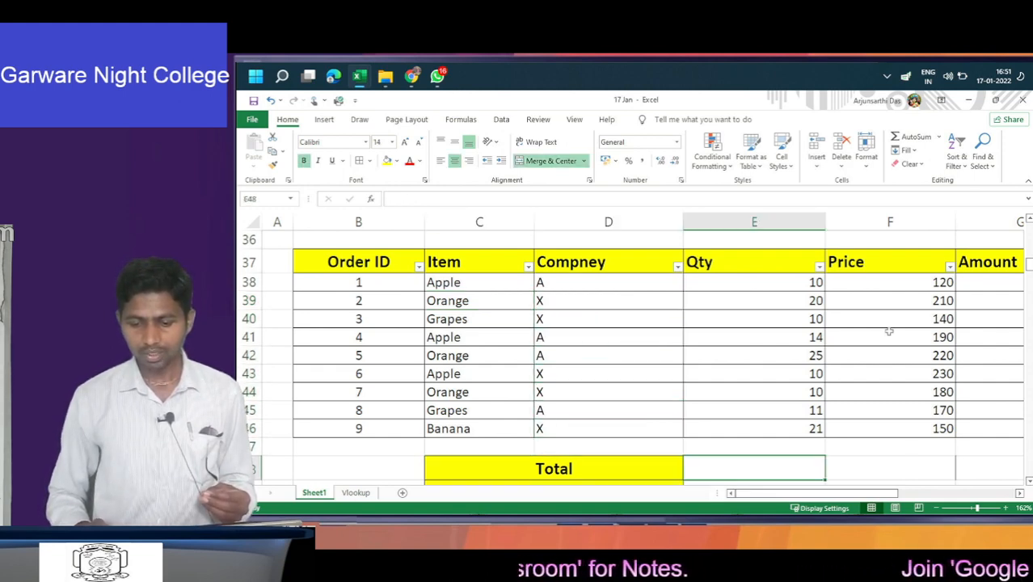
scroll(889, 332, "down", 1)
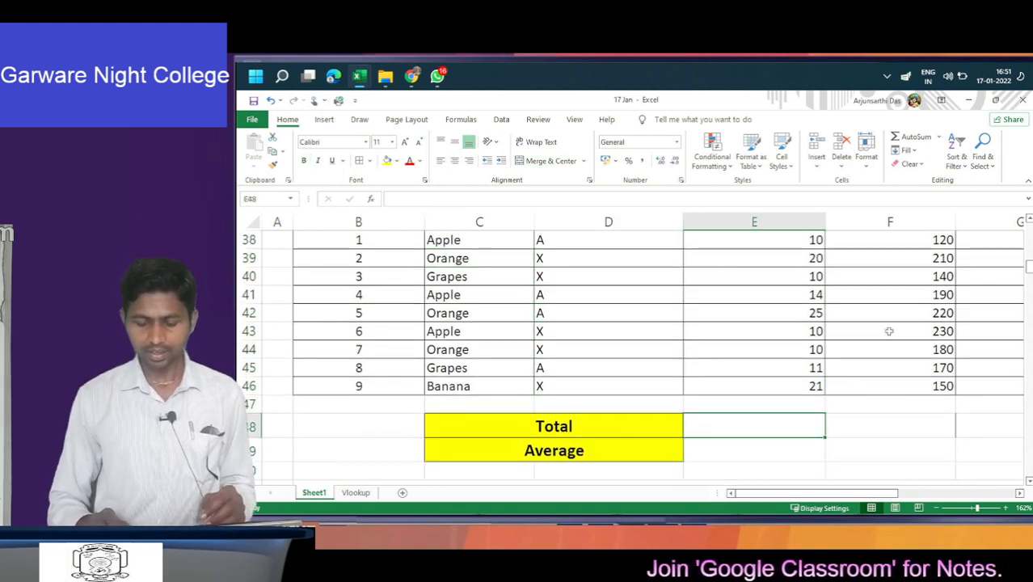
key("Up")
key("Up")
key("Up")
key("Up")
key("Up")
key("Up")
key("Up")
key("Up")
key("Up")
key("Up")
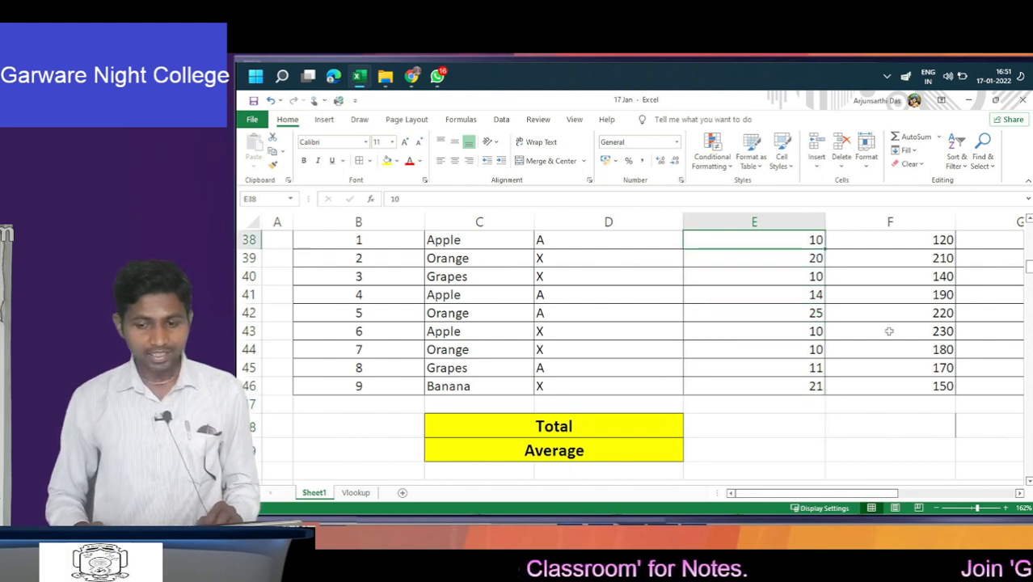
key("Up")
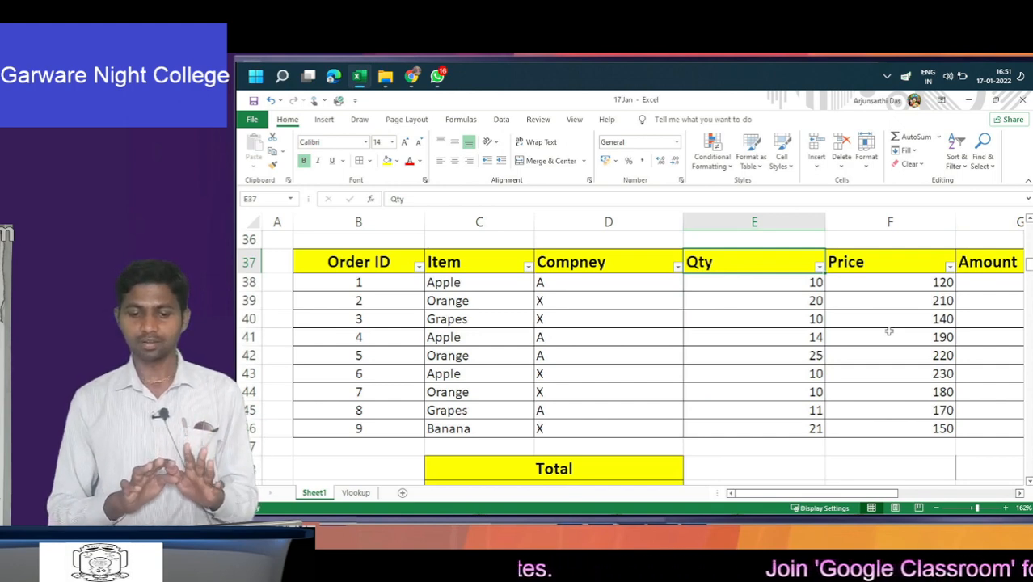
- Check the Amount column of the unfiltered orders down to the Total formula in G48
key("Right")
key("Right")
key("Down")
key("Down")
key("Down")
key("Down")
key("Down")
key("Down")
key("Down")
key("Down")
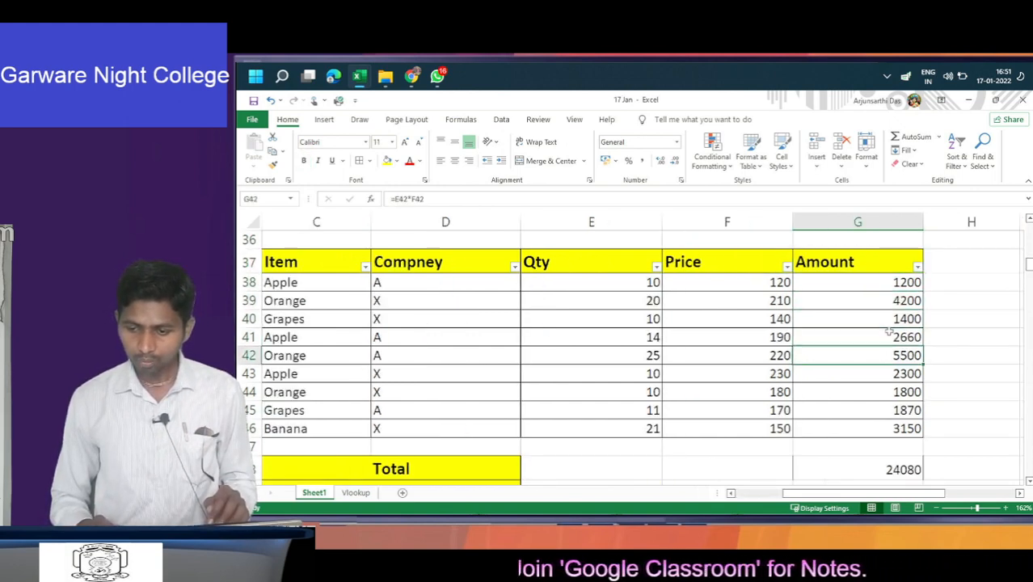
key("Down")
key("Down")
key("Down")
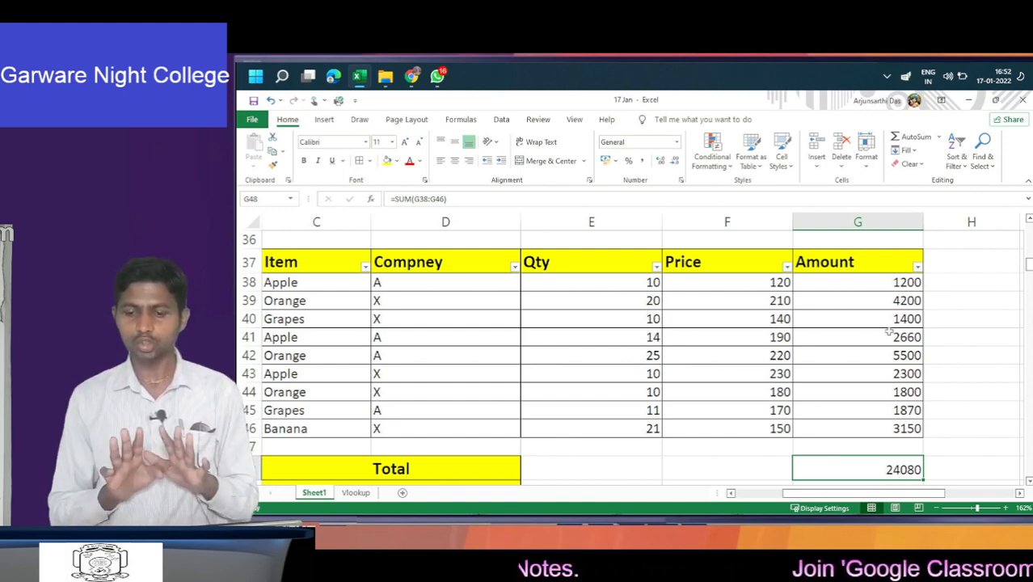
- Start a SUBTOTAL formula in E48 of the Total row with function number 9 for SUM
key("Left")
key("Left")
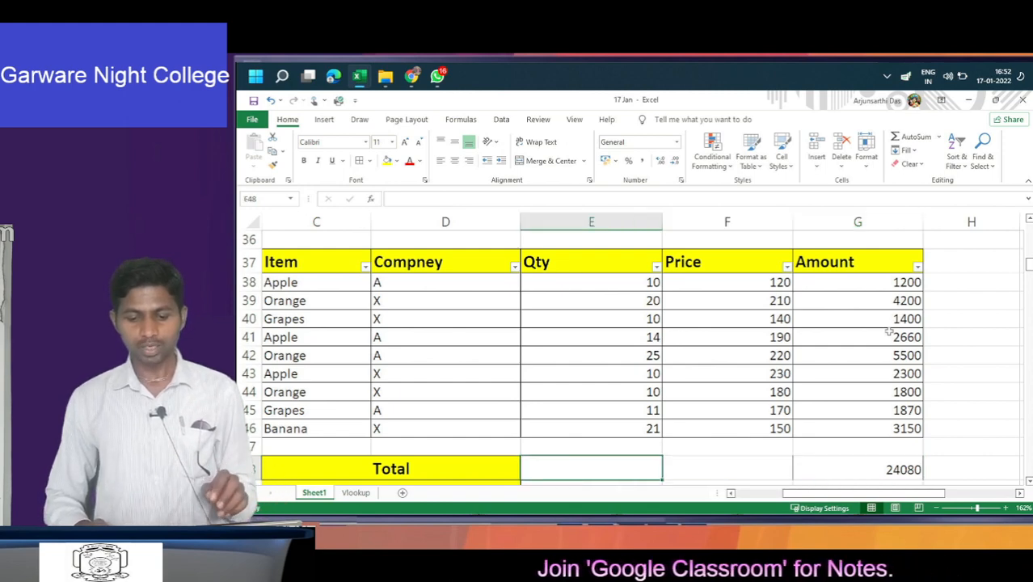
scroll(890, 332, "left", 2)
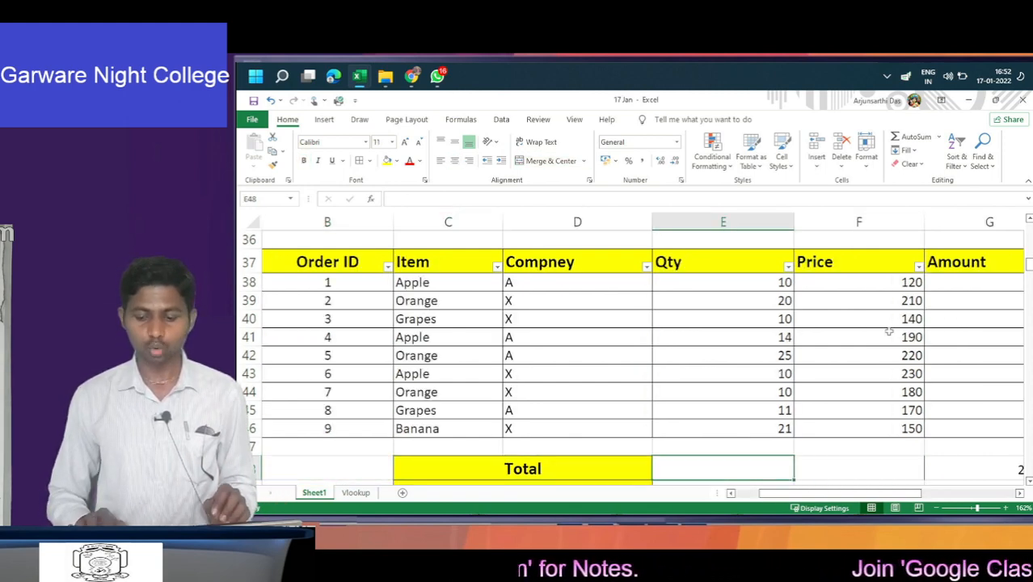
type("=")
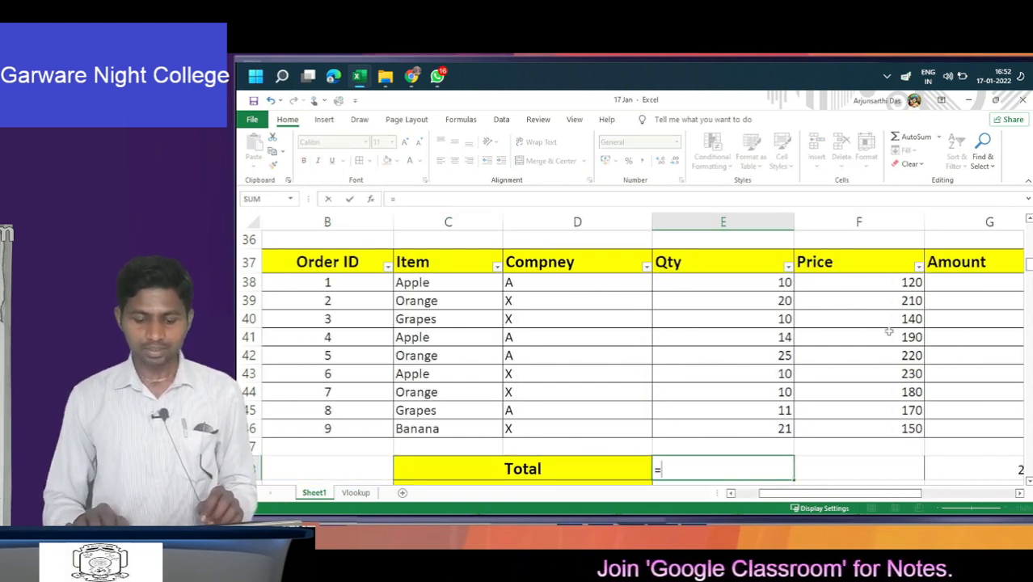
type("sub")
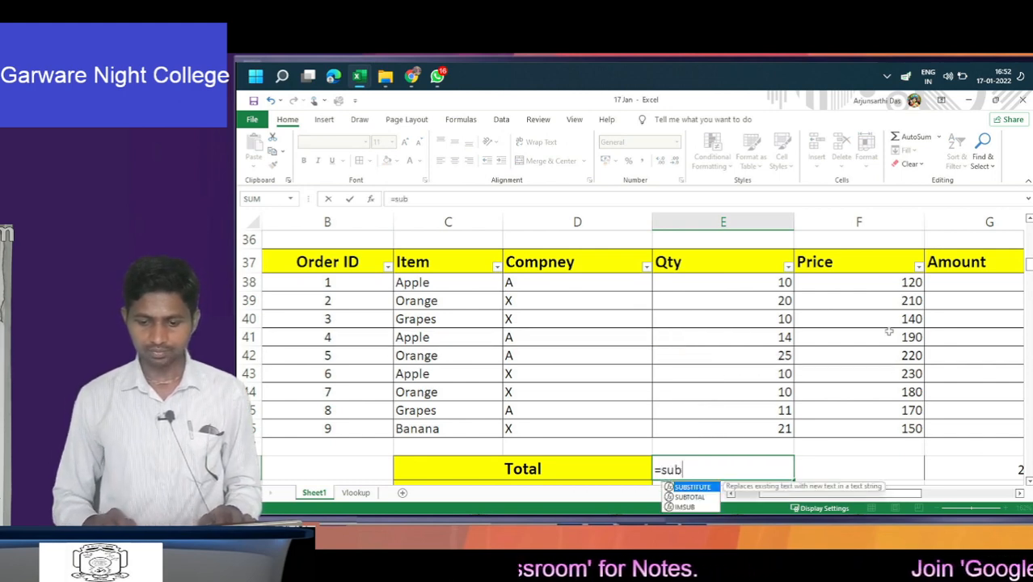
key("Down")
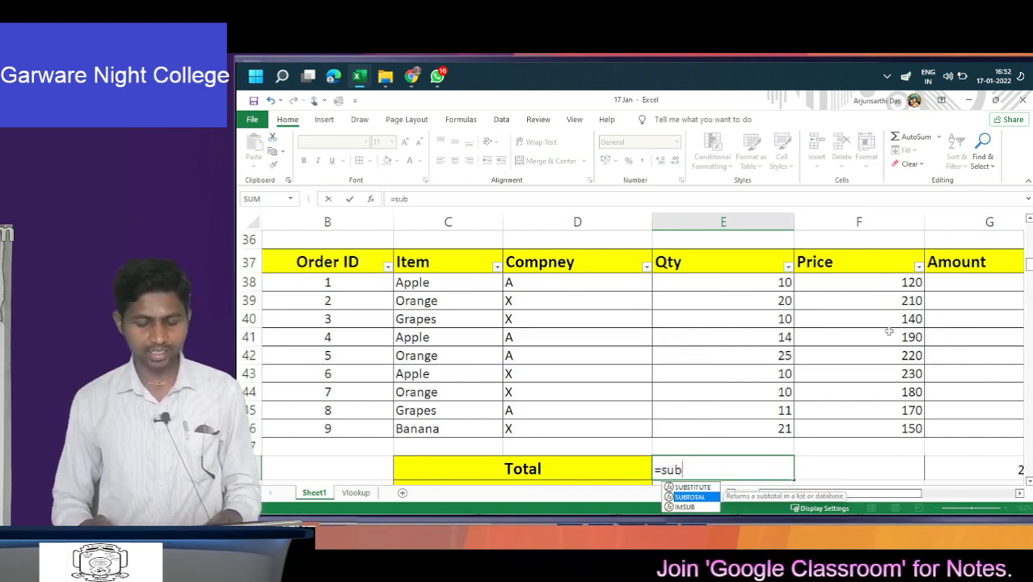
key("Tab")
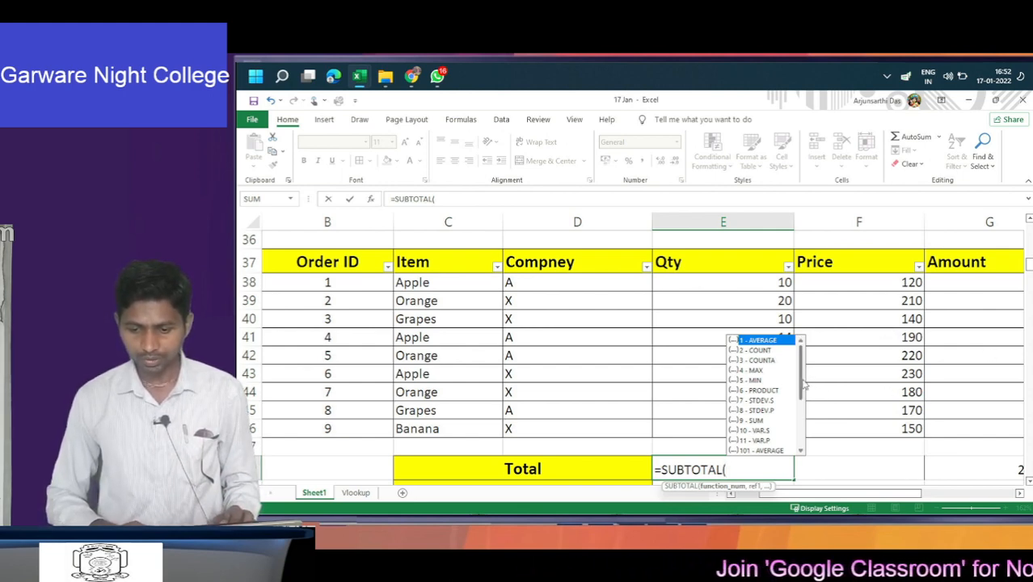
left_click_drag(802, 382, 802, 344)
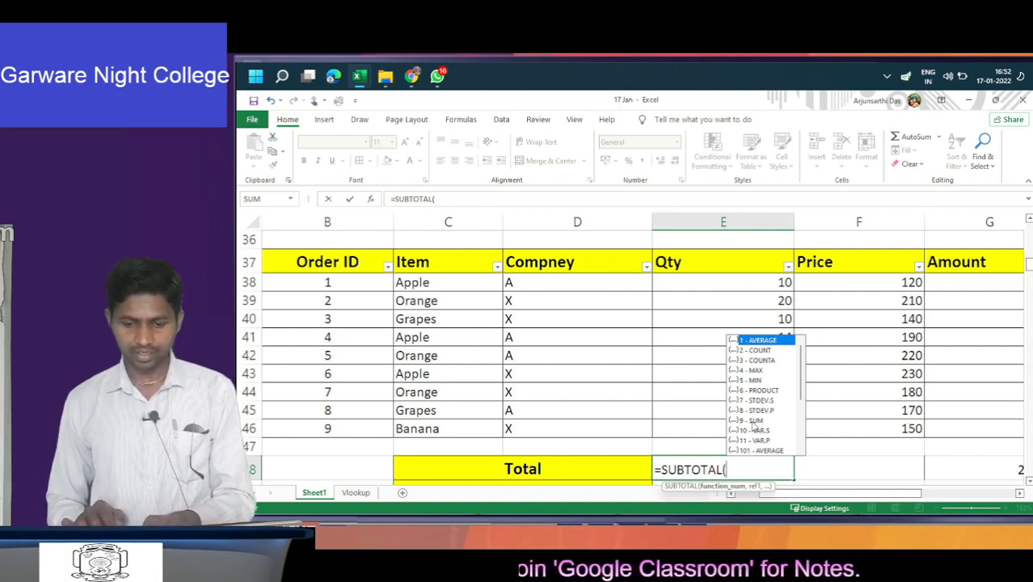
type("9")
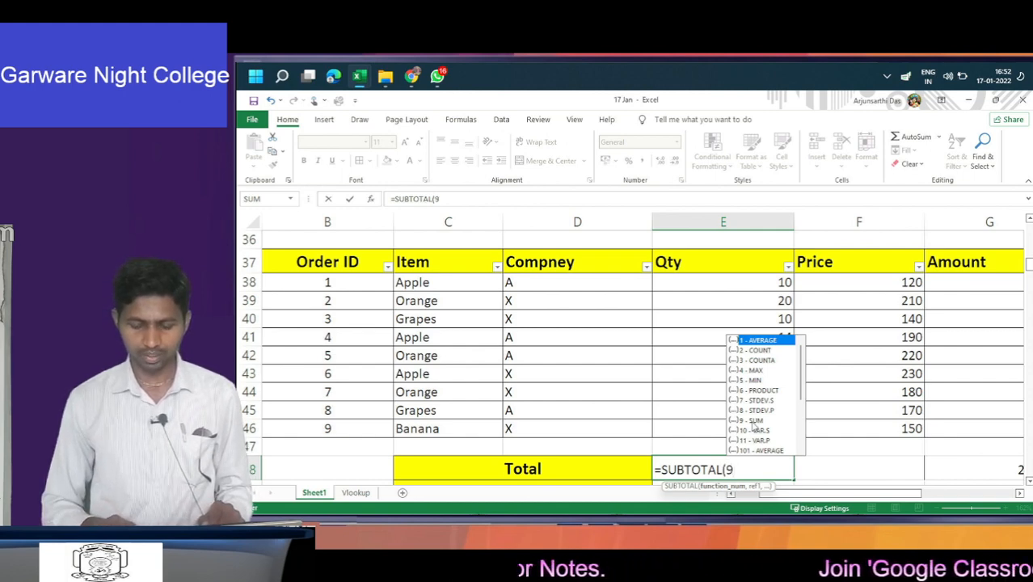
type(",")
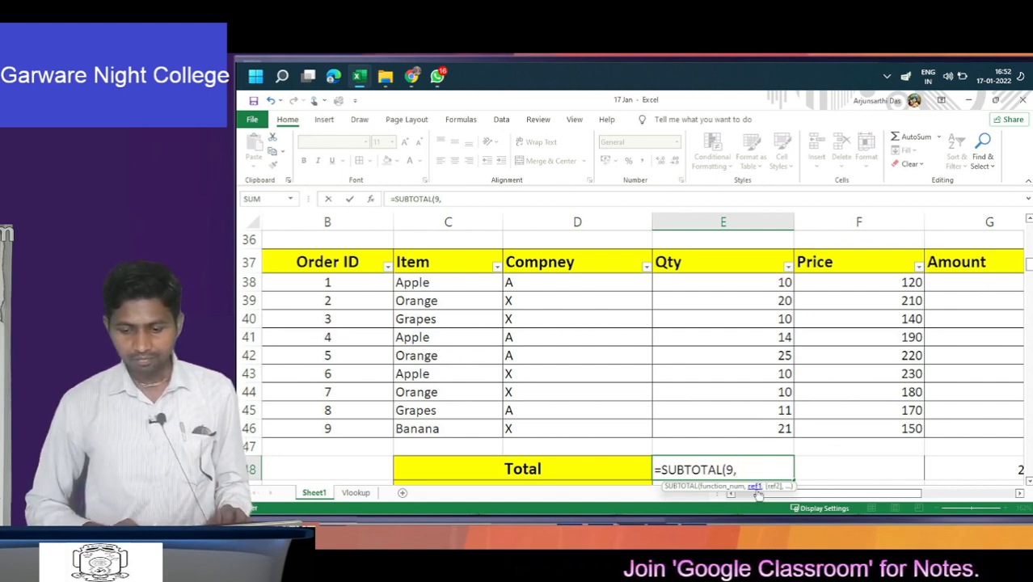
- Complete the Qty subtotal formula in E48 with the range E38:E46
left_click(767, 283)
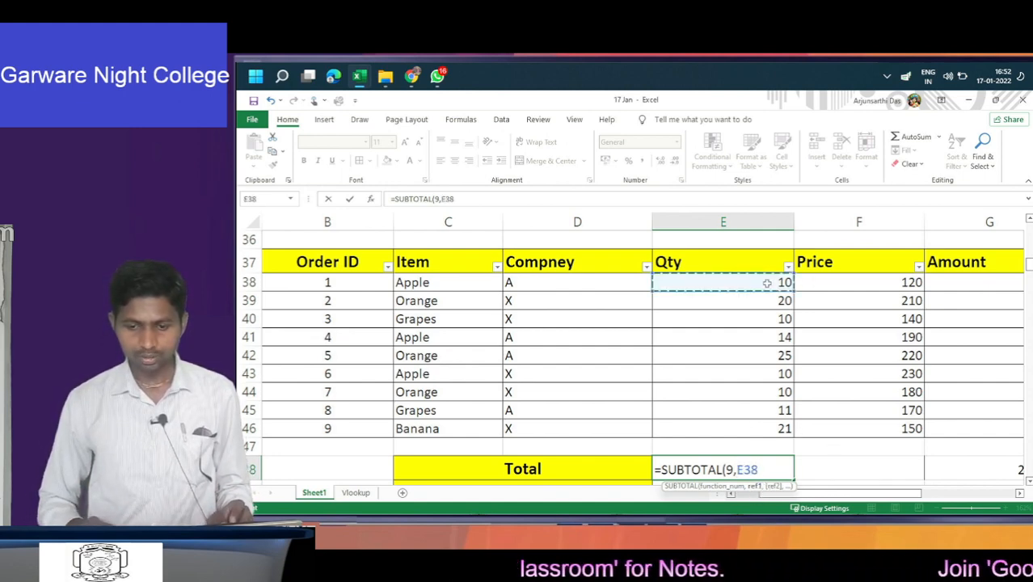
key("shift+Down")
key("shift+Down")
key("shift+Down")
key("shift+Down")
key("shift+Down")
key("shift+Down")
key("shift+Down")
key("shift+Down")
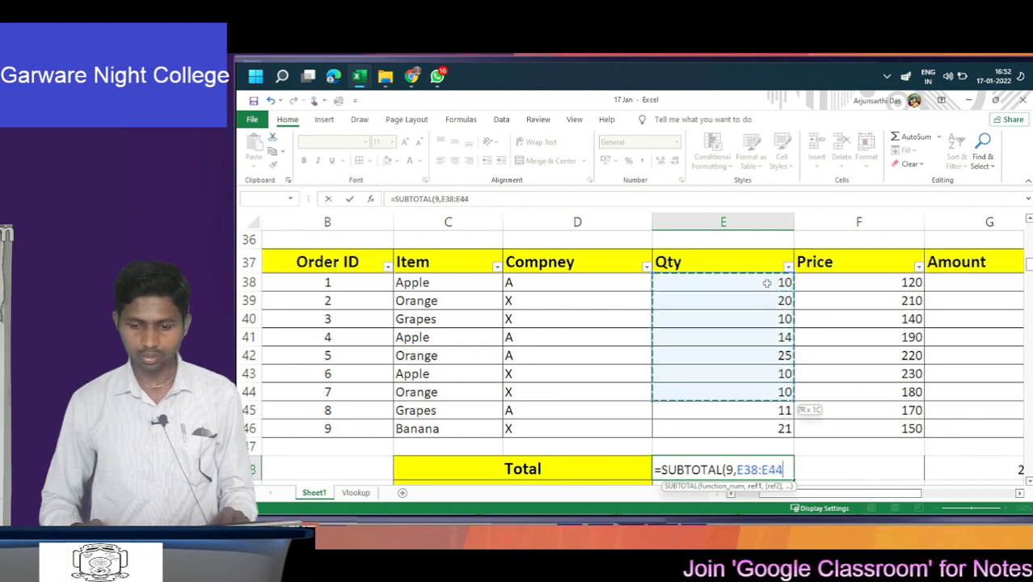
type(")")
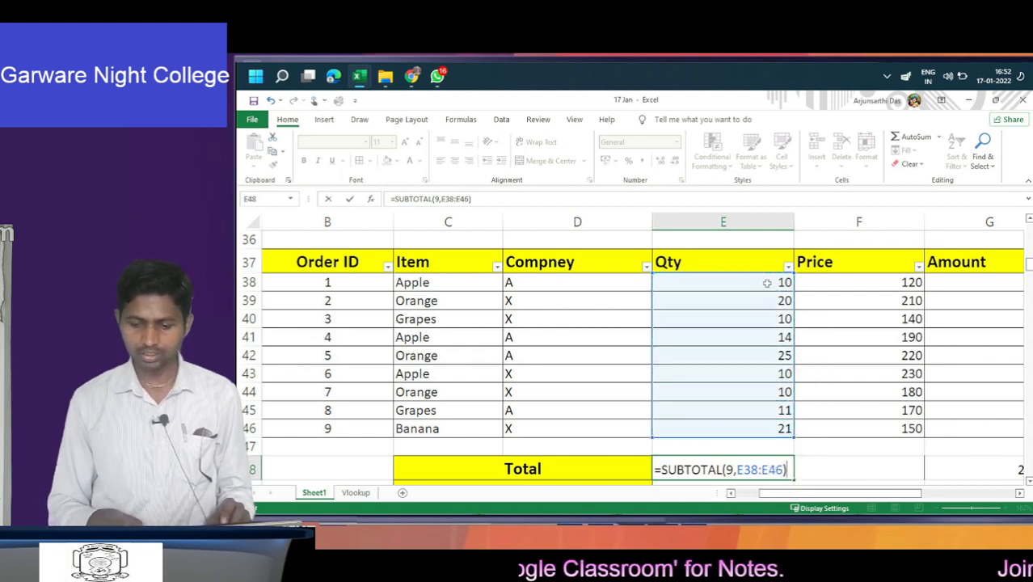
key("Return")
key("Up")
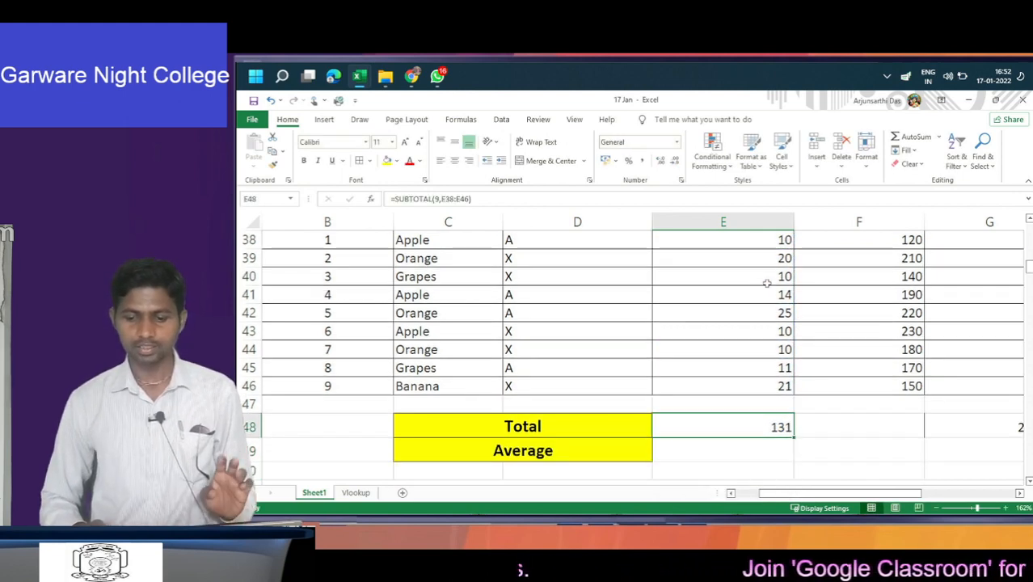
- Examine the Amount values from the header row down to the existing SUM formula in G48
key("Right")
key("Right")
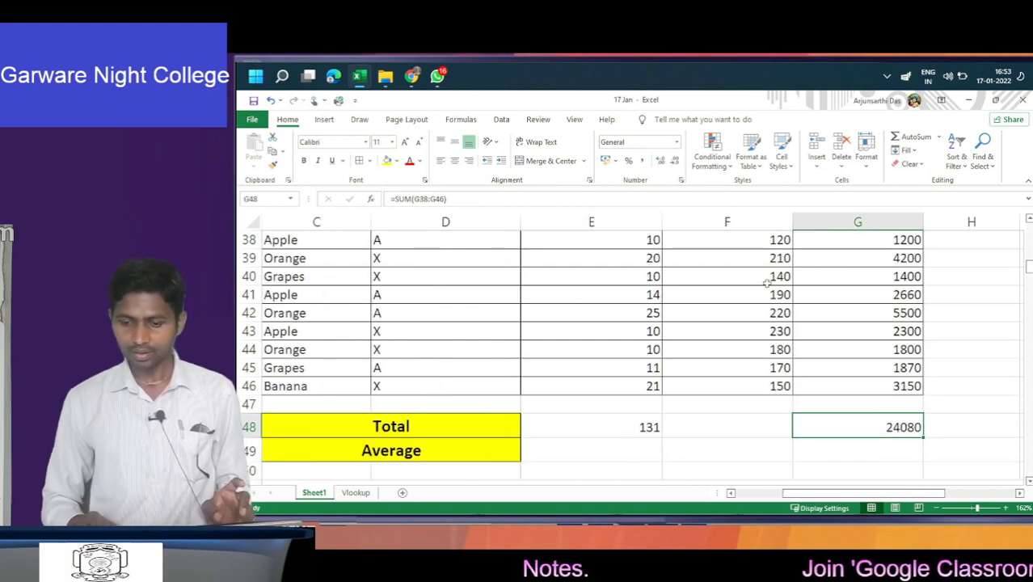
key("Up")
key("Up")
key("Up")
key("Up")
key("Up")
key("Up")
key("Up")
key("Up")
key("Up")
key("Up")
key("Up")
key("Up")
key("Down")
key("Down")
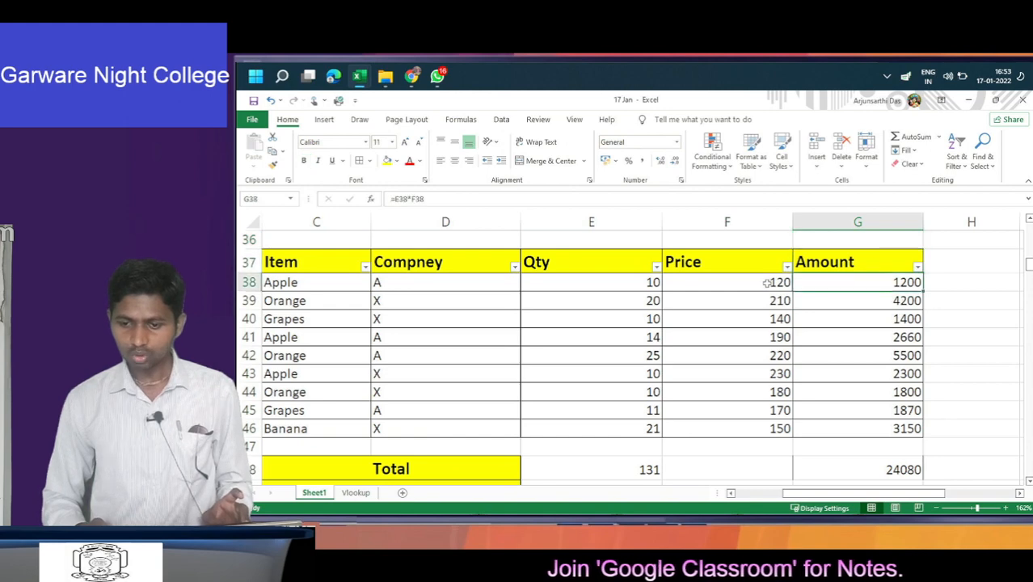
key("Down")
key("Down")
key("Down")
key("Down")
key("Down")
key("Down")
key("Down")
key("Down")
key("Down")
key("Down")
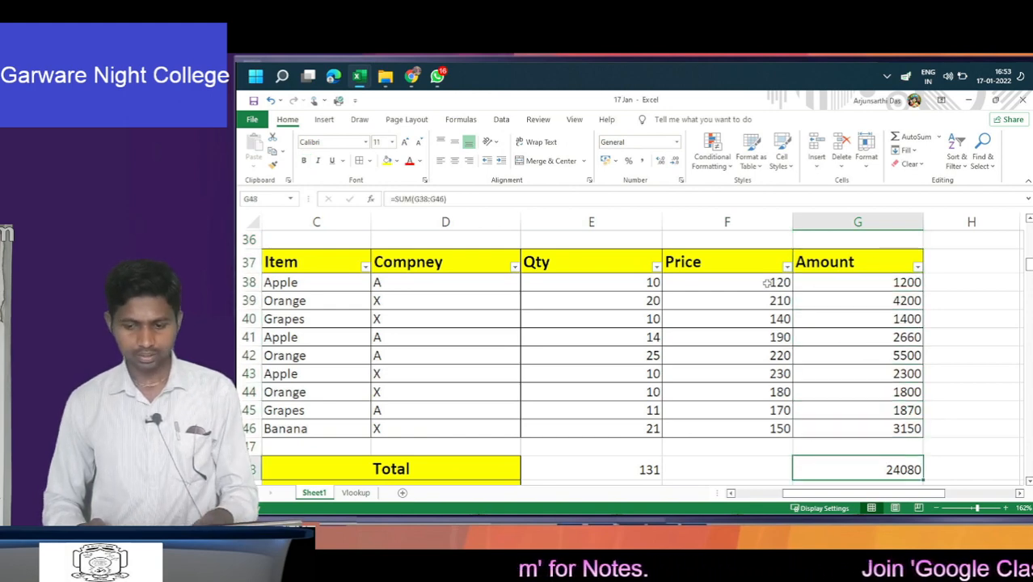
- Replace the SUM formula in G48 with the start of a SUBTOTAL formula using function number 9 for SUM
key("F2")
key("BackSpace")
key("BackSpace")
key("BackSpace")
key("BackSpace")
key("BackSpace")
key("BackSpace")
key("BackSpace")
key("BackSpace")
key("BackSpace")
key("BackSpace")
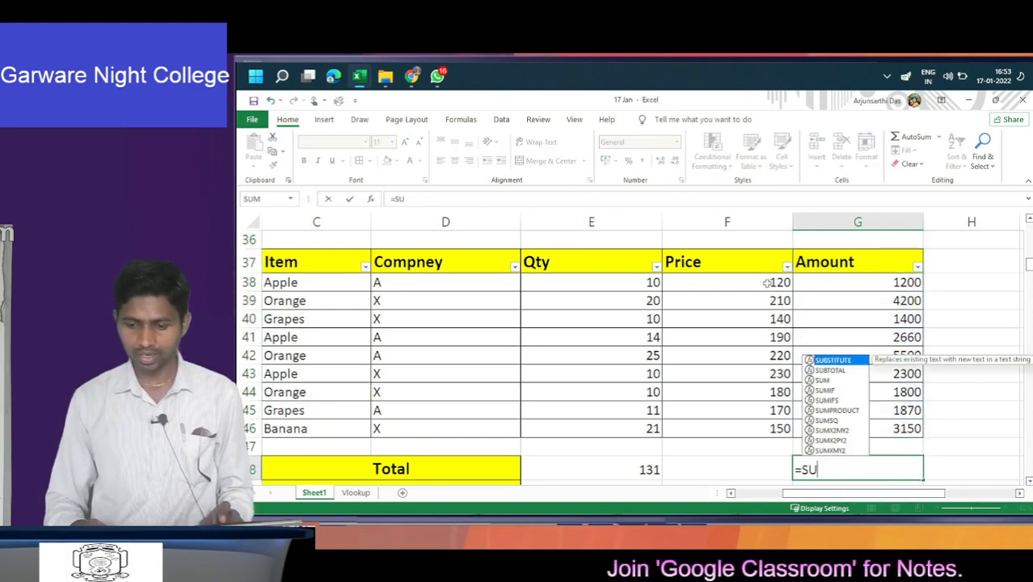
key("BackSpace")
key("BackSpace")
type("su")
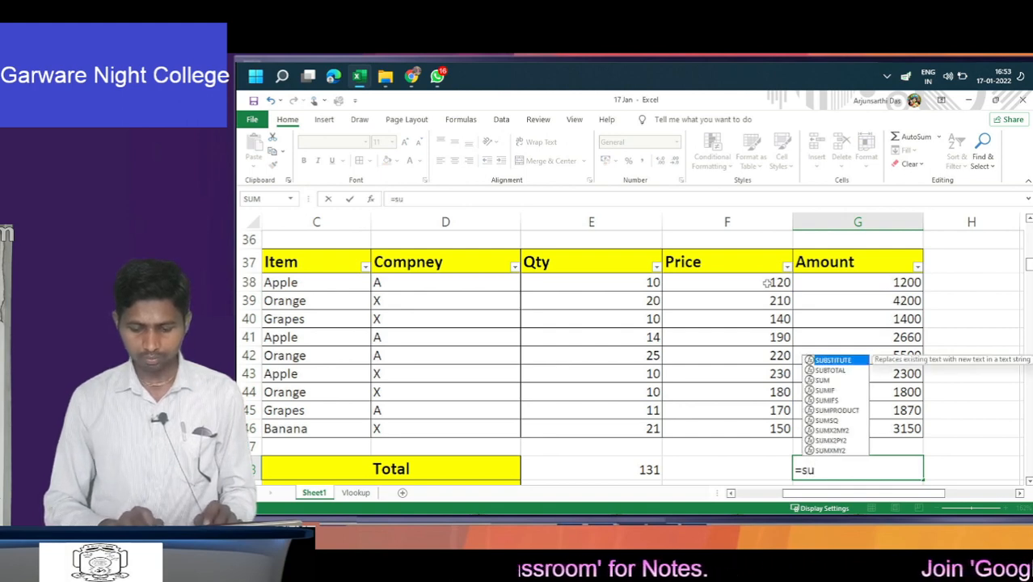
type("n")
key("BackSpace")
type("b")
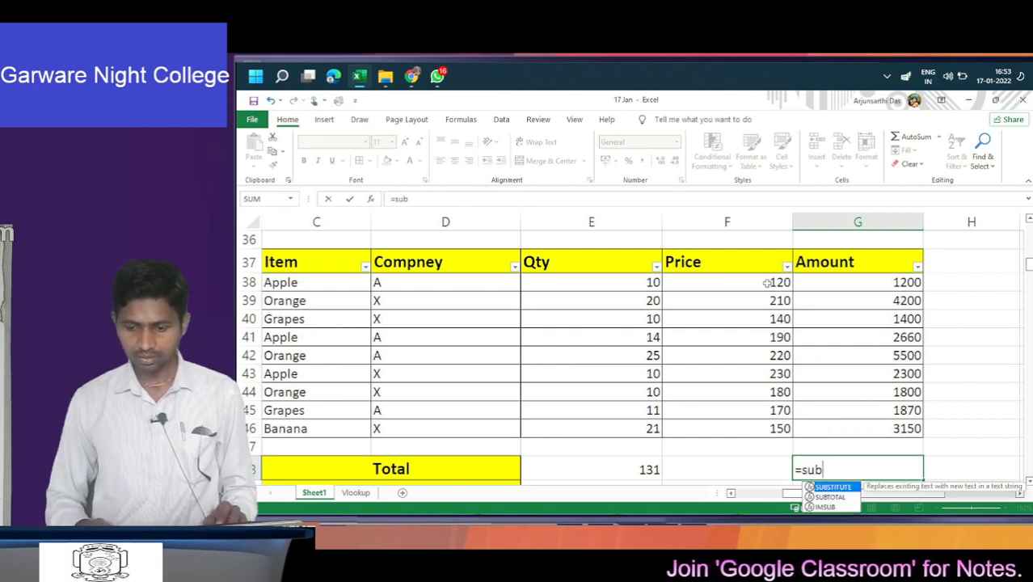
key("Down")
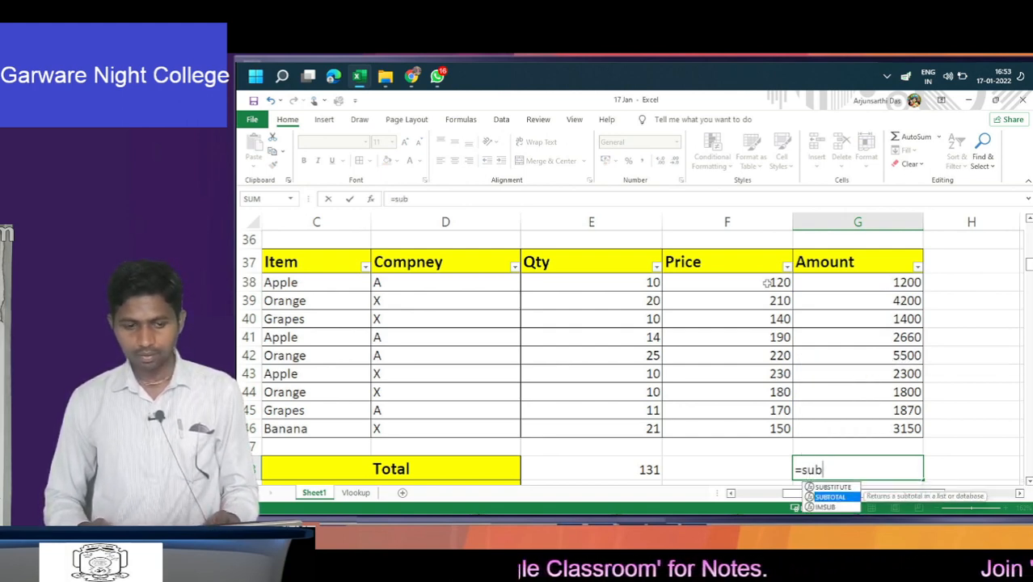
key("Tab")
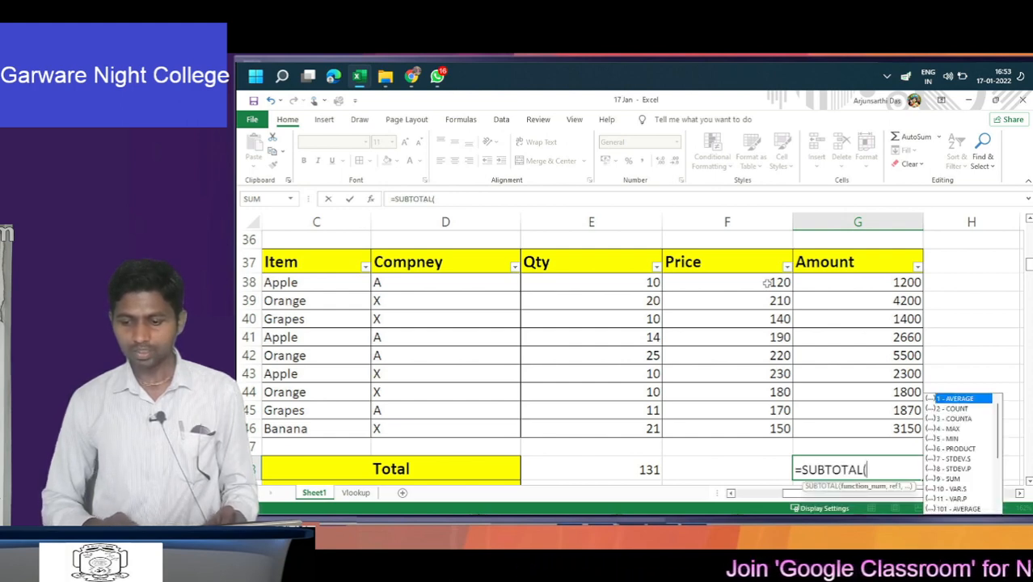
left_click(957, 481)
double_click(955, 480)
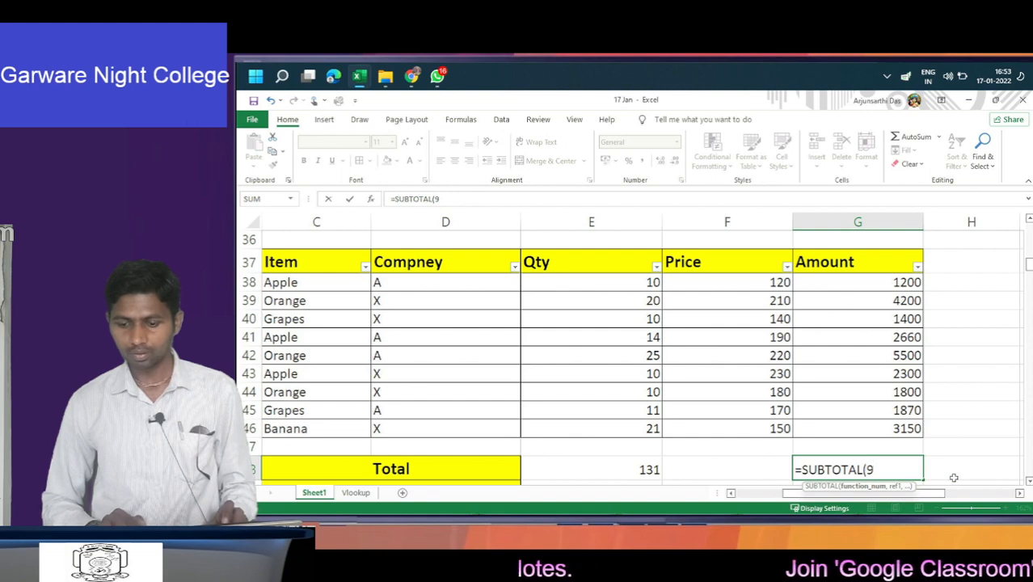
- Complete the Amount subtotal formula in G48 with the range G38:G46
type(",")
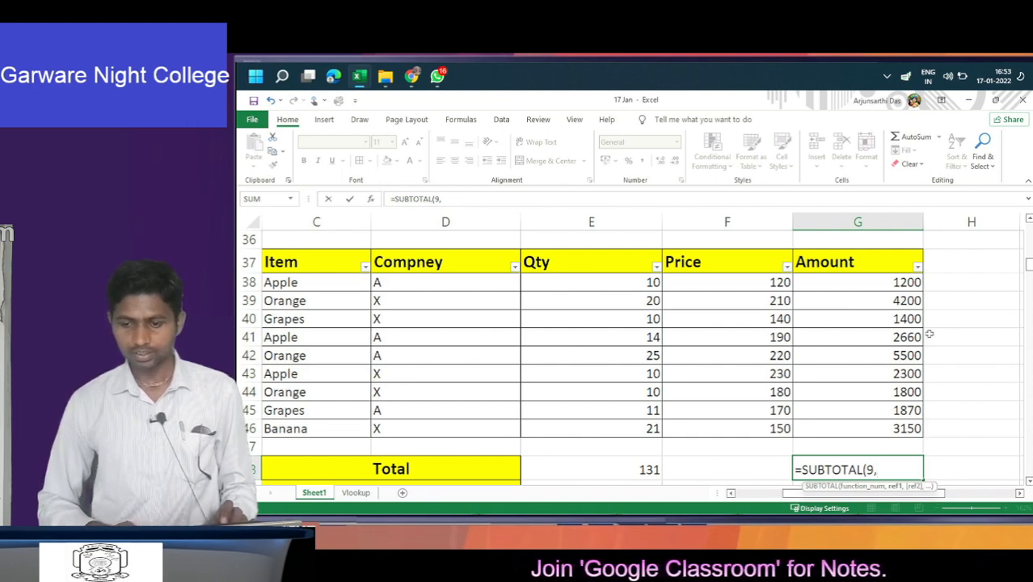
left_click(869, 283)
key("shift+Down")
key("shift+Down")
key("shift+Down")
key("shift+Down")
key("shift+Down")
key("shift+Down")
key("shift+Down")
key("shift+Down")
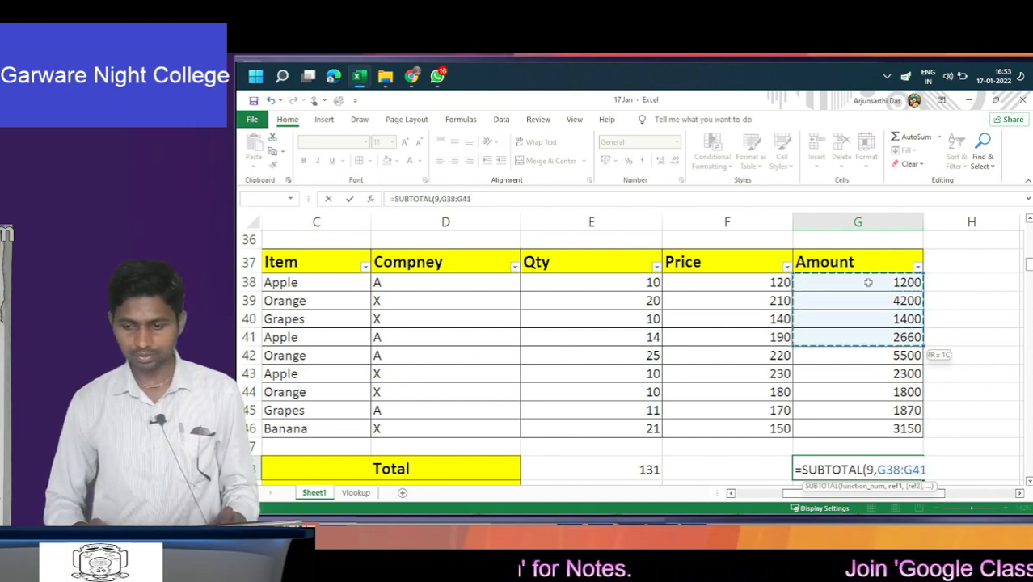
type(")")
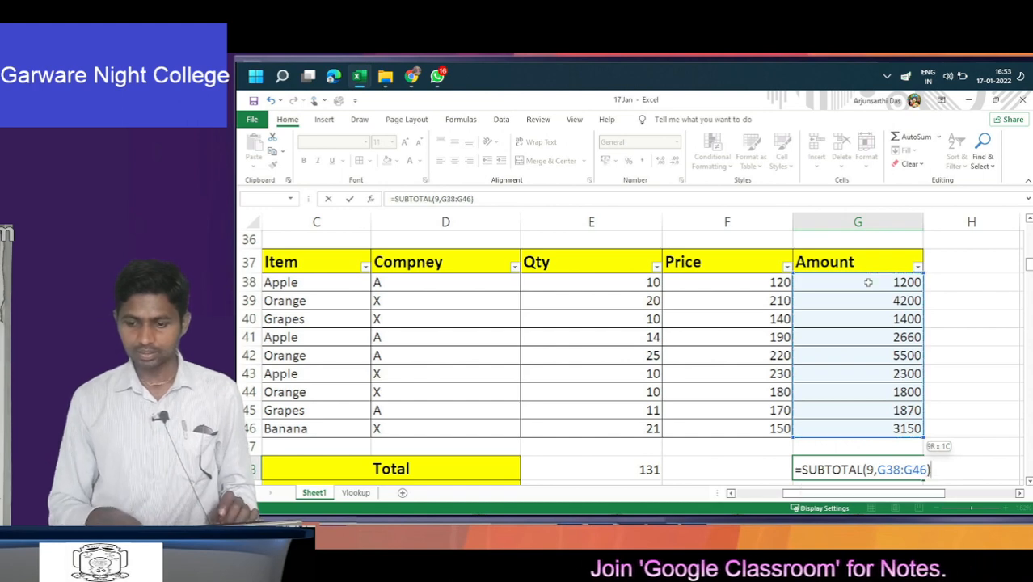
key("Return")
- Filter the Item column of the order table to show only Apple
key("Up")
key("Up")
key("Left")
key("Left")
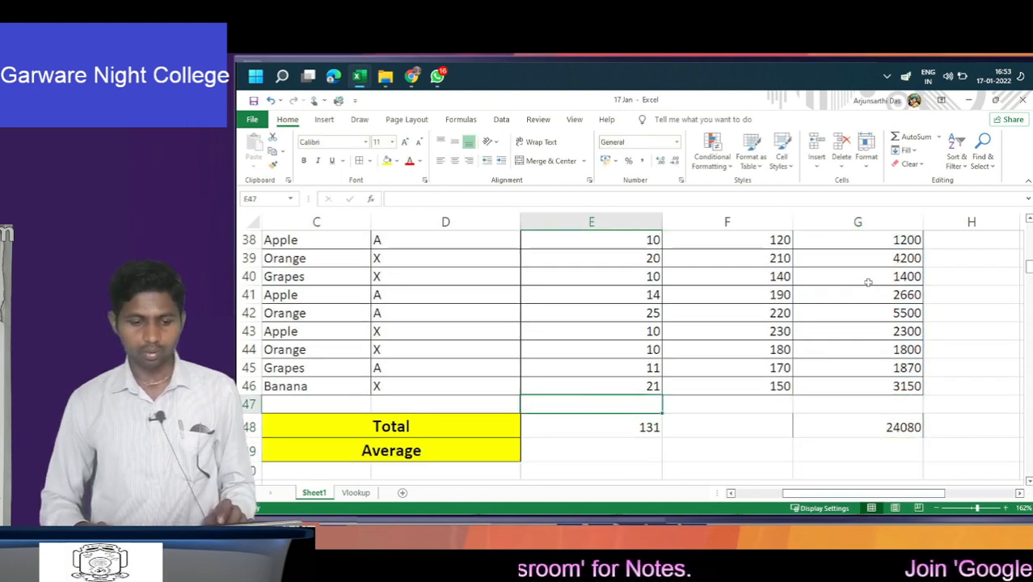
key("Down")
key("Up")
key("Up")
key("Up")
key("Up")
key("Up")
key("Up")
key("Up")
key("Up")
key("Up")
key("Up")
key("Up")
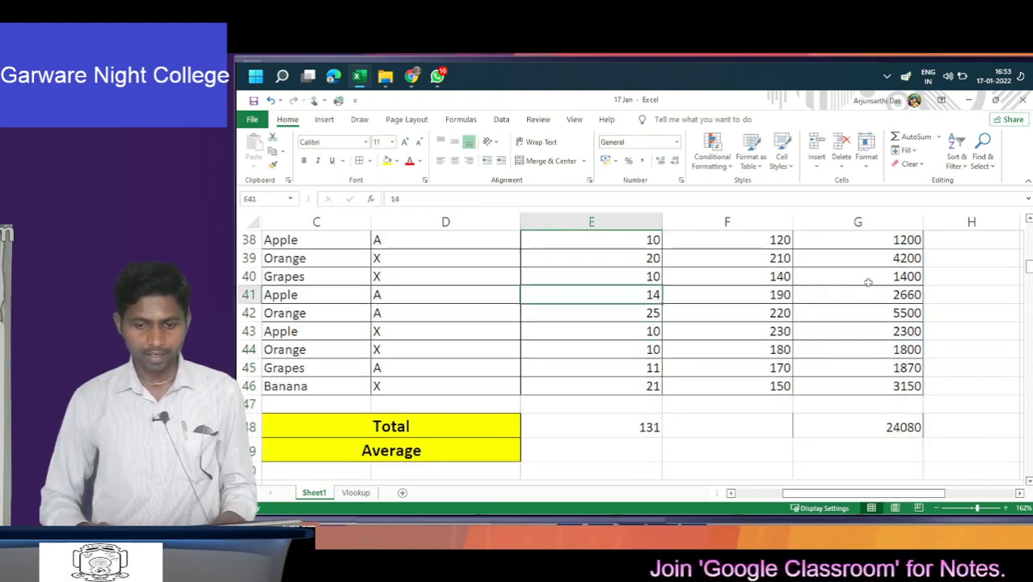
key("Left")
key("Left")
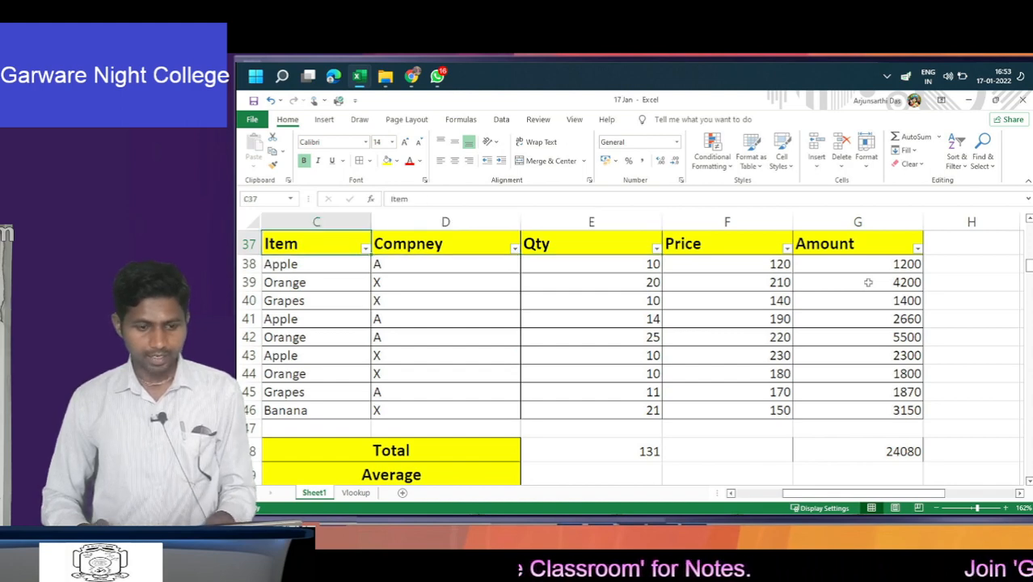
key("alt+Down")
key("Down")
key("Down")
key("Down")
key("Down")
key("Down")
key("Down")
key("Down")
key("Down")
key("Down")
key("Down")
key("Up")
key("space")
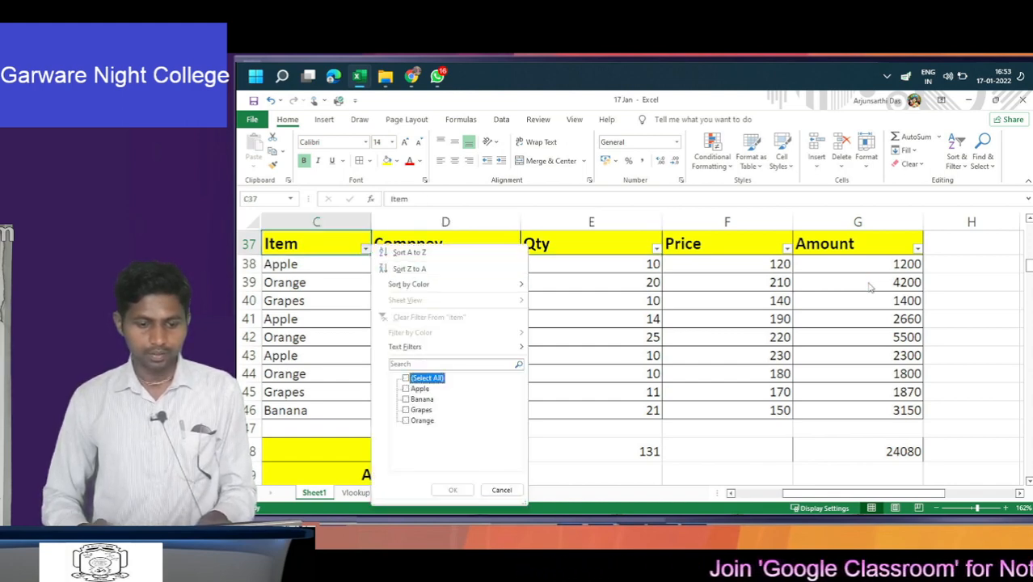
key("Down")
key("space")
key("Return")
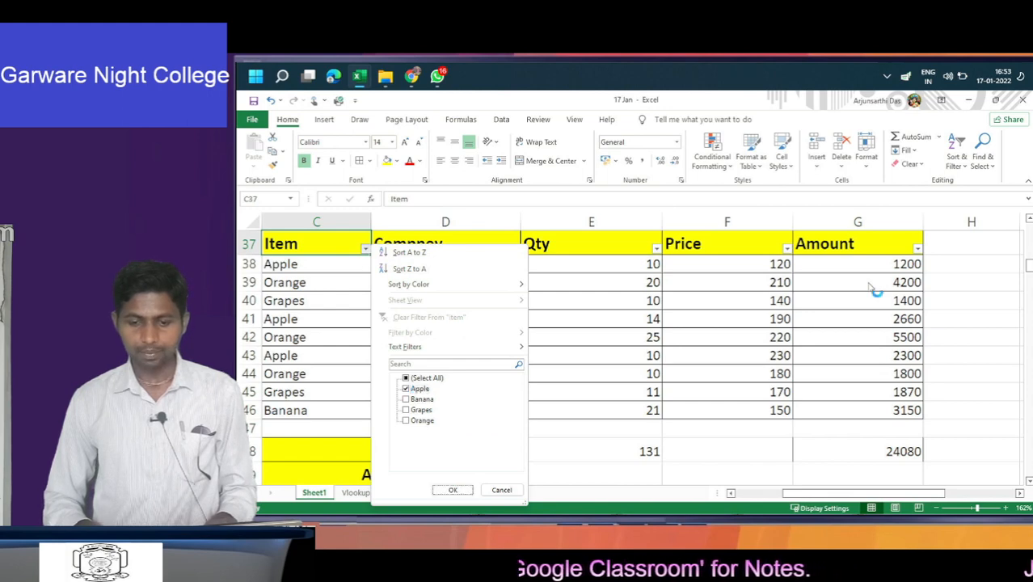
- Compare the filtered Apple quantities with the Qty subtotal in E48, and check the Amount subtotal in G48
key("Right")
key("Right")
key("Right")
key("Down")
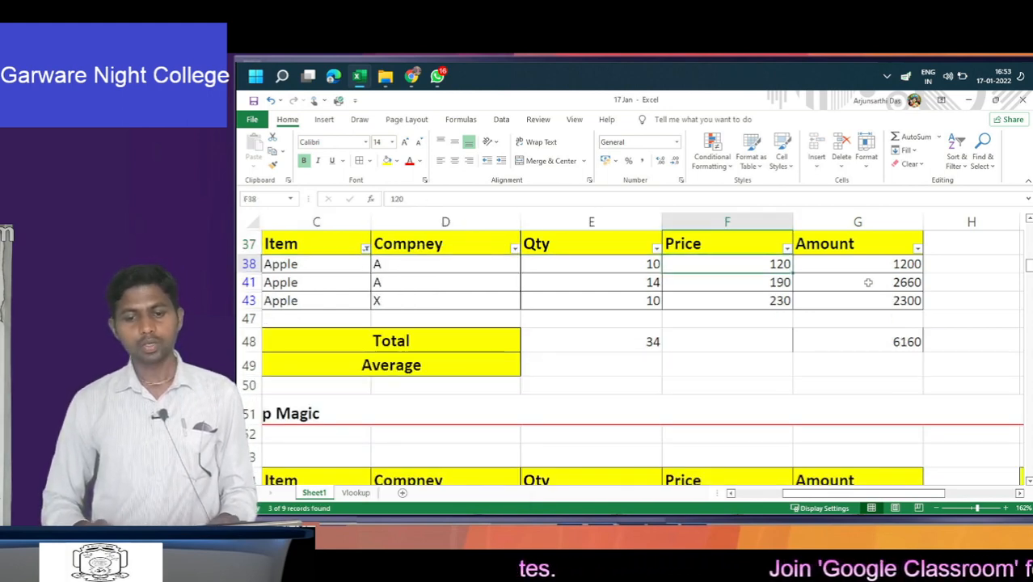
key("Left")
key("shift+Down")
key("shift+Down")
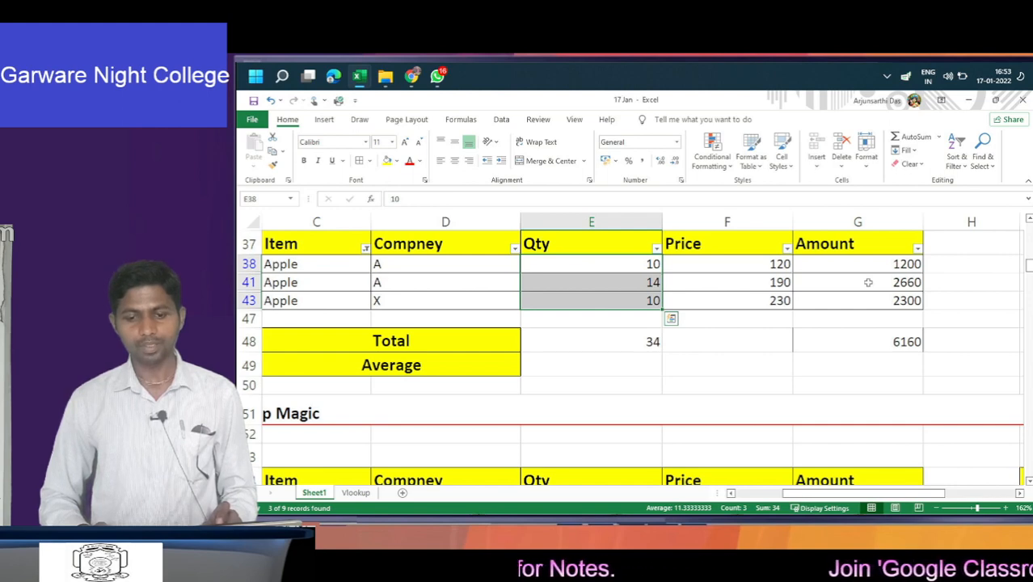
key("Down")
key("Down")
key("Down")
key("Down")
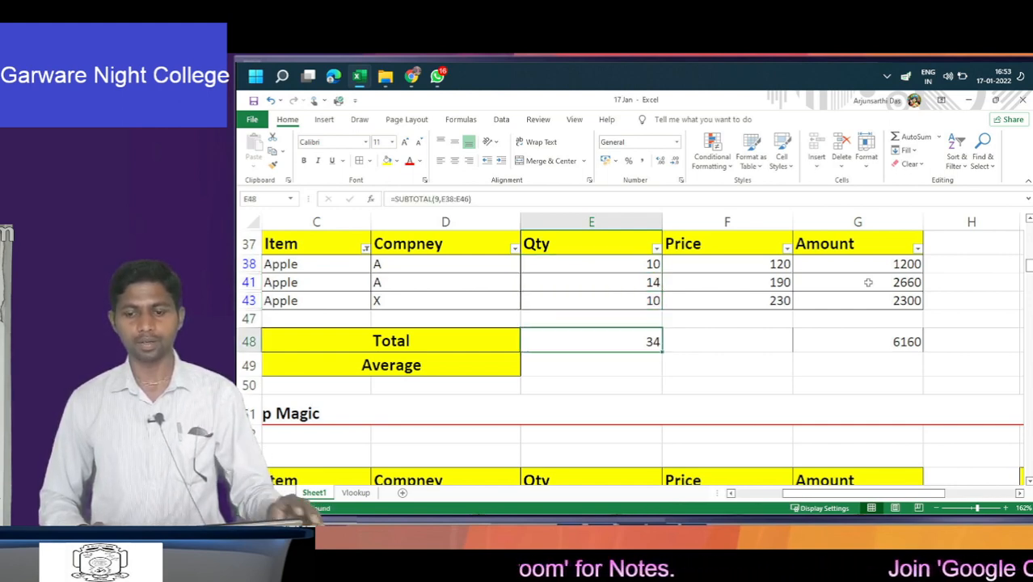
key("Right")
key("Right")
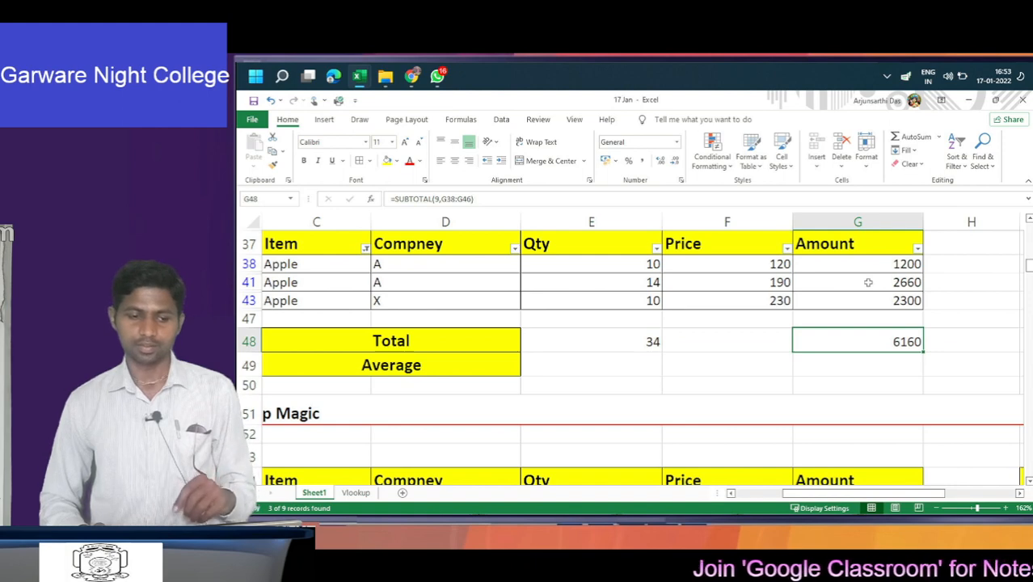
- Change the Item filter to show only Banana instead of Apple
key("Left")
key("Left")
key("Left")
key("Left")
key("Up")
key("Up")
key("Up")
key("Up")
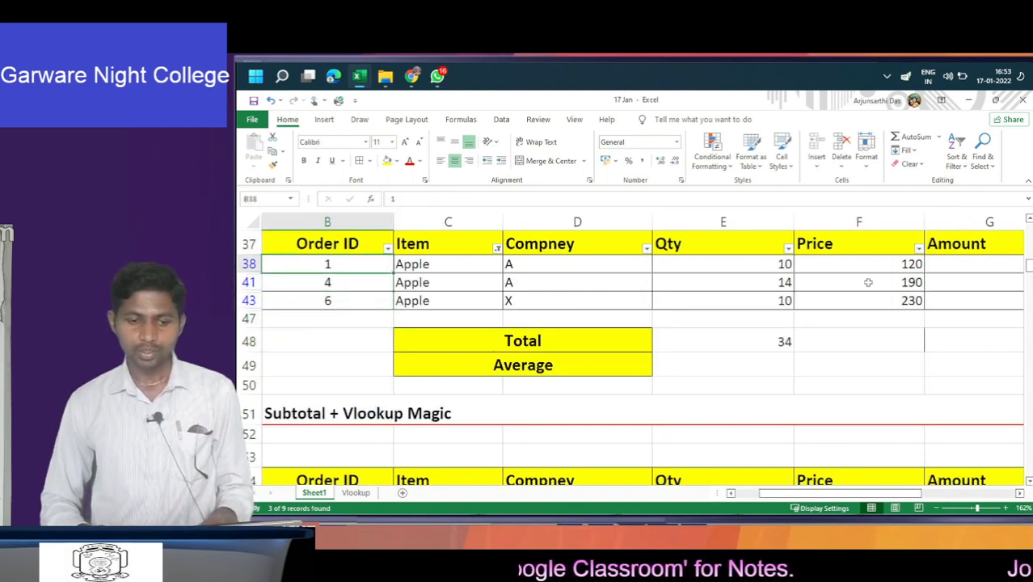
key("Right")
key("Up")
key("alt+Down")
key("Down")
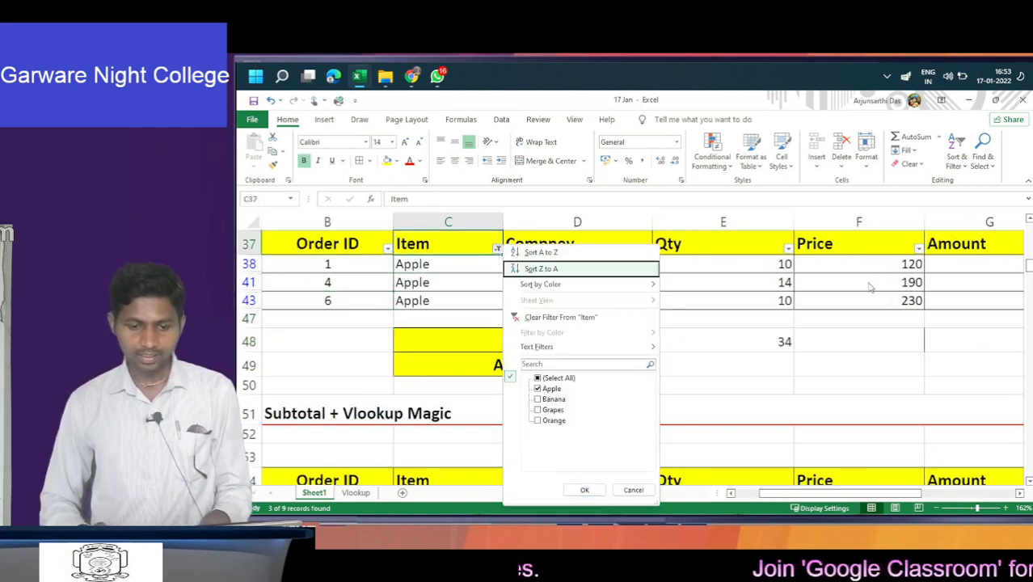
key("Down")
key("Down")
key("Down")
key("Down")
key("space")
key("Down")
key("space")
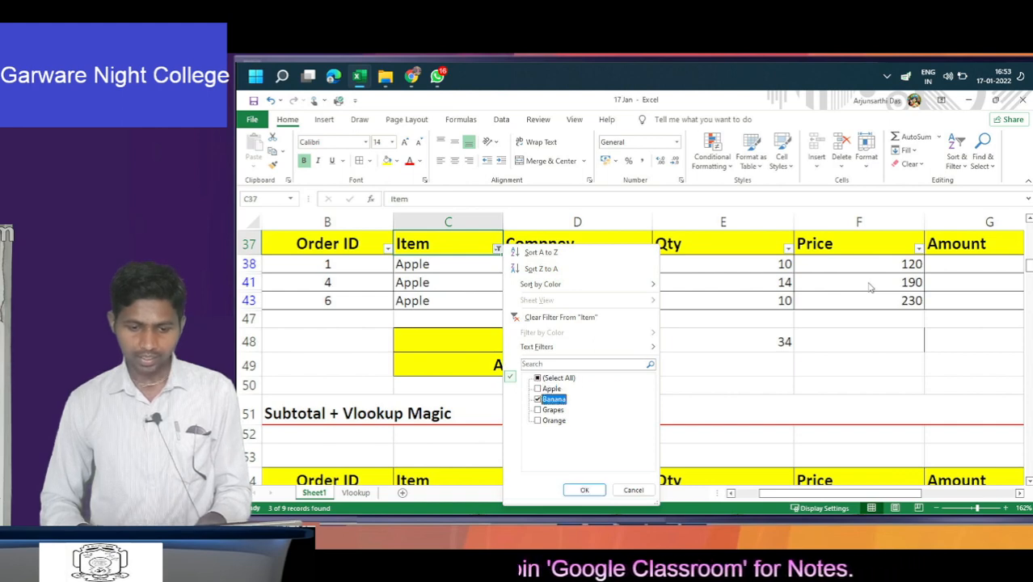
key("Tab")
key("Return")
- Check the Qty subtotal in E48 and the Amount subtotal in G48 against the filtered Banana order
key("Right")
key("Right")
key("Right")
key("Right")
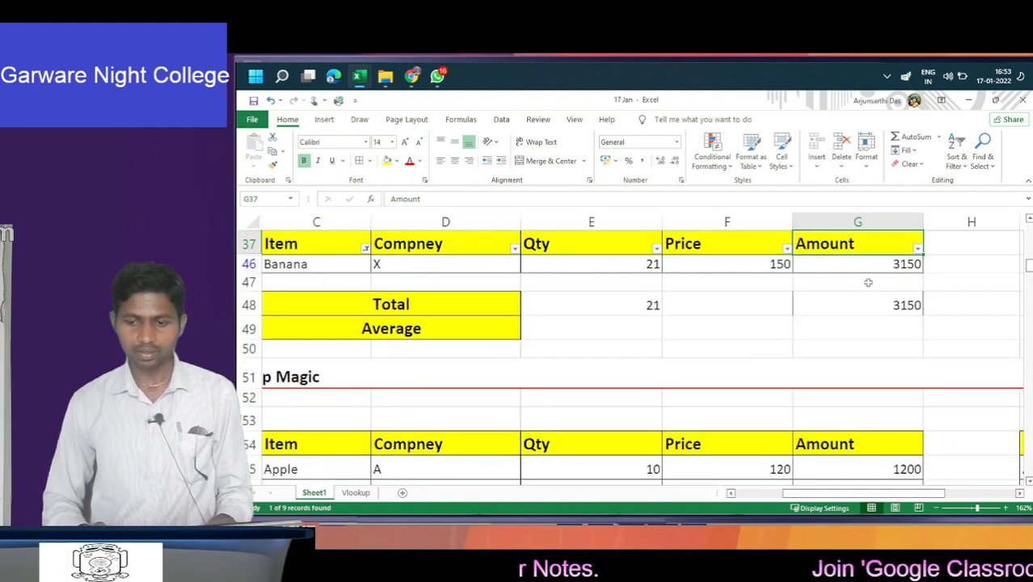
key("Down")
key("Left")
key("Left")
key("Down")
key("Down")
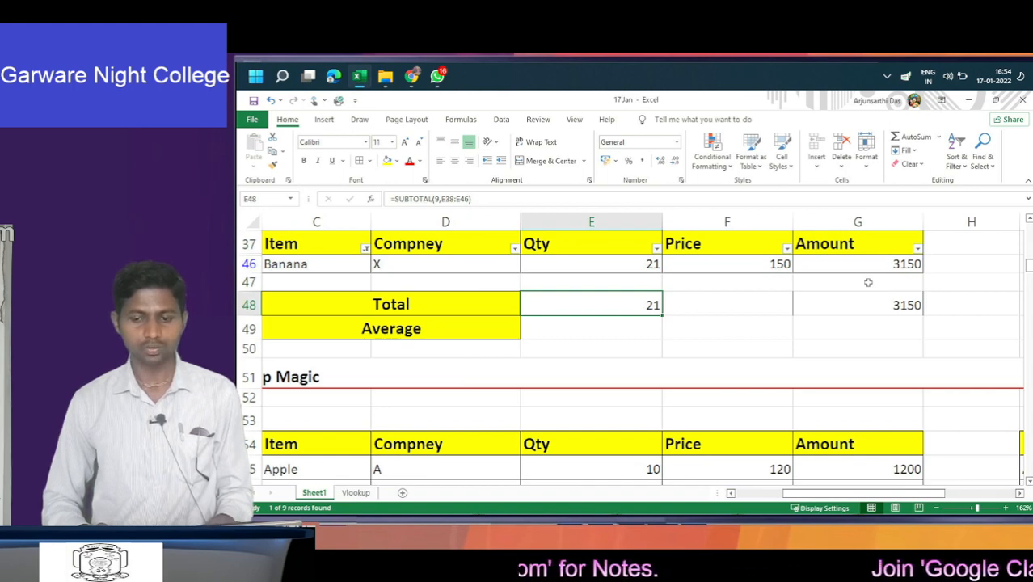
key("Right")
key("Right")
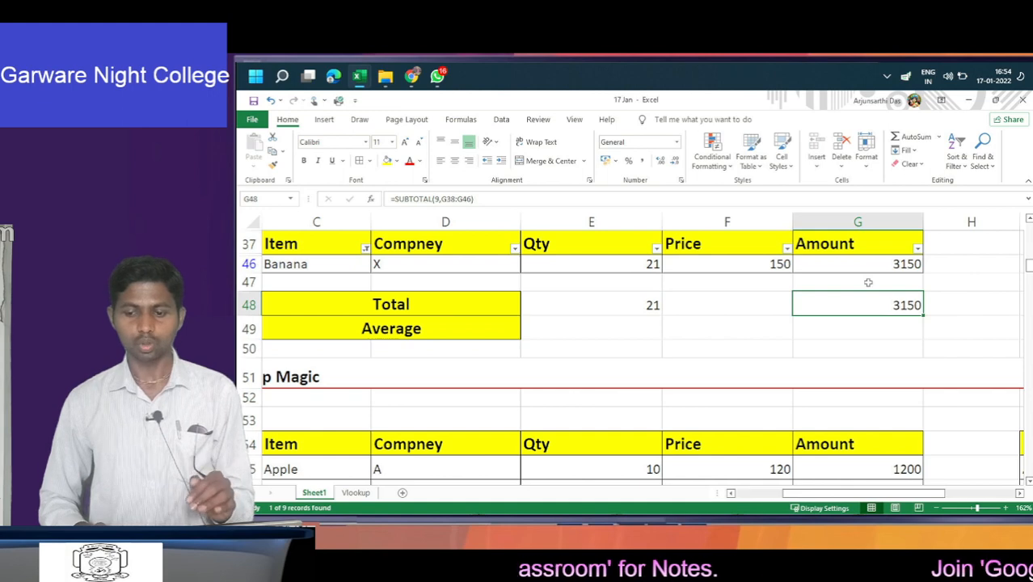
key("Left")
key("Left")
key("Left")
key("Left")
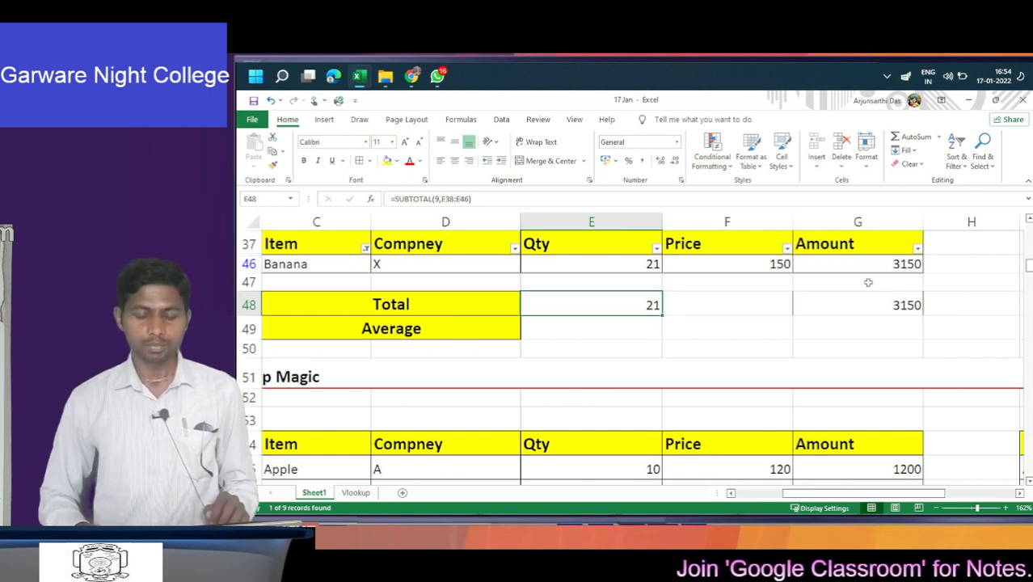
key("Up")
key("Up")
key("Up")
key("Up")
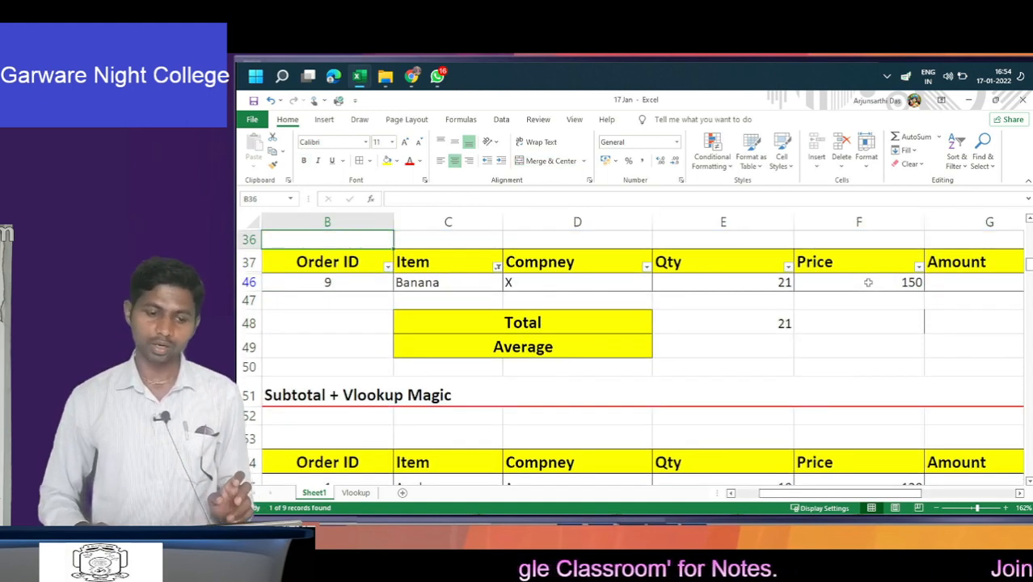
key("Down")
key("Right")
key("Right")
key("Right")
key("Right")
key("Right")
key("Right")
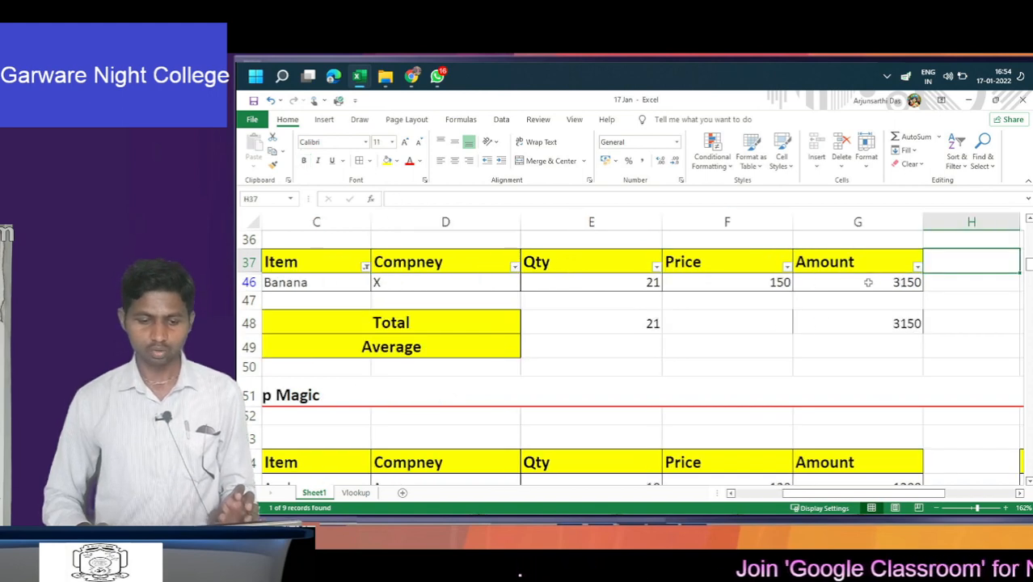
key("Down")
key("Down")
key("Down")
key("Down")
key("Down")
key("Down")
key("Down")
key("Down")
key("Left")
key("Left")
key("Left")
key("Left")
key("Left")
key("Left")
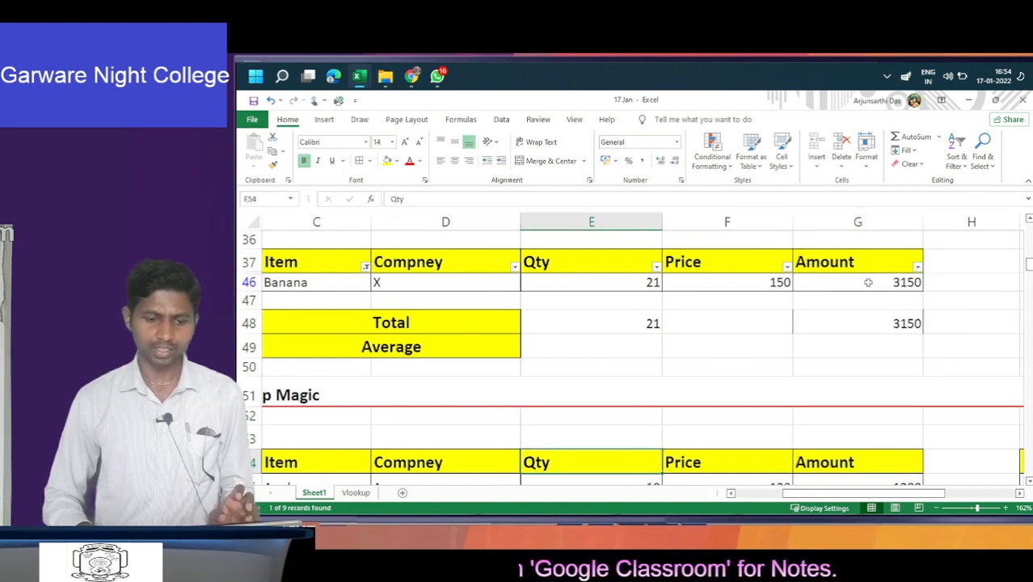
- Remove the filter from the order table's header row B37:G37 so that all orders are listed again
key("Up")
key("Up")
key("Up")
key("Up")
key("Up")
key("Up")
key("Up")
key("Up")
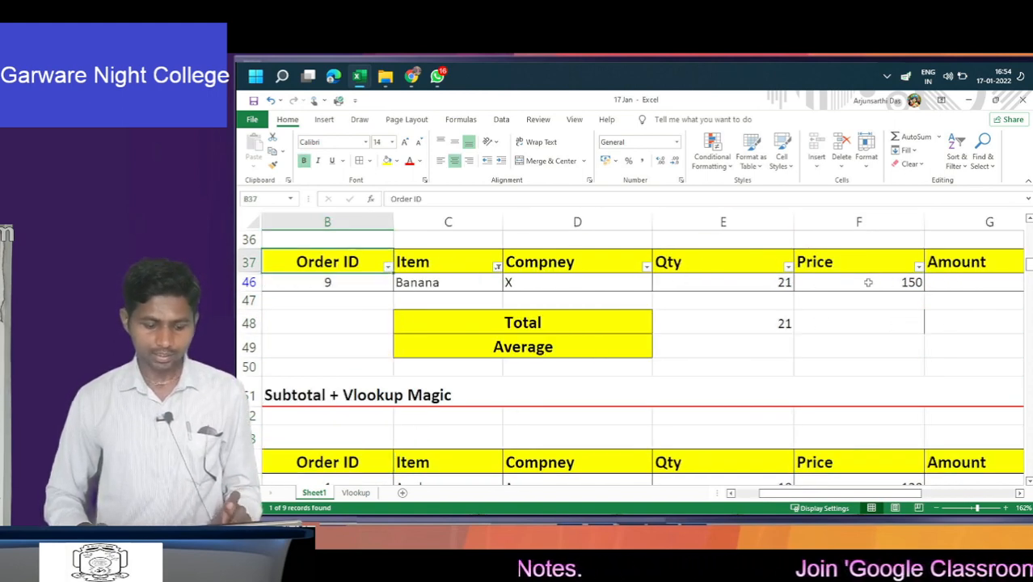
key("shift+Right")
key("shift+Right")
key("shift+Right")
key("shift+Right")
key("shift+Right")
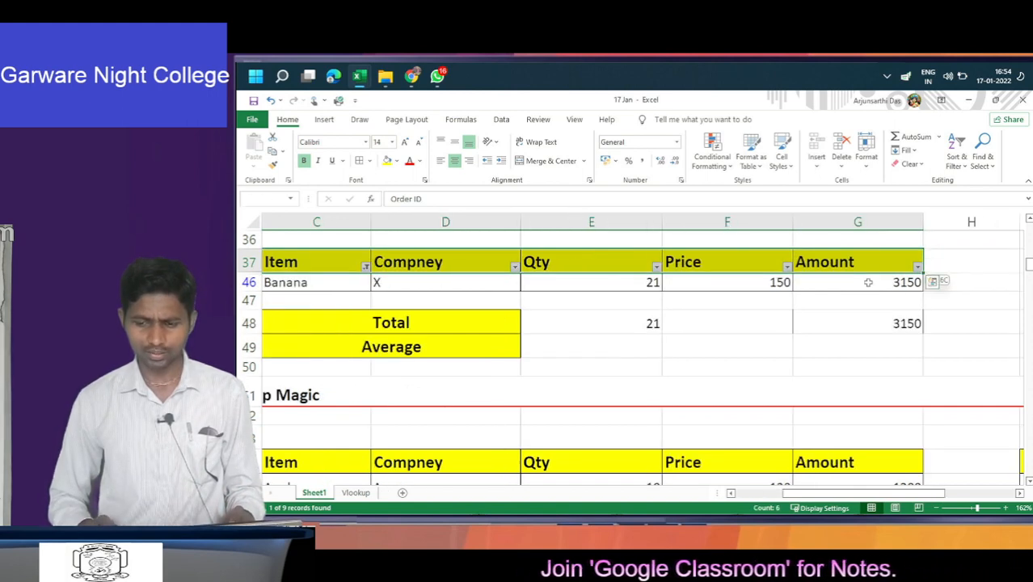
key("ctrl+shift+l")
key("Down")
key("Down")
key("Down")
key("Down")
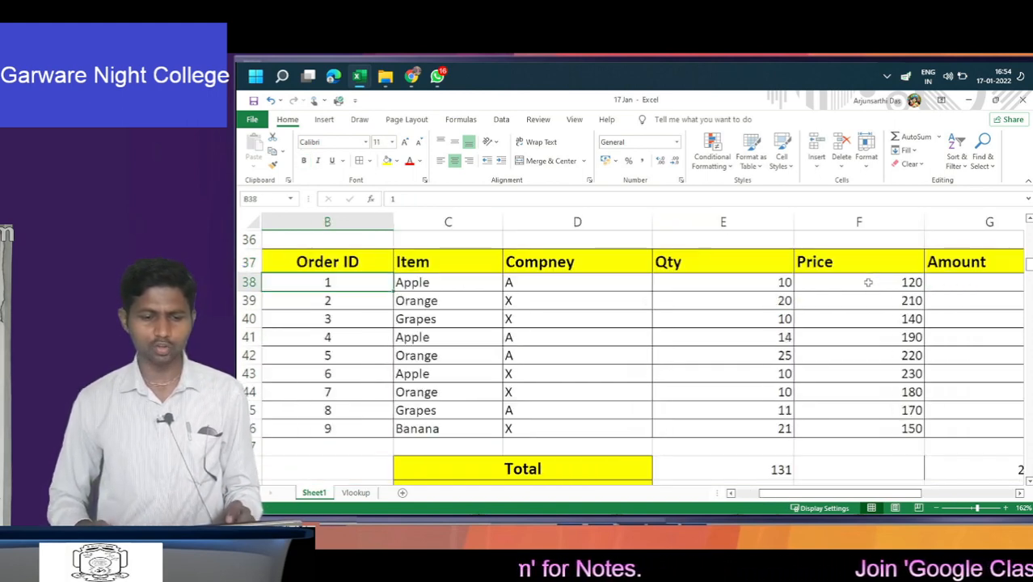
- Go from the first order table to the order table under the "Subtotal + Vlookup Magic" heading
key("Down")
key("Down")
key("Down")
key("Down")
key("Down")
key("Down")
key("Down")
key("Down")
key("Down")
key("Down")
key("Down")
key("Down")
key("Down")
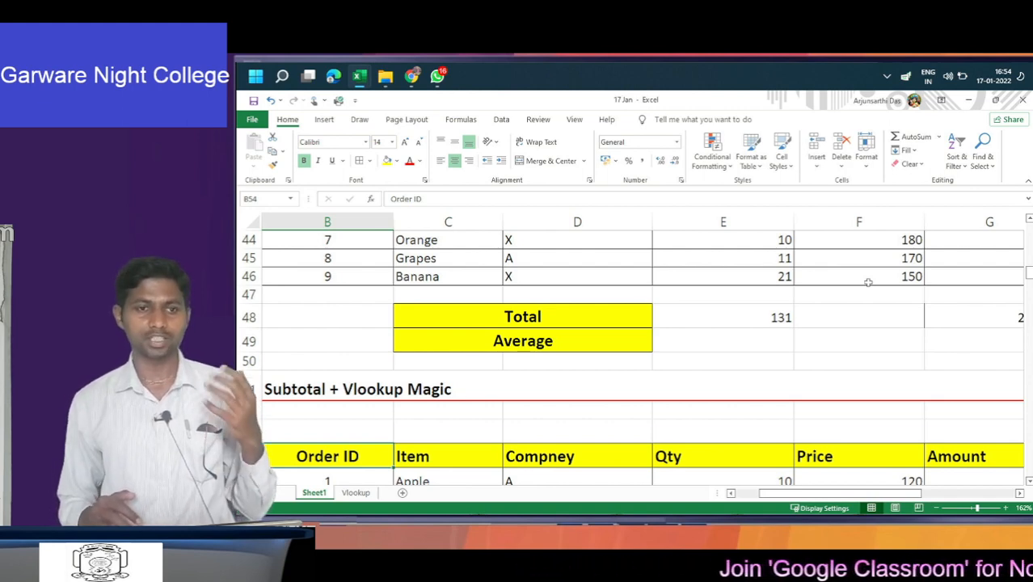
key("Down")
key("Down")
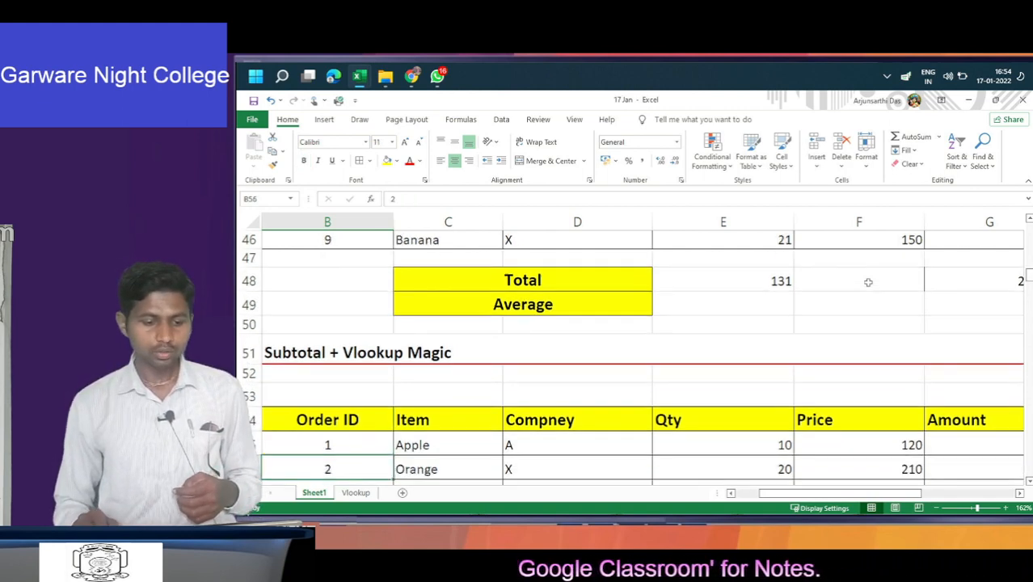
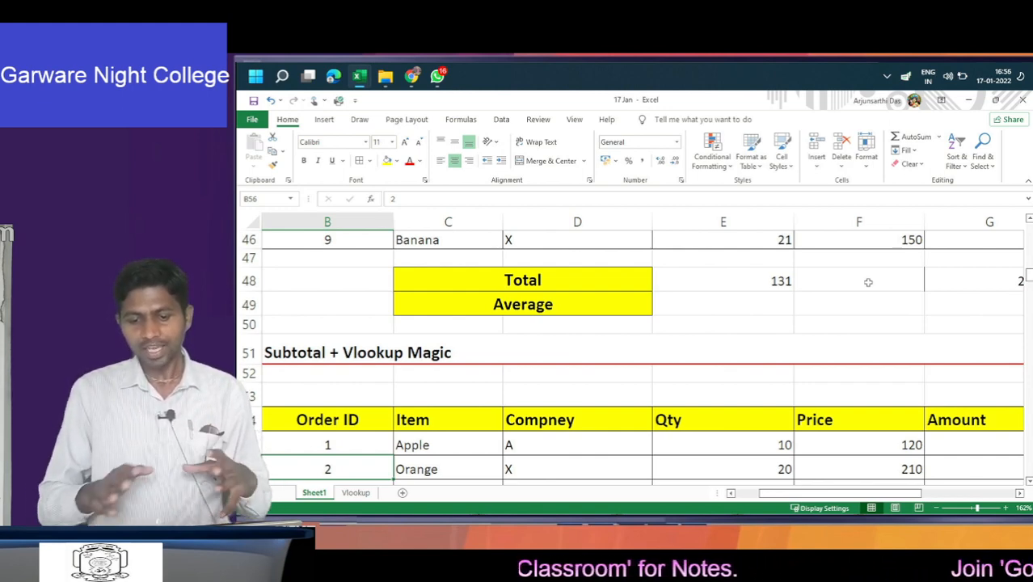
- Review the orders in the Subtotal + Vlookup Magic table and its Select Function row 65 across to the Amount column
key("Down")
key("Down")
key("Down")
key("Down")
key("Down")
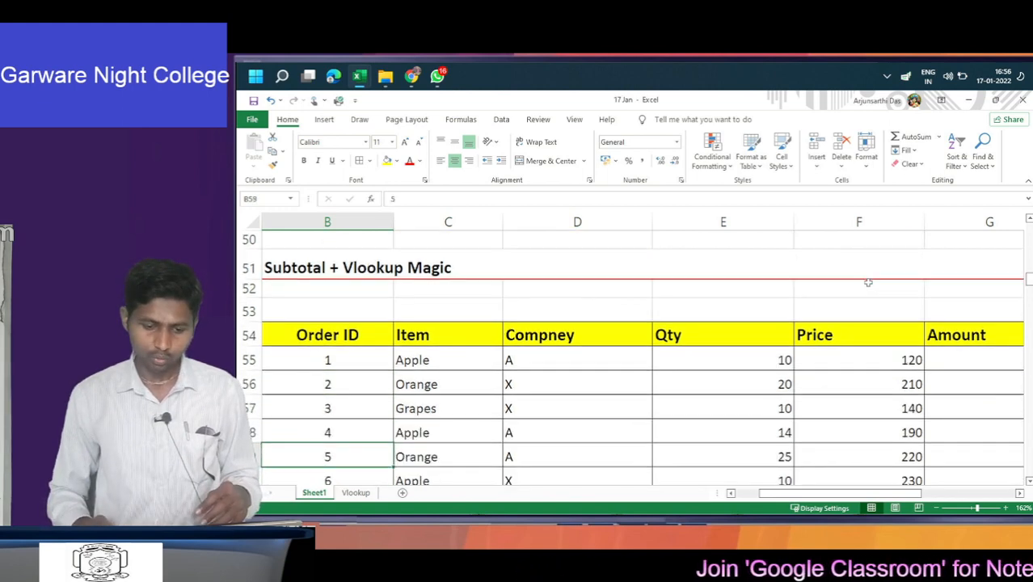
key("Down")
key("Down")
key("Down")
key("Down")
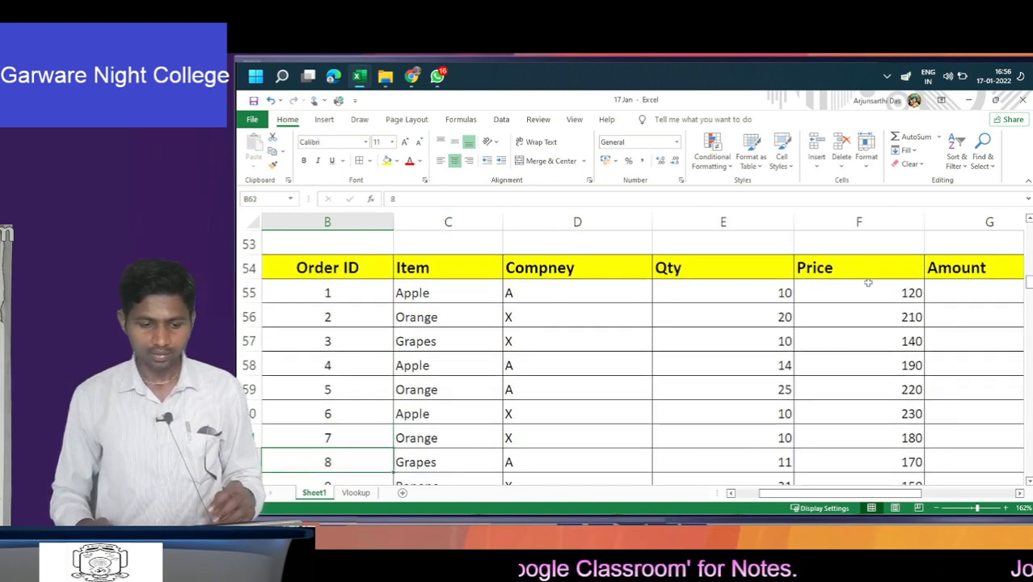
key("Right")
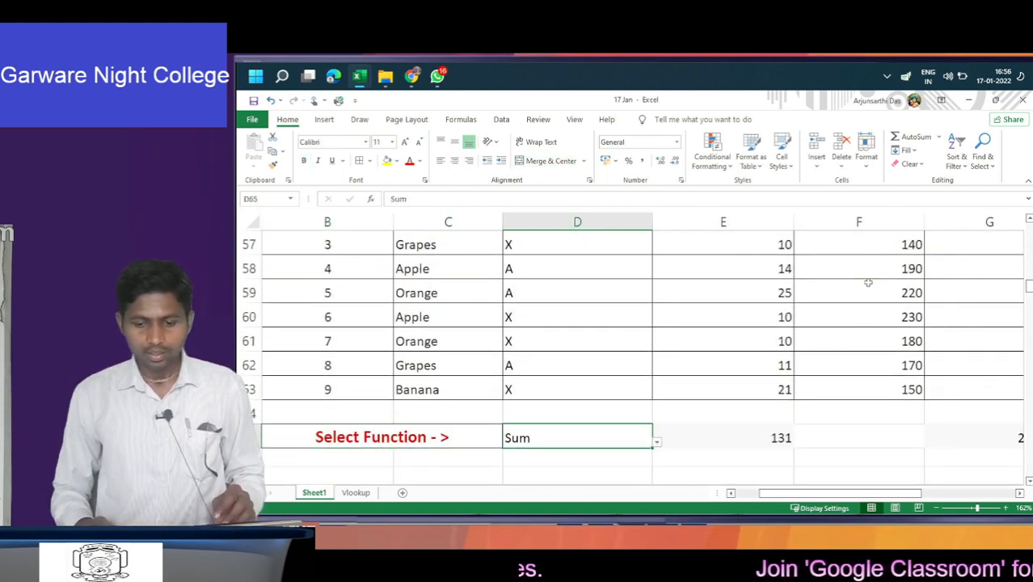
key("Right")
key("Right")
key("Right")
key("Right")
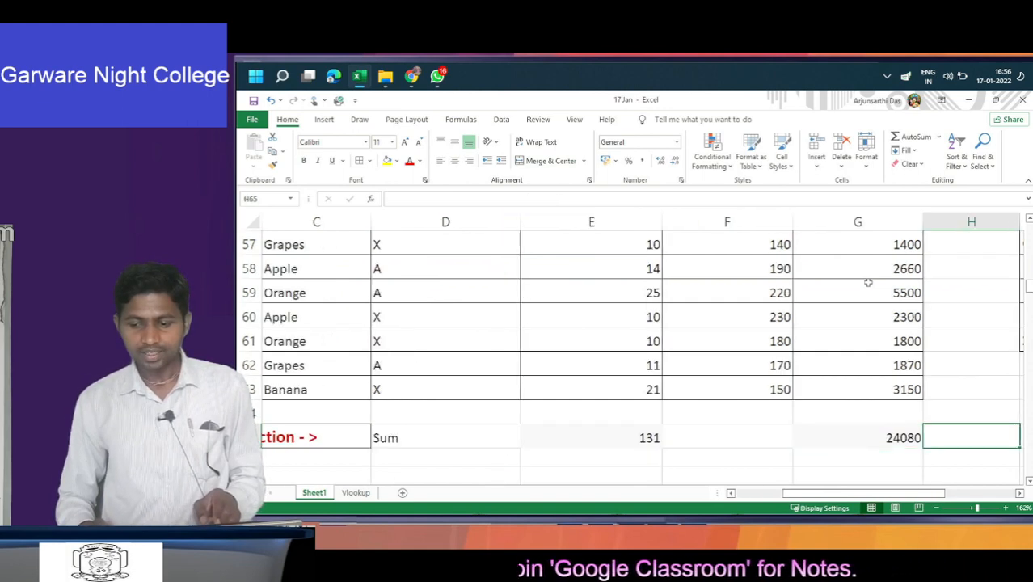
- Examine the function choices offered for the Select Function cell D65 without choosing a different one
key("Left")
key("Left")
key("Left")
key("Left")
key("alt+Down")
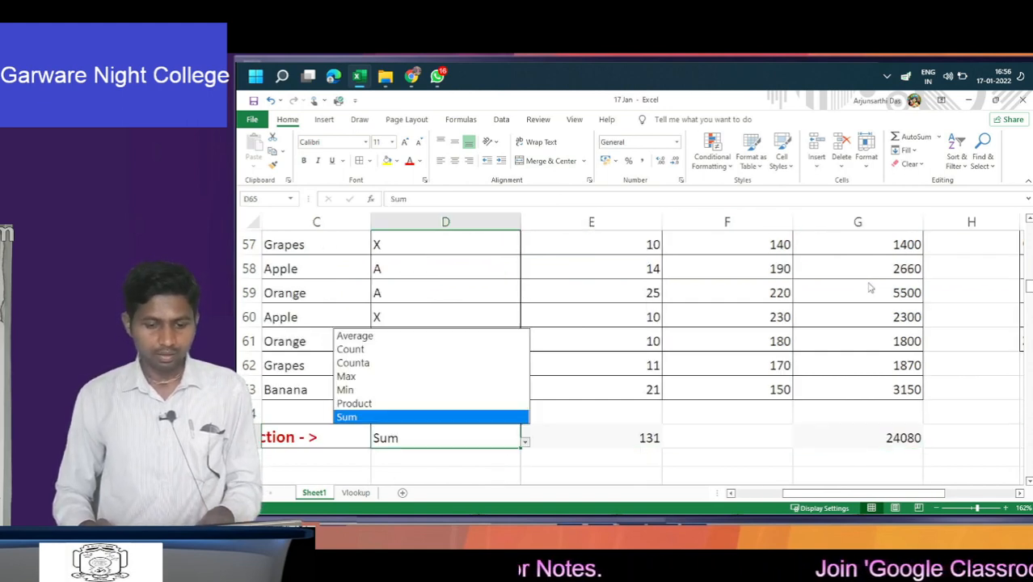
key("Up")
key("Up")
key("Up")
key("Up")
key("Up")
key("Up")
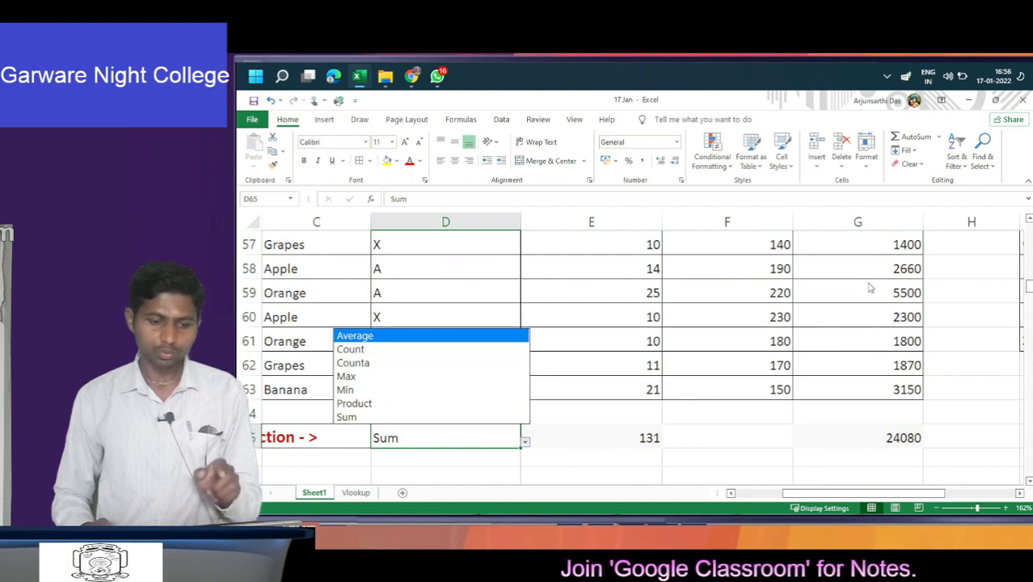
key("Down")
key("Down")
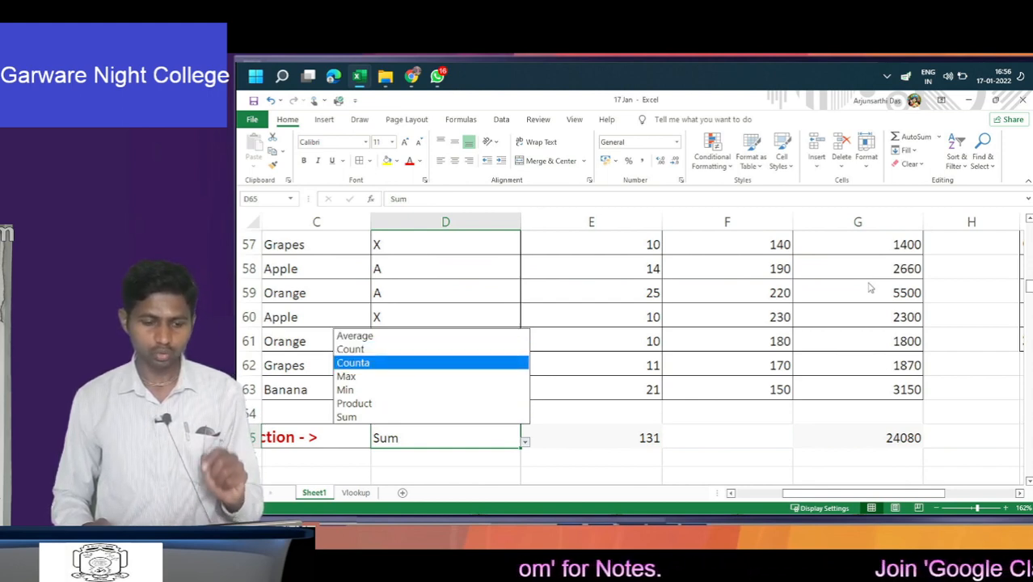
key("Down")
key("Down")
key("Down")
key("Down")
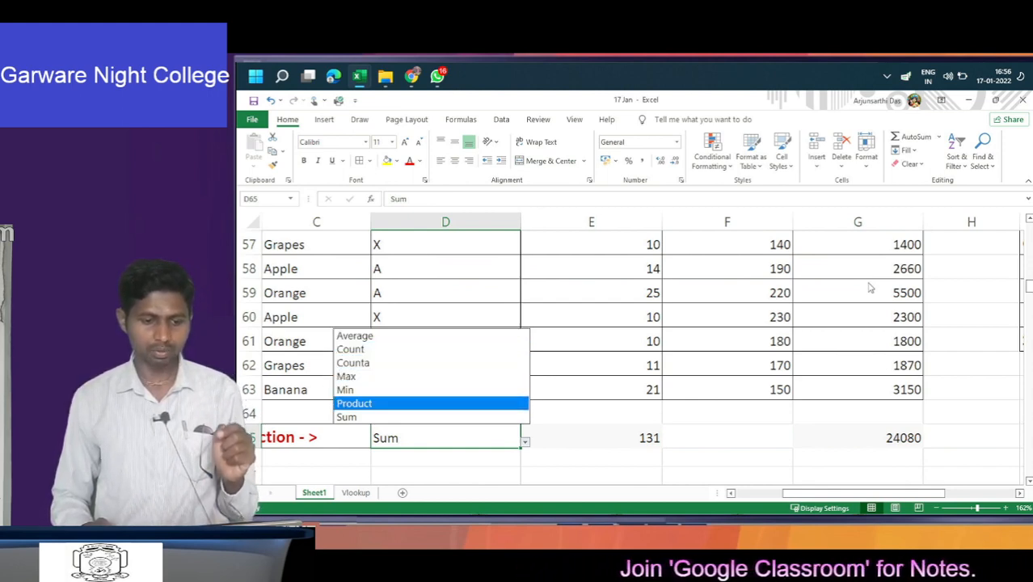
key("Up")
key("Up")
key("Up")
key("Up")
key("Up")
key("Up")
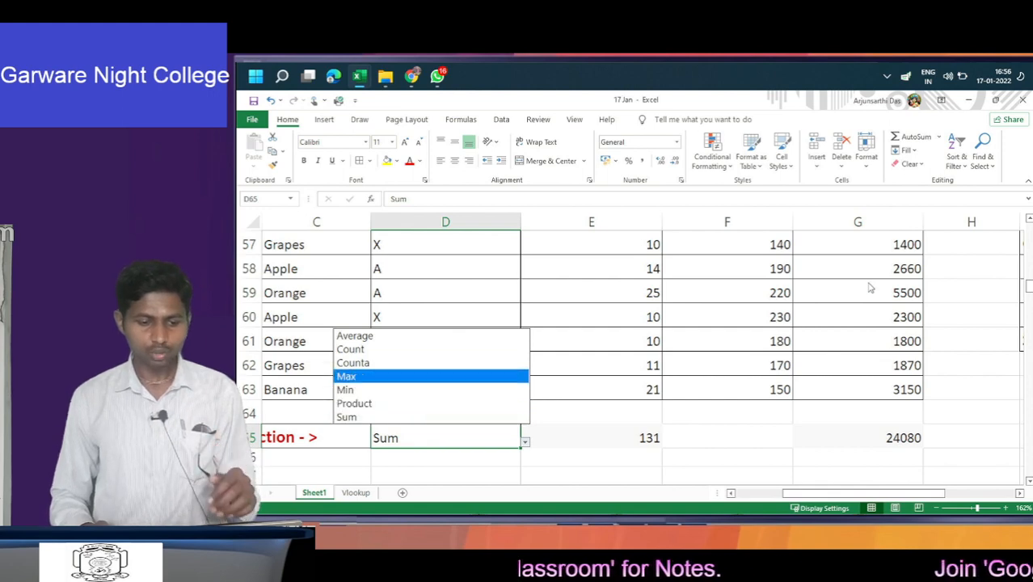
key("Escape")
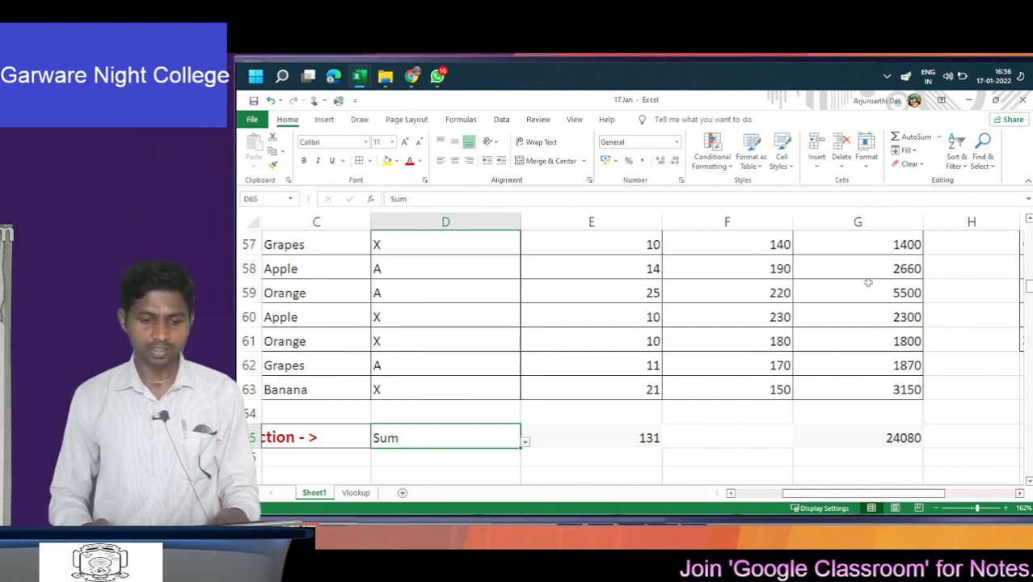
- Examine the Fun_Name and Fun No lookup table in I54:J61 beside the order table
key("Right")
key("Right")
key("Right")
key("Right")
key("Right")
key("Right")
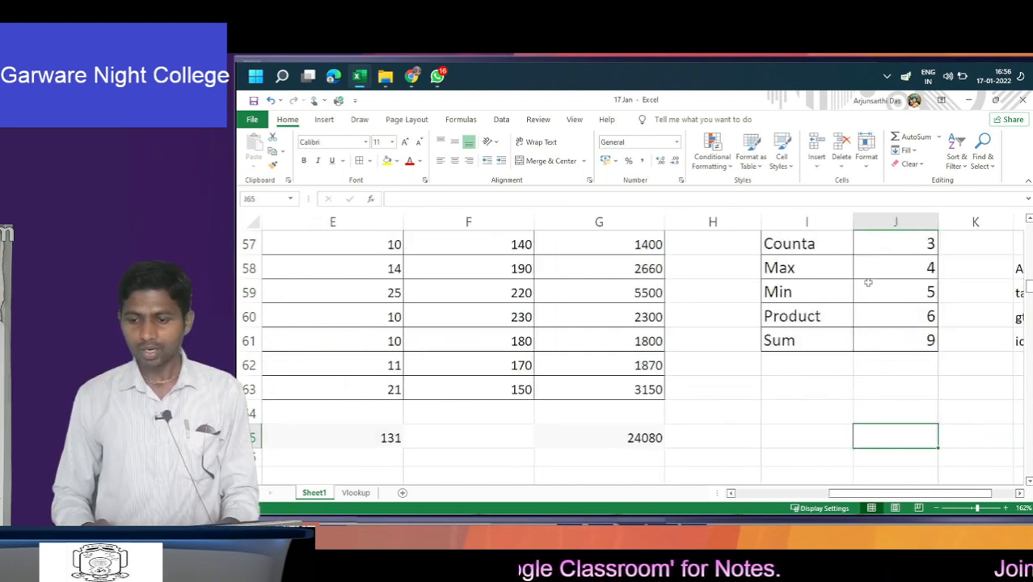
key("Up")
key("Up")
key("Up")
key("Up")
key("Up")
key("Up")
key("Up")
key("Up")
key("Up")
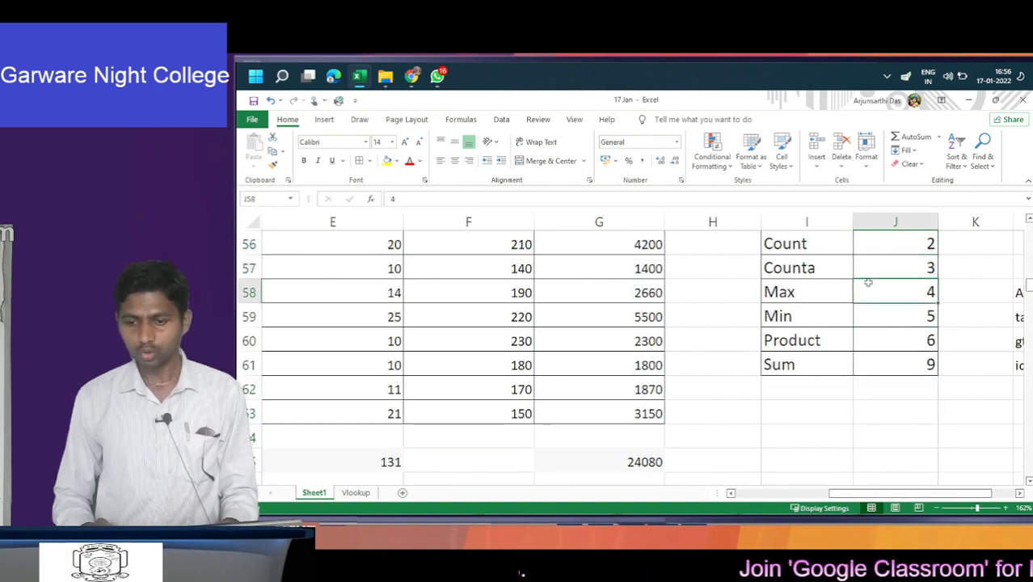
key("Up")
key("Up")
key("Down")
key("Down")
key("Down")
key("Down")
key("Down")
key("Down")
key("Down")
key("Down")
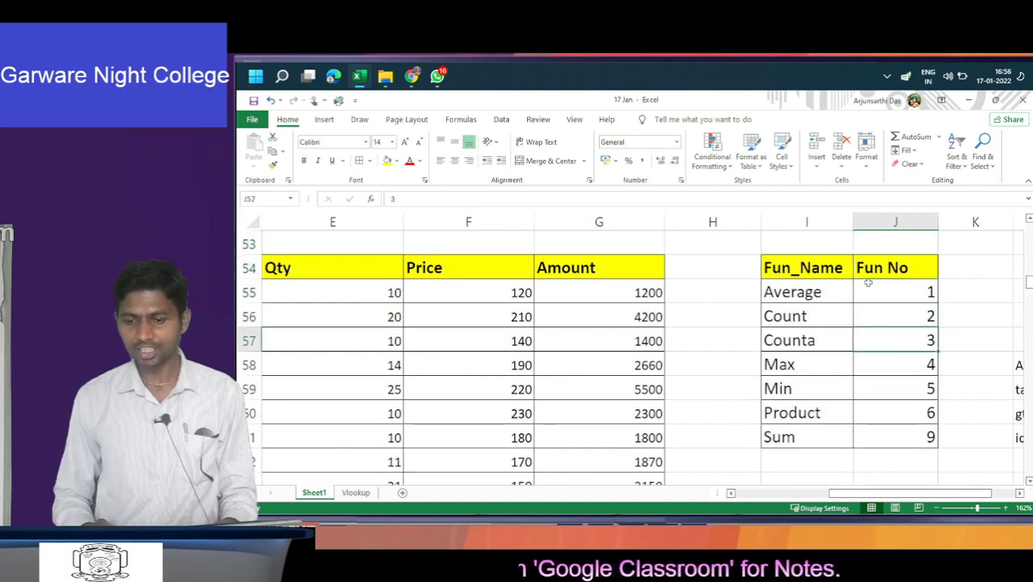
- Start a trial SUBTOTAL formula in cell I62, below the Fun_Name table, up to its function number argument
key("Left")
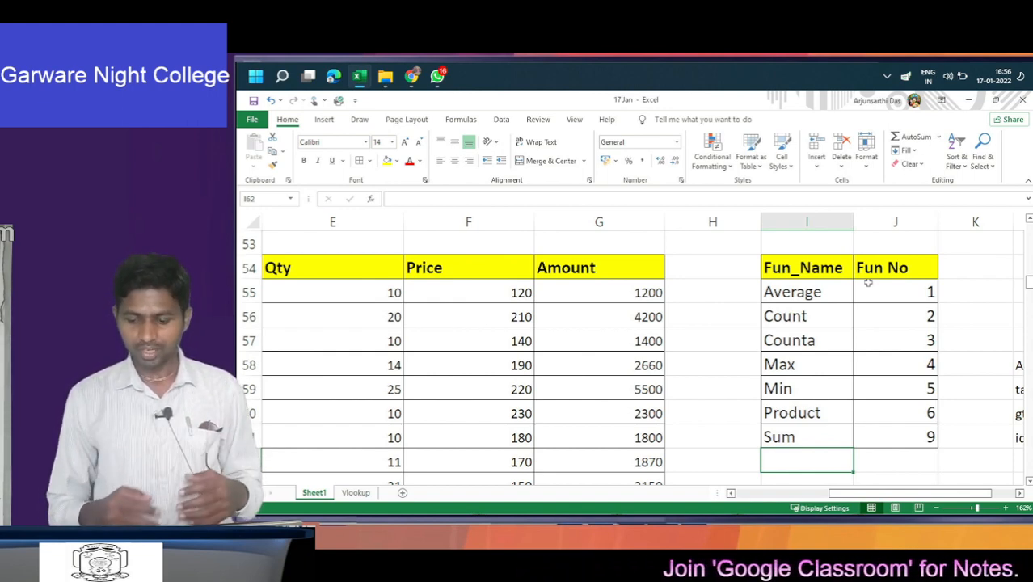
type("=")
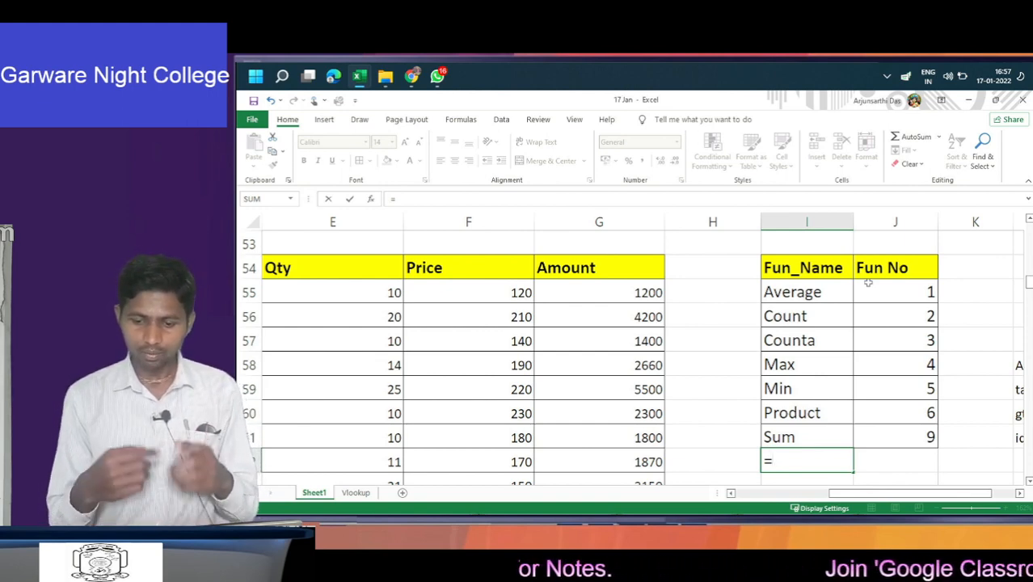
type("su")
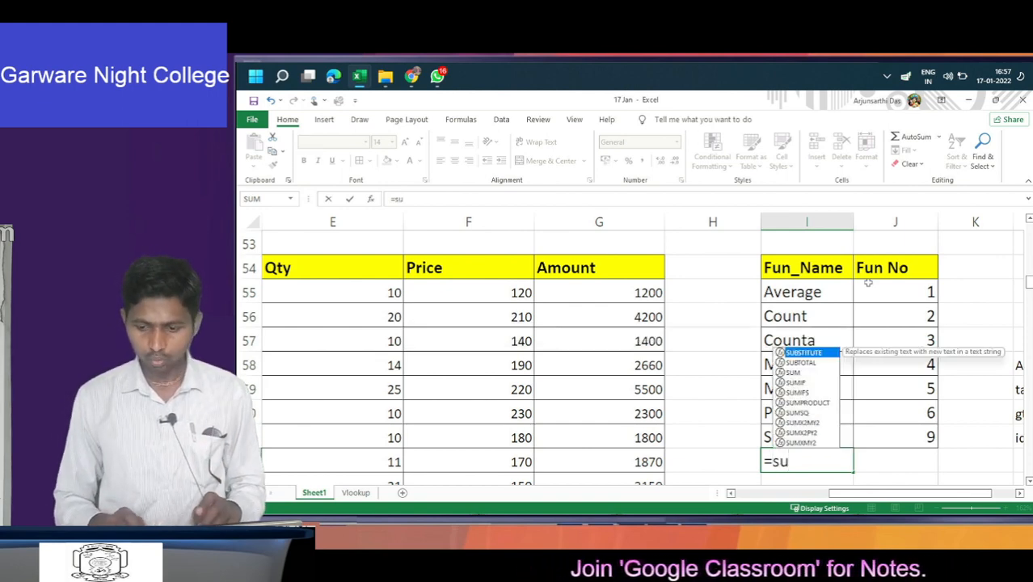
key("Down")
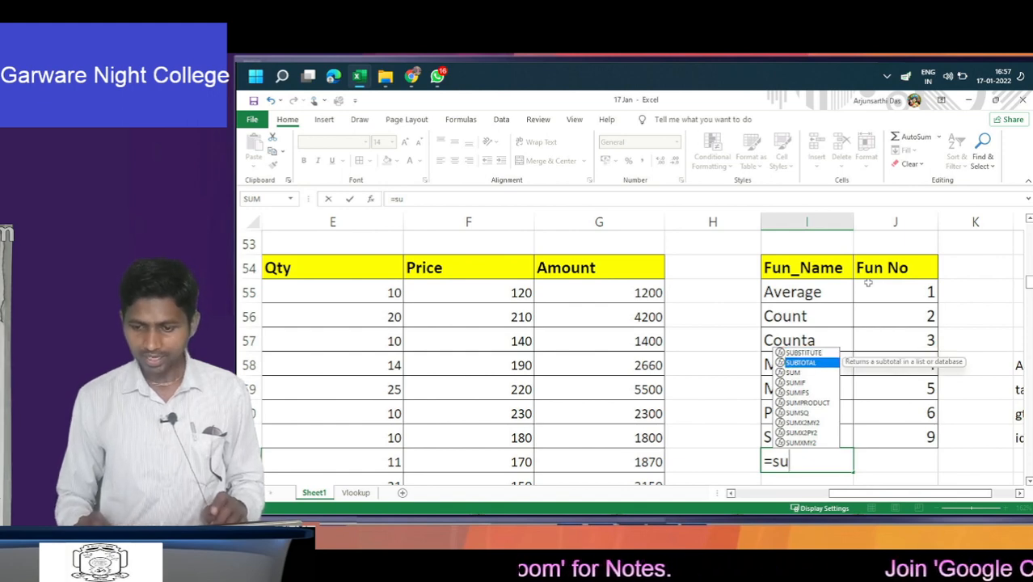
key("Return")
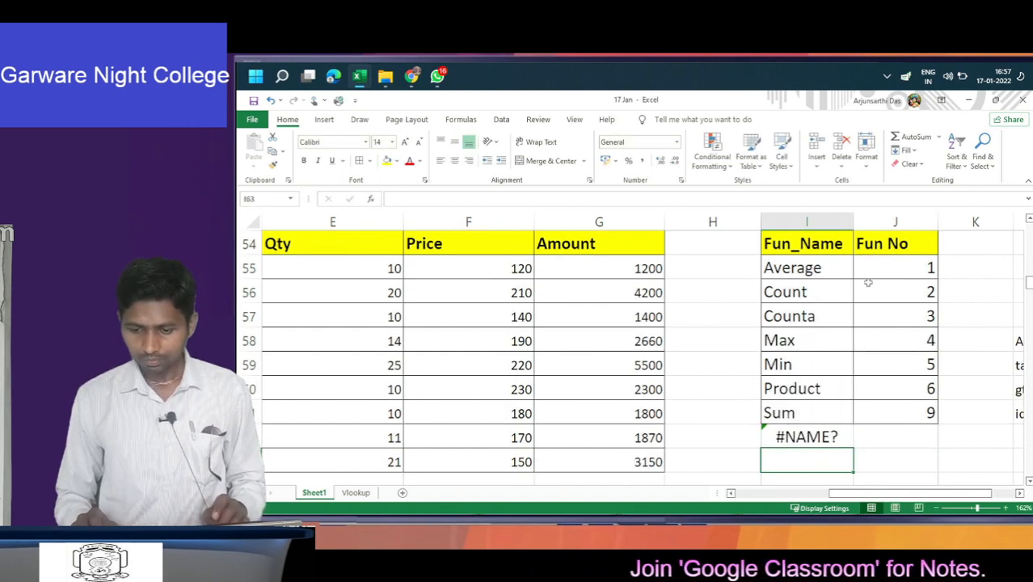
key("Up")
key("F2")
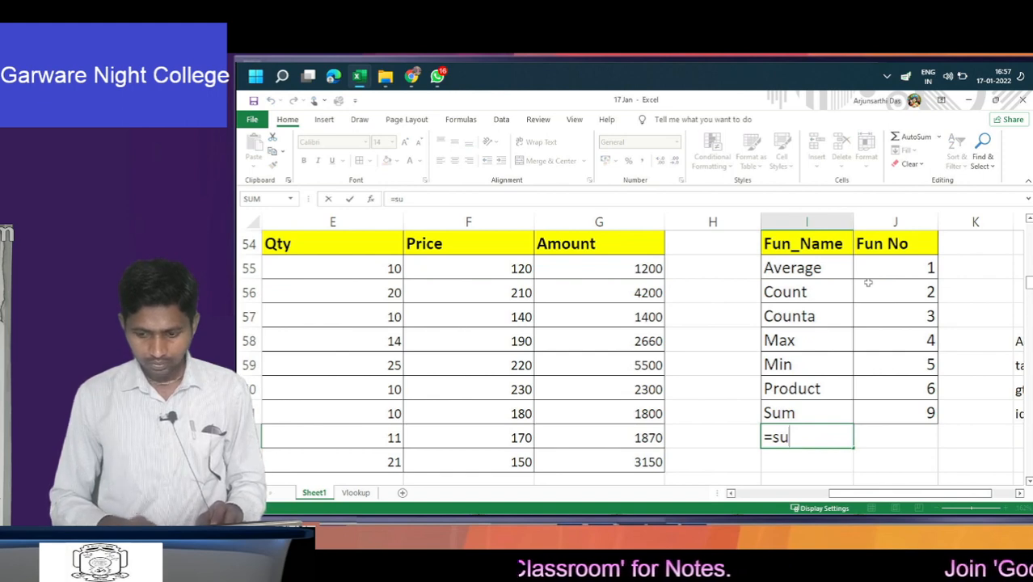
type("b")
key("Down")
key("Tab")
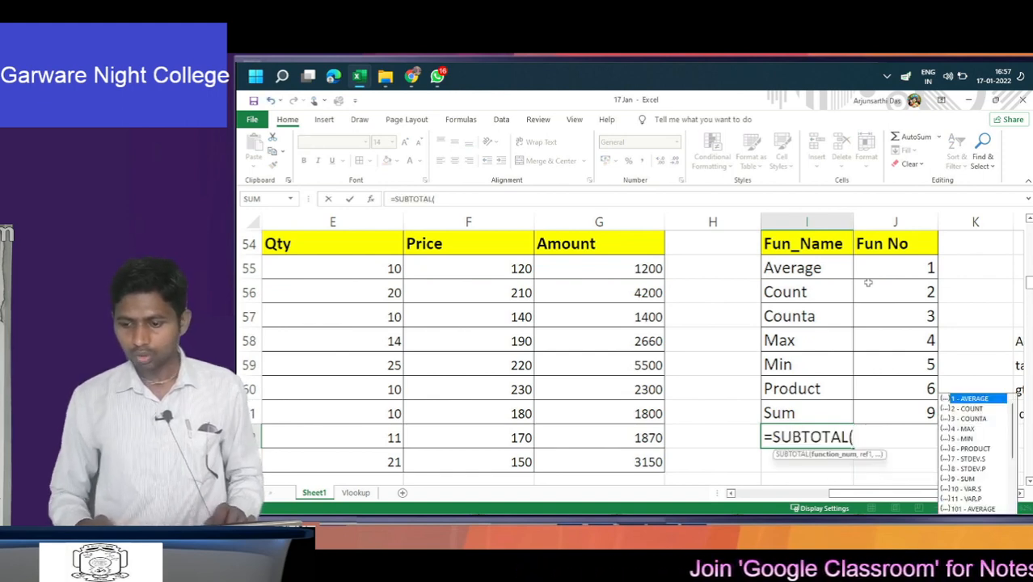
- Compare SUBTOTAL's function number options with the numbers in the Fun_Name and Fun No table
key("Down")
key("Down")
key("Down")
key("Down")
key("Down")
key("Down")
key("Down")
key("Down")
key("Down")
key("Down")
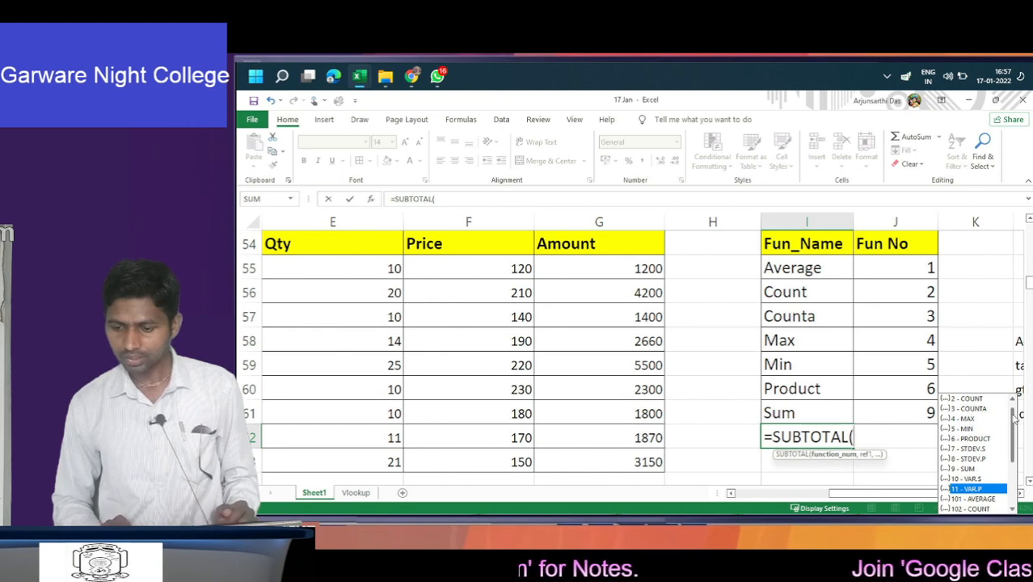
scroll(1016, 414, "up", 1)
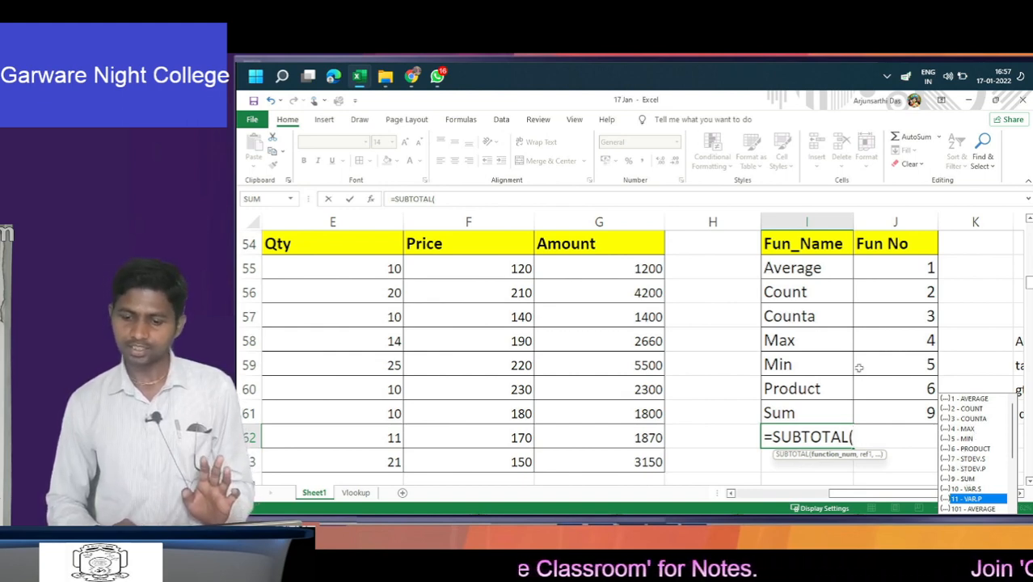
- Cancel the trial SUBTOTAL entry and clear cell I62
key("Escape")
key("Escape")
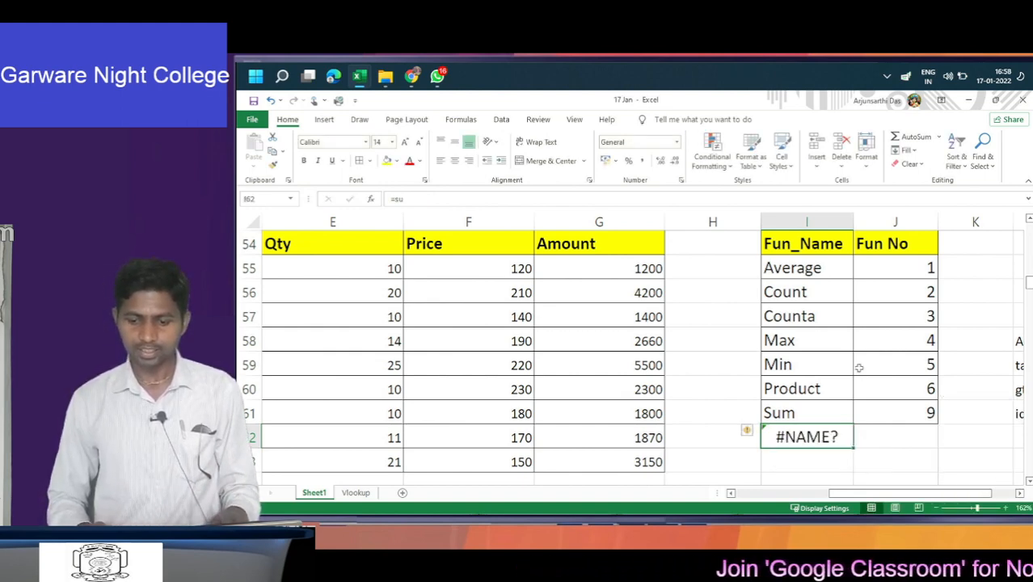
key("Delete")
- Check the Data Validation settings of the Select Function cell D65 and close them without changes
key("Left")
key("Left")
key("Left")
key("Left")
key("Left")
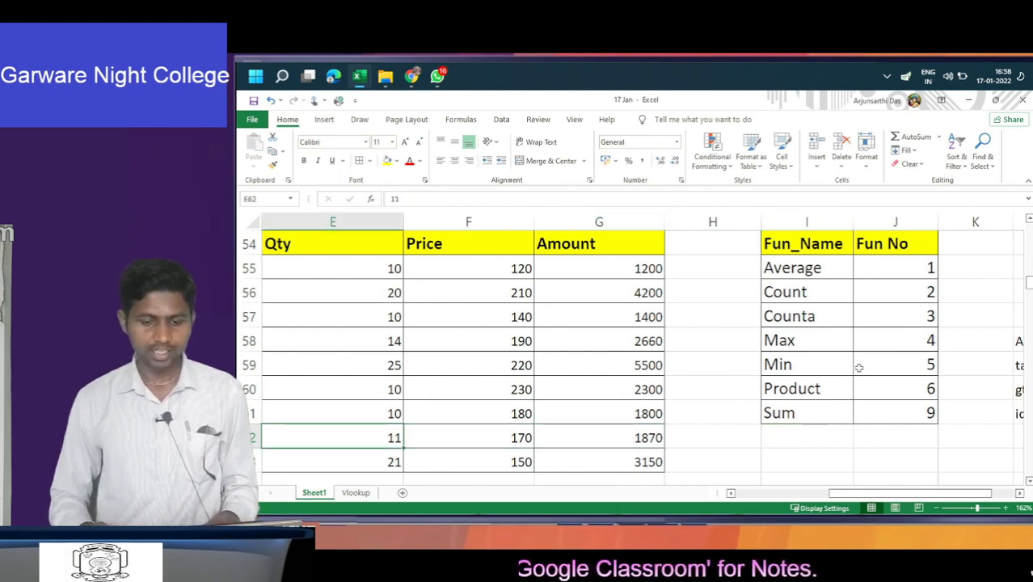
key("Down")
key("Down")
key("Down")
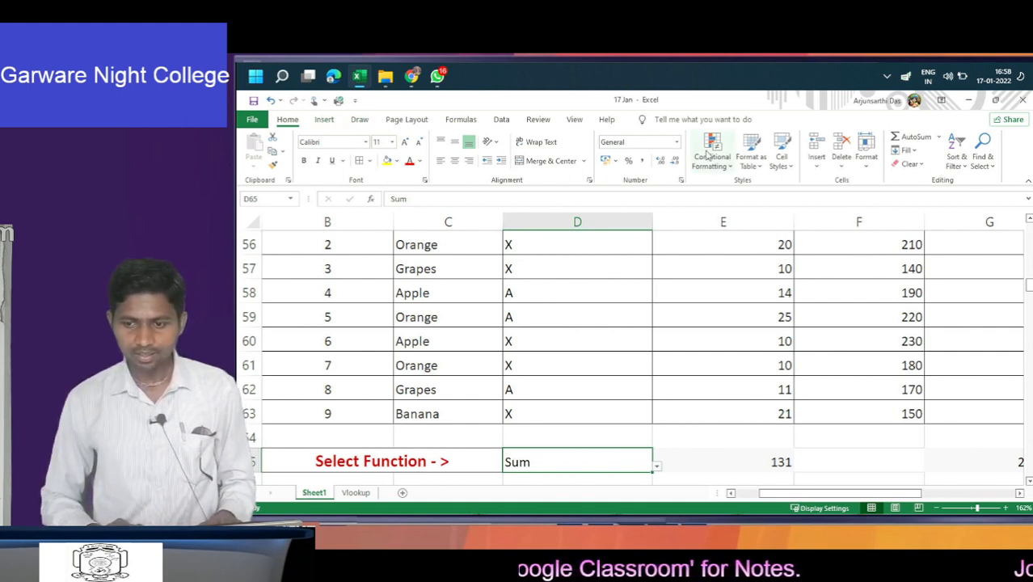
left_click(500, 119)
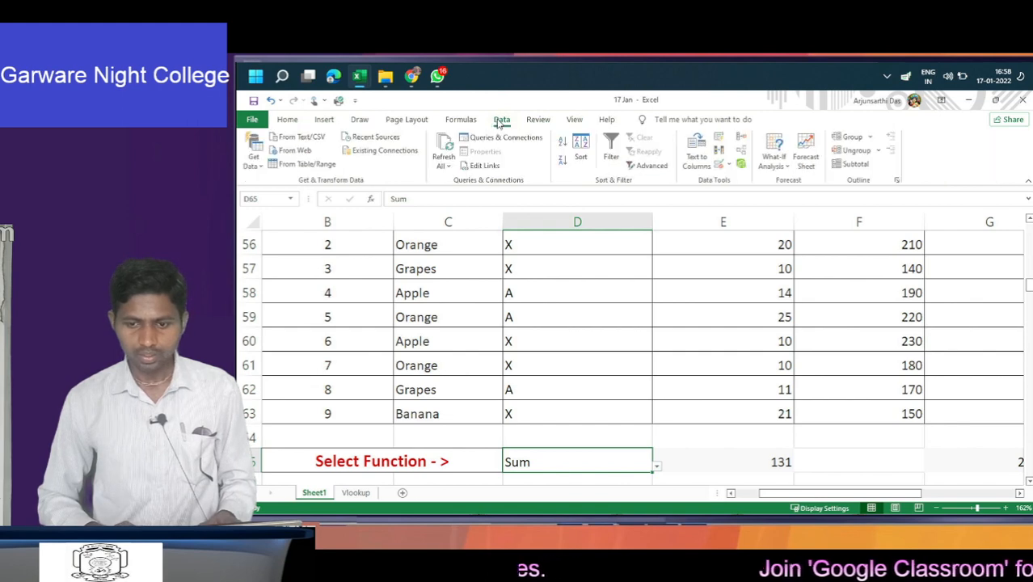
left_click(729, 166)
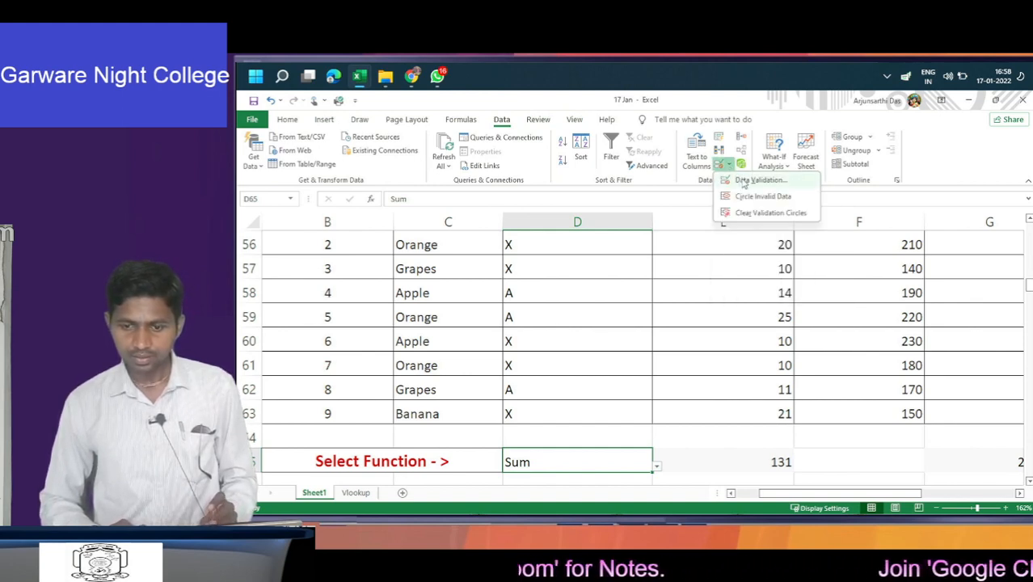
left_click(744, 181)
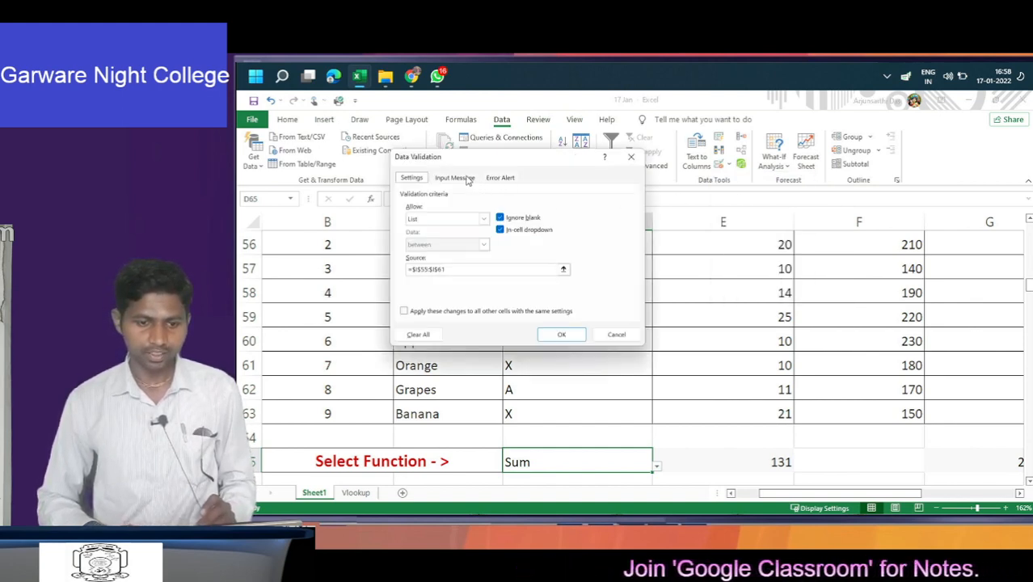
left_click(614, 335)
- Open the Data Validation settings for the Select Function cell D65 and set the allowed entry type to List
left_click(730, 167)
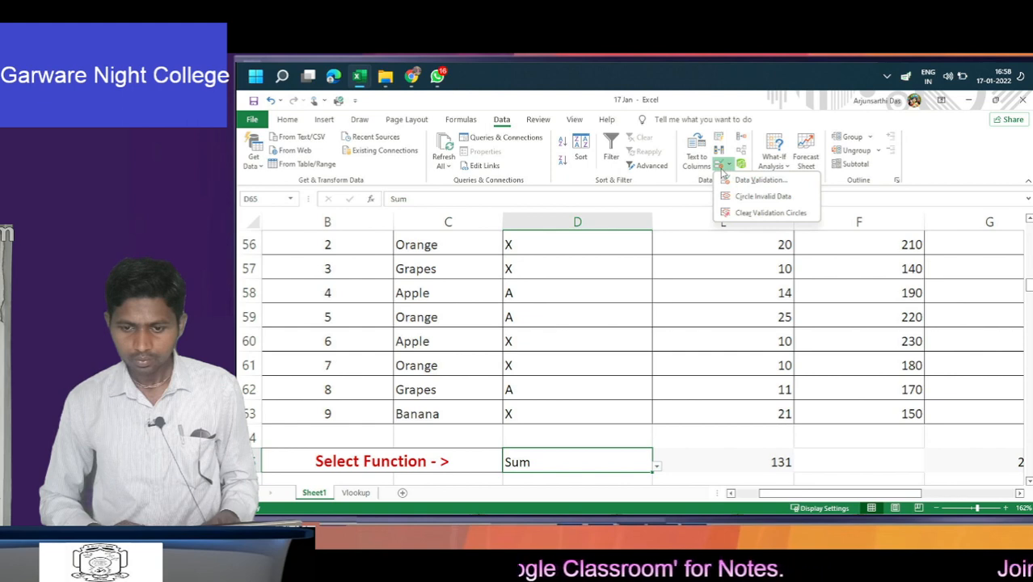
left_click(724, 177)
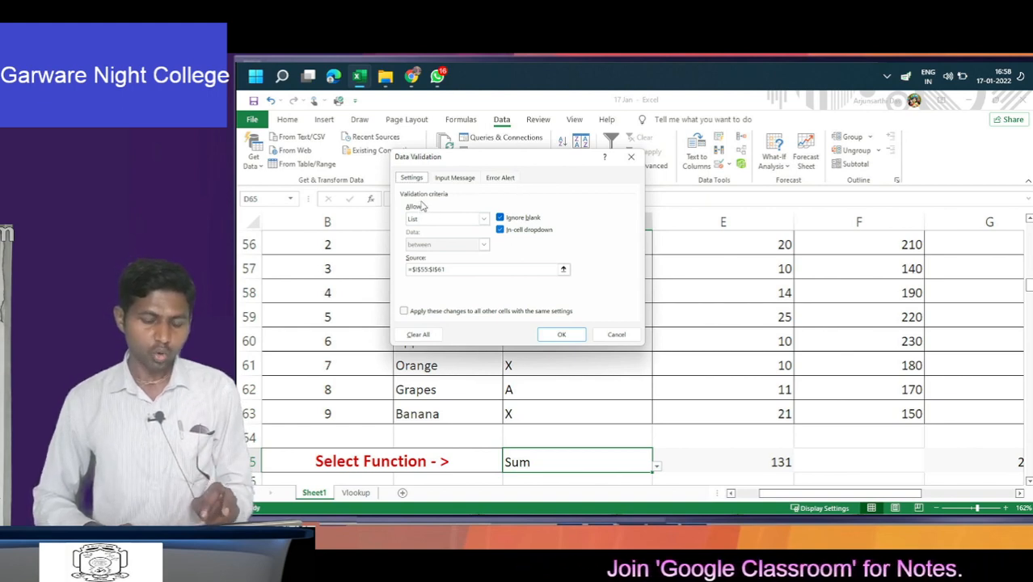
left_click(484, 219)
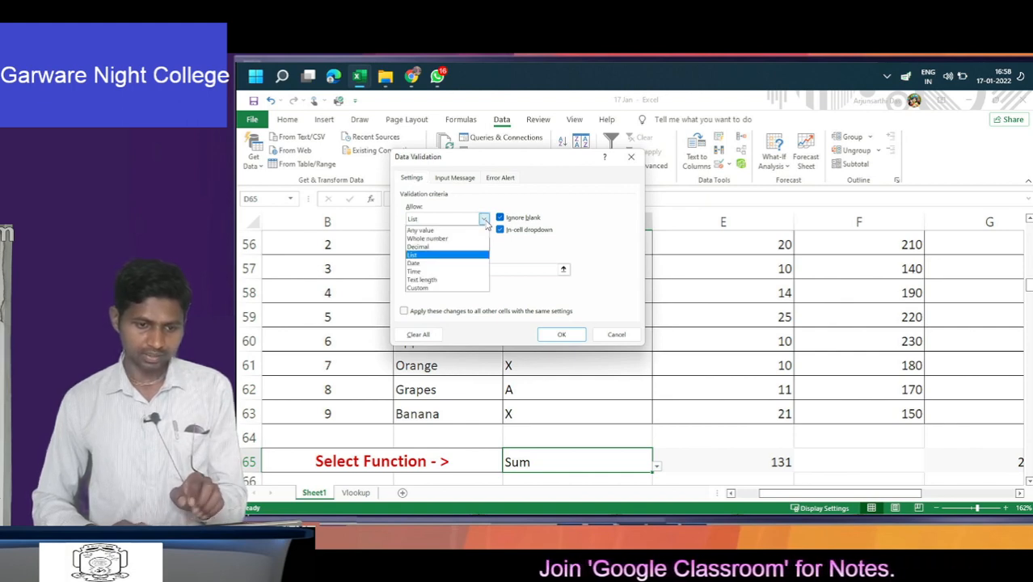
left_click(456, 258)
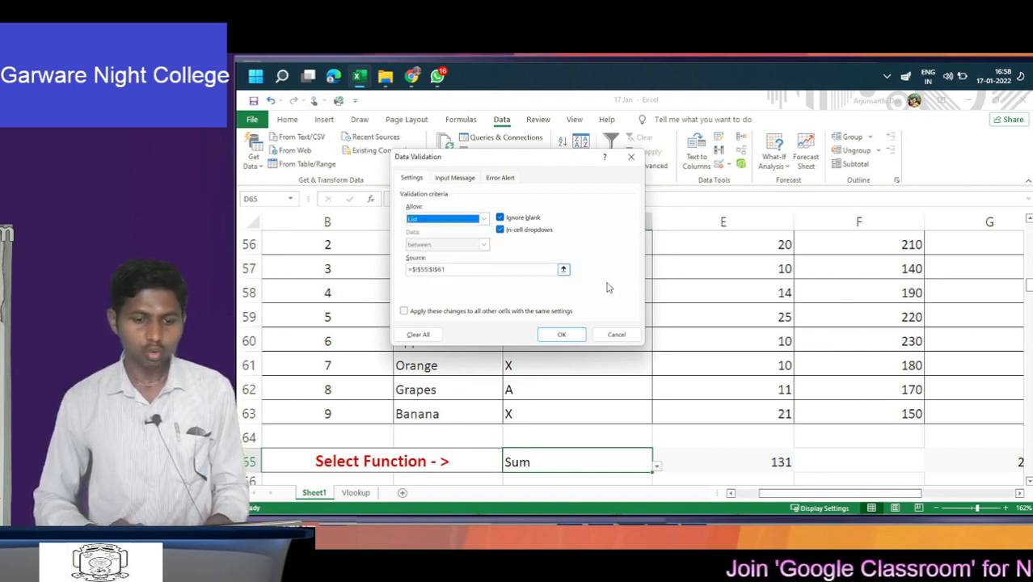
- Replace the list source with the function names in =$I$55:$I$61 and apply the validation to D65
left_click(499, 269)
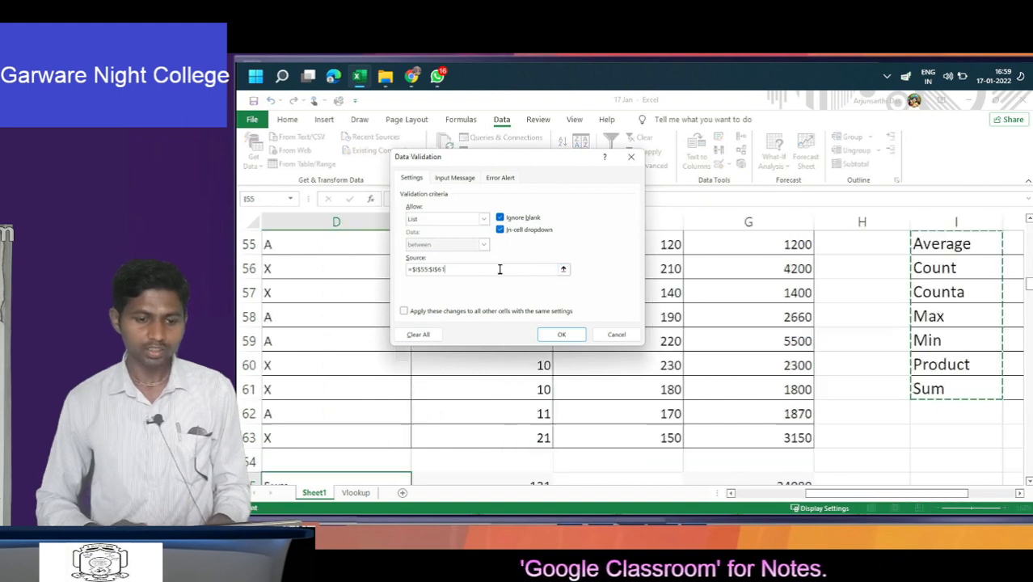
left_click_drag(499, 269, 371, 267)
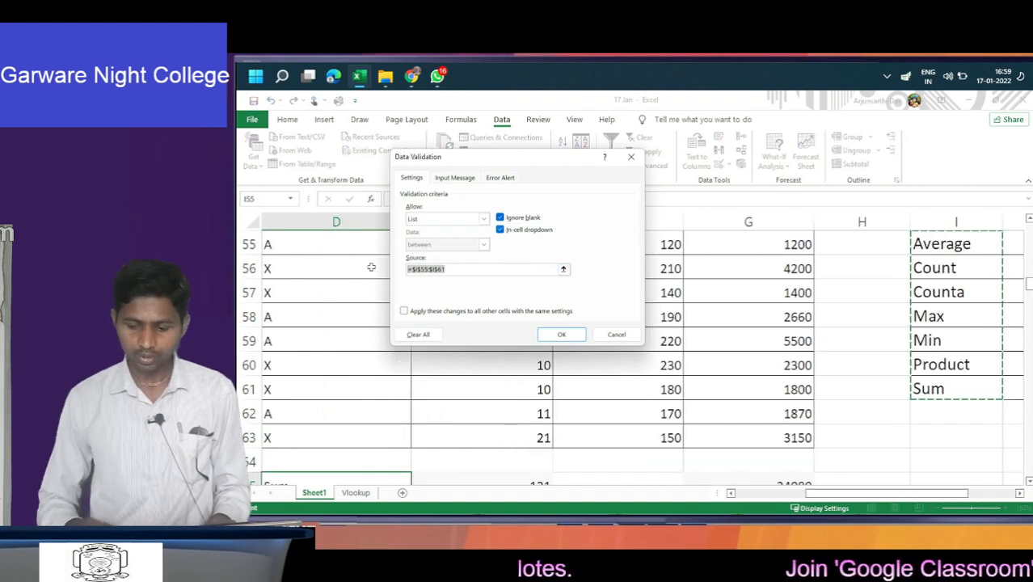
key("BackSpace")
left_click(940, 252)
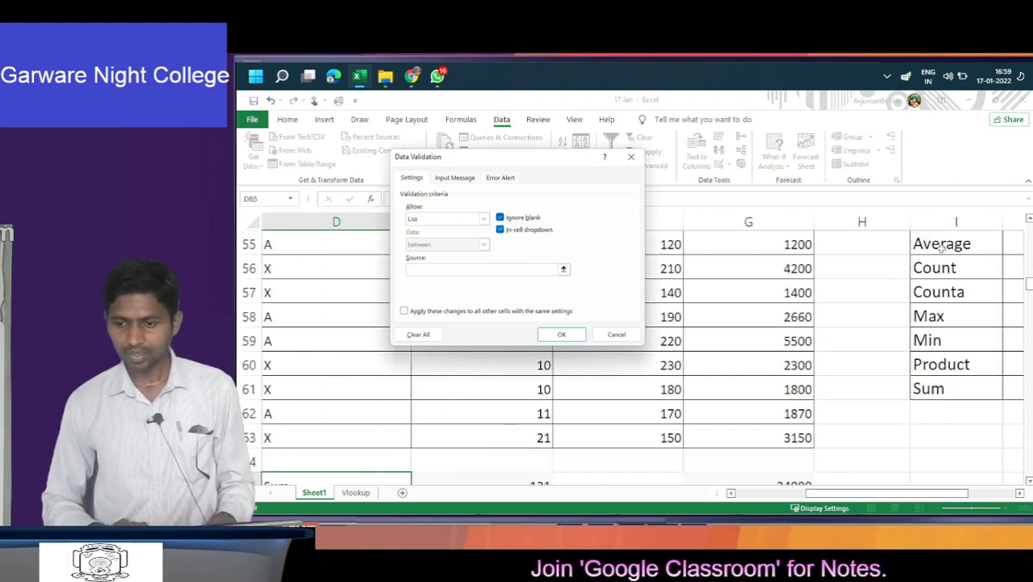
key("shift+Down")
key("shift+Down")
key("shift+Down")
key("shift+Down")
key("shift+Down")
key("shift+Down")
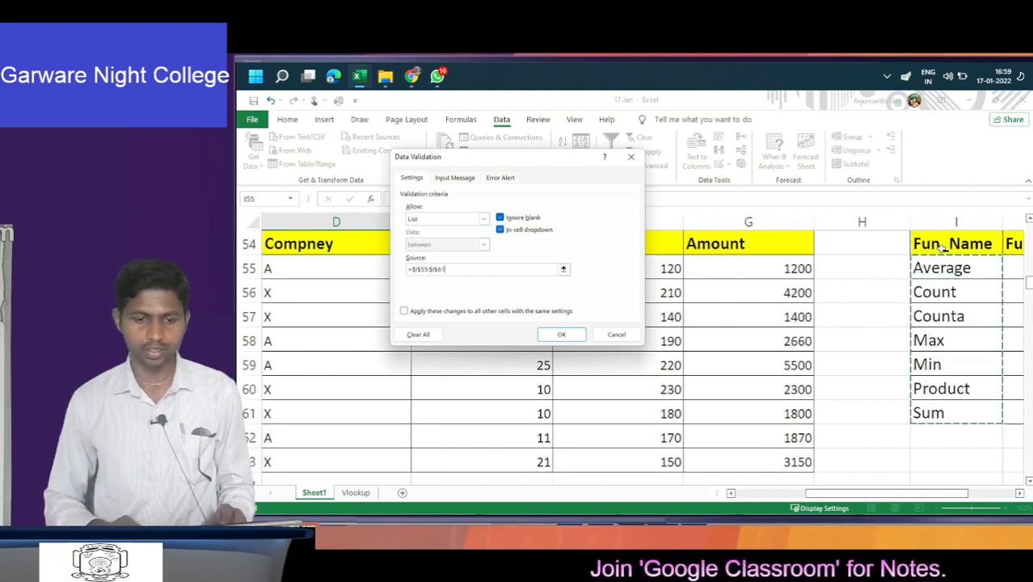
key("Return")
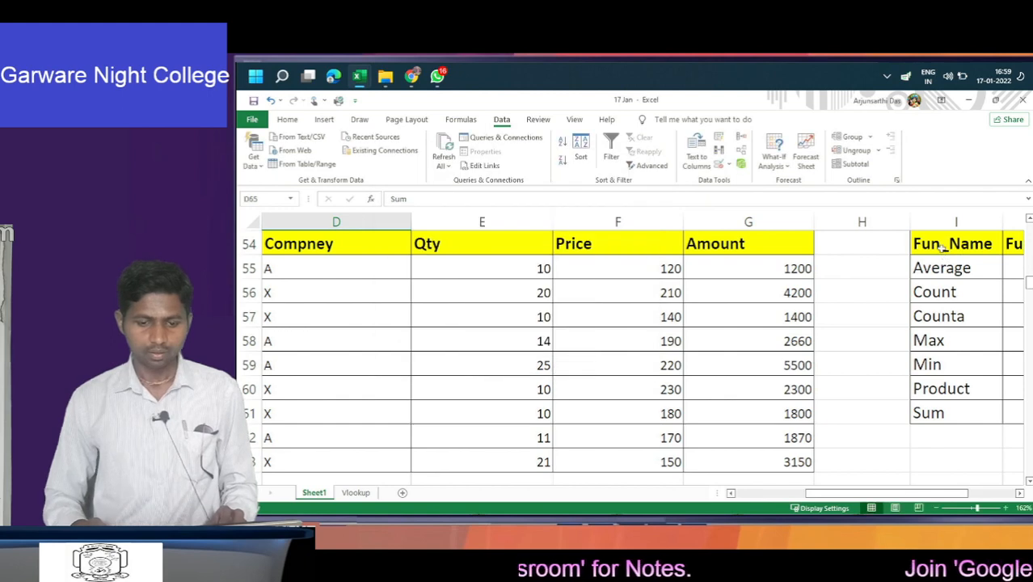
- Browse the function names in the D65 drop-down list and close it without choosing one
key("Up")
key("Up")
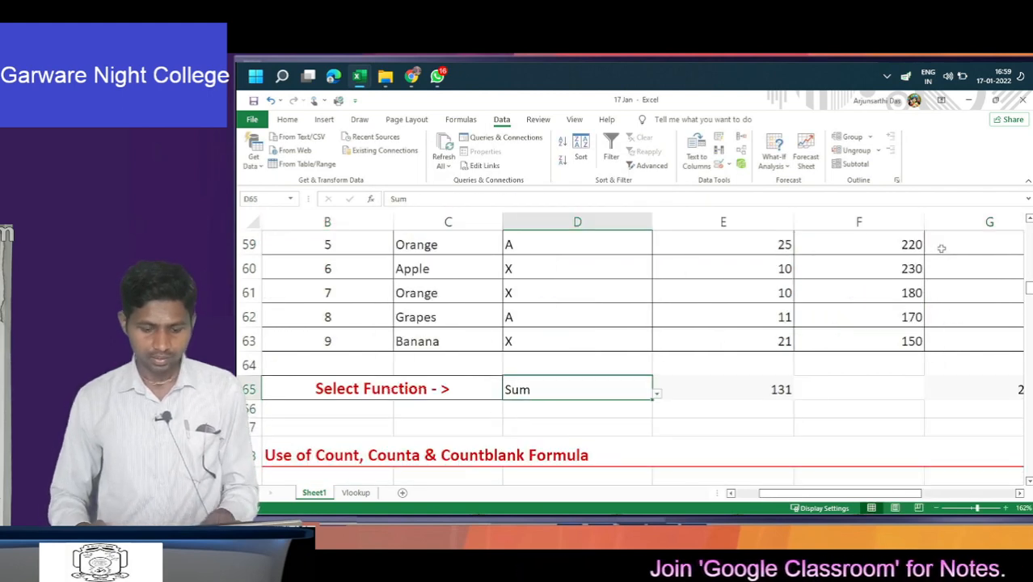
key("alt+Down")
key("Up")
key("Up")
key("Up")
key("Up")
key("Up")
key("Up")
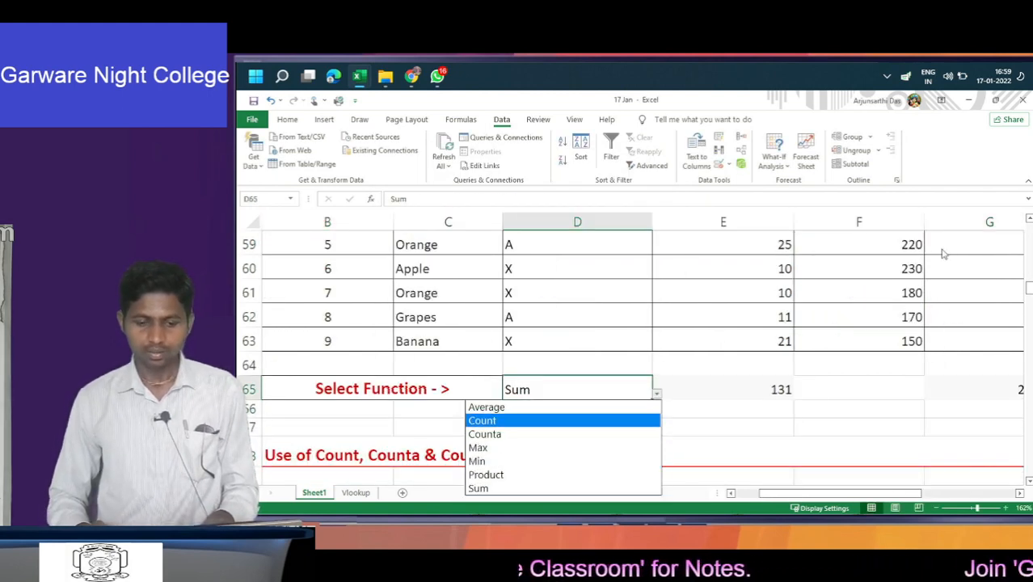
key("Escape")
- Clear cell D65, then review its List validation with source =$I$55:$I$61 and confirm it
key("Delete")
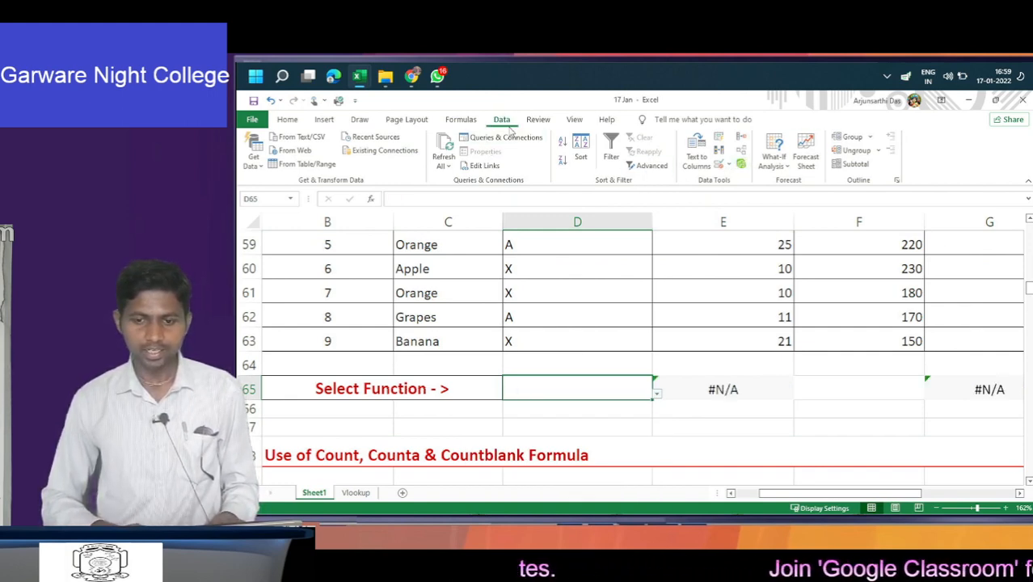
left_click(718, 165)
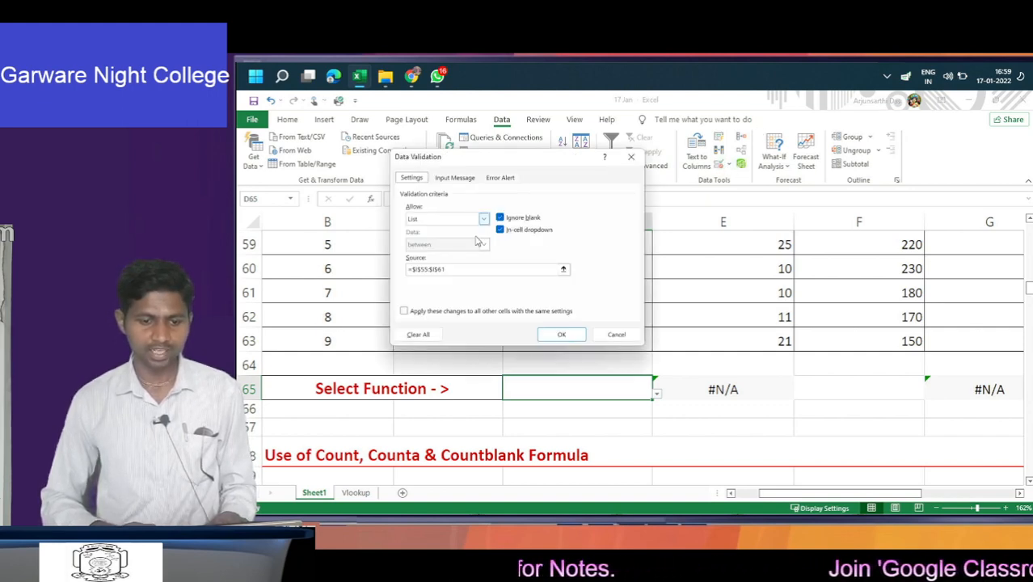
left_click(471, 269)
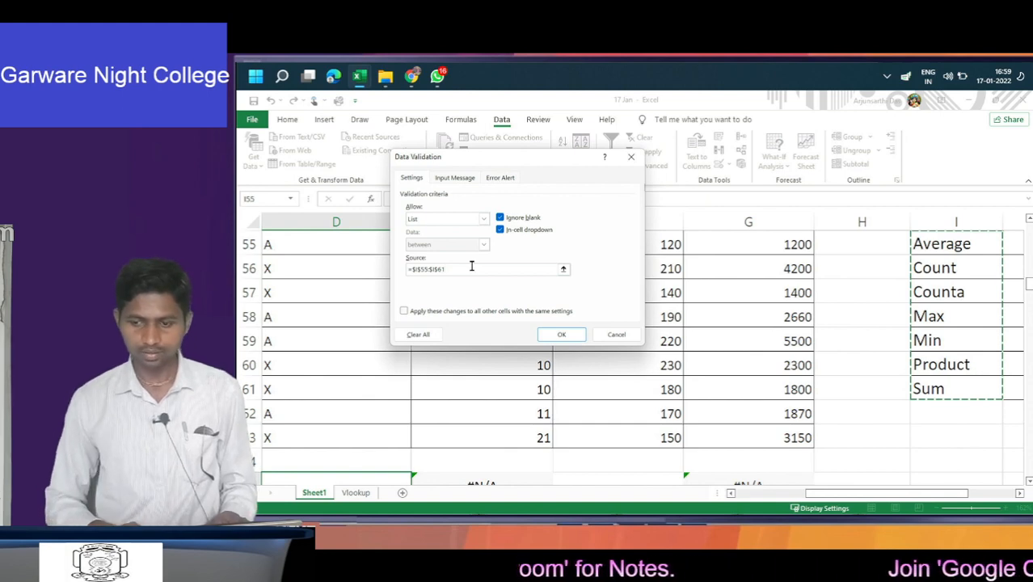
left_click(562, 335)
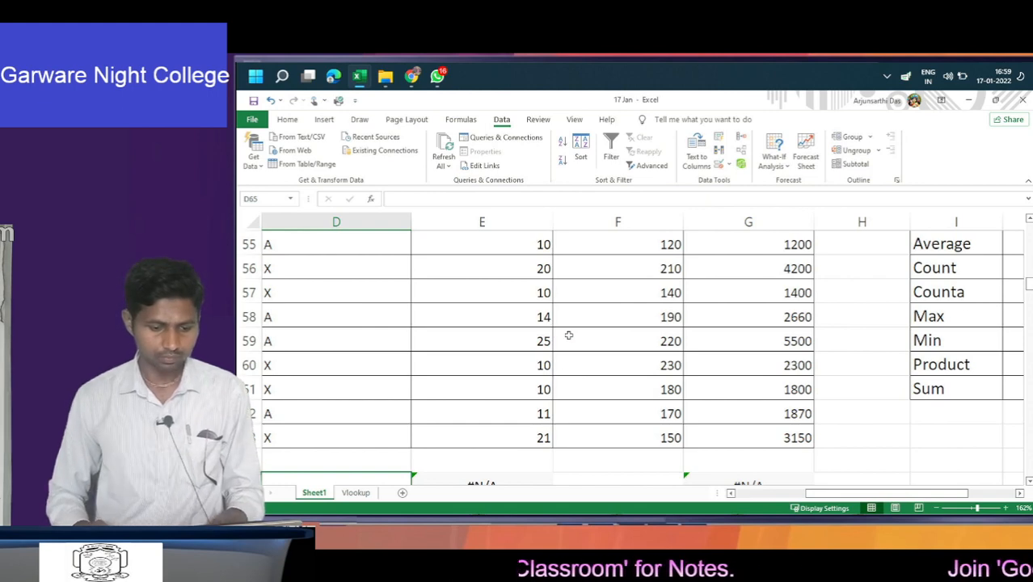
- Choose Sum from the drop-down list in the Select Function cell D65
key("Left")
key("Right")
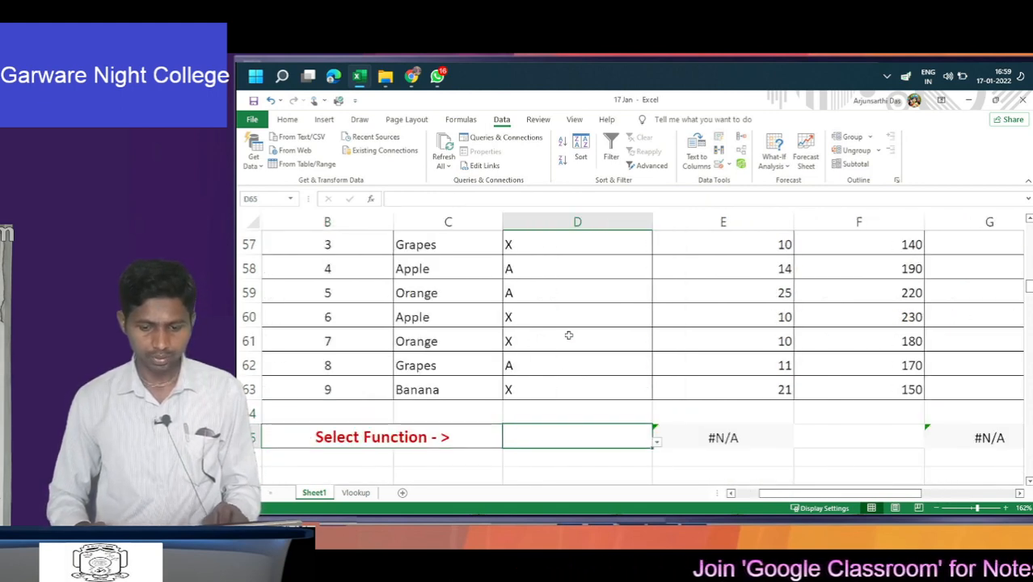
key("alt+Down")
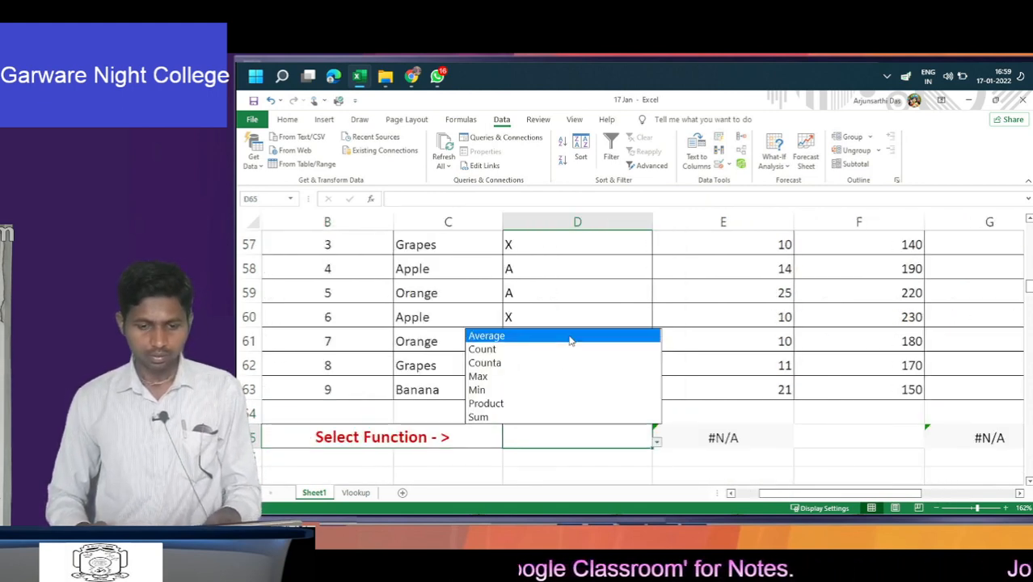
key("Down")
key("Down")
key("Down")
key("Up")
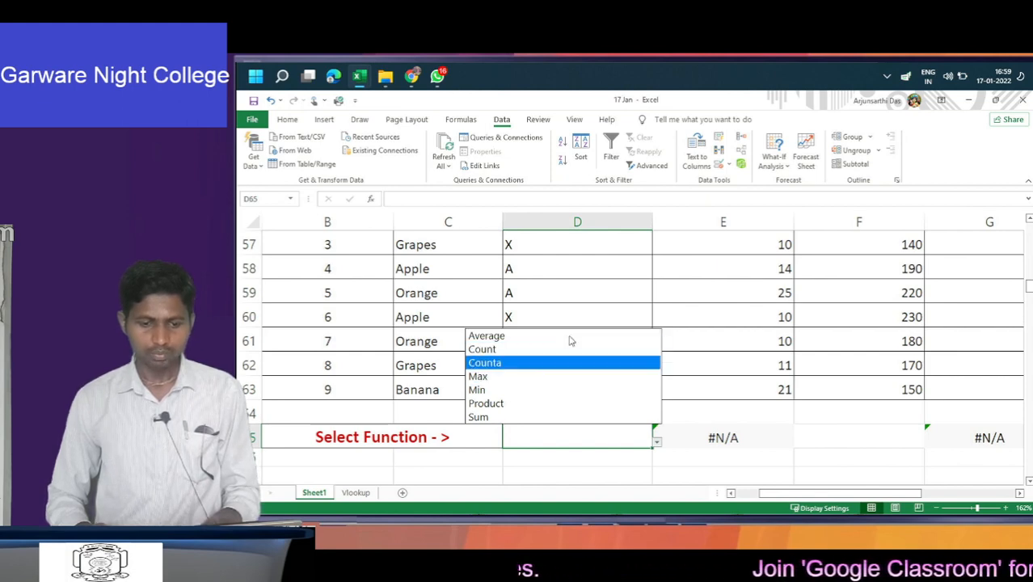
key("Up")
key("Down")
key("Down")
key("Down")
key("Down")
key("Down")
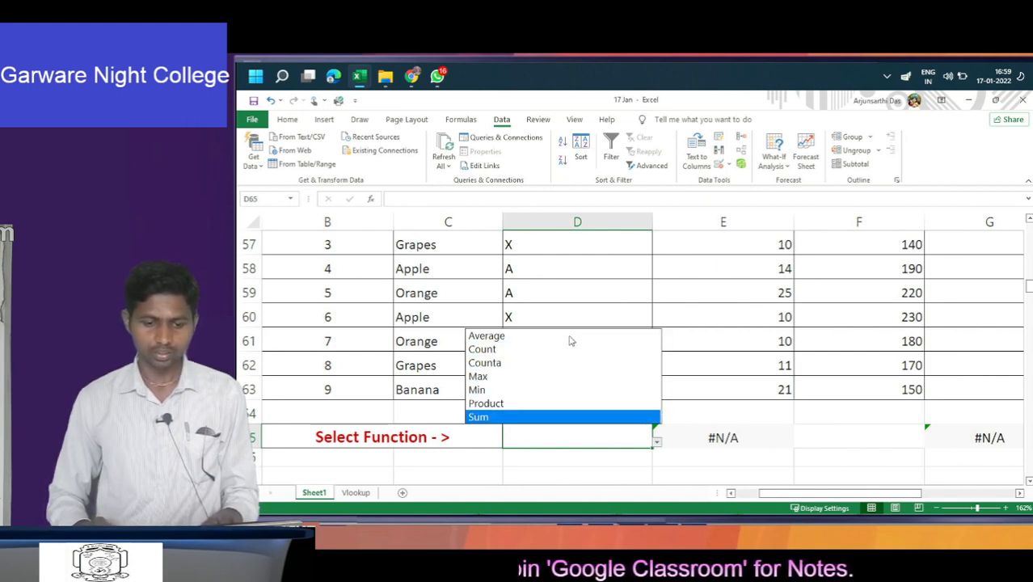
key("Return")
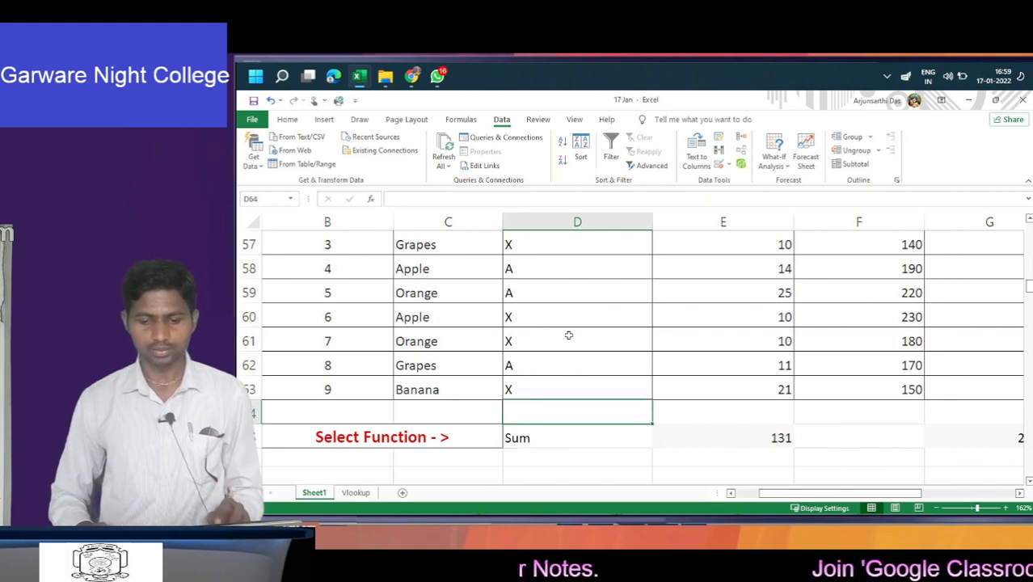
- Clear the Qty total in E65 and start a new SUBTOTAL formula there, reviewing the function number options
key("Right")
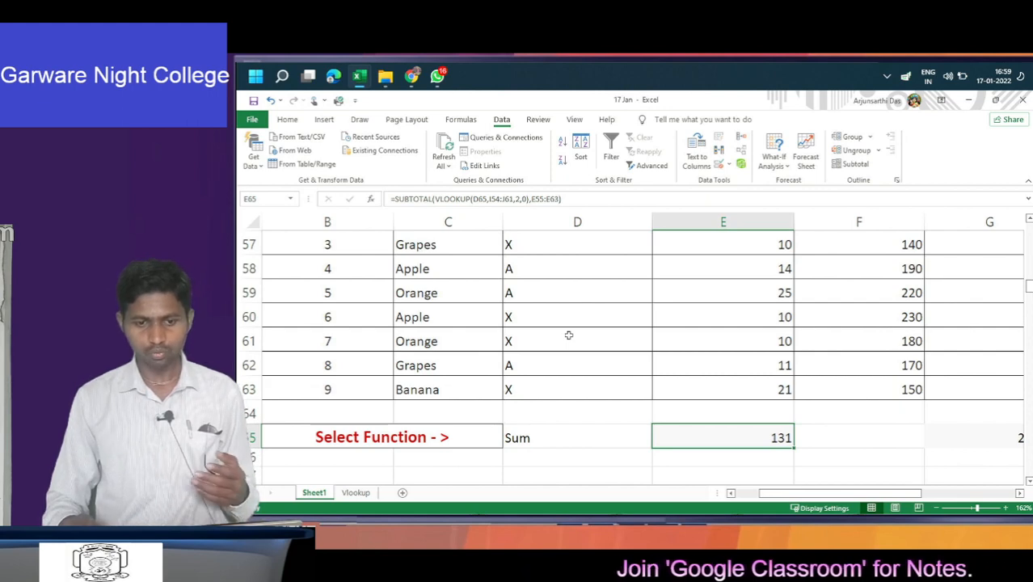
key("Delete")
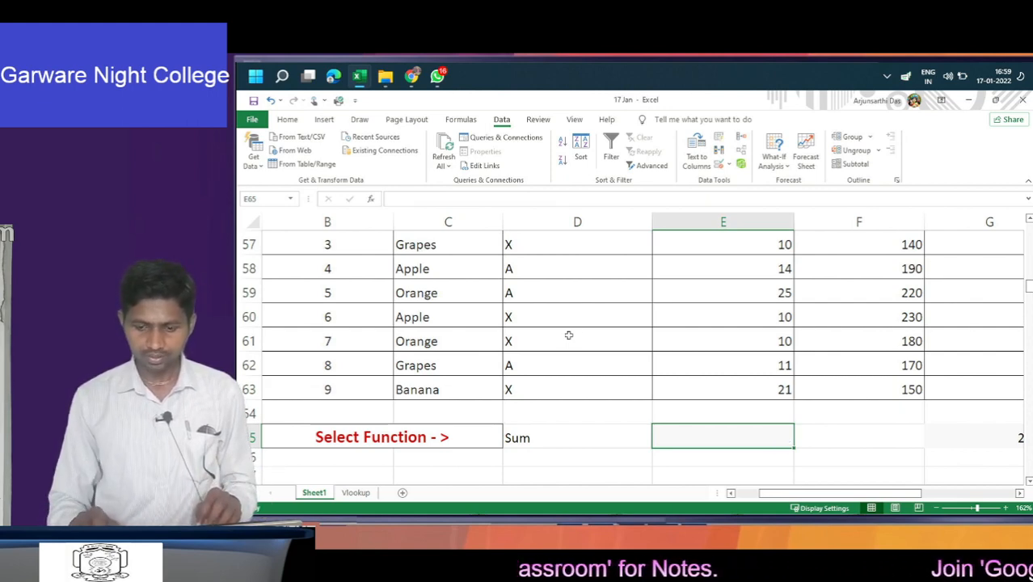
type("=")
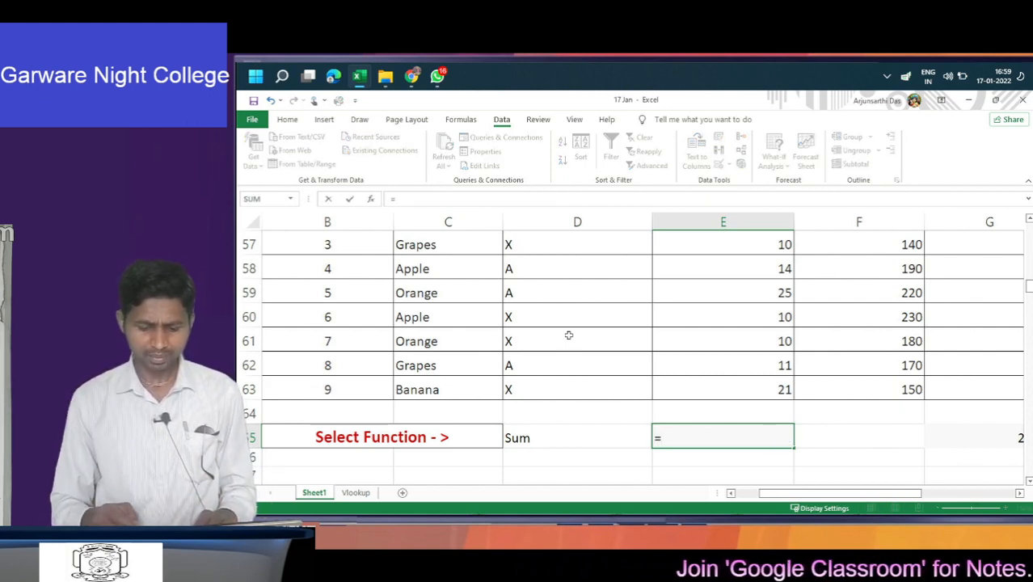
type("sub")
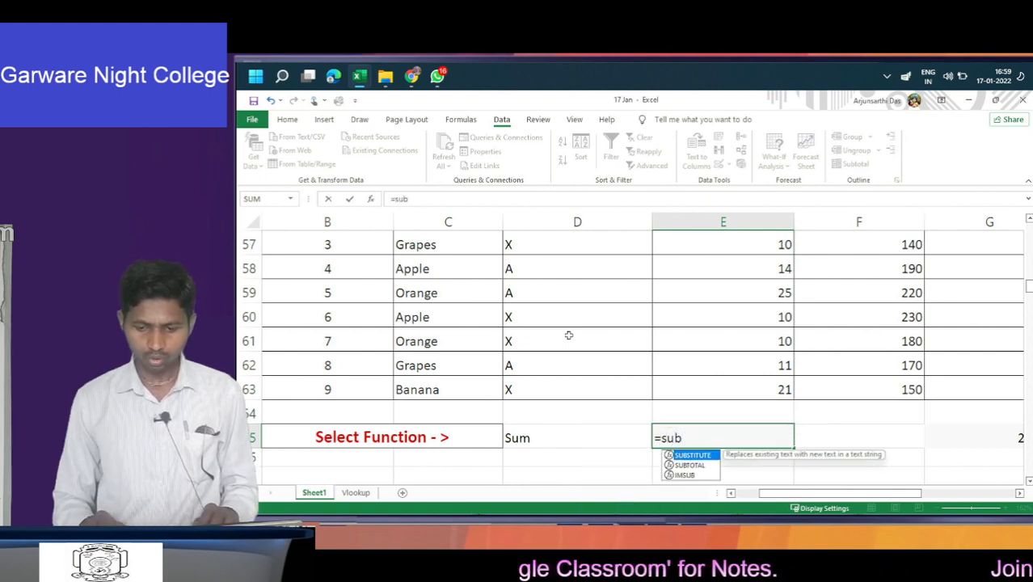
key("Down")
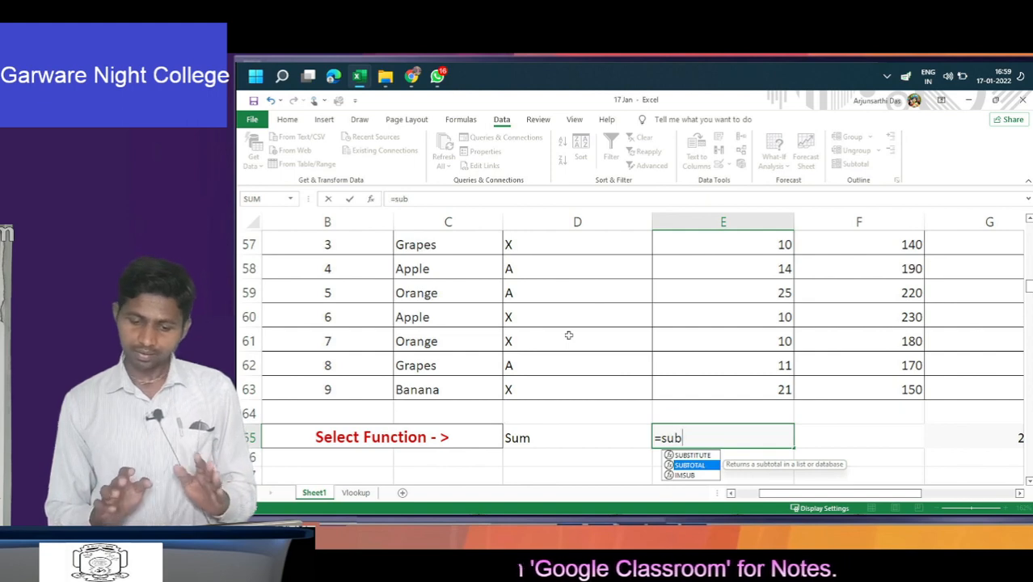
key("Tab")
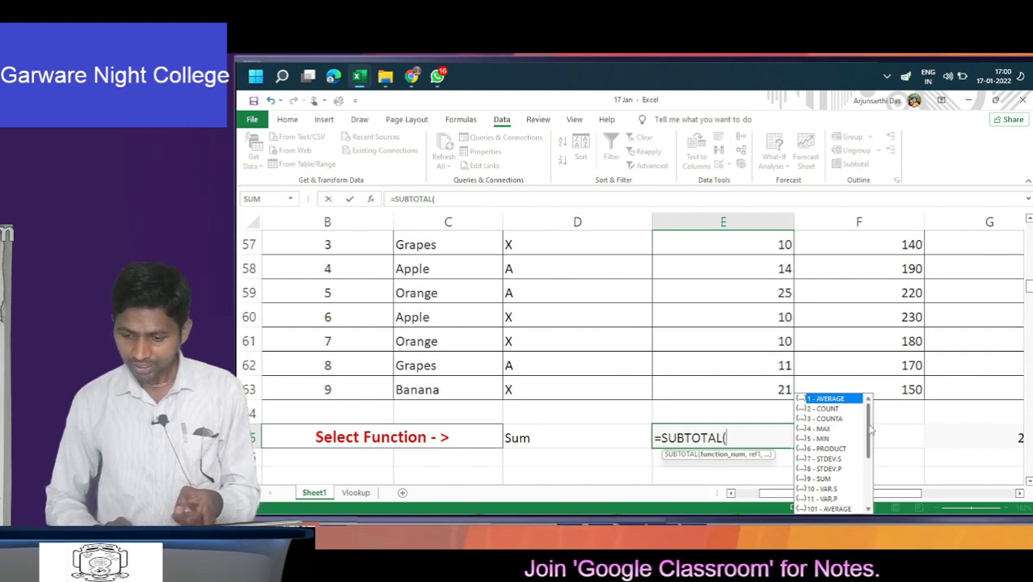
scroll(869, 443, "down", 1)
scroll(869, 443, "up", 1)
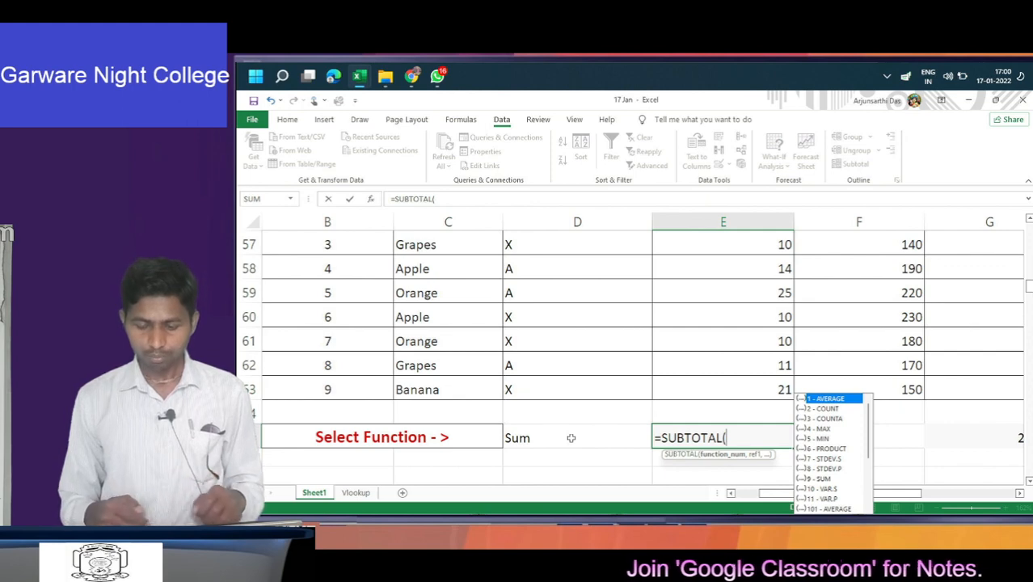
- Nest a VLOOKUP as SUBTOTAL's function number argument, with D65 as the lookup value
type("v")
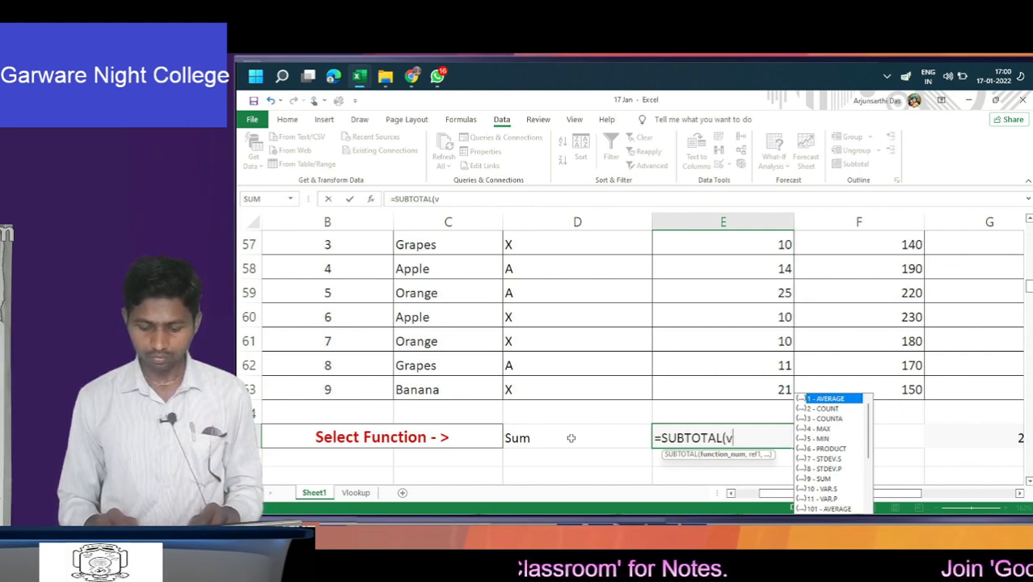
type("lo")
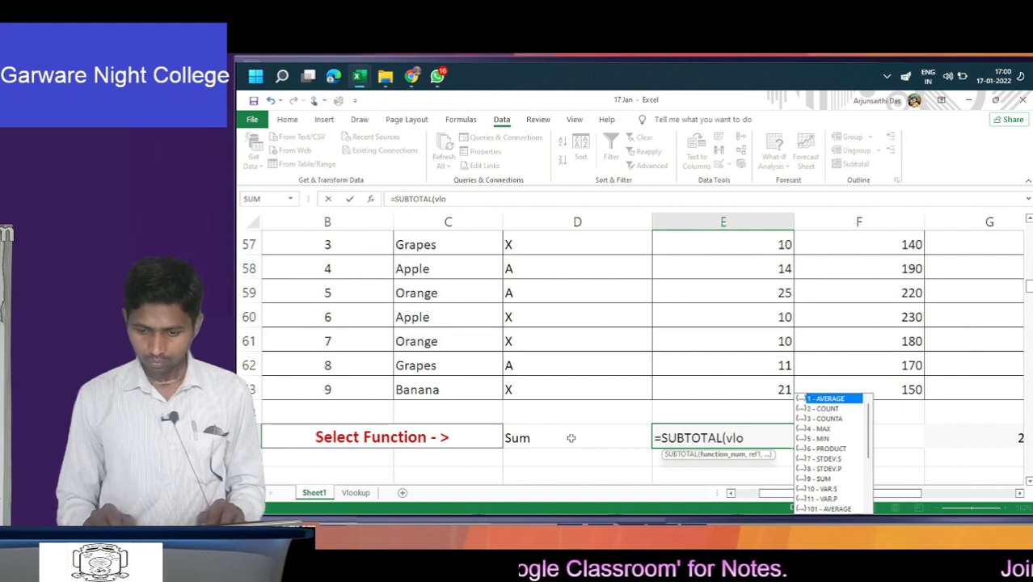
type("okup")
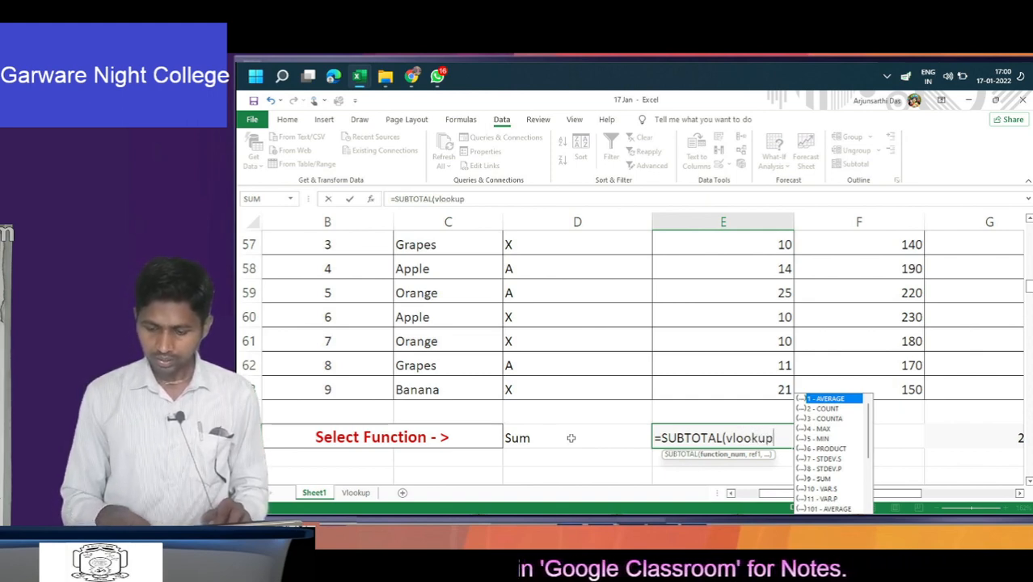
type("(")
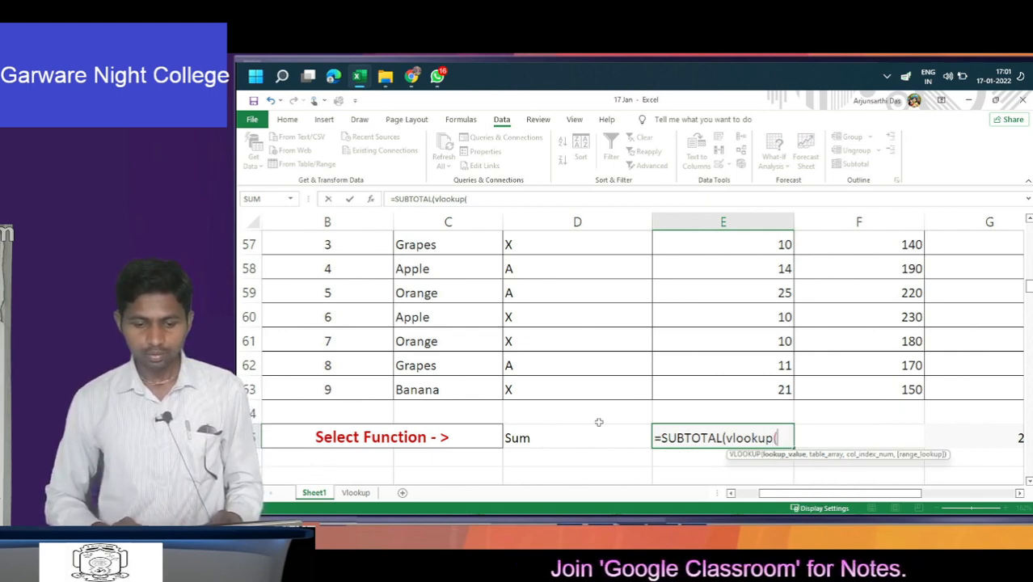
left_click(592, 436)
type(",")
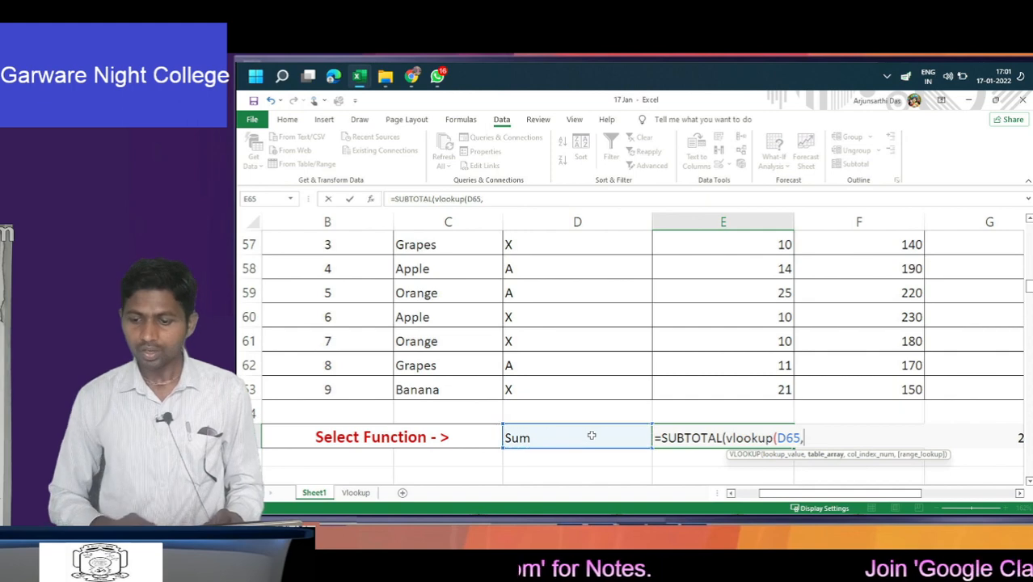
- Set the VLOOKUP table array to I55:J61, the Fun_Name and Fun No entries without their header row
left_click(985, 363)
key("Right")
key("Right")
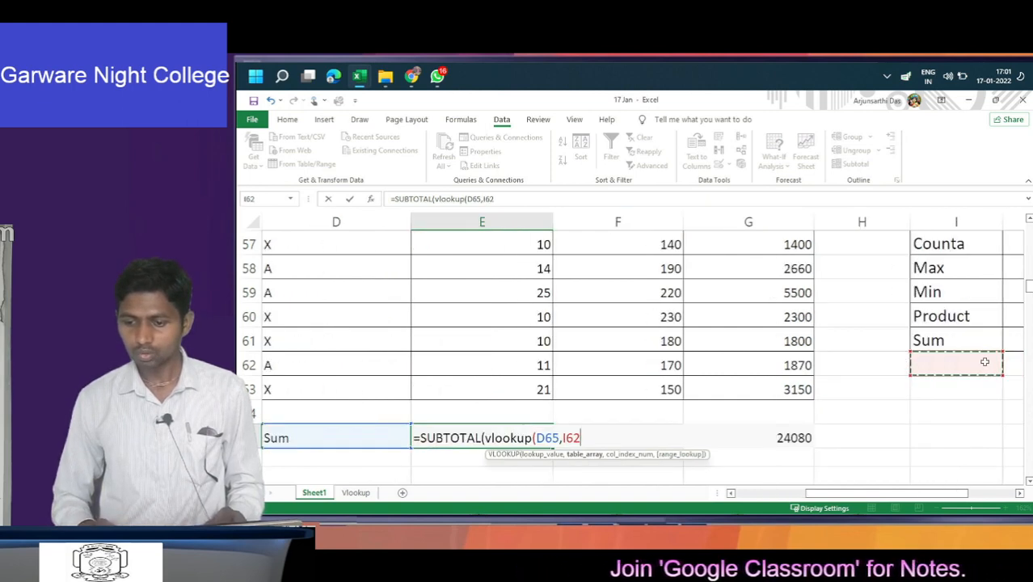
key("Up")
key("Up")
key("Up")
key("Up")
key("Up")
key("Up")
key("Up")
key("Up")
key("Up")
key("Down")
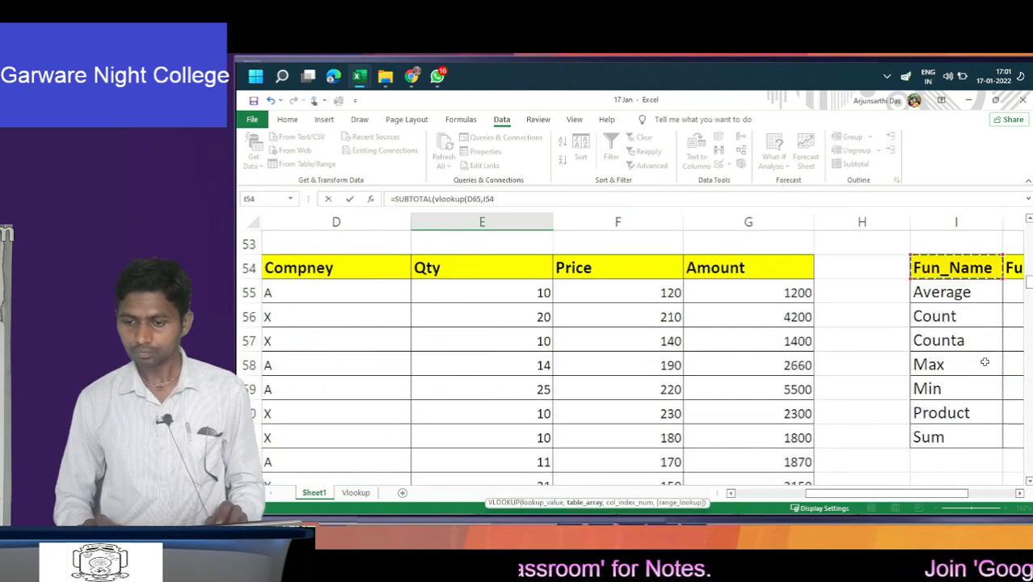
key("Down")
key("shift+Right")
key("ctrl+shift+Down")
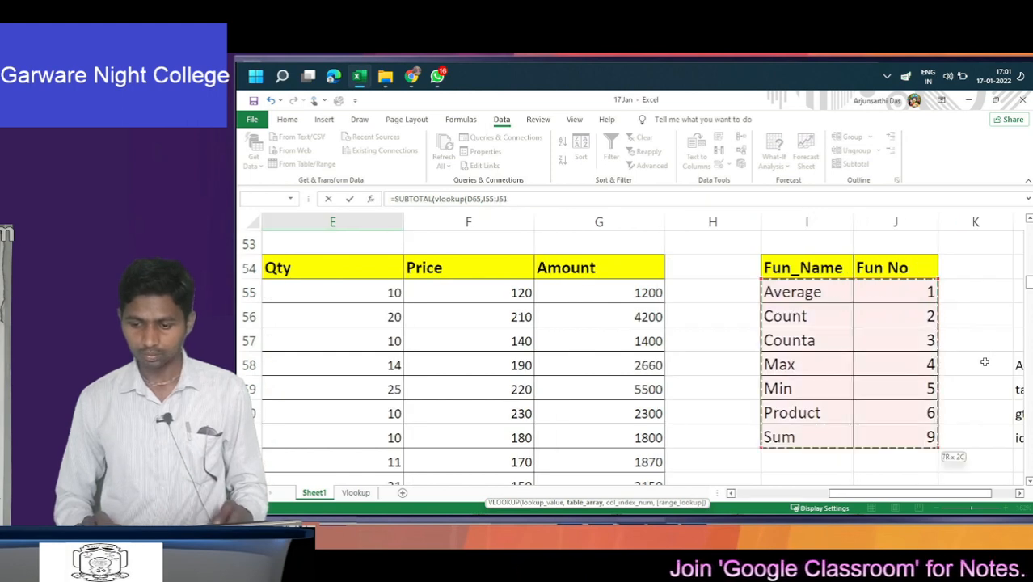
- Complete the nested VLOOKUP in E65 with column index 2 and exact match 0, moving on to SUBTOTAL's reference argument
type(",2")
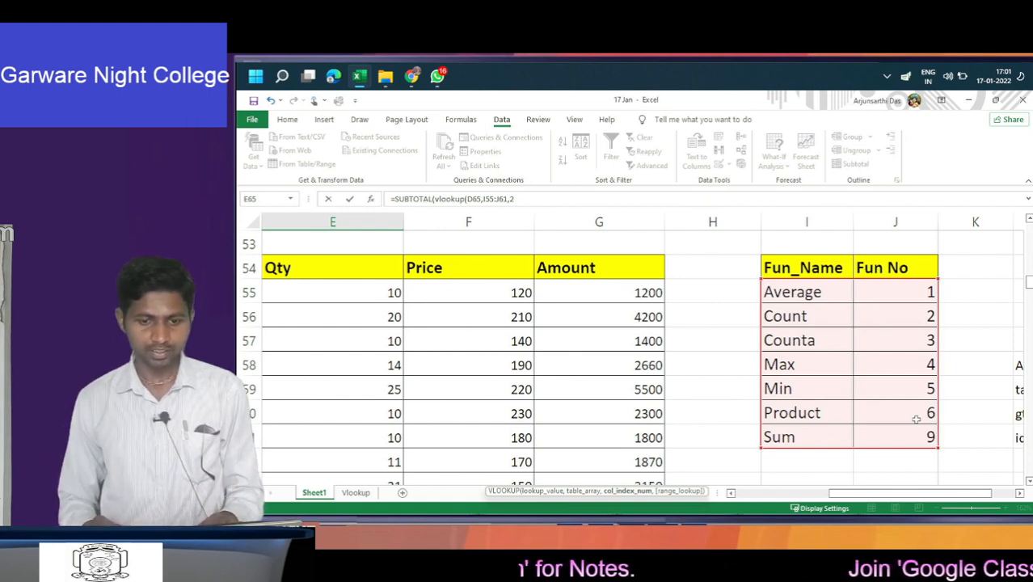
type(",")
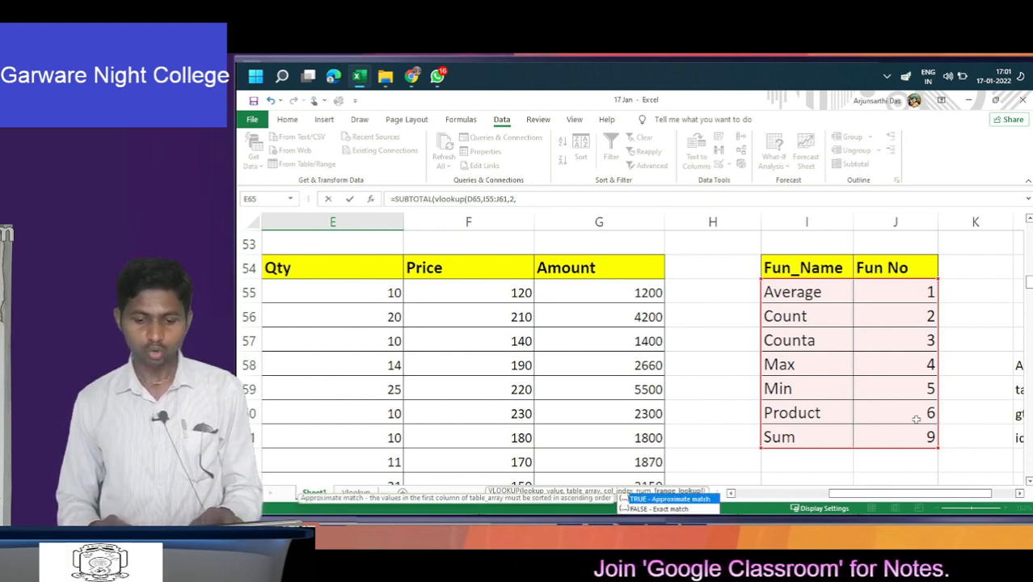
type("0")
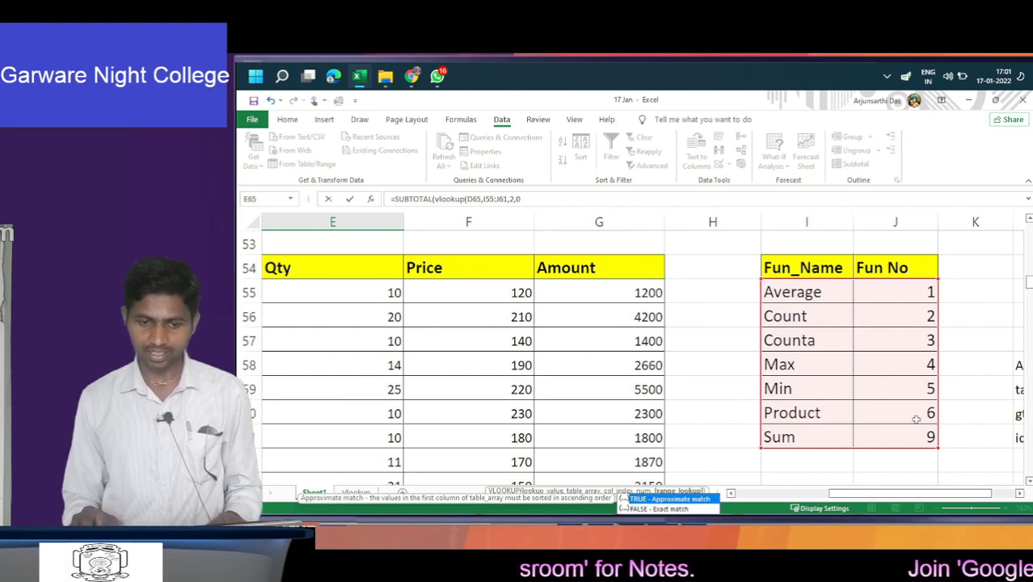
type(")")
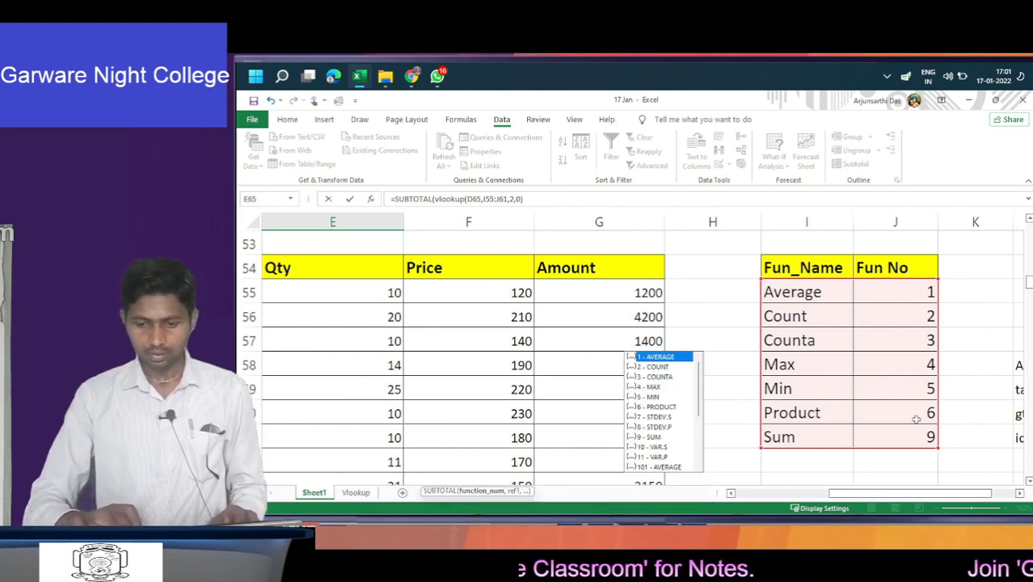
scroll(916, 419, "down", 2)
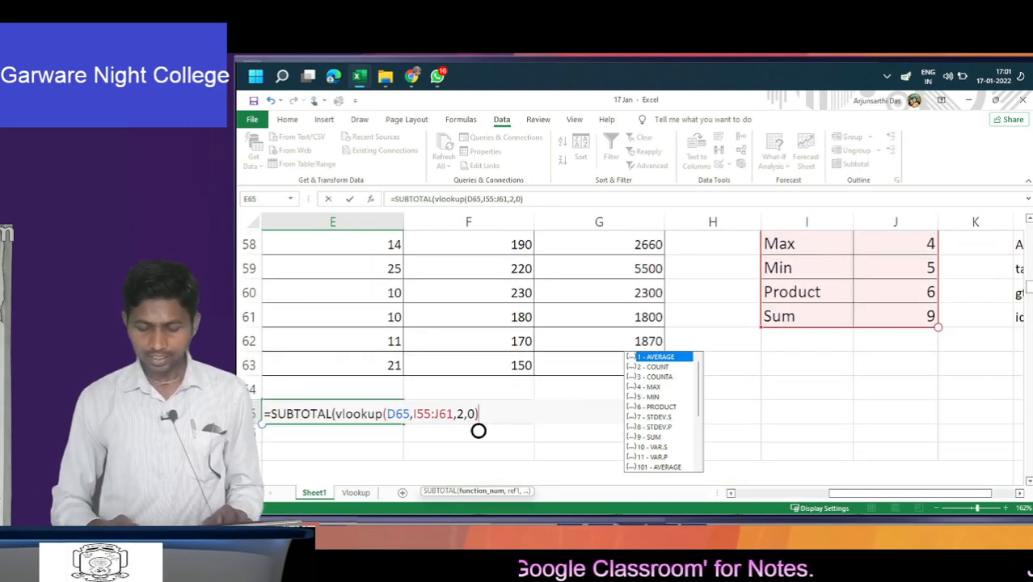
type(",")
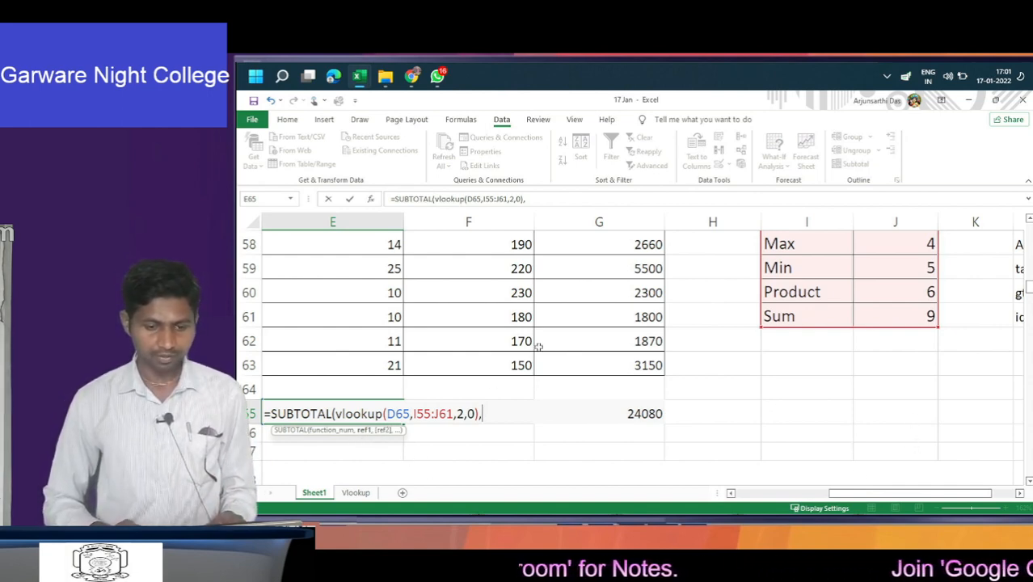
- Set SUBTOTAL's reference to the Qty values E55:E63 and enter the finished formula in E65
left_click(497, 364)
key("Up")
key("Up")
key("Up")
key("Up")
key("Up")
key("Up")
key("Up")
key("Up")
key("Up")
key("Up")
key("Up")
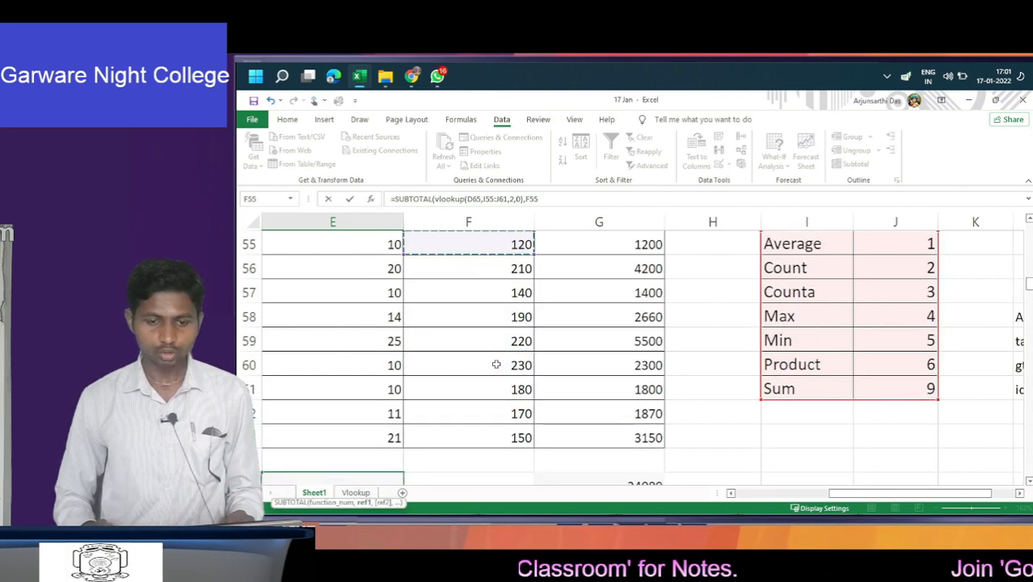
key("Down")
key("Down")
key("Down")
key("Right")
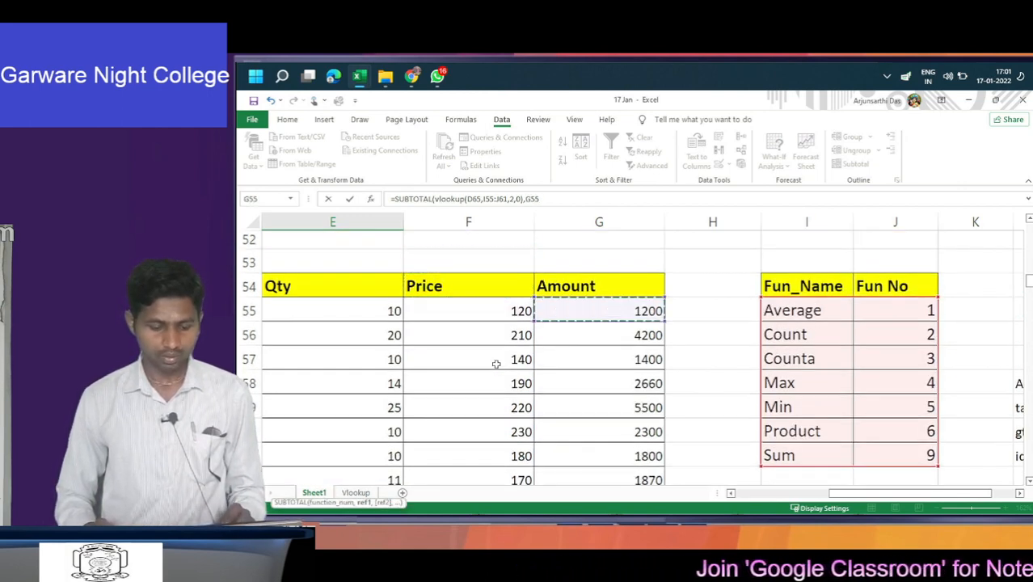
key("Left")
key("Left")
key("shift+Down")
key("shift+Down")
key("shift+Down")
key("shift+Down")
key("shift+Down")
key("shift+Down")
key("shift+Down")
key("shift+Down")
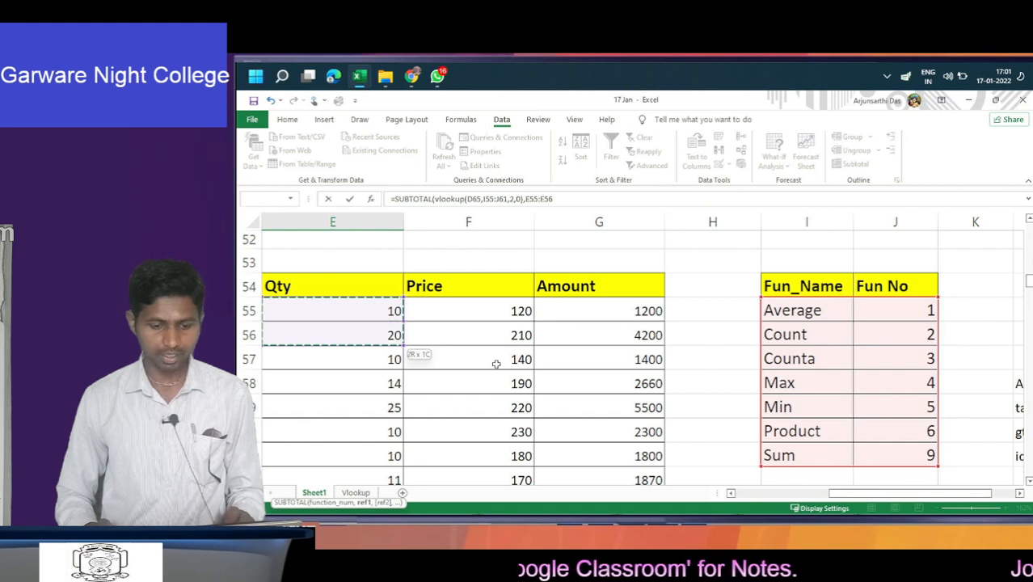
key("shift+Down")
key("shift+Up")
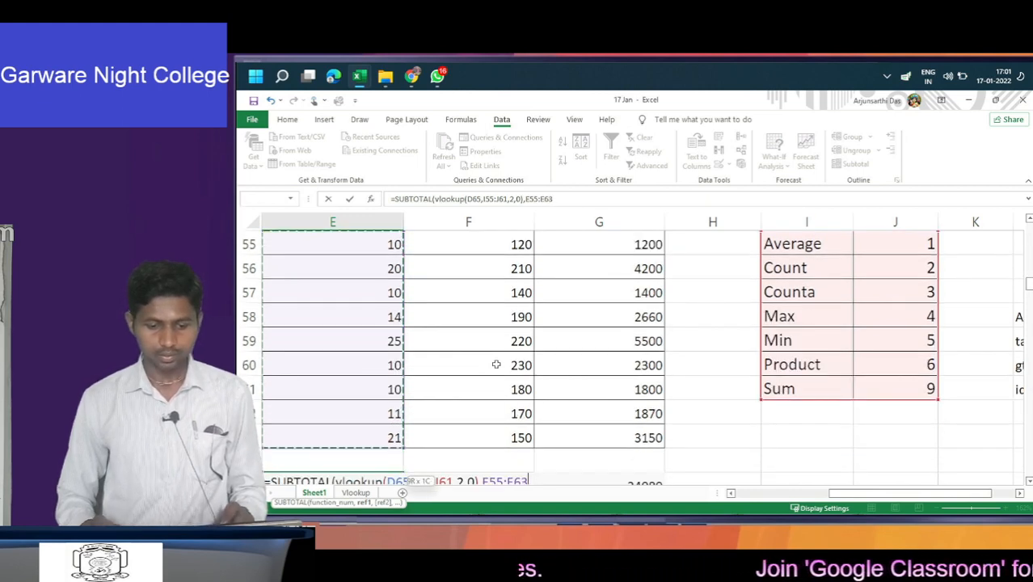
type(")")
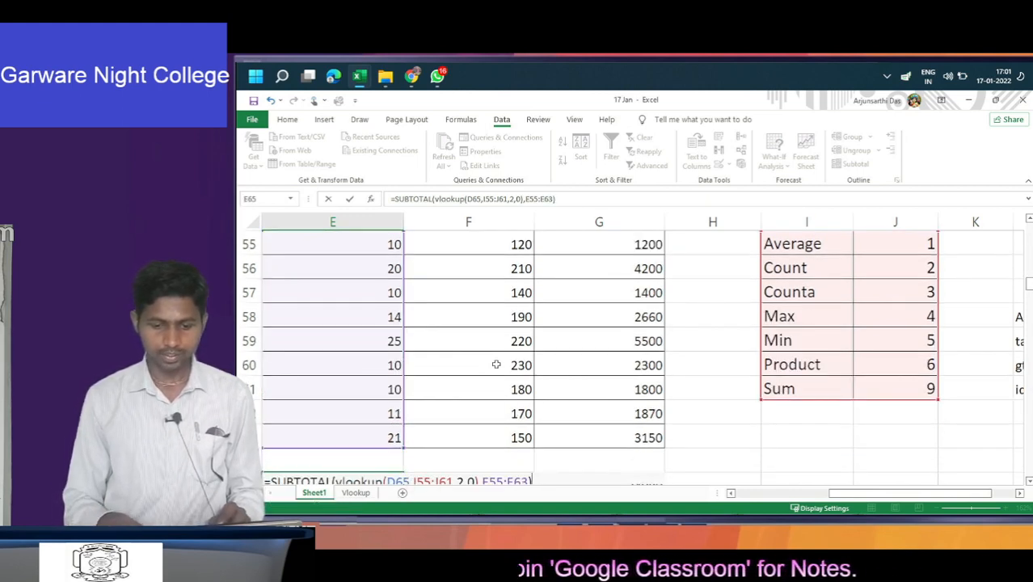
key("Return")
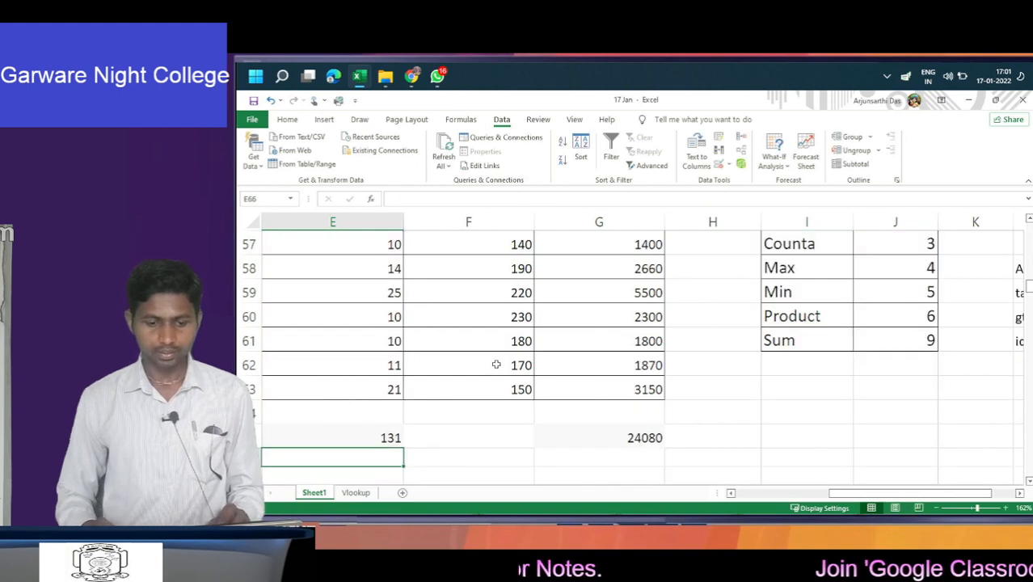
- Examine the SUBTOTAL formula behind the Amount total in G65 alongside the Qty total in E65
key("Up")
key("Left")
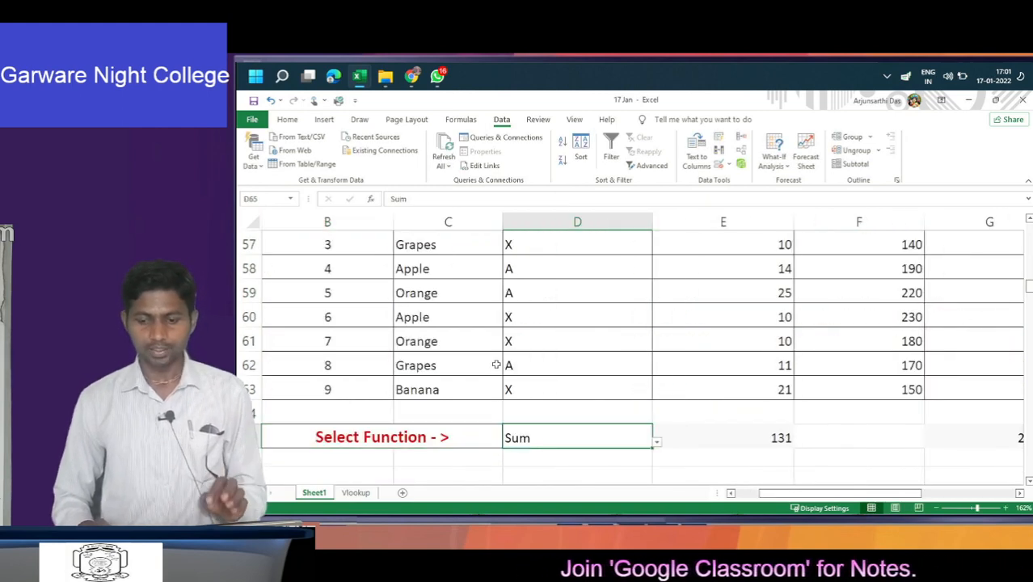
key("Right")
key("Right")
key("Right")
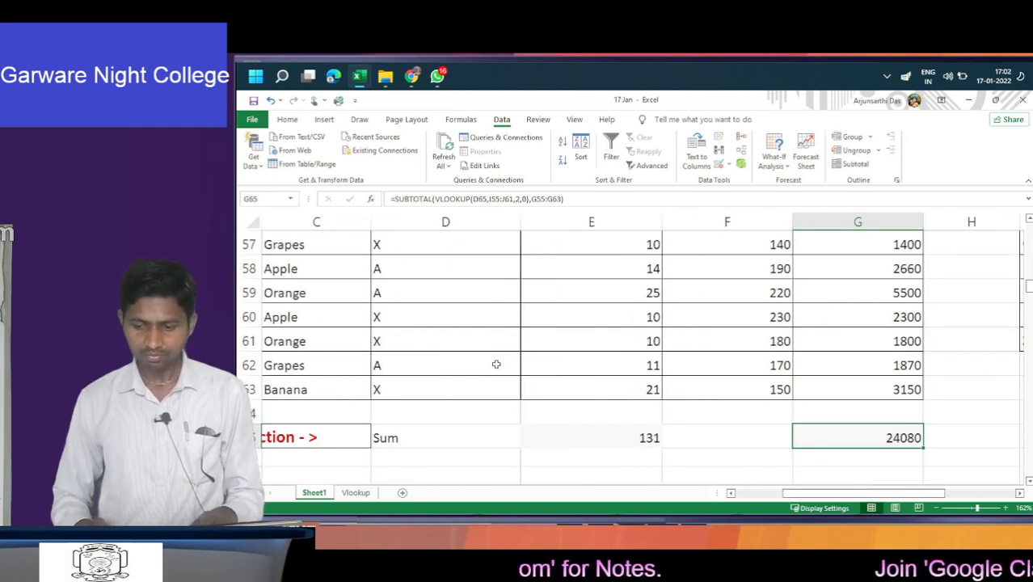
key("F2")
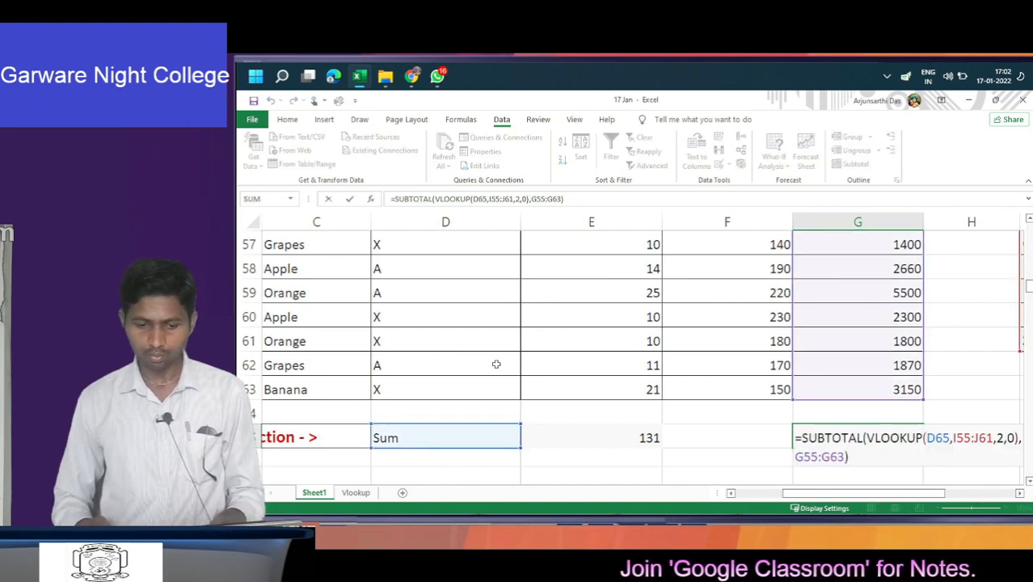
key("Escape")
key("Left")
key("Left")
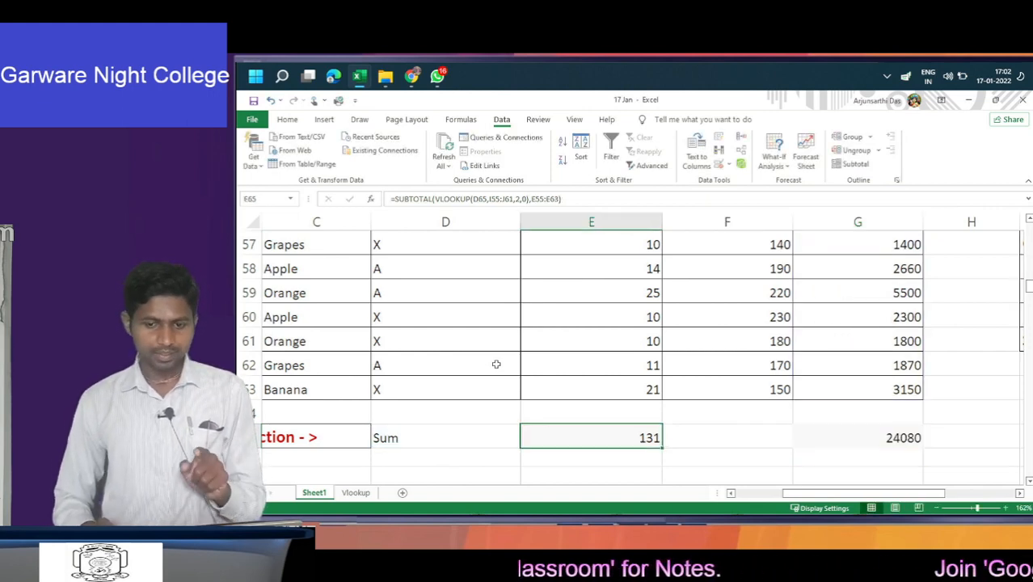
- Test the totals by selecting Min and Max in turn in the Select Function cell D65
key("Left")
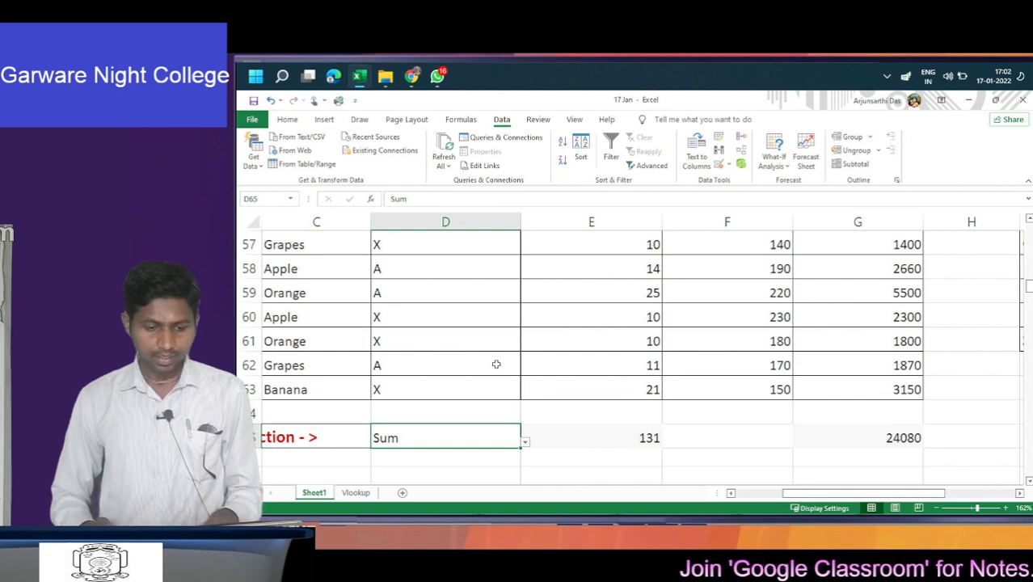
key("alt+Down")
key("Down")
key("Down")
key("Return")
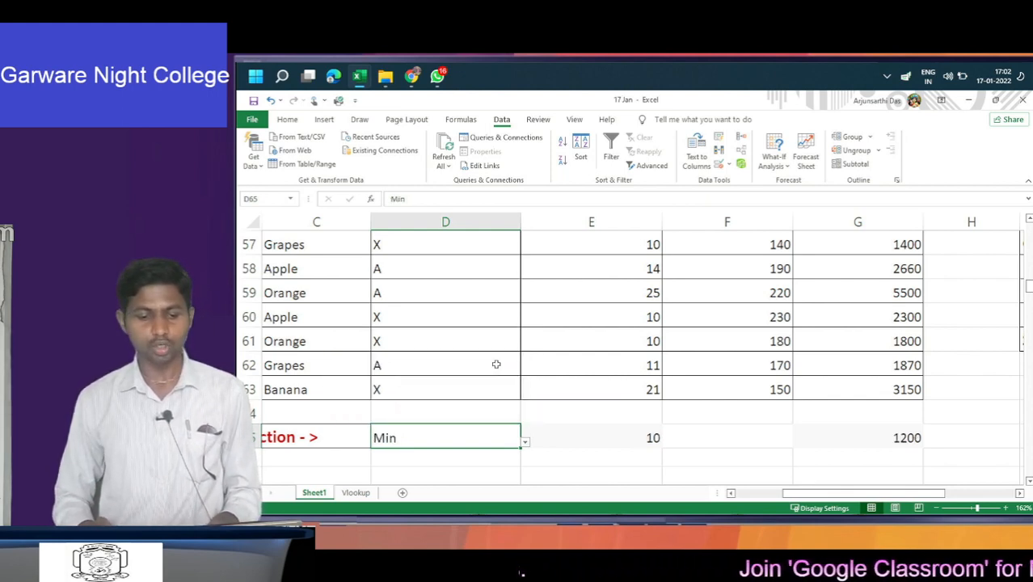
key("alt+Down")
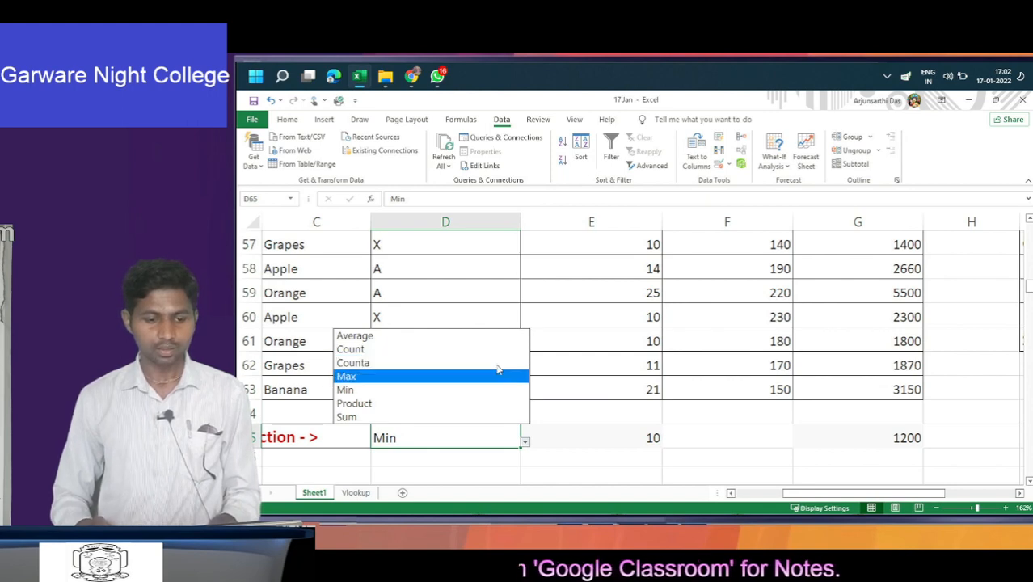
left_click(498, 375)
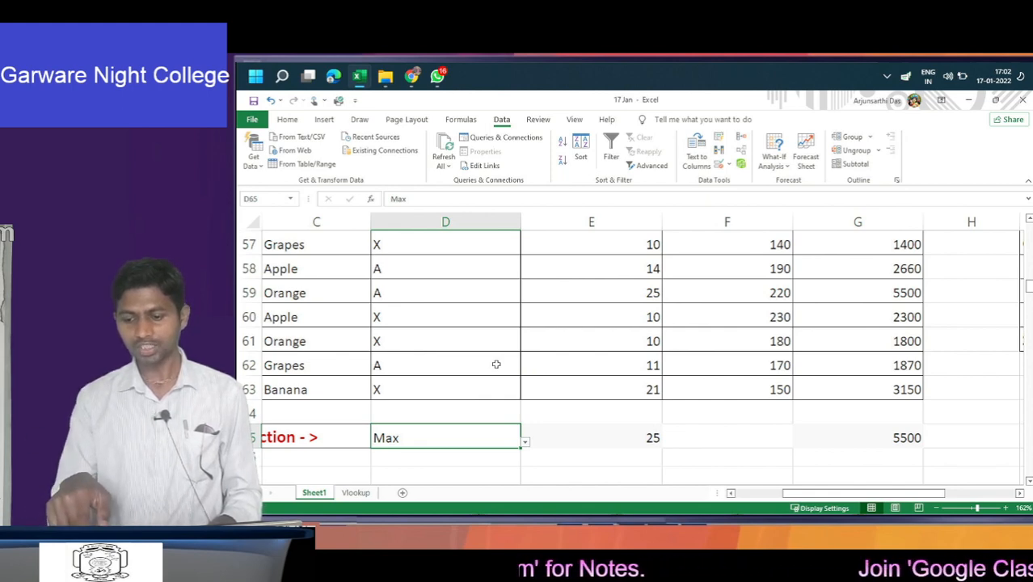
- Switch the Select Function cell D65 back to Min
key("alt+Down")
key("Down")
key("Down")
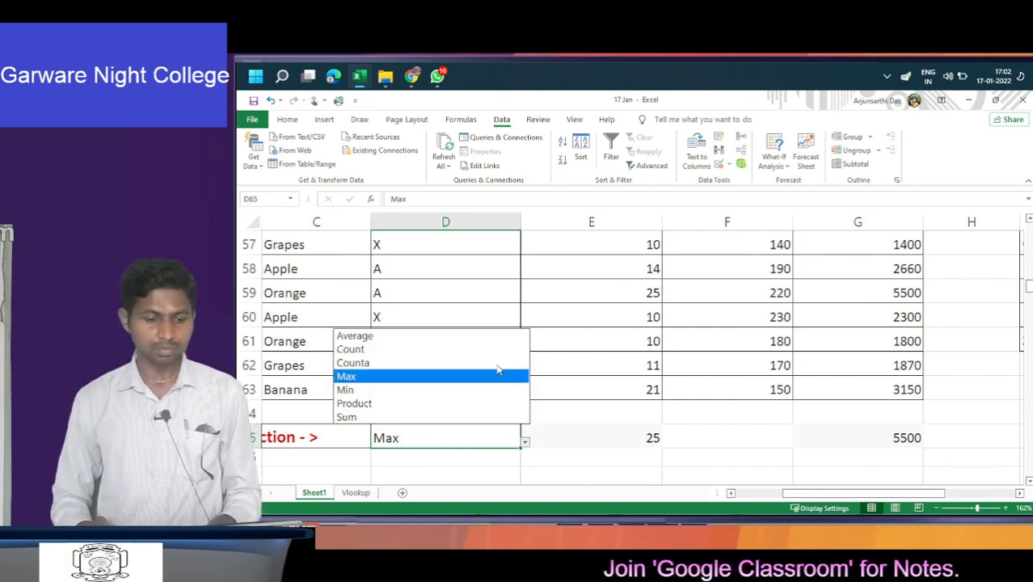
key("Return")
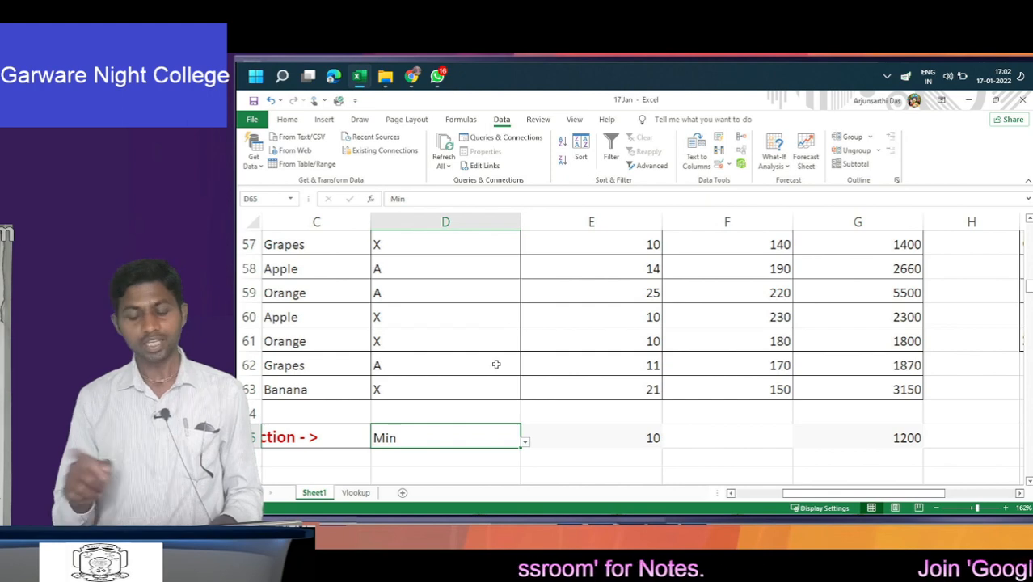
- Turn on filtering for the order table whose headers are in row 54
key("Up")
key("Up")
key("Up")
key("Up")
key("Up")
key("Up")
key("Up")
key("Up")
key("Up")
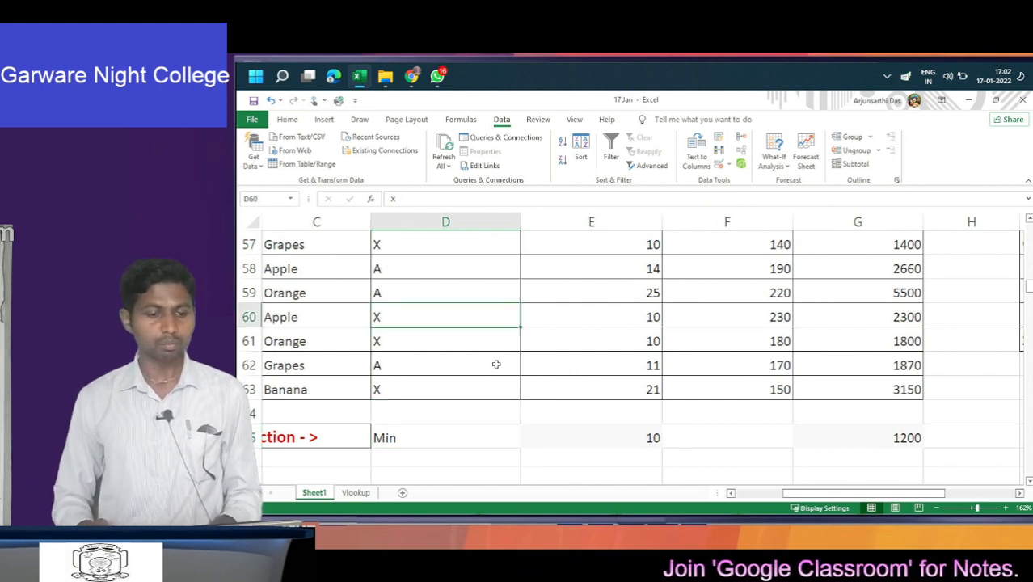
key("Up")
key("Up")
key("Left")
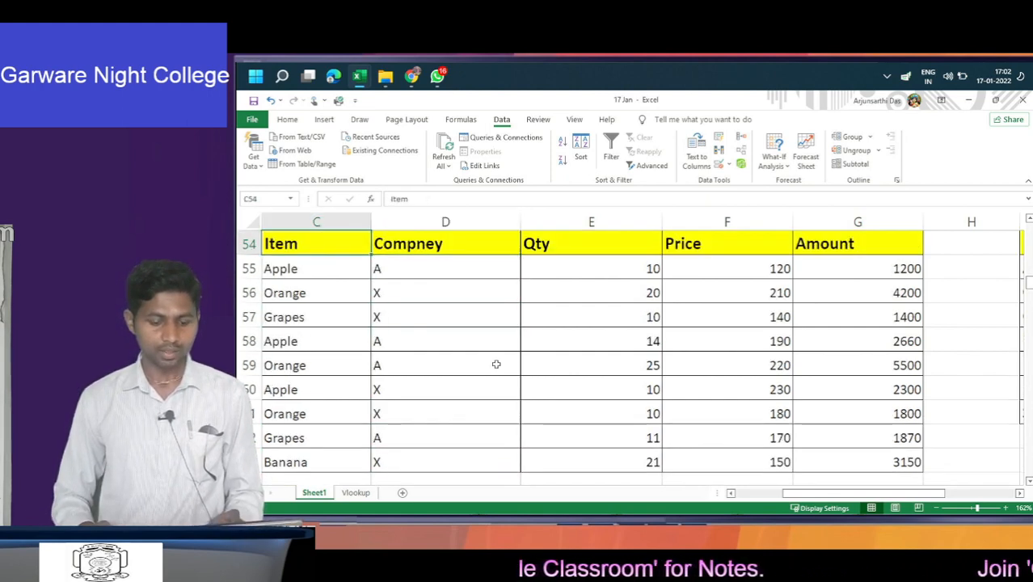
key("Left")
key("ctrl+shift+l")
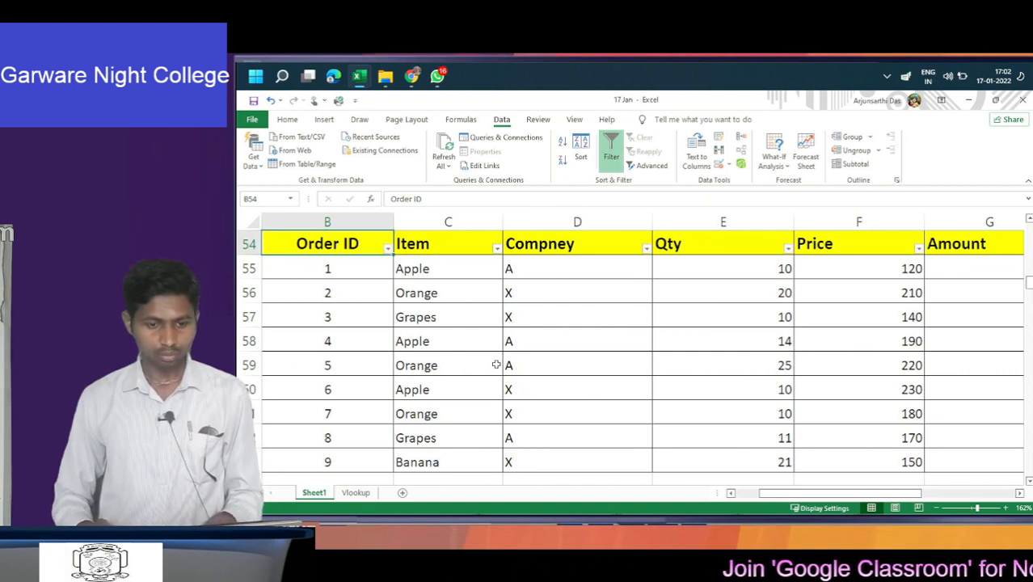
- Filter the Item column to show only the Apple orders
key("Right")
key("alt+Down")
key("Down")
key("Down")
key("Down")
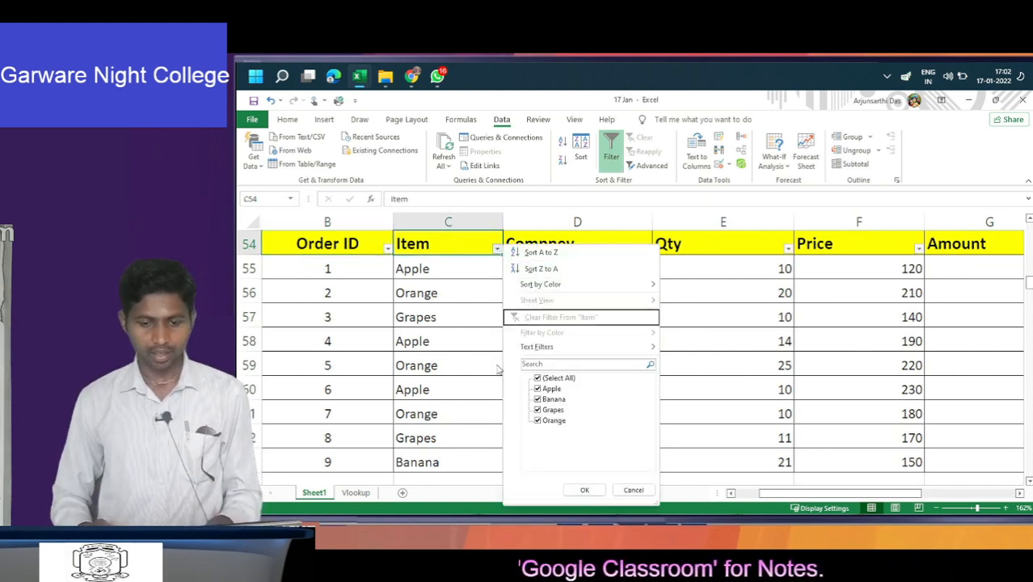
key("Down")
key("Down")
key("Down")
key("space")
key("Down")
key("space")
key("Return")
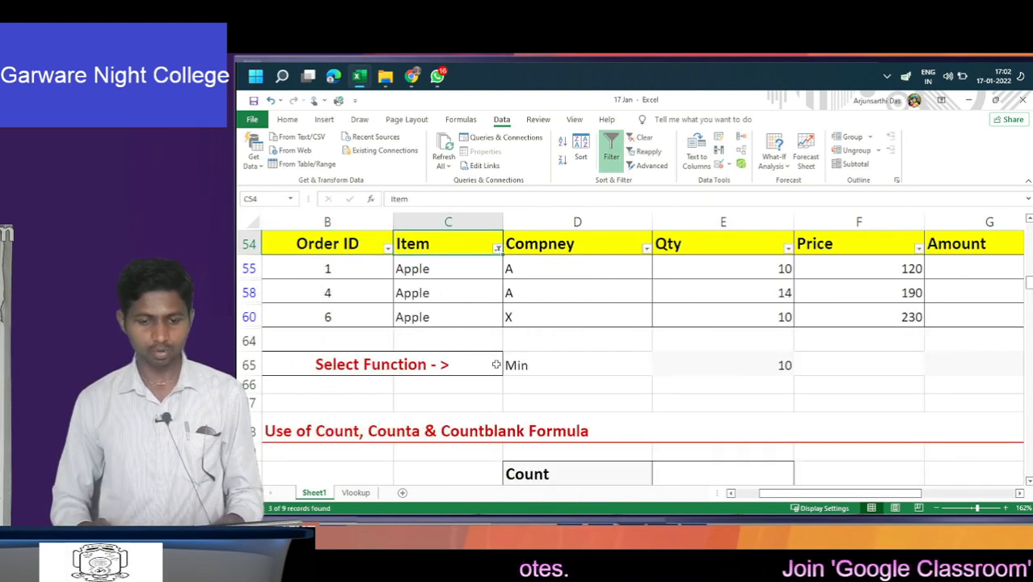
- Select Max in D65 and check the Qty and Amount totals for the filtered Apple orders
key("Down")
key("Down")
key("Down")
key("Down")
key("Right")
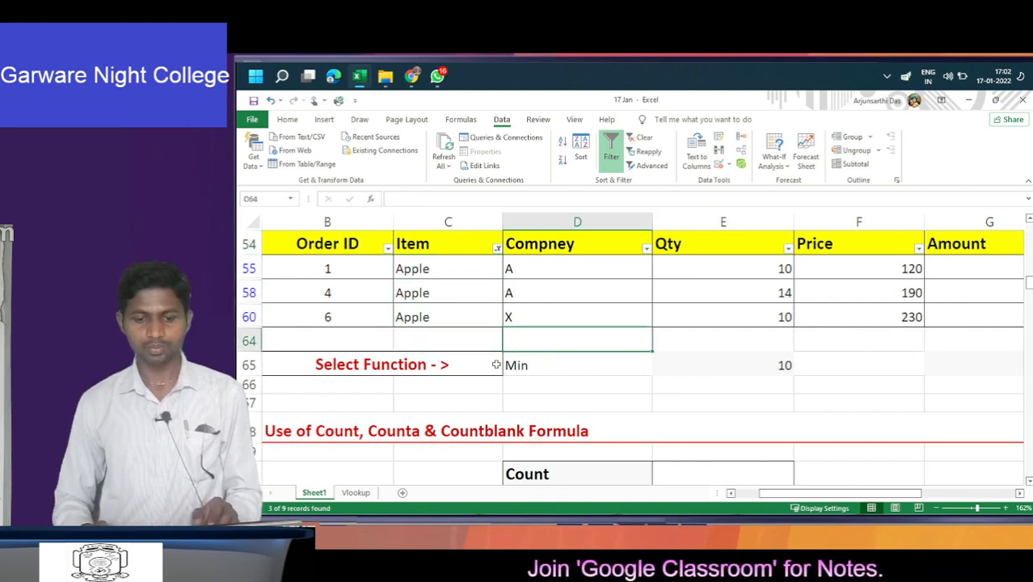
key("Down")
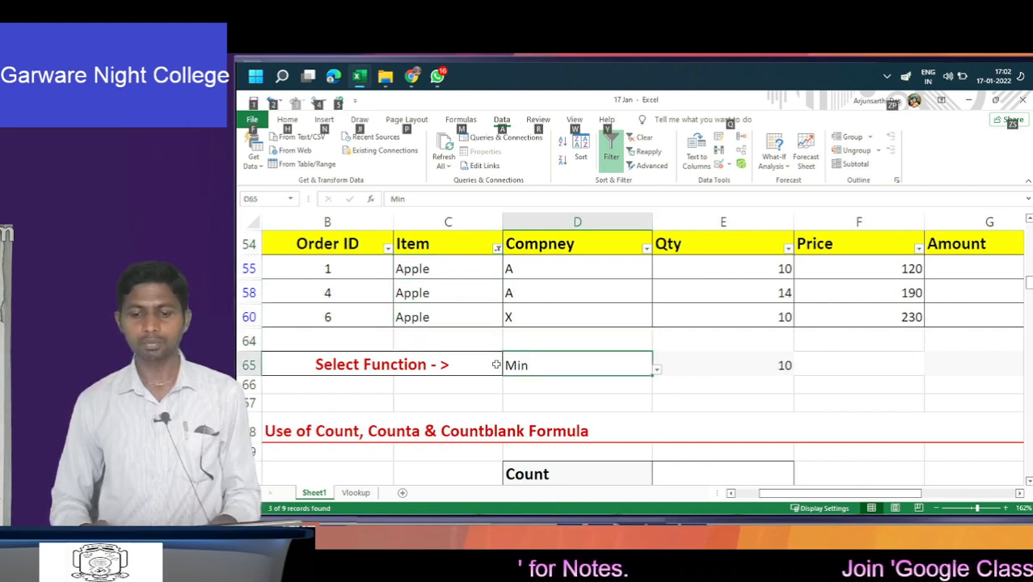
key("alt+Down")
key("Up")
key("Return")
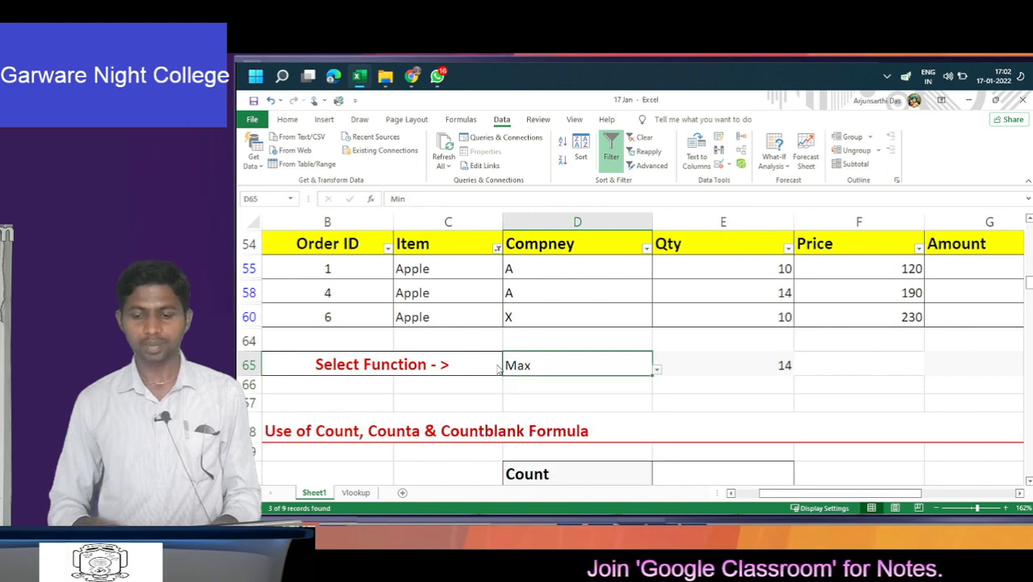
key("Right")
key("Right")
key("Right")
key("Left")
key("Left")
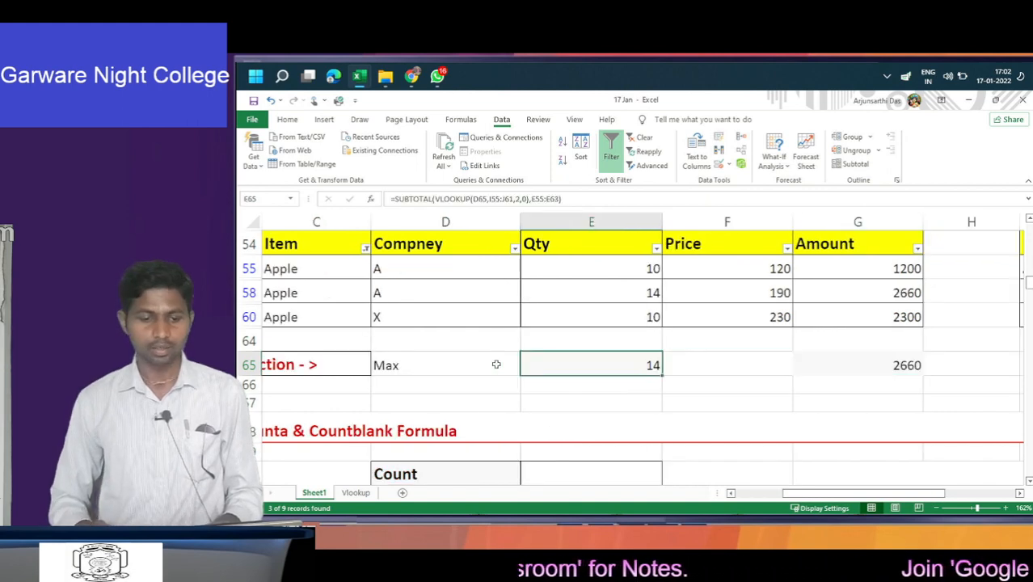
- Set the function in D65 to Sum and check the filtered totals in E65 and G65
key("Left")
key("alt+Down")
key("Down")
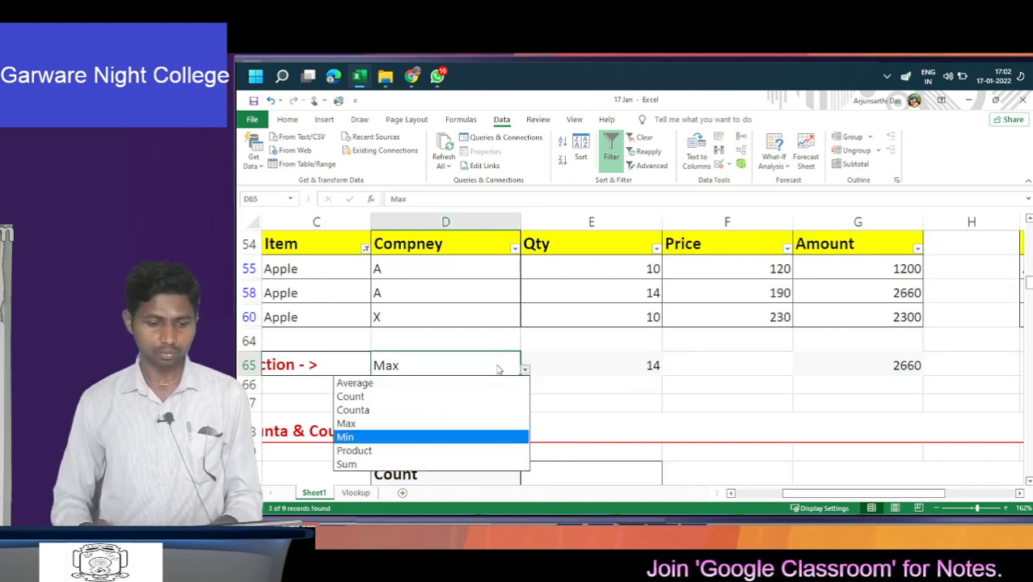
key("Down")
key("Down")
key("Return")
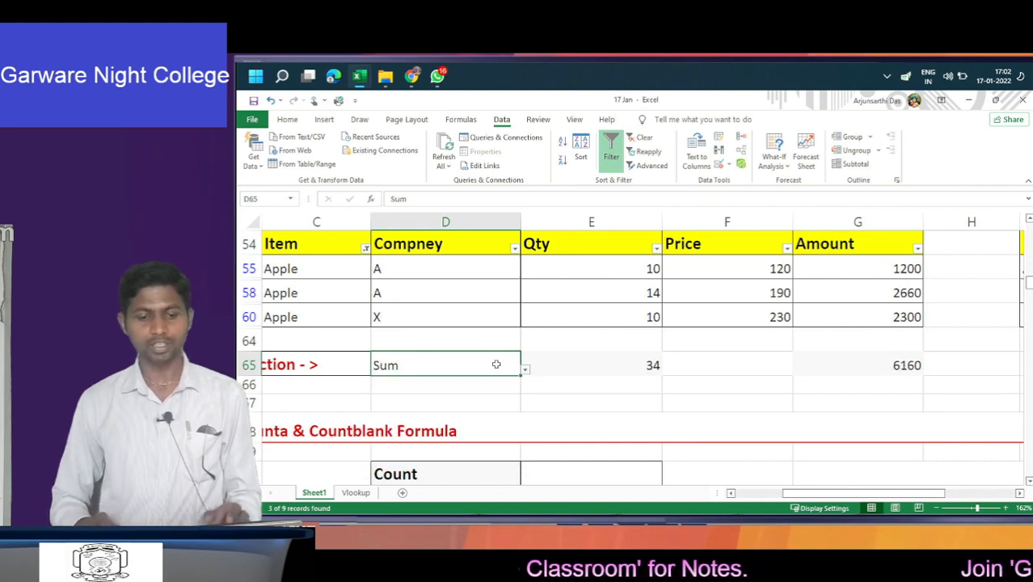
key("Right")
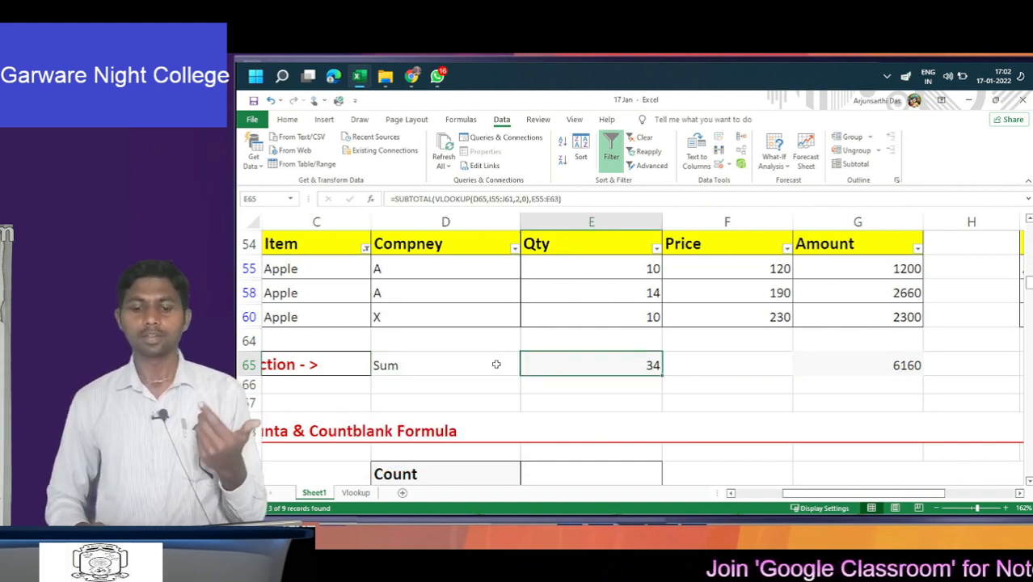
key("Right")
key("Right")
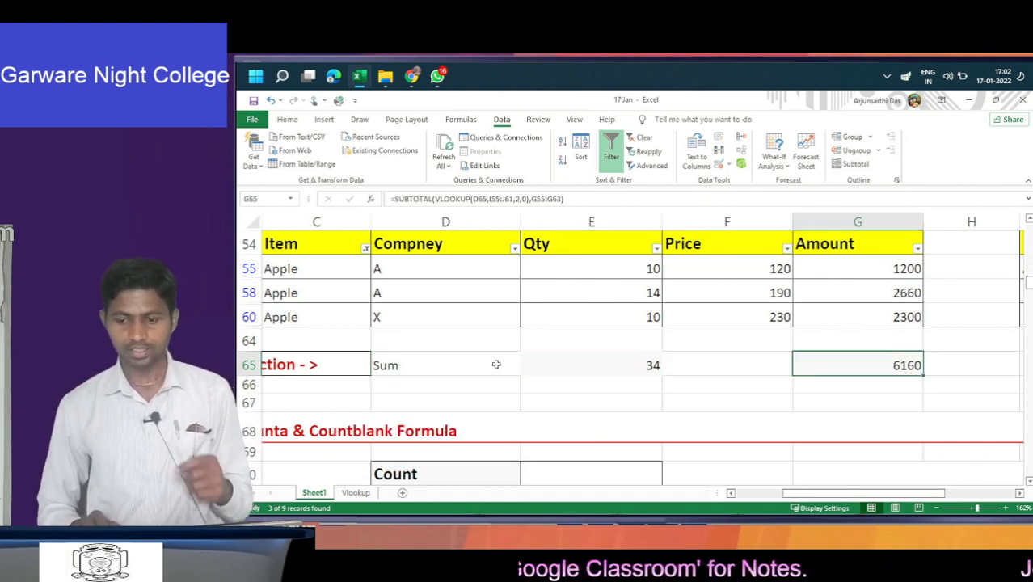
- Change the Item column filter from Apple to show only the Banana orders
key("Left")
key("Left")
key("Left")
key("Up")
key("Up")
key("Up")
key("Up")
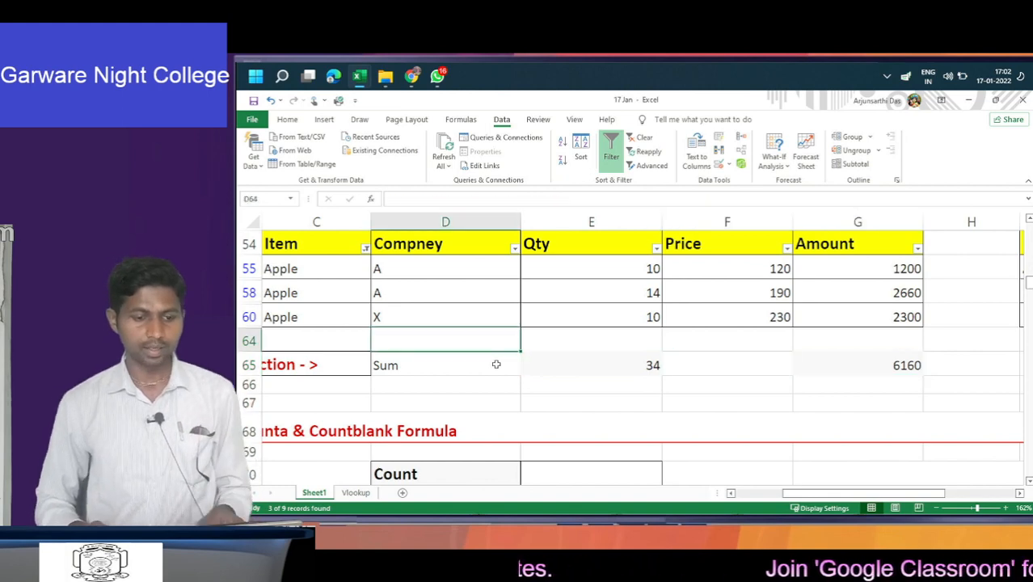
key("Left")
key("Up")
key("alt+Down")
key("Down")
key("Down")
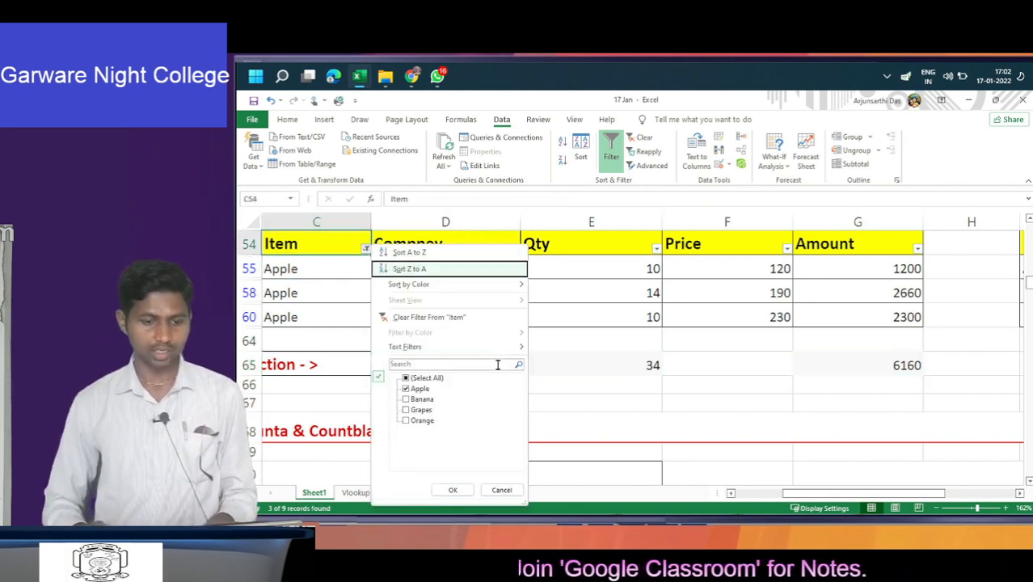
key("Down")
key("Down")
key("Down")
key("Down")
key("Down")
key("Down")
key("space")
key("Down")
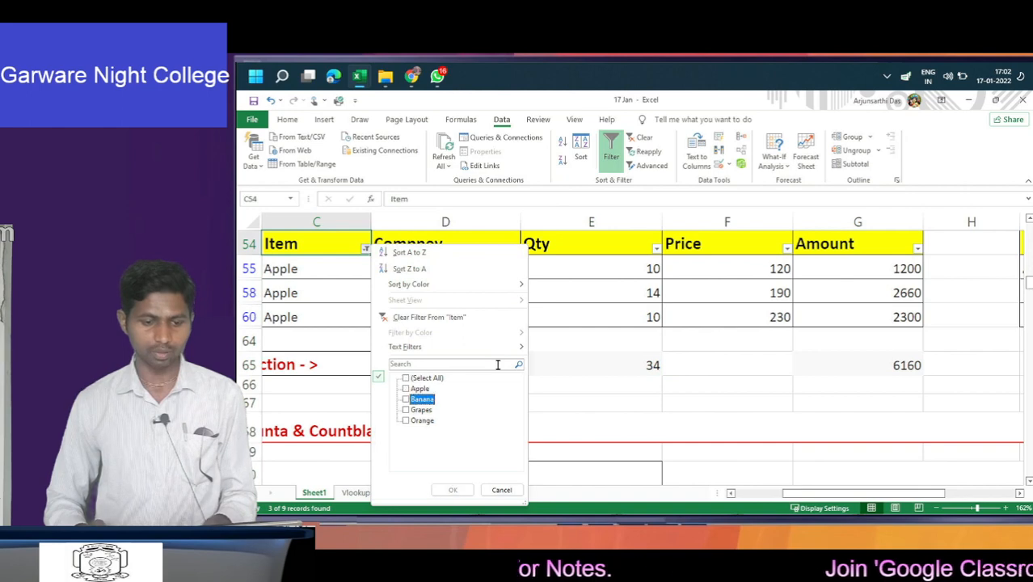
key("space")
key("Return")
- Check the Sum totals for Qty in E65 and Amount in G65 for the filtered Banana orders
key("Down")
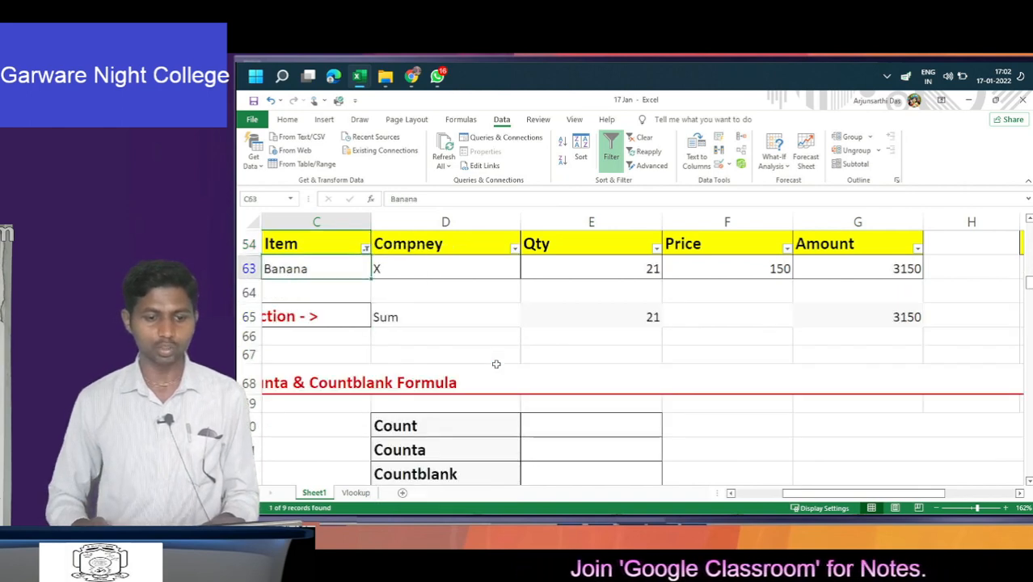
key("Down")
key("Down")
key("Right")
key("Right")
key("Right")
key("Right")
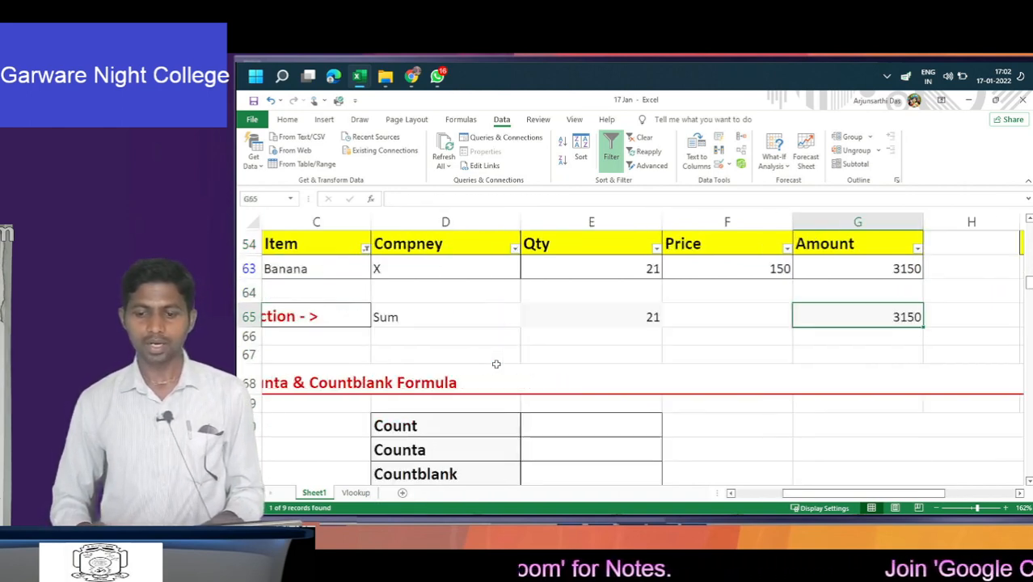
key("Right")
- Set the function in D65 to Count for the filtered Banana orders
key("Left")
key("Left")
key("Left")
key("Left")
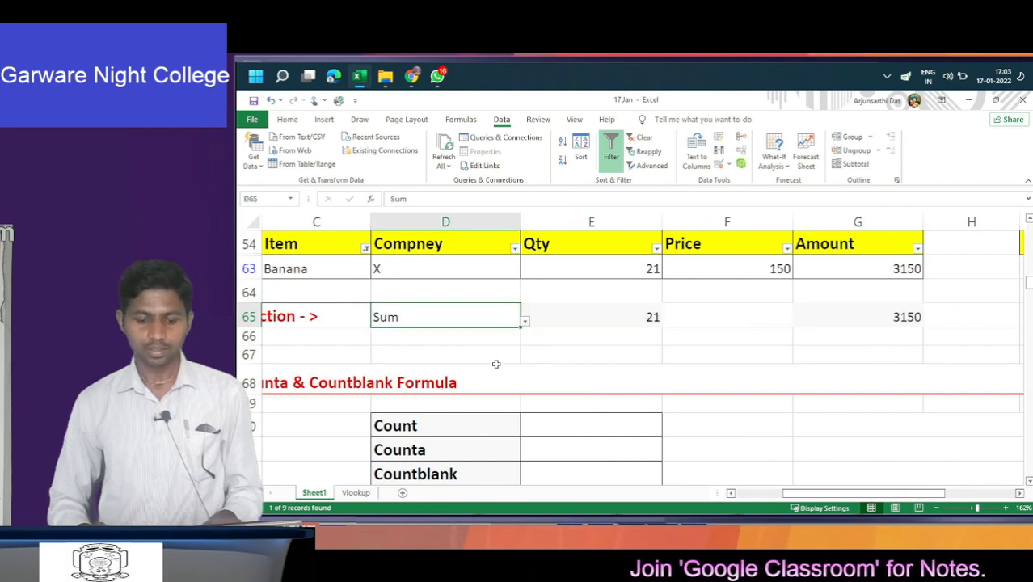
key("alt+Down")
key("Up")
key("Up")
key("Up")
key("Up")
key("Up")
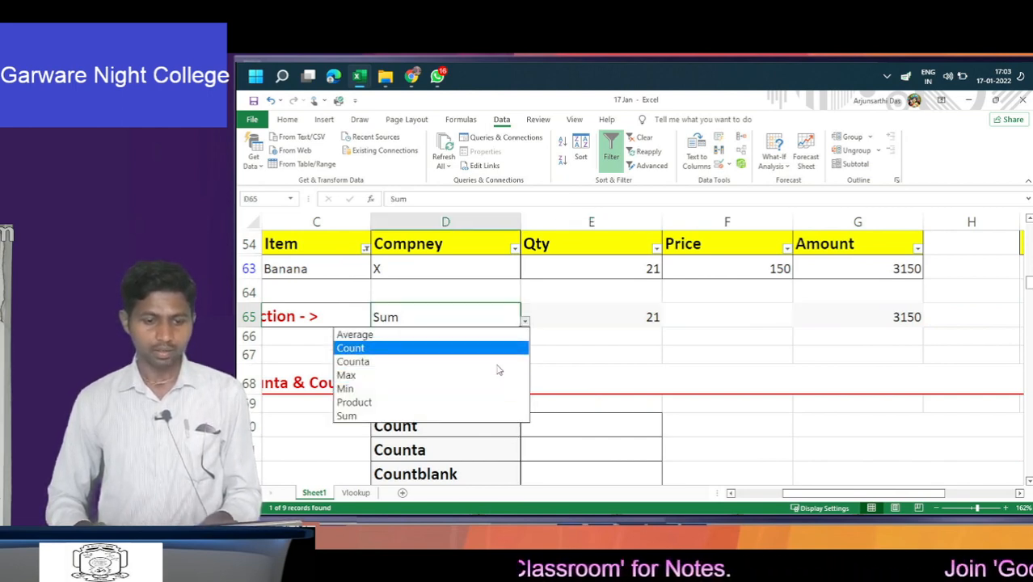
key("Return")
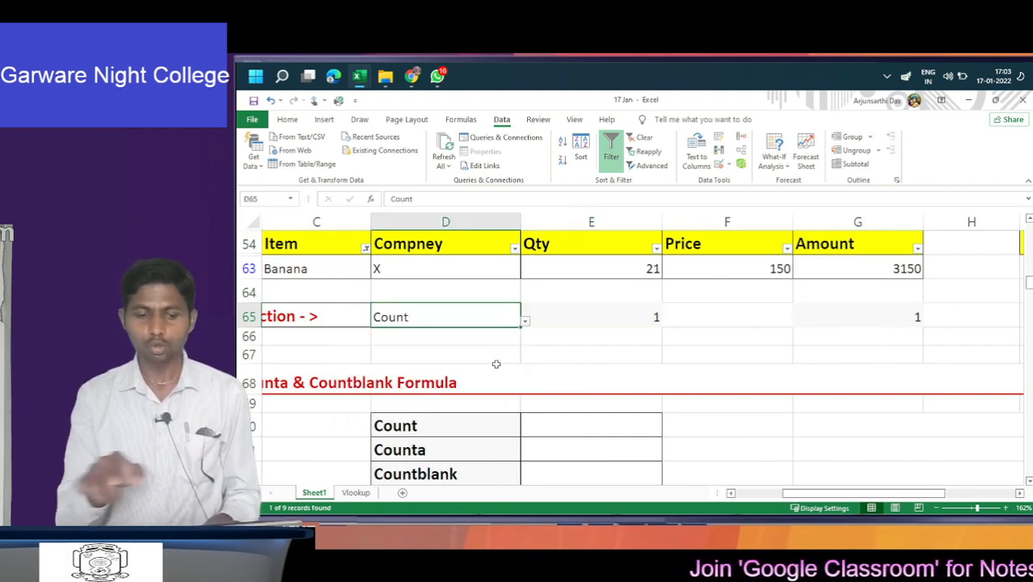
- Switch the function in D65 back to Sum
key("alt+Down")
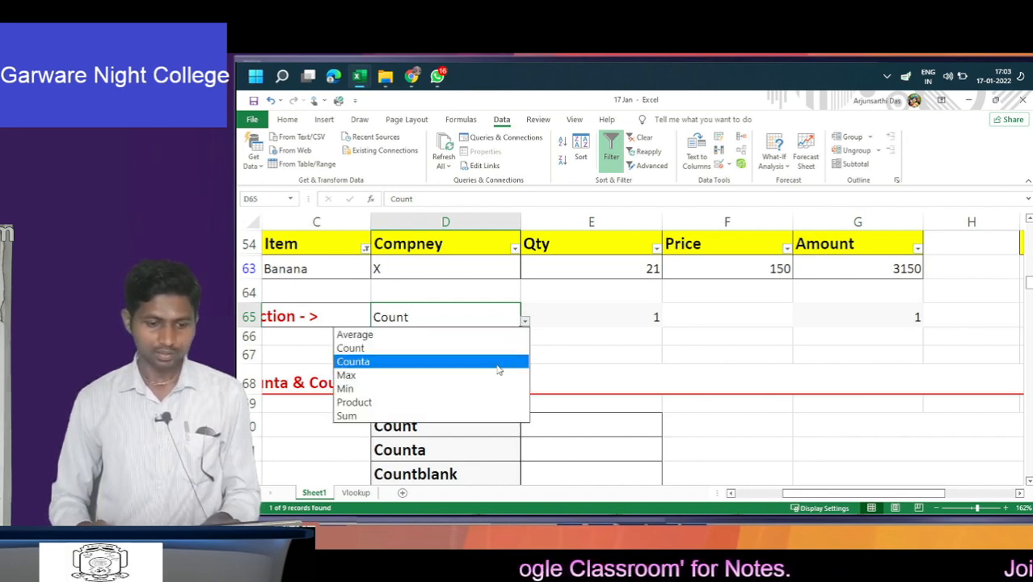
key("Up")
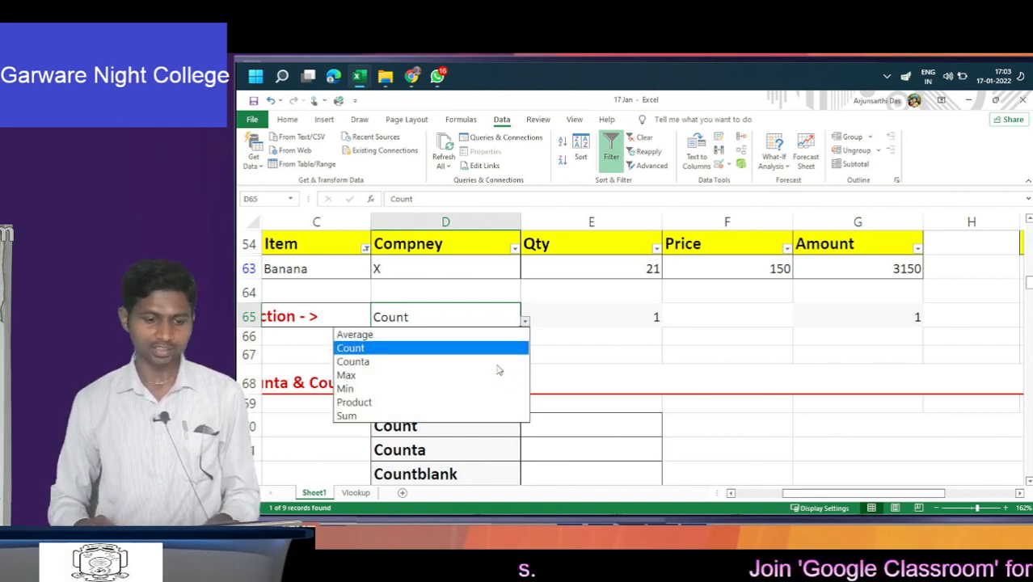
key("Down")
key("Down")
key("Down")
key("Down")
key("Down")
key("Return")
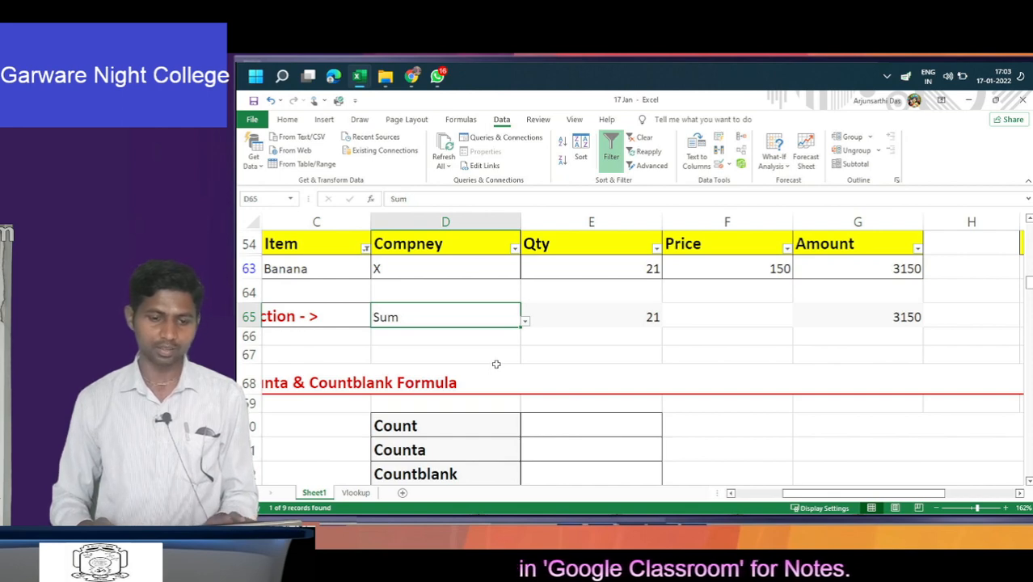
- Set the function in D65 to Max for the filtered Banana orders
key("alt+Down")
key("Down")
key("Down")
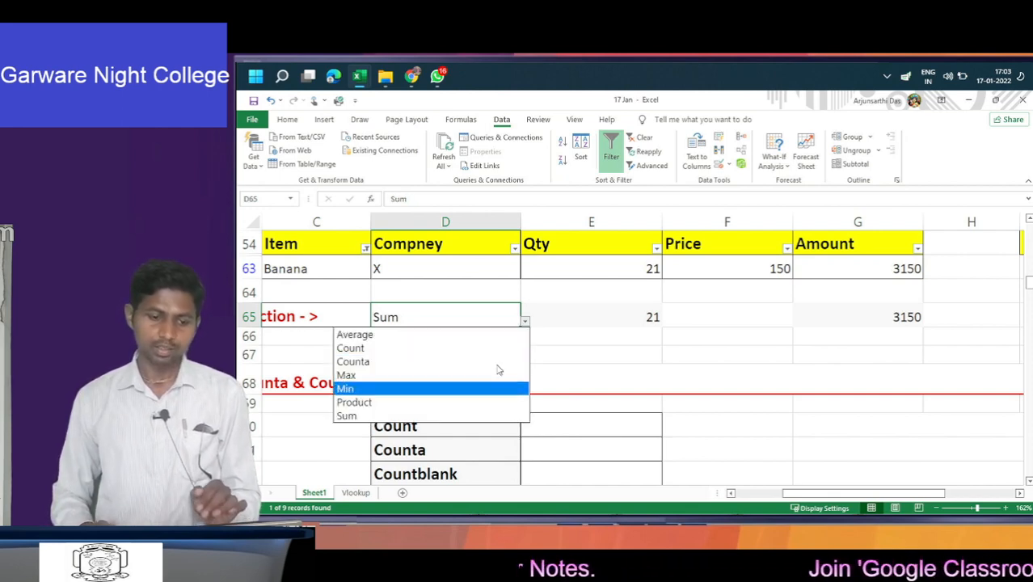
key("Up")
key("Up")
key("Up")
key("Down")
key("Down")
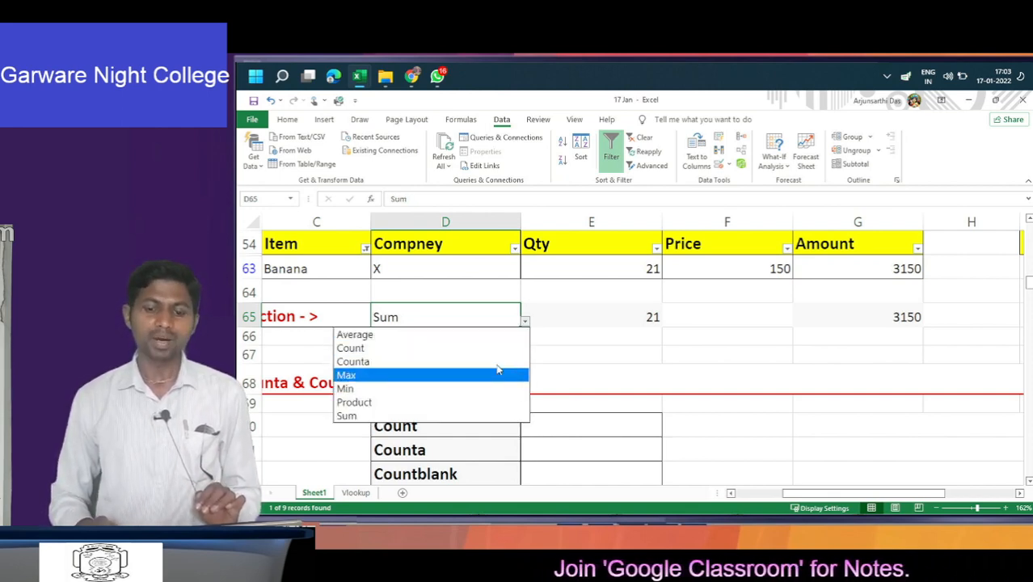
key("Return")
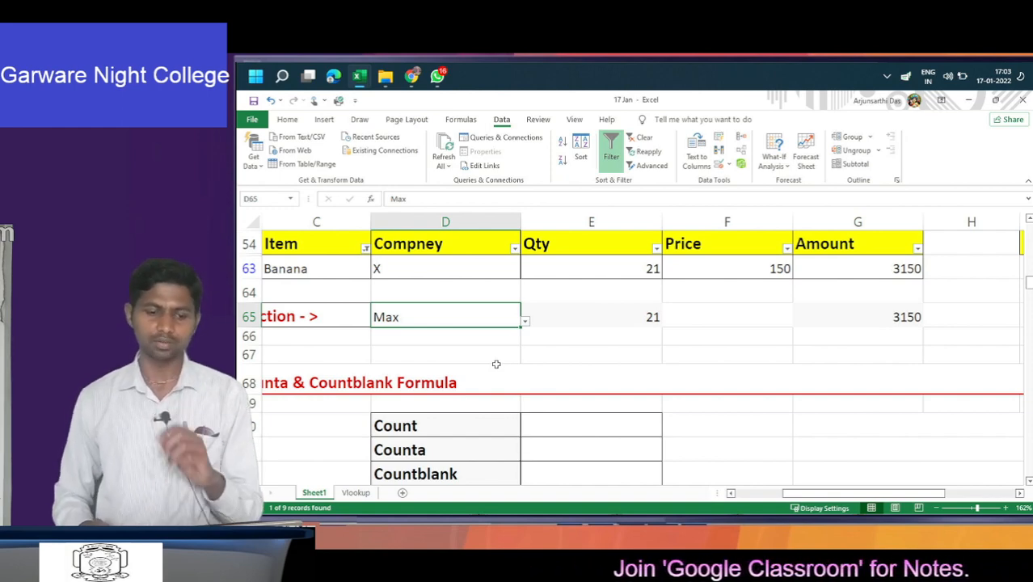
- Review the Subtotal + Vlookup Magic section, from its heading through the filtered order table to the function row
key("Left")
key("Up")
key("Up")
key("Up")
key("Up")
key("Up")
key("Down")
key("Down")
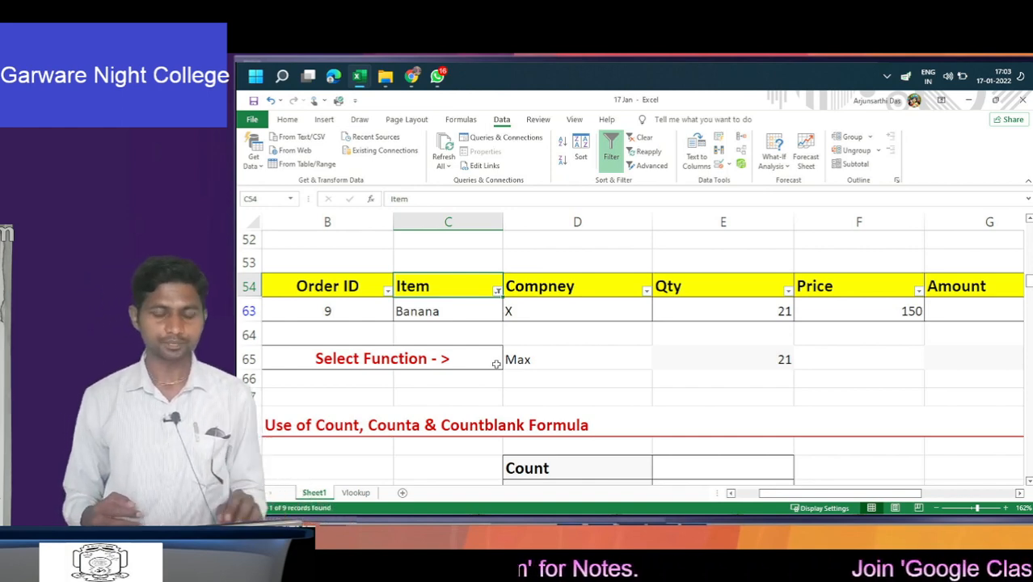
key("Left")
key("Left")
key("Up")
key("Up")
key("Up")
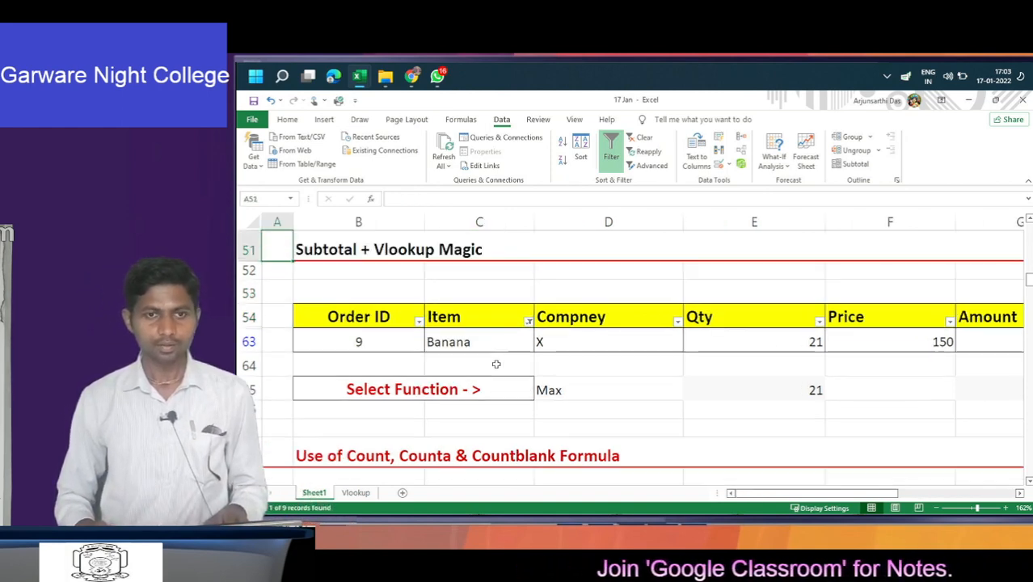
key("Down")
key("Down")
key("Down")
key("Down")
key("Down")
key("Down")
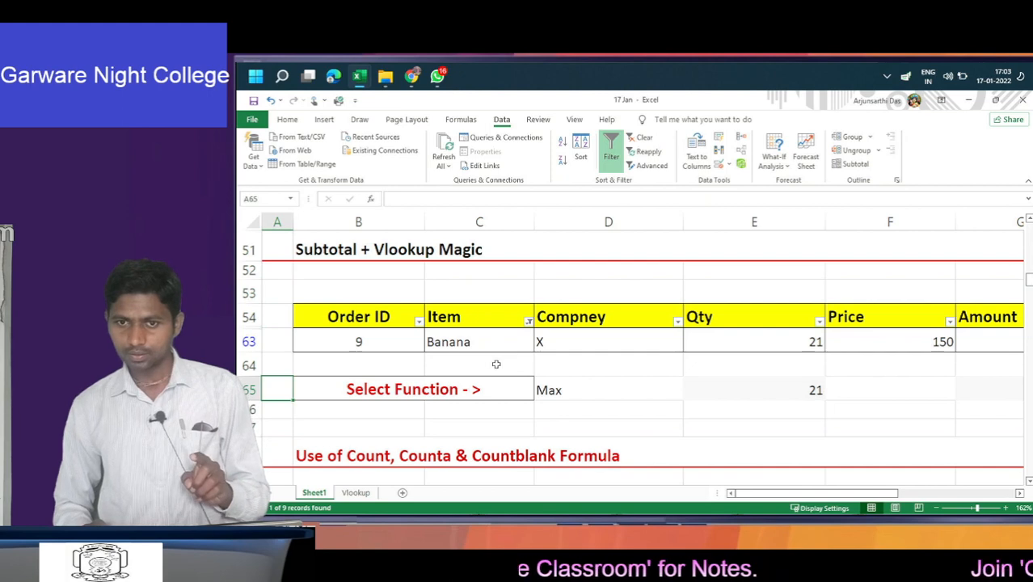
- Look over the section on the use of the Count, Counta and Countblank formulas starting in row 68
key("Down")
key("Down")
key("Down")
key("Down")
key("Down")
key("Down")
key("Down")
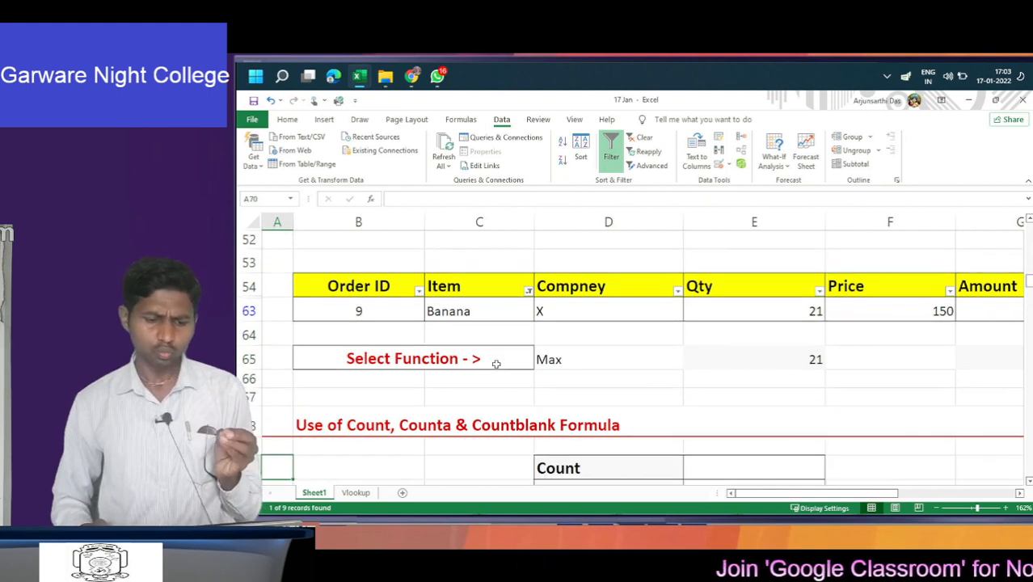
key("Up")
key("Up")
key("Up")
key("Up")
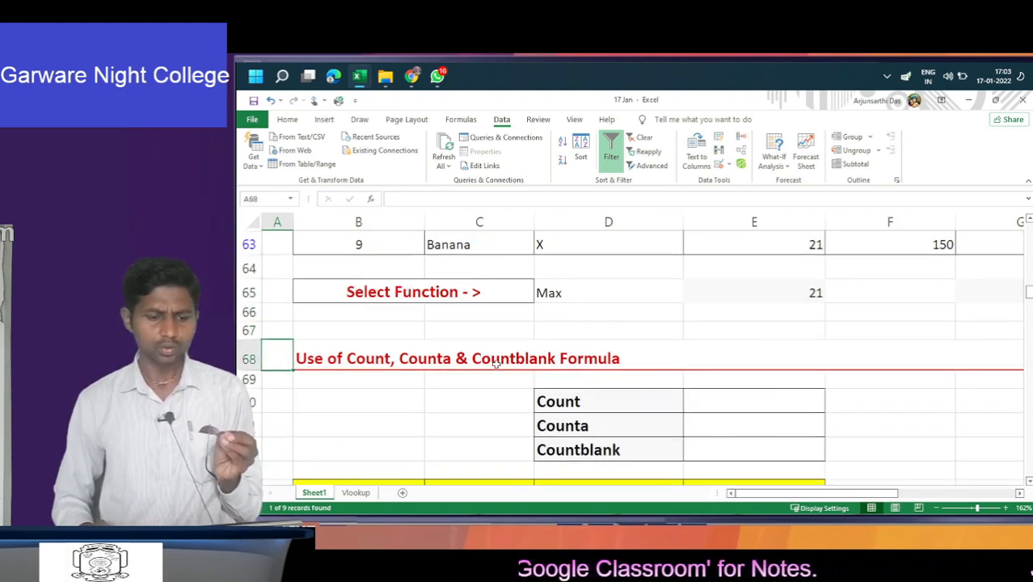
key("Right")
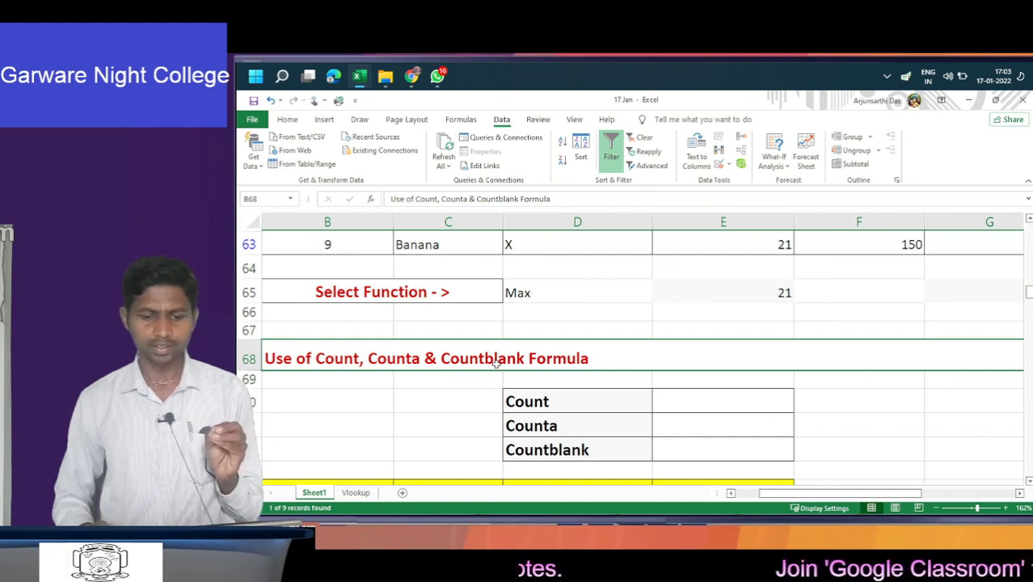
key("Down")
key("Right")
key("Right")
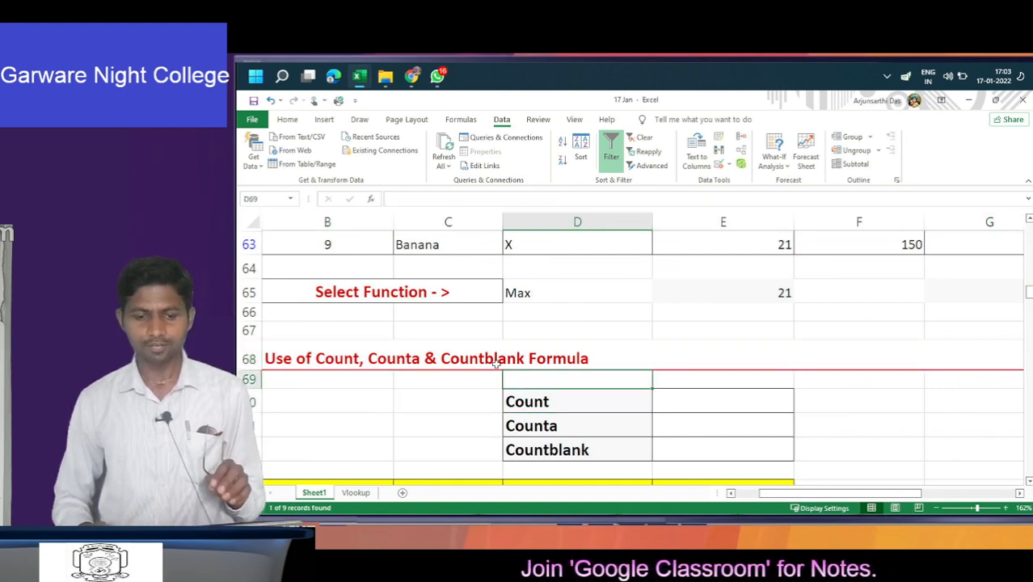
- Set the function in D65 to Count again
key("Up")
key("Up")
key("Up")
key("Up")
key("alt+Down")
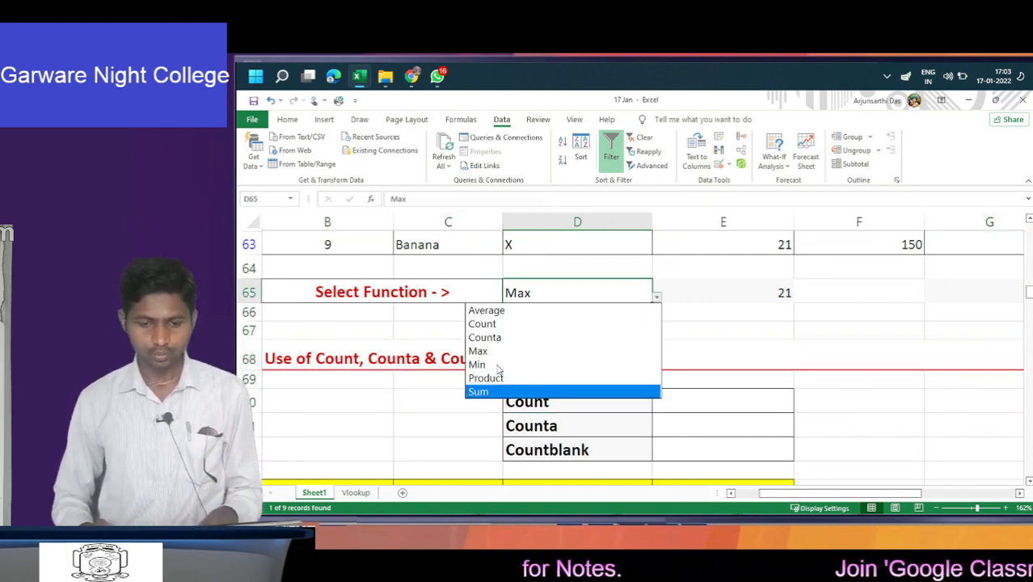
key("Up")
key("Up")
key("Up")
key("Up")
key("Up")
key("Return")
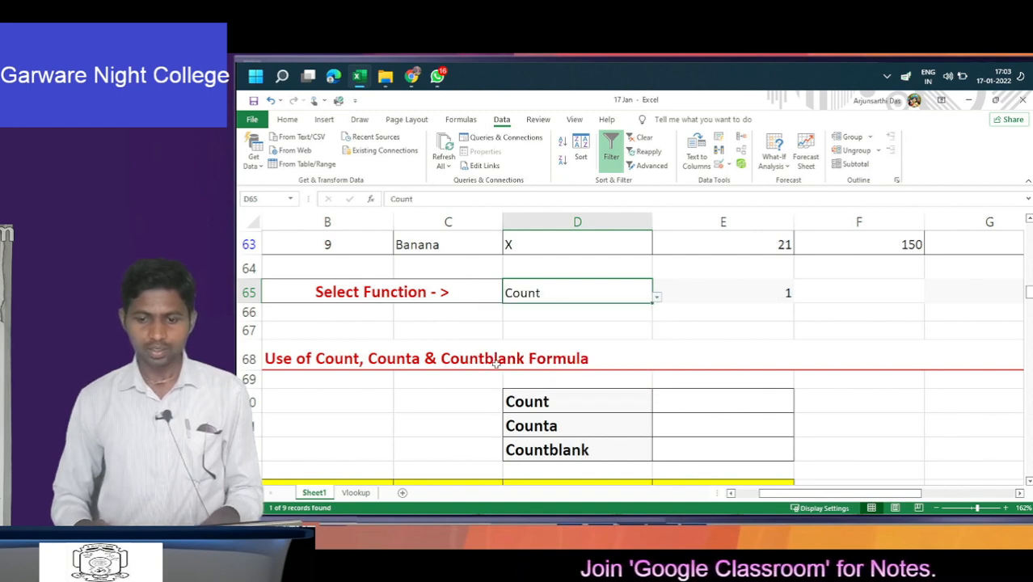
- Examine the Count, Counta and Countblank result cells and the customer account table below them
key("Right")
key("Down")
key("Down")
key("Down")
key("Down")
key("Down")
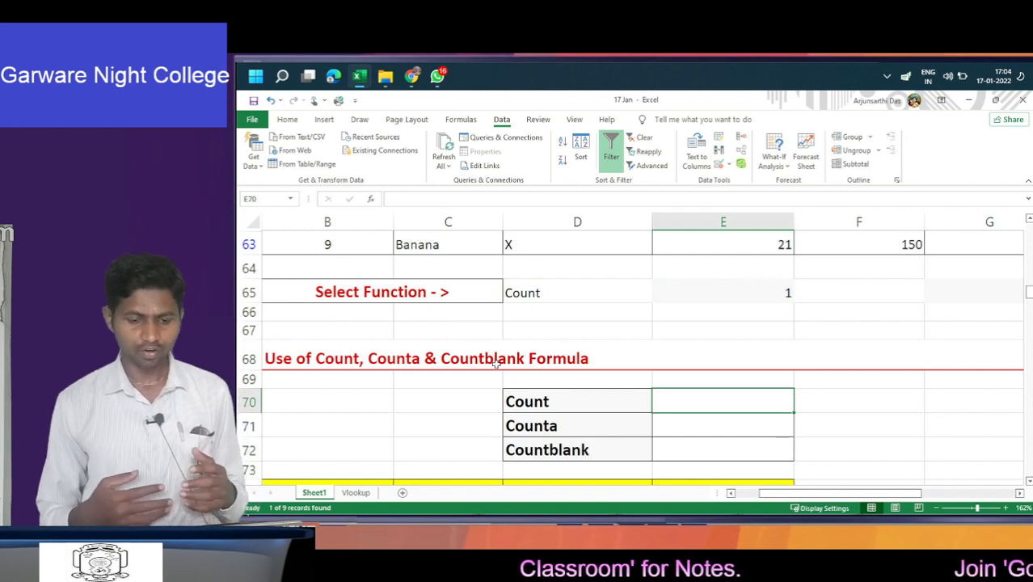
key("Down")
key("Down")
key("Down")
key("Down")
key("Down")
key("Down")
key("Down")
key("Down")
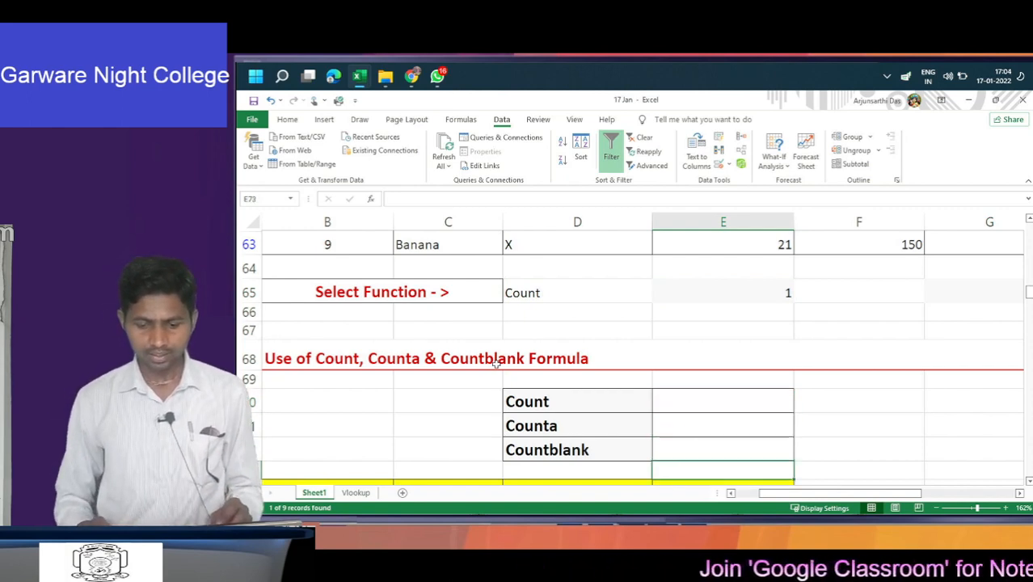
- Enter =COUNT(E75:E83) in E70 to count the numeric entries in the Acc. NO column
key("Up")
key("Up")
key("Up")
key("Up")
key("Up")
key("Up")
key("Up")
key("Up")
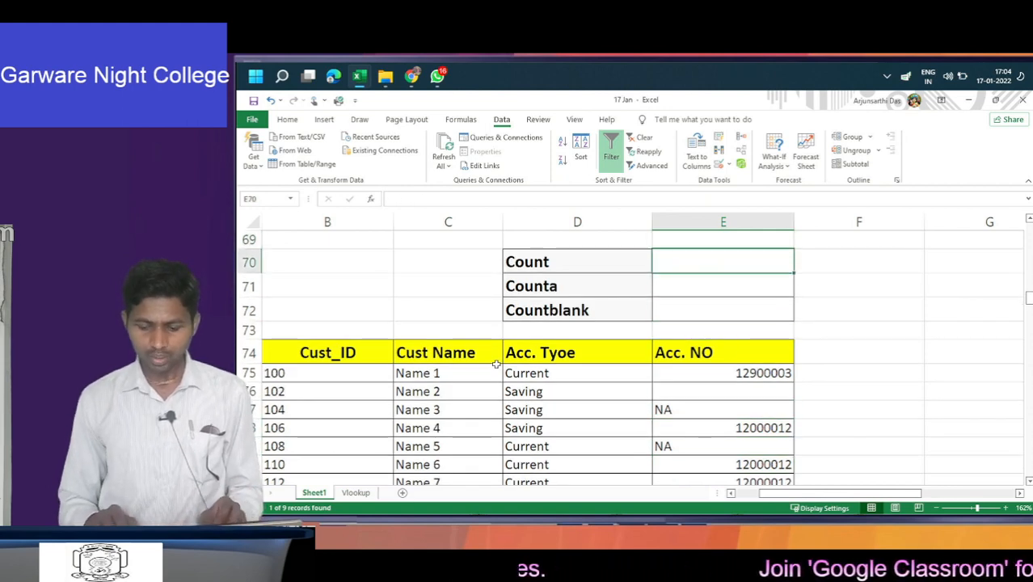
type("=")
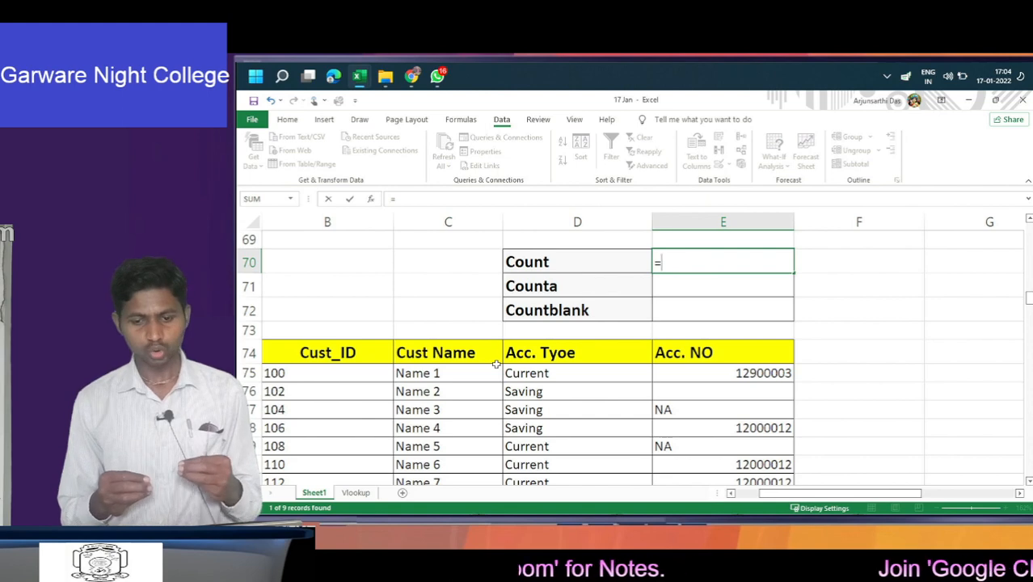
type("coun")
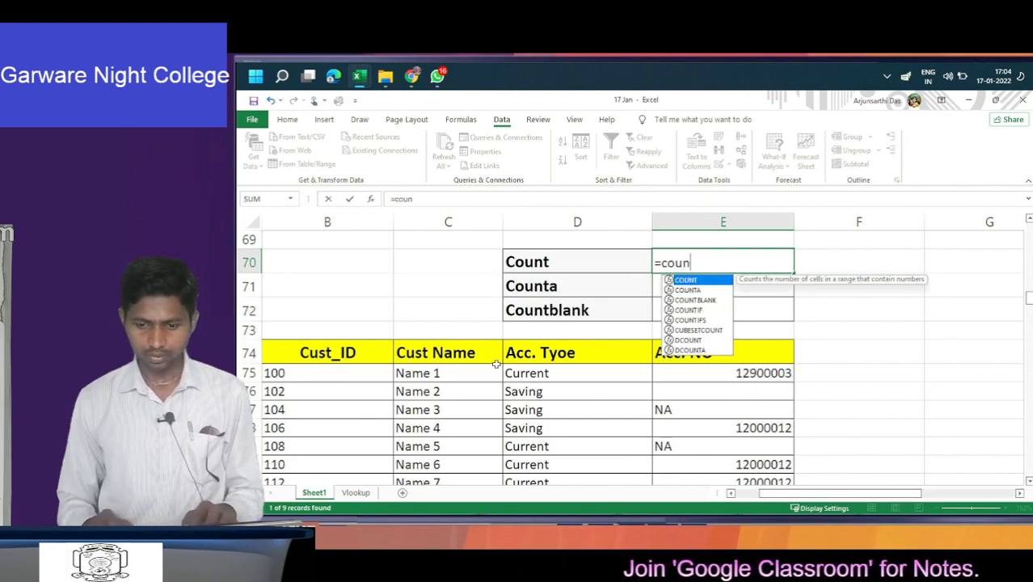
key("Tab")
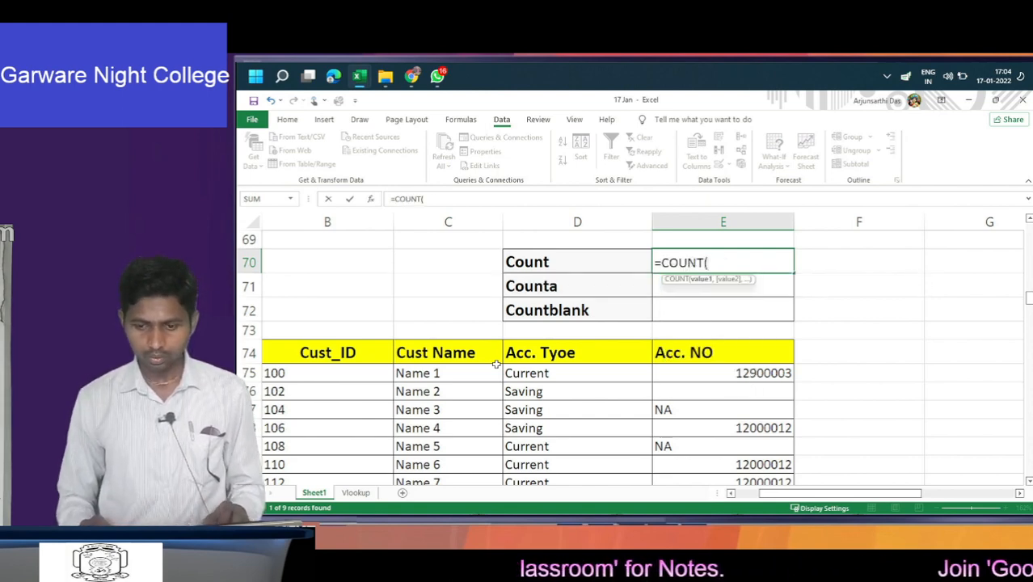
key("Down")
key("Down")
key("Down")
key("Down")
key("Down")
key("shift+Down")
key("shift+Down")
key("shift+Down")
key("shift+Down")
key("shift+Down")
key("shift+Down")
key("shift+Down")
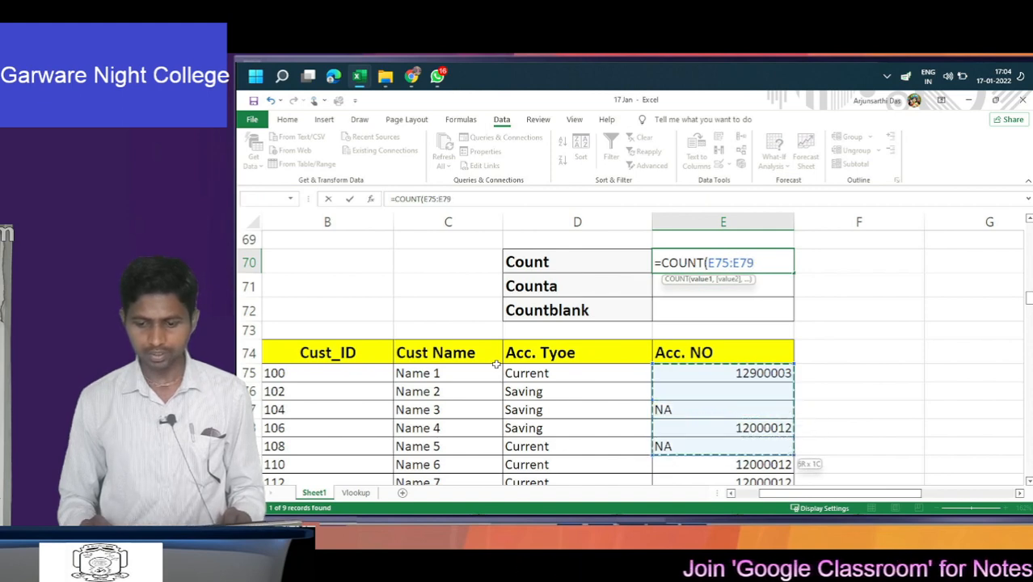
key("shift+Down")
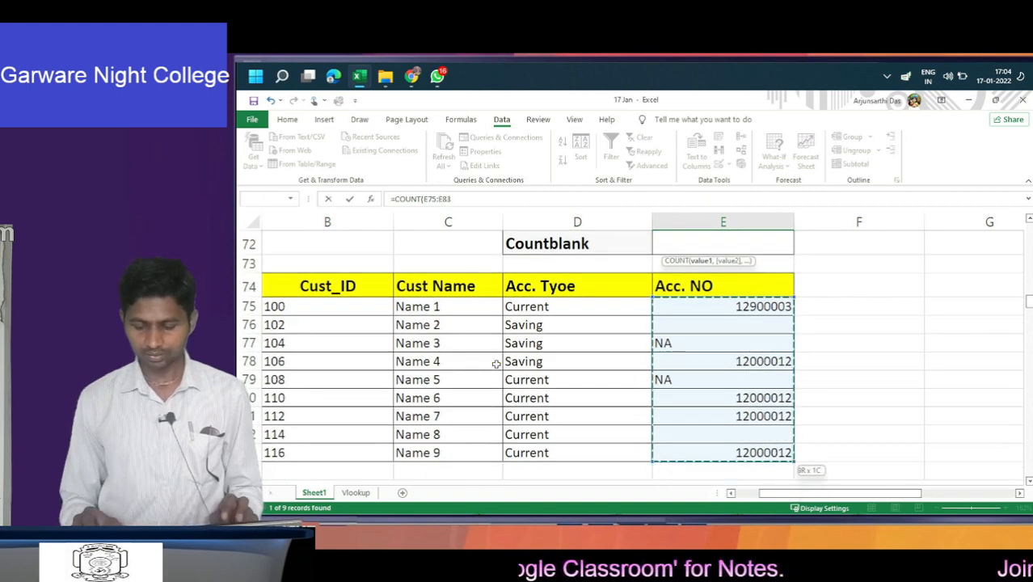
type(")")
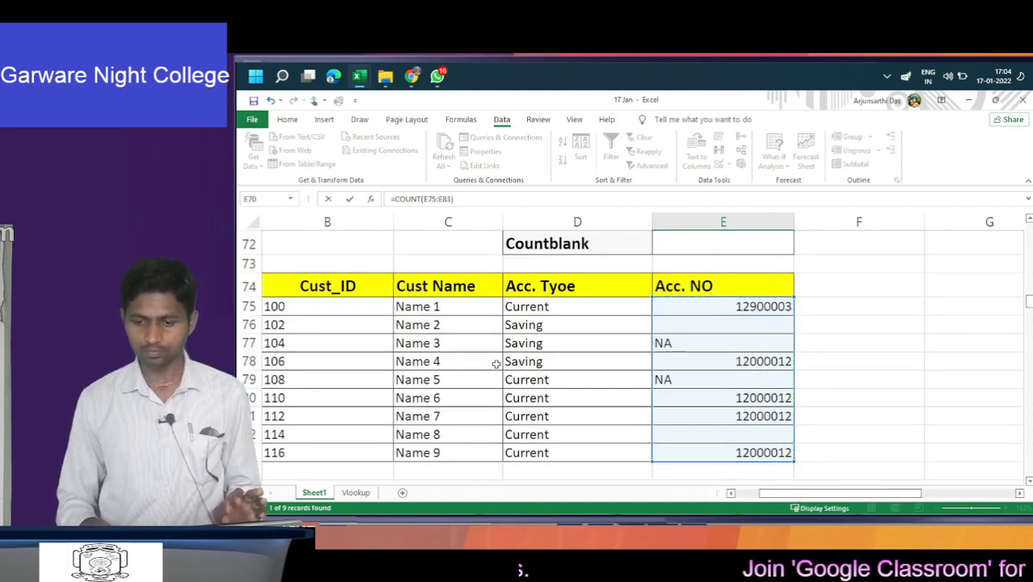
key("Return")
- Go through the Acc. NO entries one by one to compare them with the Count result in E70
key("Up")
key("Up")
key("Down")
key("Down")
key("Down")
key("Down")
key("Down")
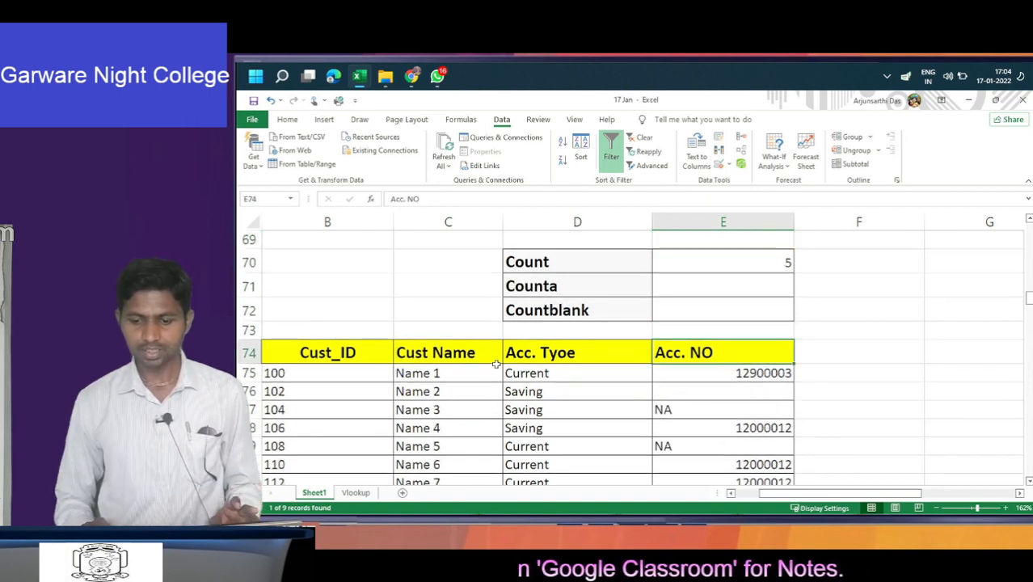
key("Down")
key("Down")
key("Down")
key("Down")
key("Down")
key("Down")
key("Down")
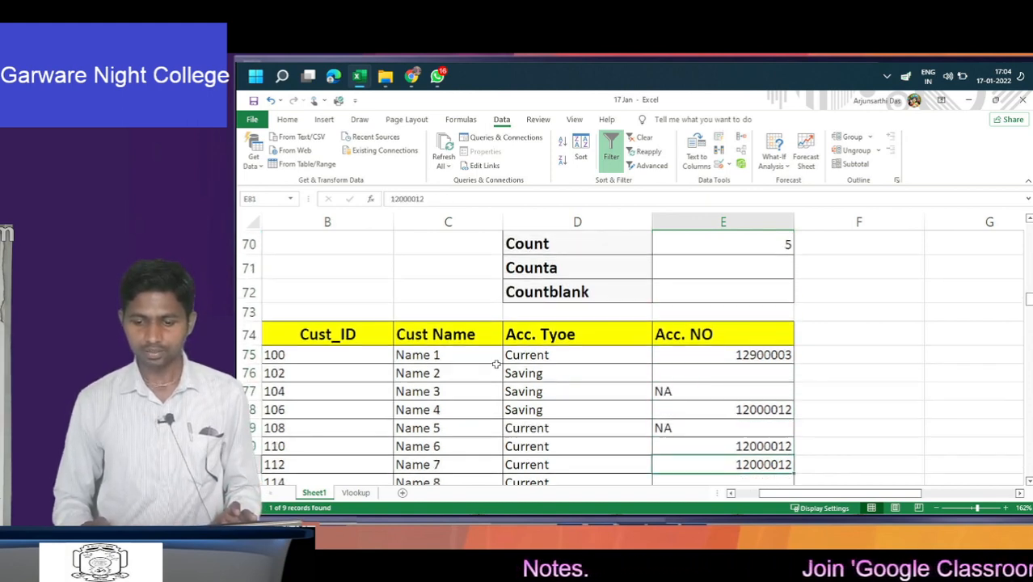
- Recheck the numeric, NA and blank Acc. NO entries against the COUNT formula in E70
key("Down")
key("Down")
key("Up")
key("Up")
key("Up")
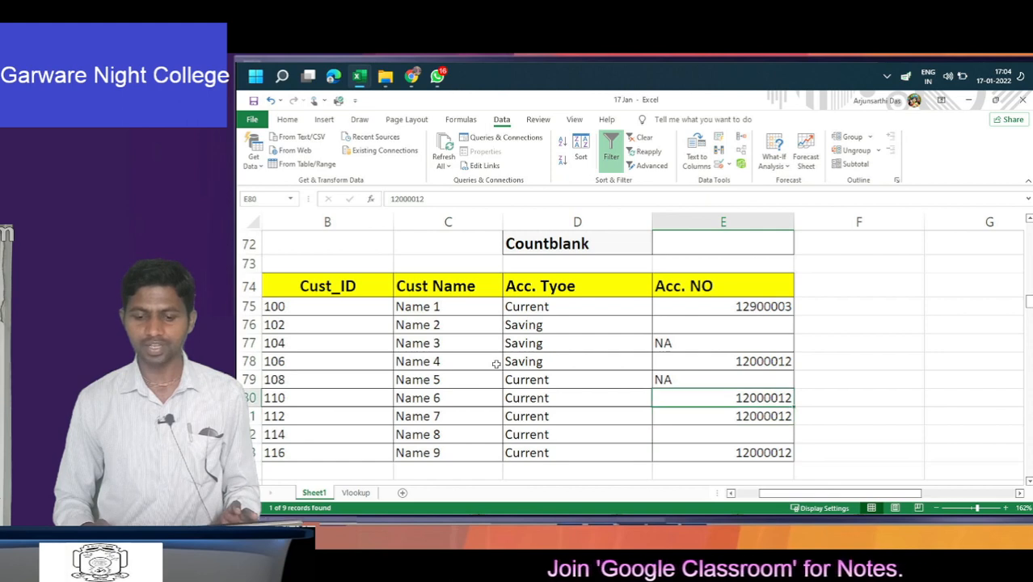
key("Up")
key("Up")
key("Up")
key("Up")
key("Down")
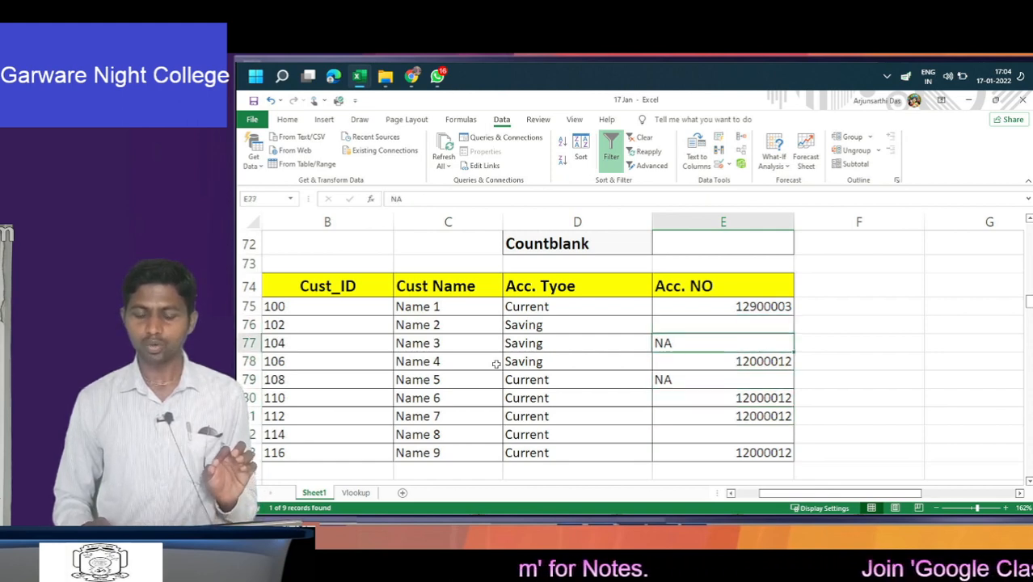
key("Up")
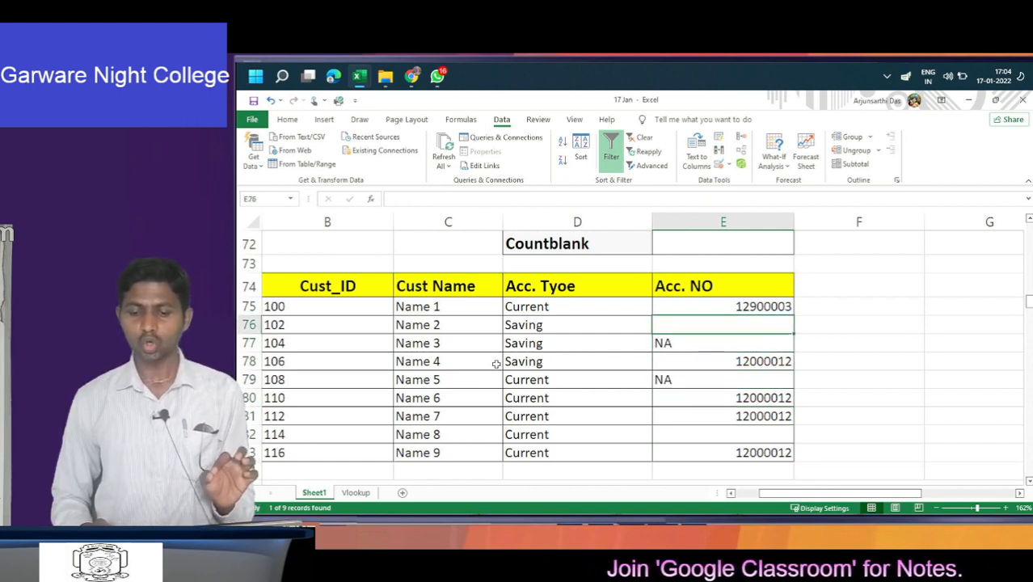
key("Down")
key("Down")
key("Down")
key("Down")
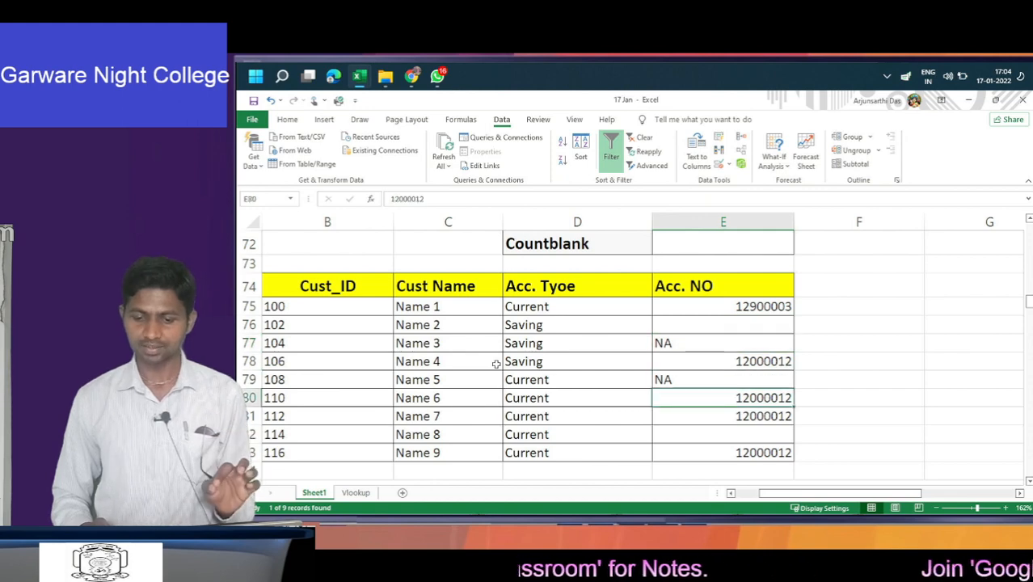
key("Down")
key("Down")
key("Up")
key("Up")
key("Up")
key("Up")
key("Up")
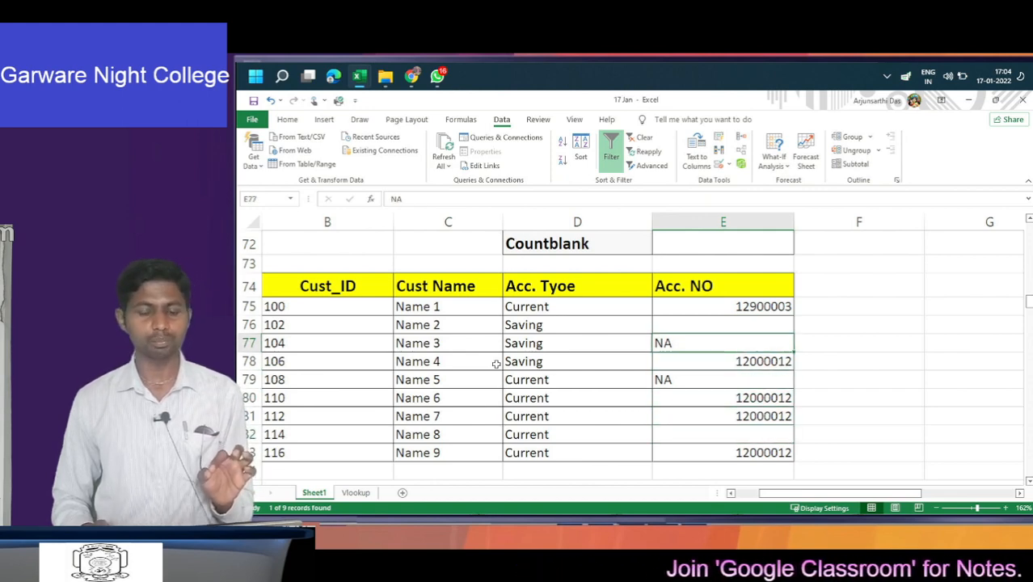
key("Up")
key("Up")
key("Up")
key("Up")
key("Up")
key("Up")
key("Up")
key("Up")
key("Up")
key("Up")
key("Up")
key("Up")
key("Down")
key("Down")
key("Down")
key("Down")
key("Down")
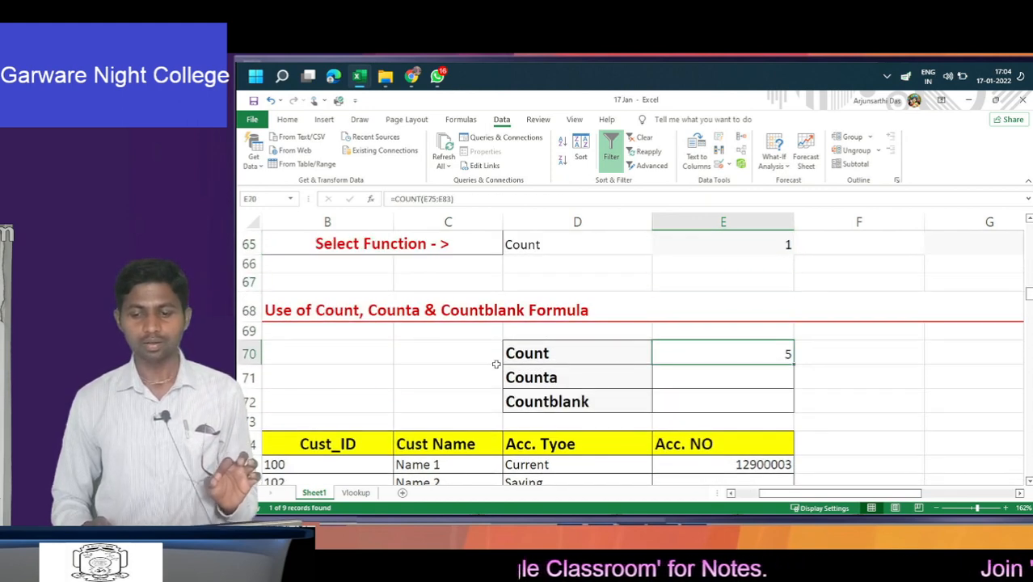
- Enter =COUNTA(E75:E83) in E71 to count the non-empty cells in the Acc. NO column
key("Down")
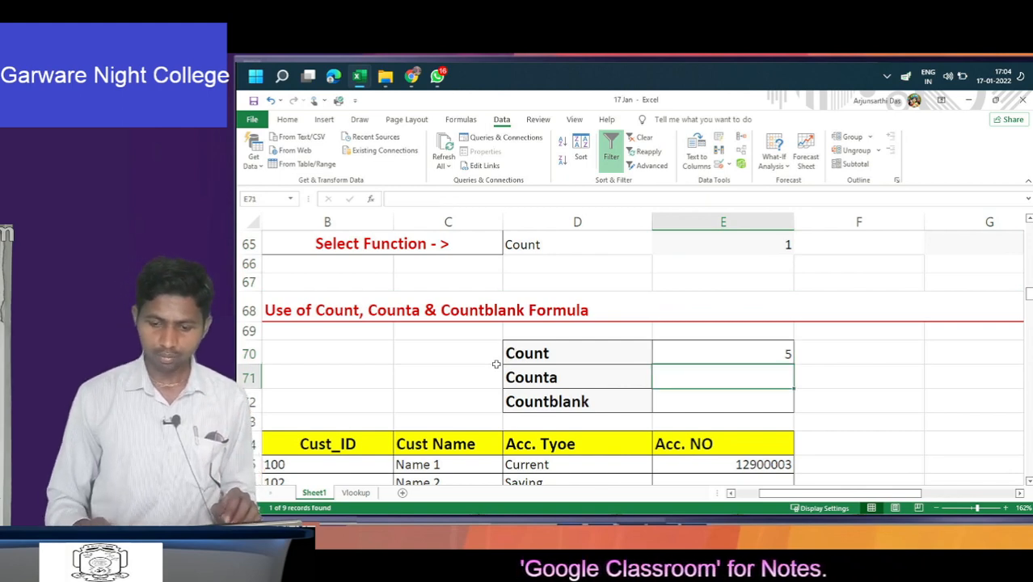
type("=coun")
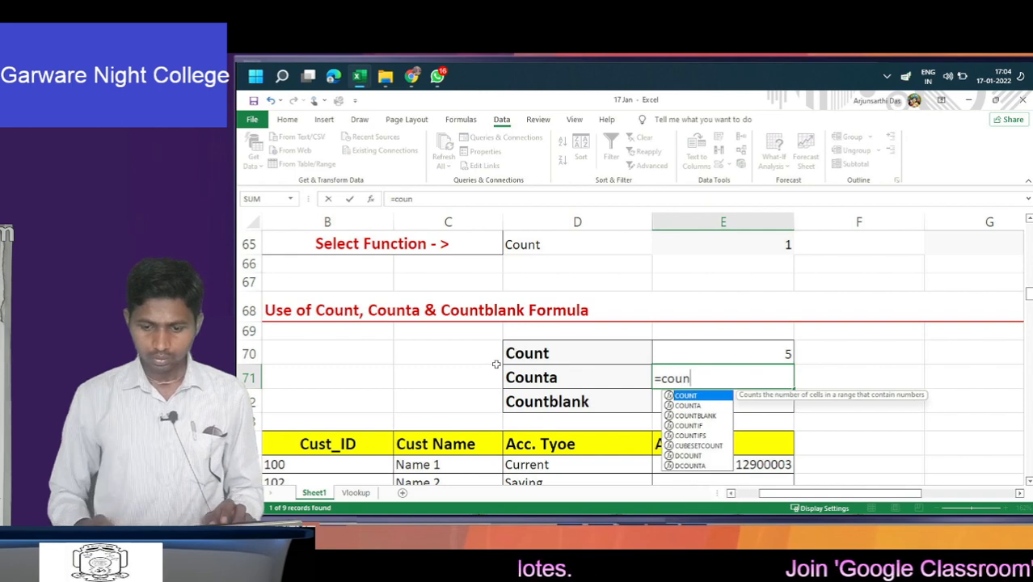
key("Down")
key("Tab")
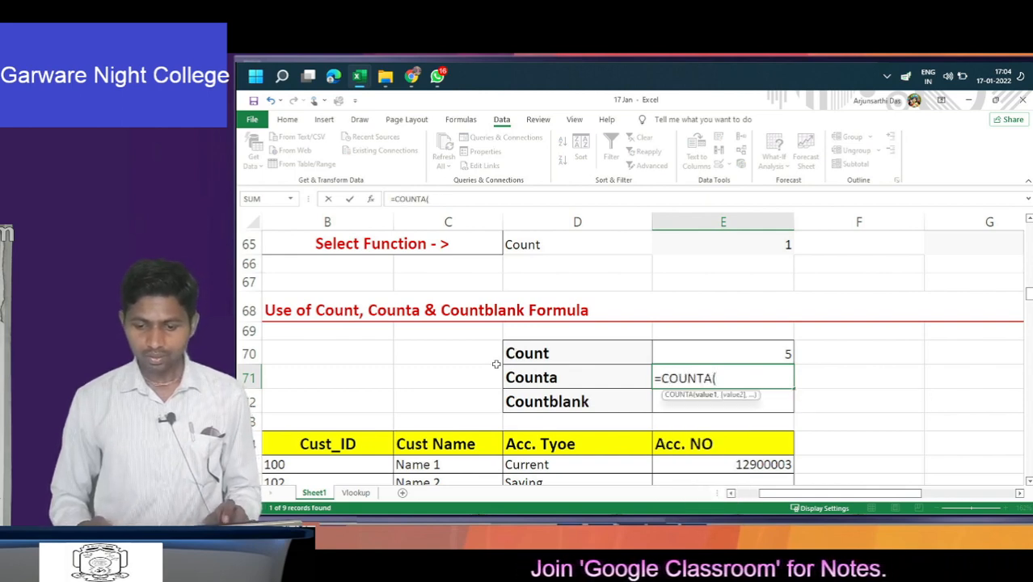
key("Down")
key("Down")
key("Down")
key("Down")
key("shift+Down")
key("shift+Down")
key("shift+Down")
key("shift+Down")
key("shift+Down")
key("shift+Down")
key("shift+Down")
key("shift+Down")
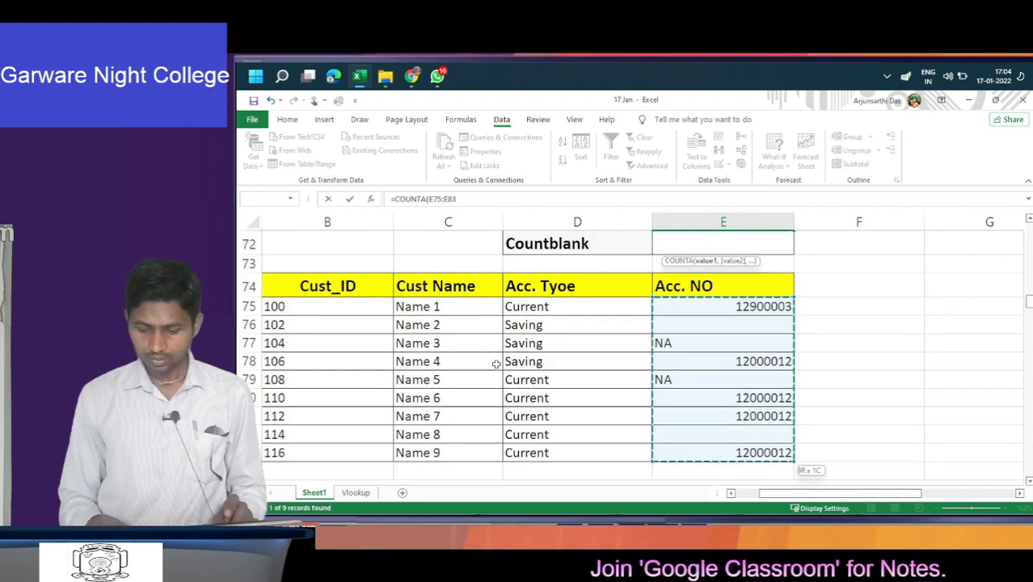
key("Return")
key("Up")
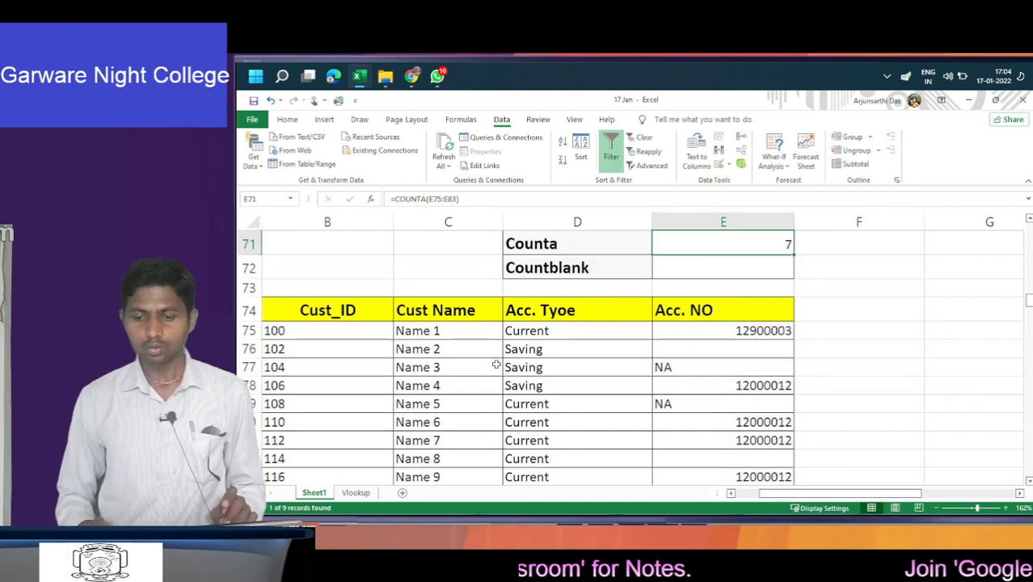
- Examine the numeric and NA entries in the Acc. NO column and compare them with the Count and Counta results
key("Up")
key("Down")
key("Down")
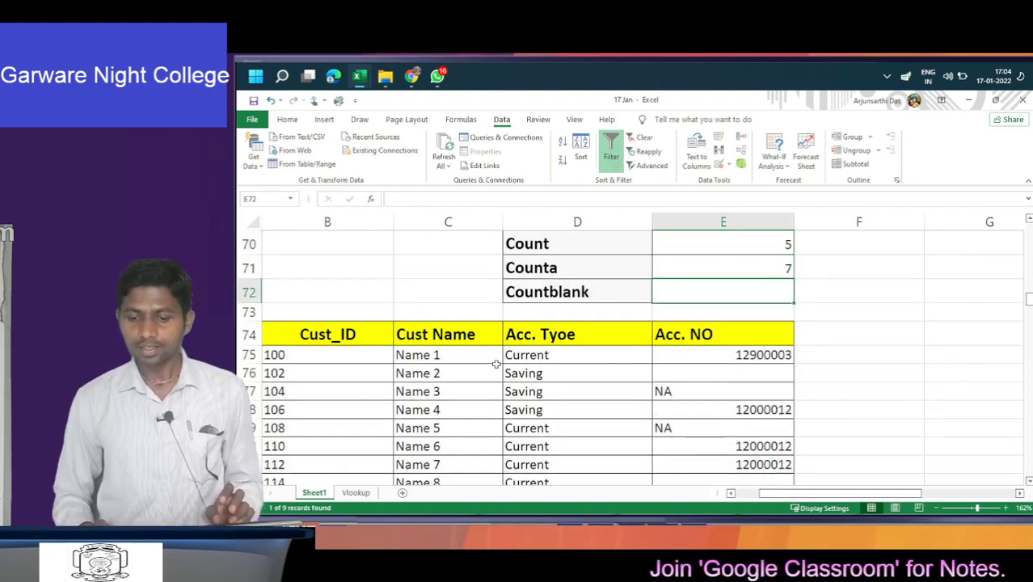
key("Down")
key("Down")
key("Down")
key("Down")
key("Down")
key("Up")
key("Up")
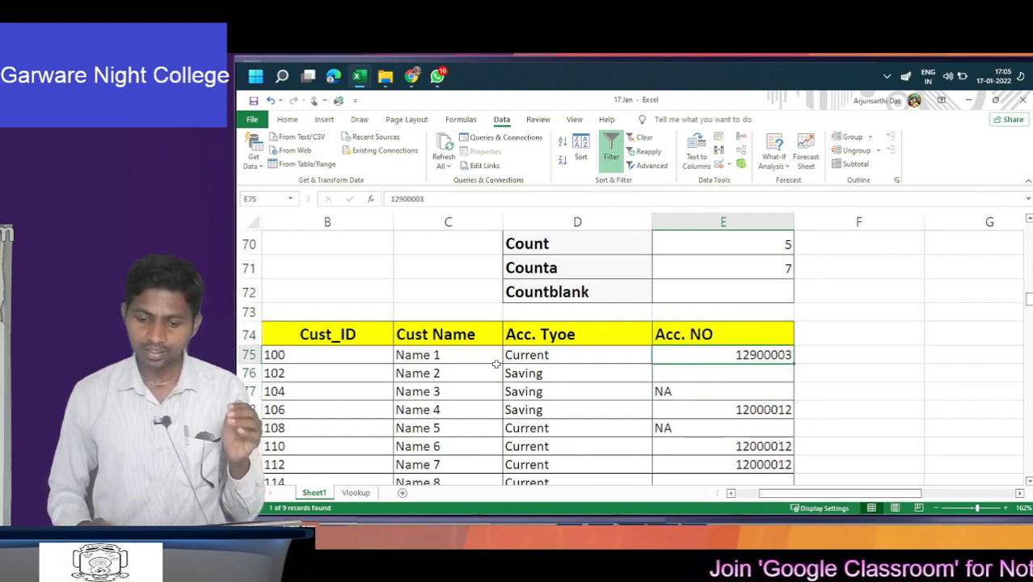
key("Down")
key("Down")
key("Down")
key("Down")
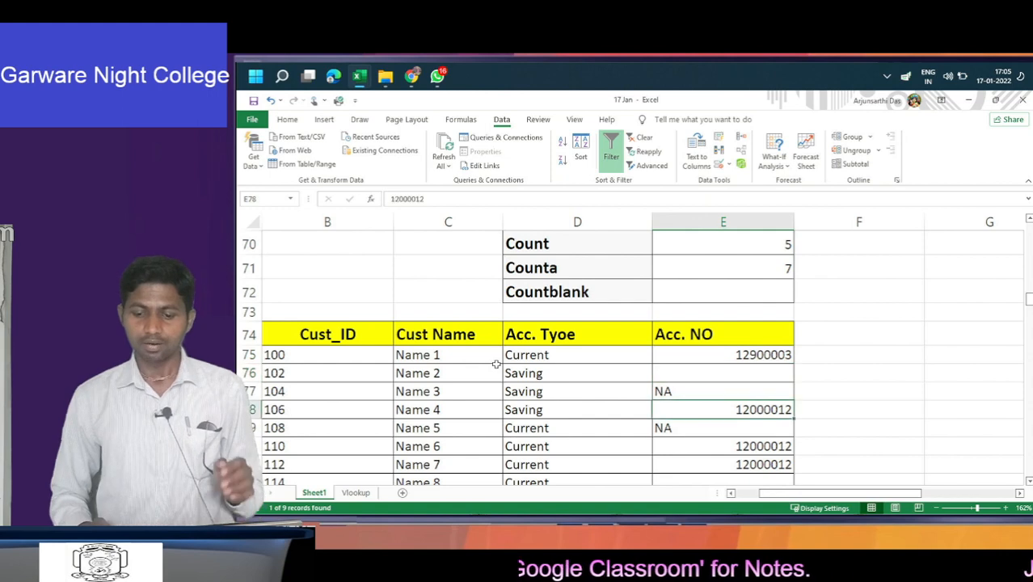
key("Down")
key("Down")
key("Down")
key("Down")
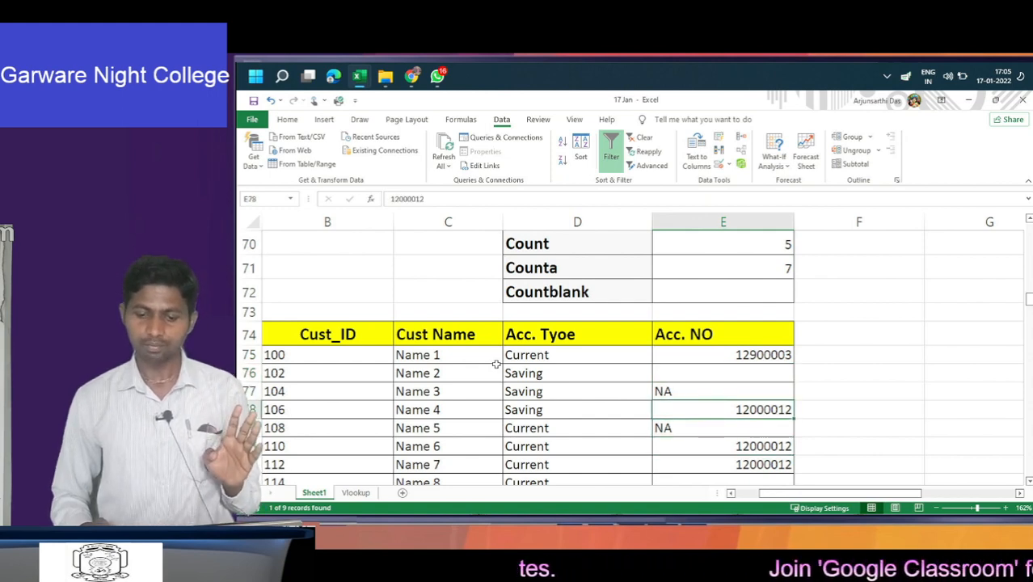
key("Up")
key("Up")
key("Up")
key("Up")
key("Up")
key("Up")
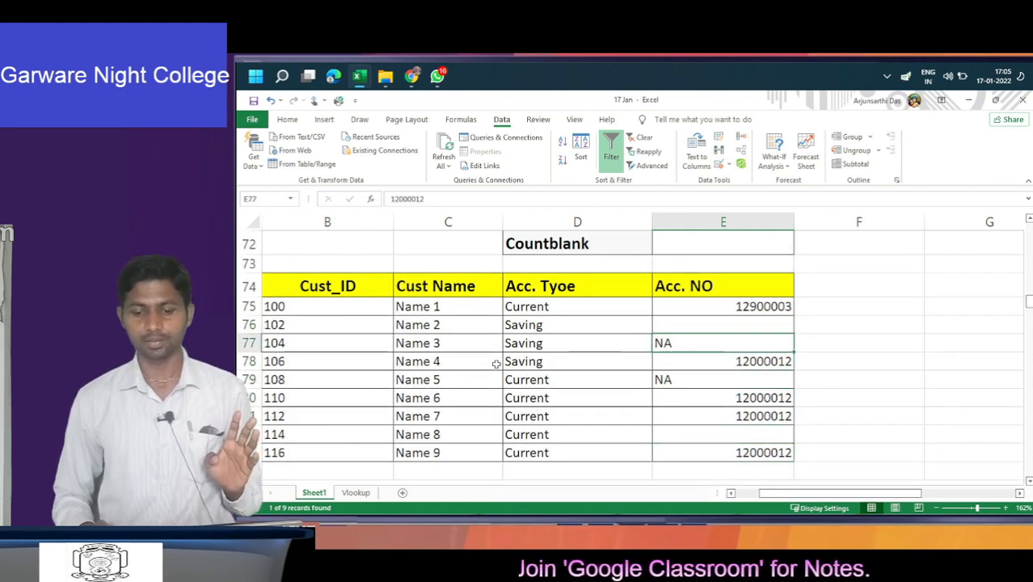
key("Down")
key("Down")
key("Up")
key("Up")
key("Up")
key("Up")
key("Up")
key("Up")
key("Up")
key("Up")
key("Up")
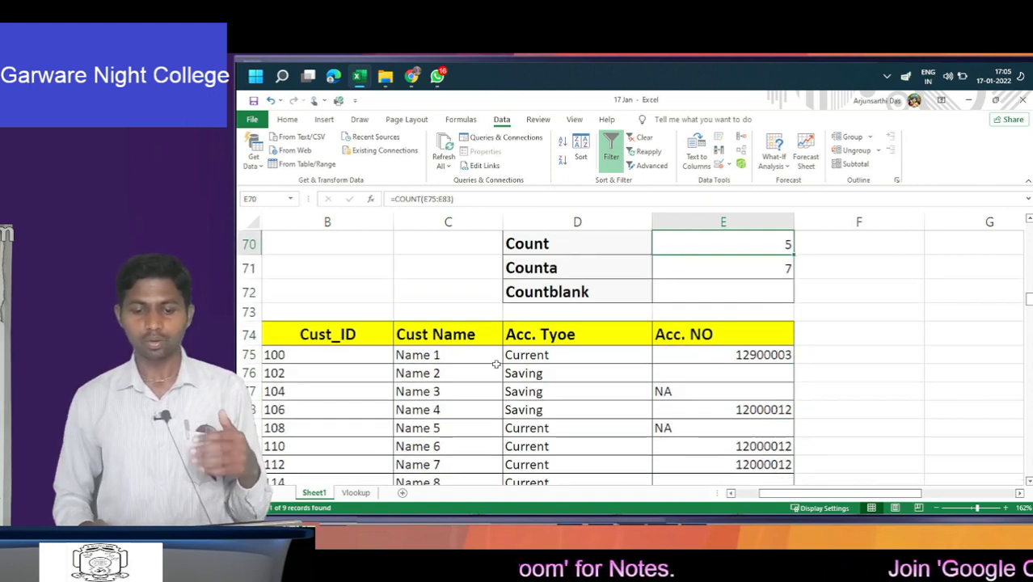
key("Down")
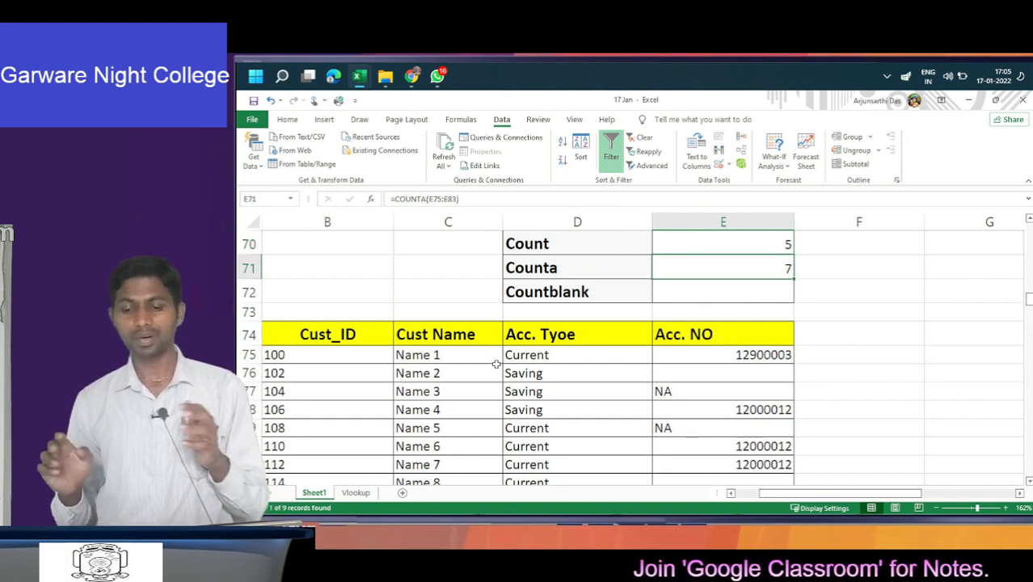
- Enter =COUNTBLANK(E75:E83) in E72 to count the empty cells in the Acc. NO column
key("Down")
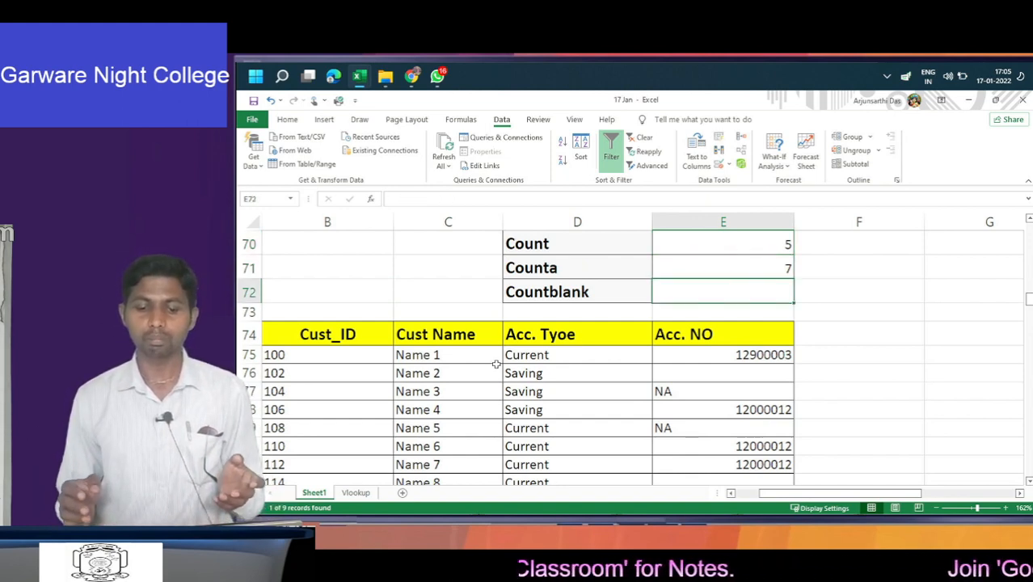
type("=cou")
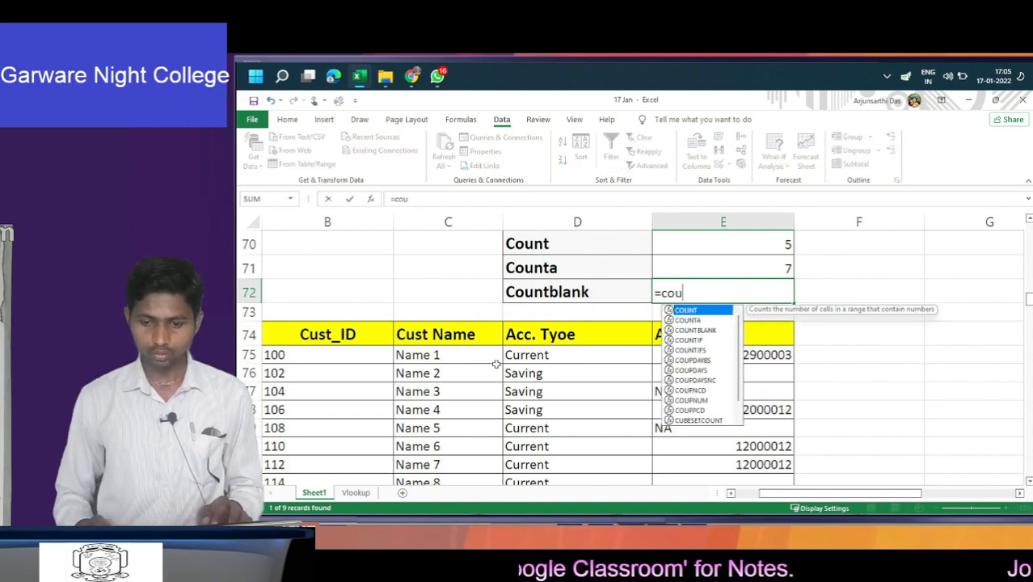
key("Down")
key("Down")
key("Tab")
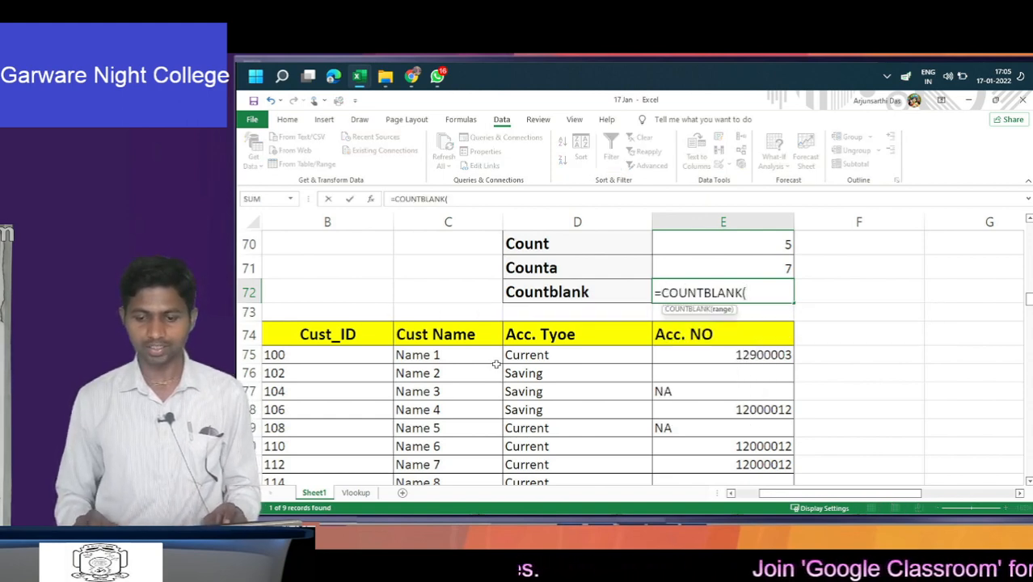
key("Down")
key("Down")
key("Down")
key("shift+Down")
key("shift+Down")
key("shift+Down")
key("shift+Down")
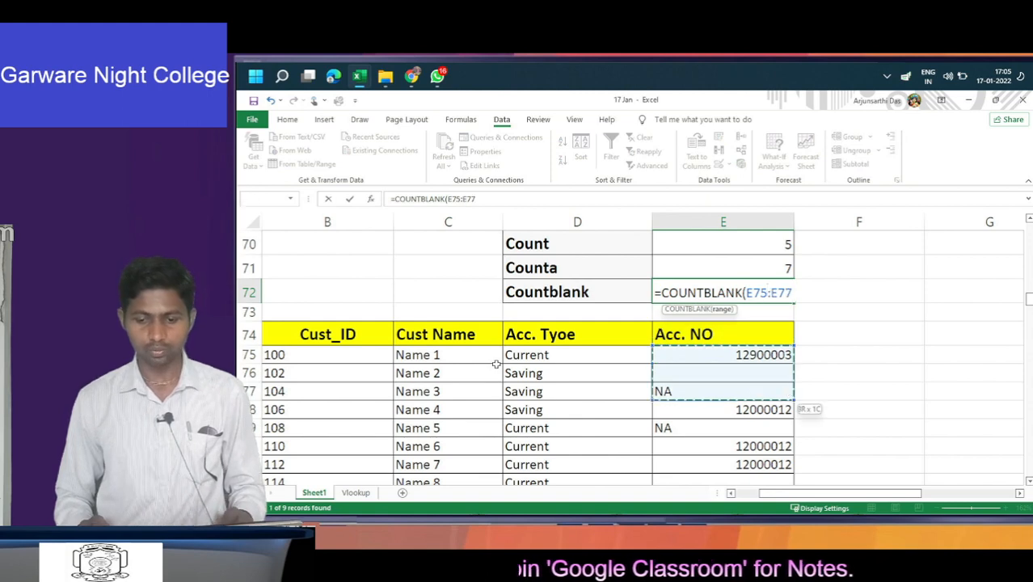
key("shift+Down")
key("shift+Down")
key("shift+Down")
key("shift+Down")
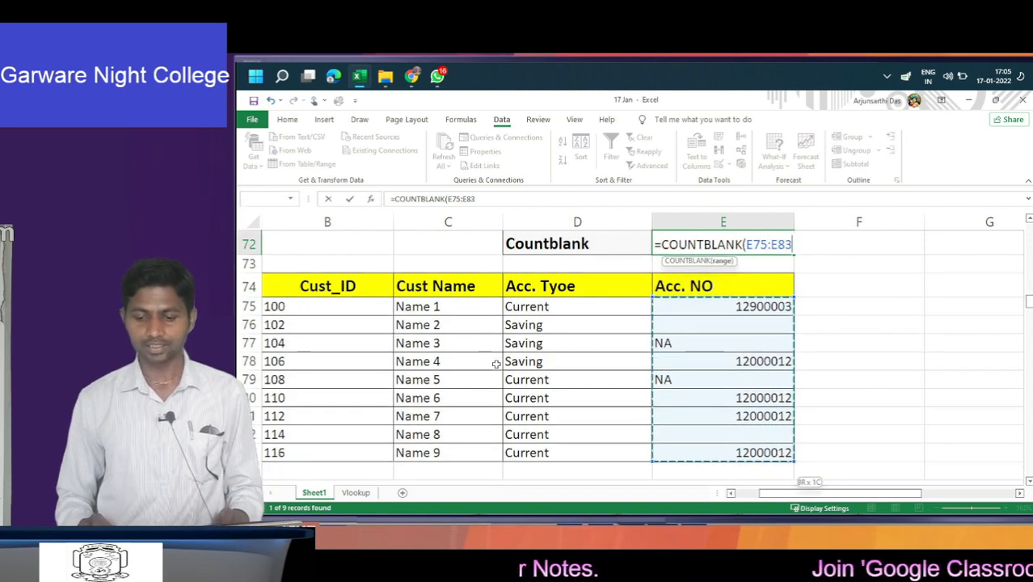
type(")")
key("Return")
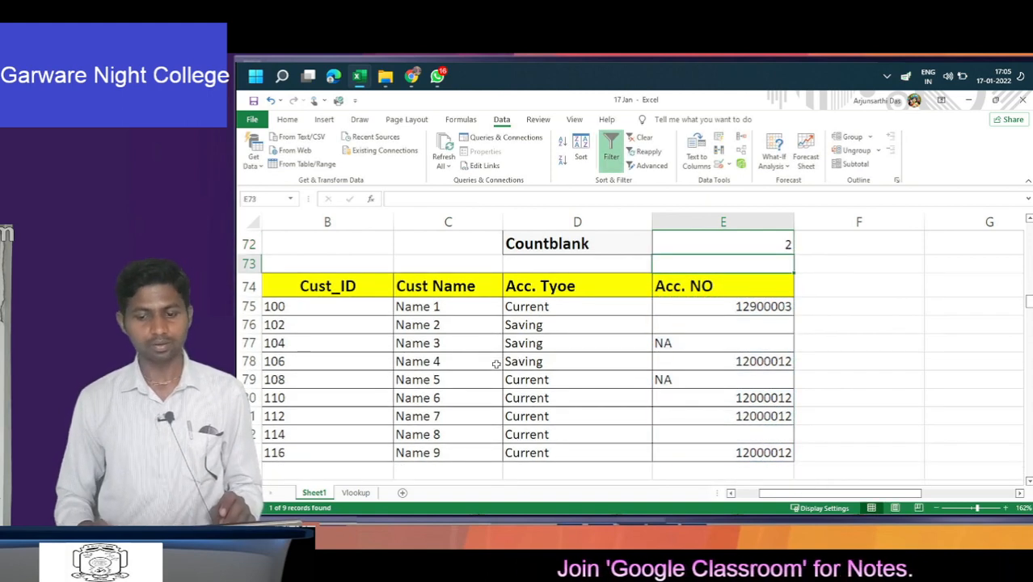
- Go through the Acc. NO column to compare its blank cells with the Countblank result in E72
key("Down")
key("Down")
key("Down")
key("Down")
key("Down")
key("Down")
key("Down")
key("Down")
key("Down")
key("Down")
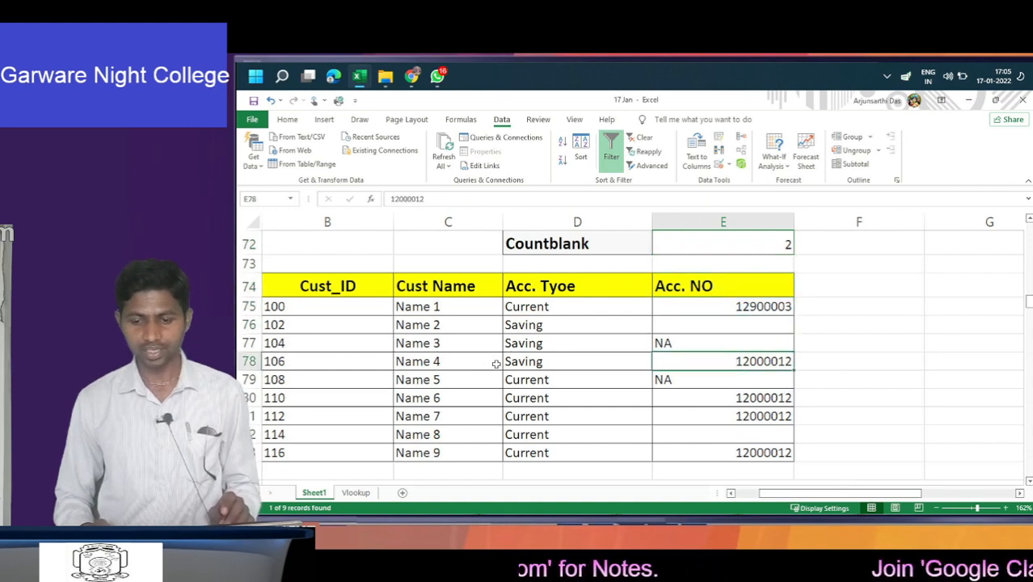
key("Up")
key("Up")
key("Up")
key("Up")
key("Up")
key("Up")
key("Up")
key("Up")
key("Up")
key("Up")
key("Up")
key("Up")
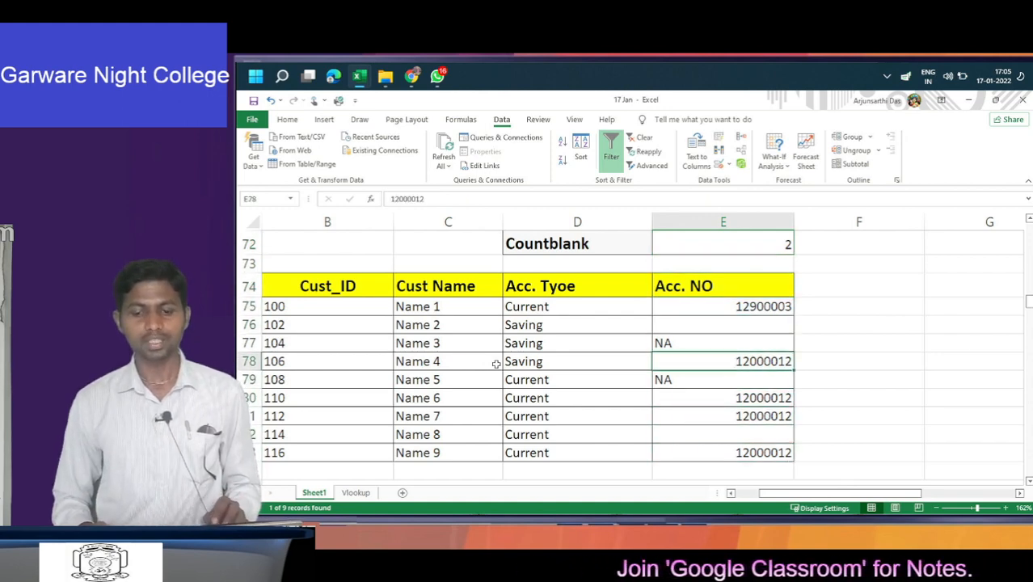
- Review the Count, Counta and Countblank results together, and return to the beginning of the sheet
key("Up")
key("Up")
key("Up")
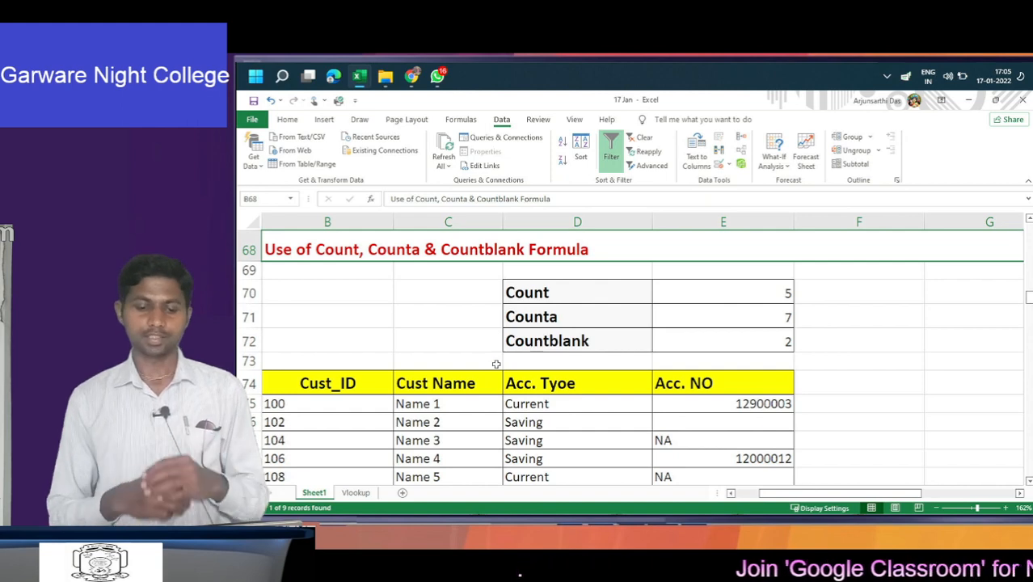
key("Up")
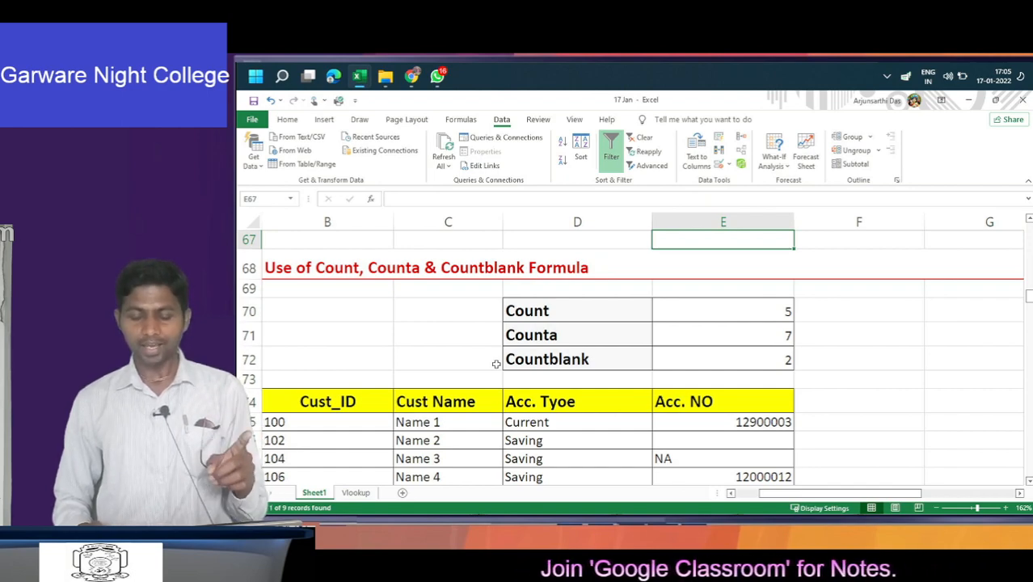
key("Up")
key("Up")
key("Up")
key("Up")
key("Up")
key("Up")
key("Up")
key("Up")
key("Up")
key("Up")
key("Up")
key("Up")
key("Up")
key("Up")
key("Up")
key("Up")
key("Up")
key("Up")
key("Up")
key("Up")
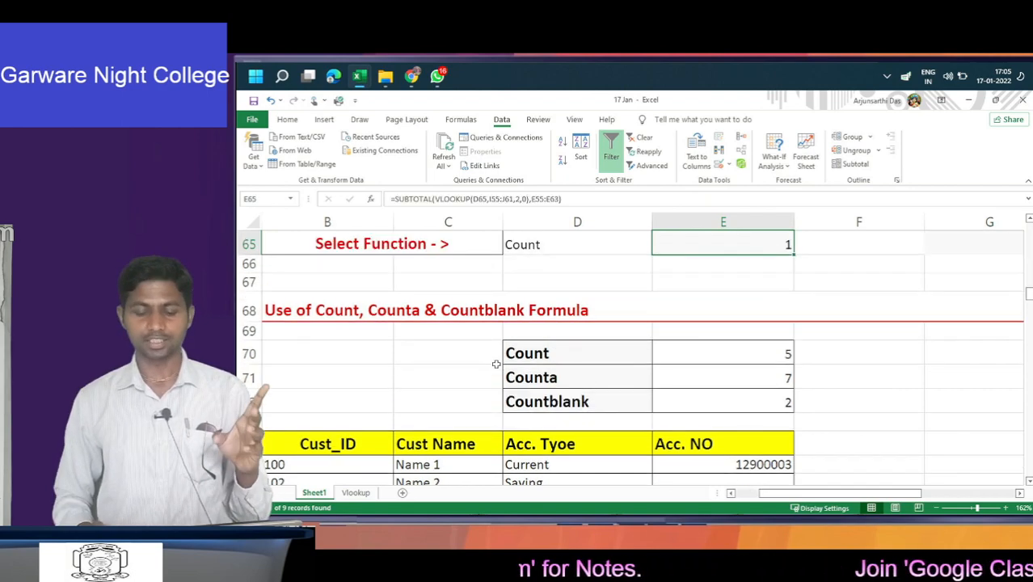
key("ctrl+Home")
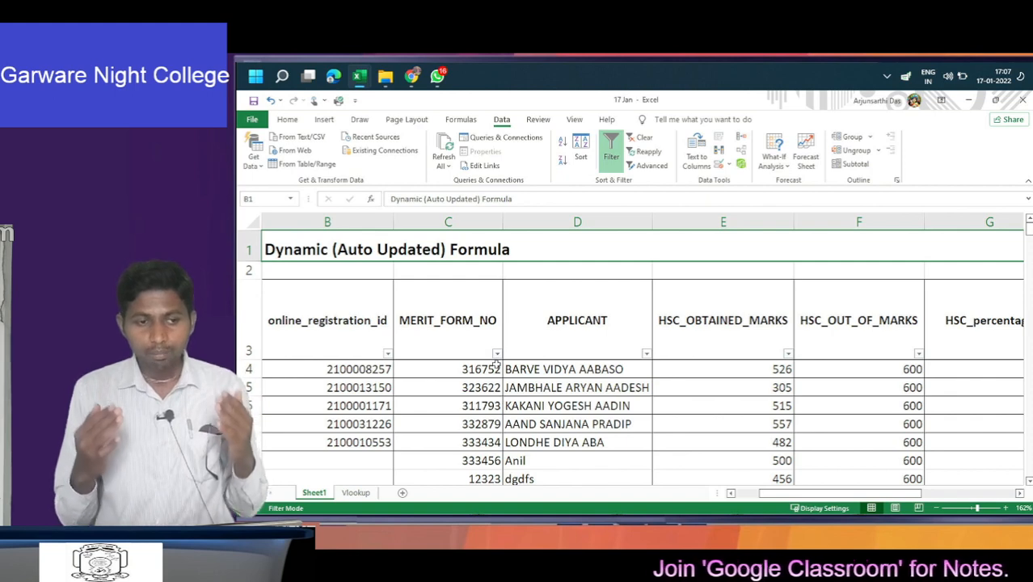
- Review the applicant marks table under the Dynamic (Auto Updated) Formula heading, going through its online_registration_id column
key("Down")
key("Down")
key("Down")
key("Down")
key("Down")
key("Down")
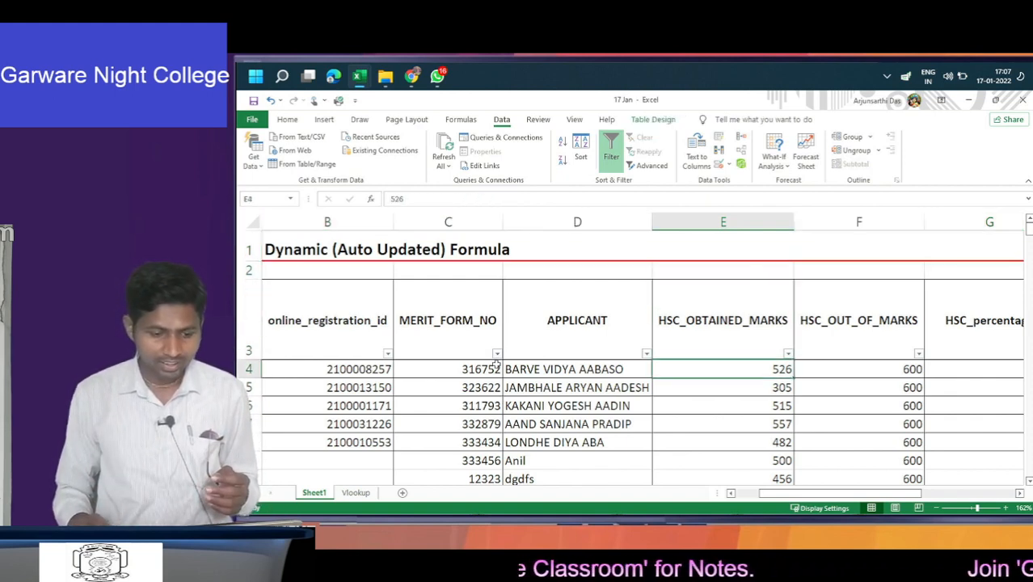
key("Left")
key("Left")
key("Left")
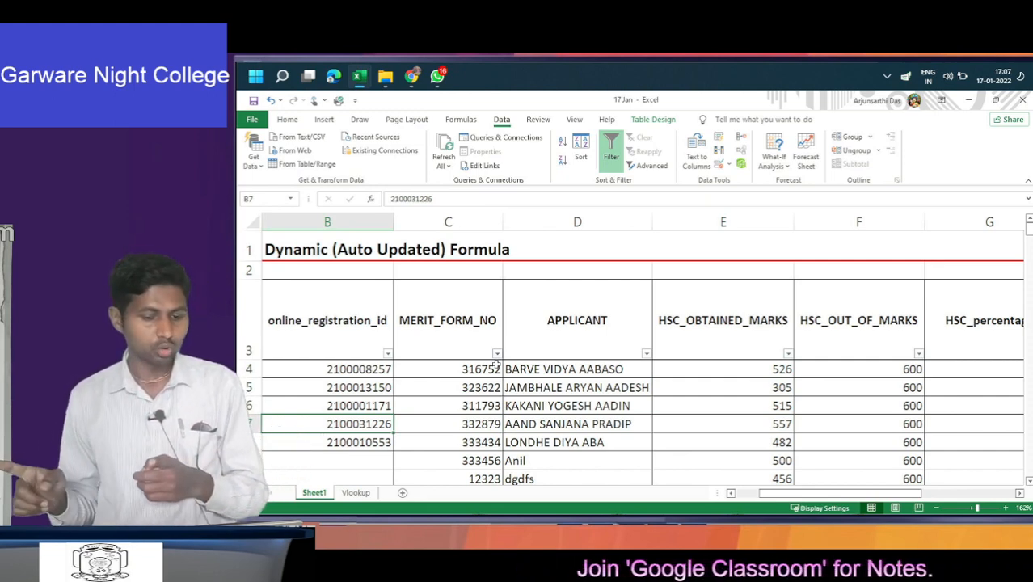
key("Up")
key("Up")
key("Up")
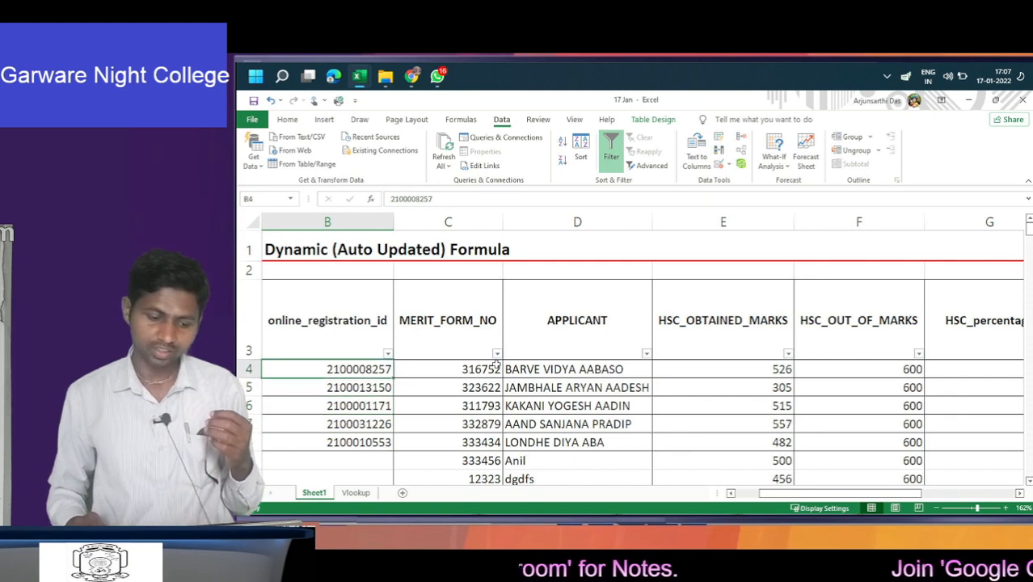
key("Down")
key("Down")
key("Down")
key("Up")
key("Up")
key("Up")
key("Up")
key("Up")
key("Up")
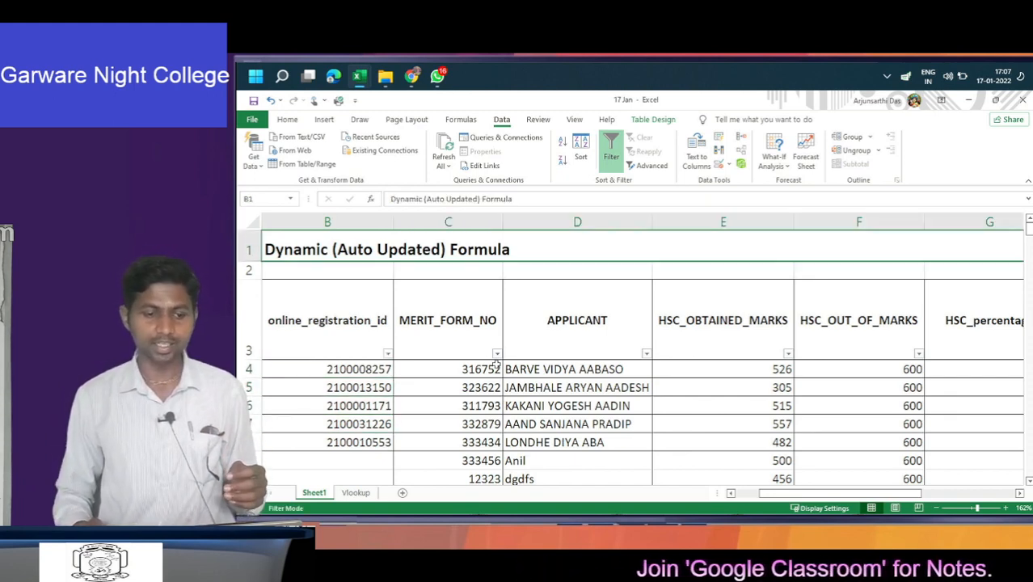
key("Down")
key("Down")
key("Down")
key("Down")
key("Down")
key("Down")
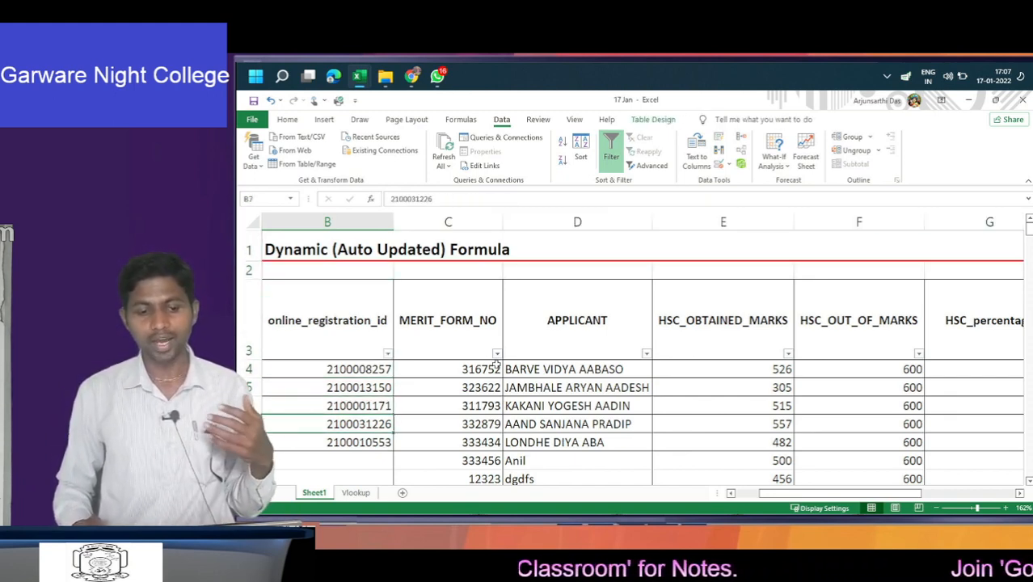
key("Down")
key("Down")
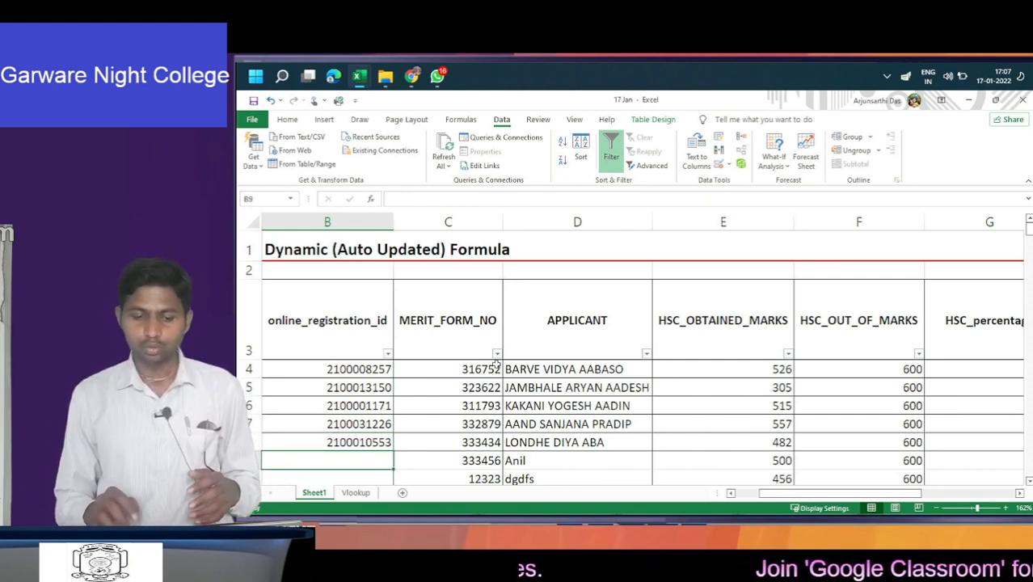
- Examine the last applicant rows and the Maximum and Minimum rows beneath the marks table
key("Down")
key("Down")
key("Down")
key("Down")
key("Down")
key("Down")
key("Down")
key("Down")
key("Down")
key("Down")
key("Down")
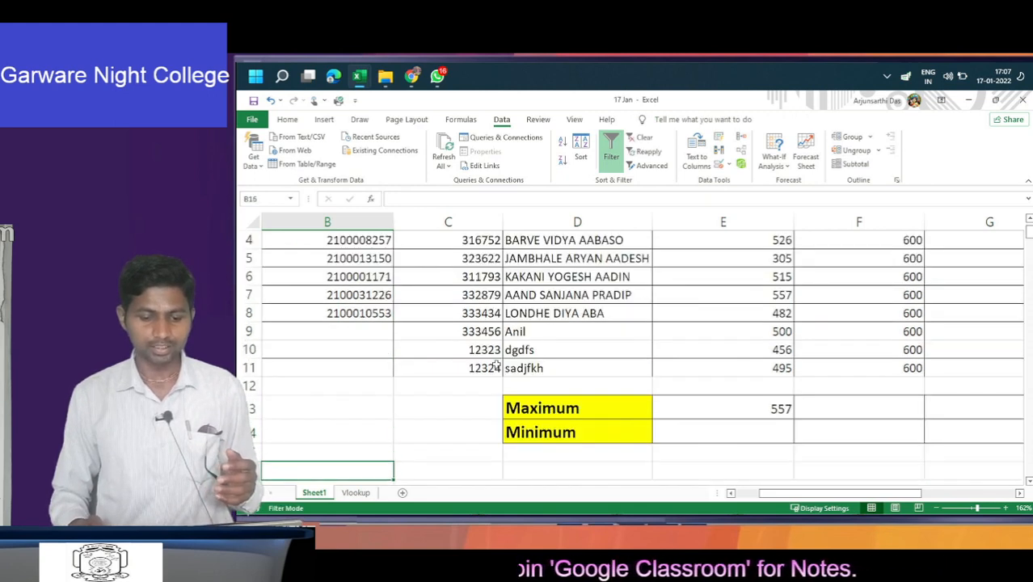
- Review the Text with Formula section, including the fruit quantity table and the gram and pieces entries
key("Down")
key("Down")
key("Down")
key("Down")
key("Down")
key("Down")
key("Down")
key("Down")
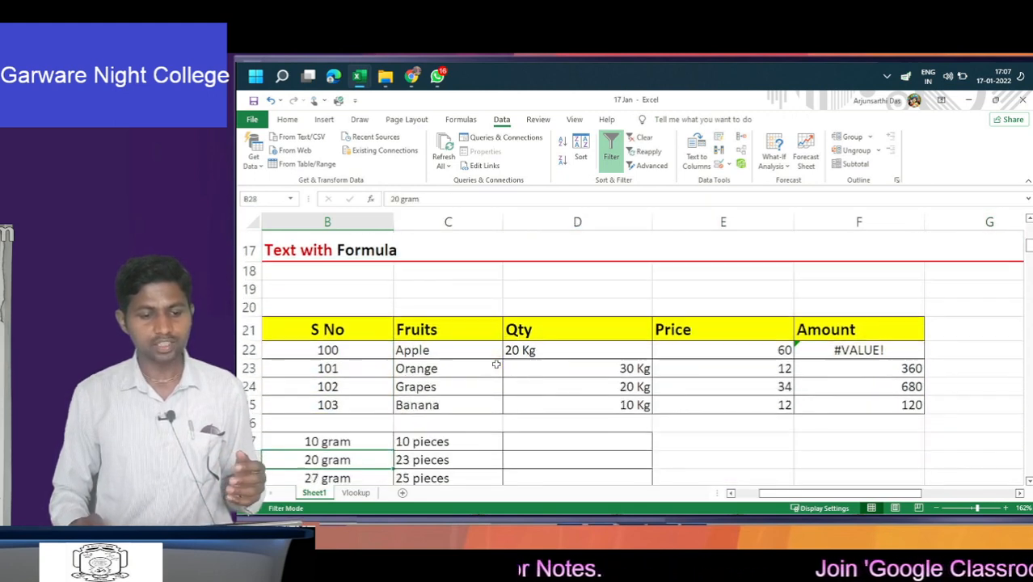
key("Down")
key("Down")
key("Down")
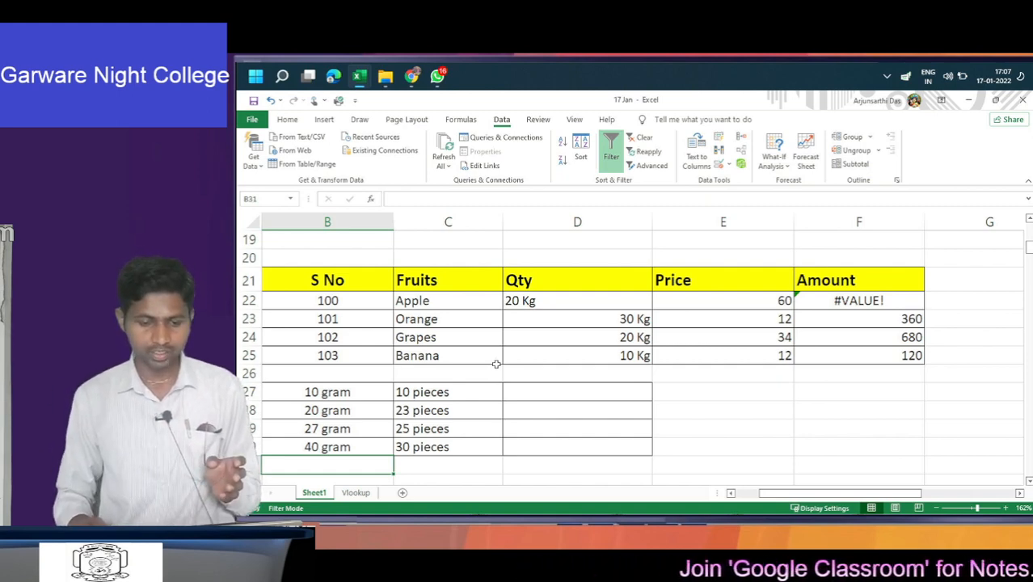
- Review the Subtotal formula section, going through its heading and the order table down to the row after the last order
key("Down")
key("Down")
key("Down")
key("Down")
key("Down")
key("Down")
key("Down")
key("Down")
key("Down")
key("Down")
key("Down")
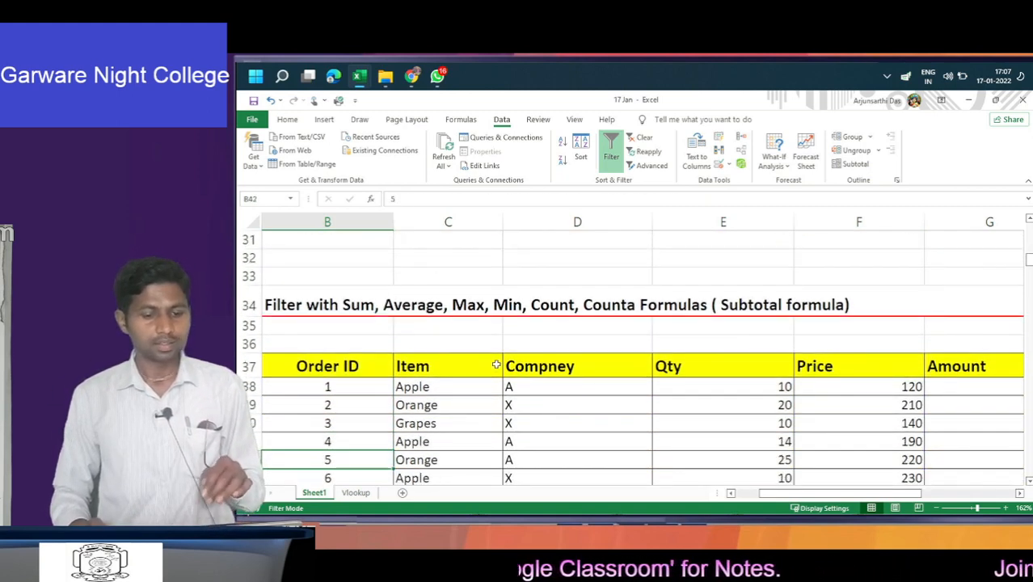
key("Down")
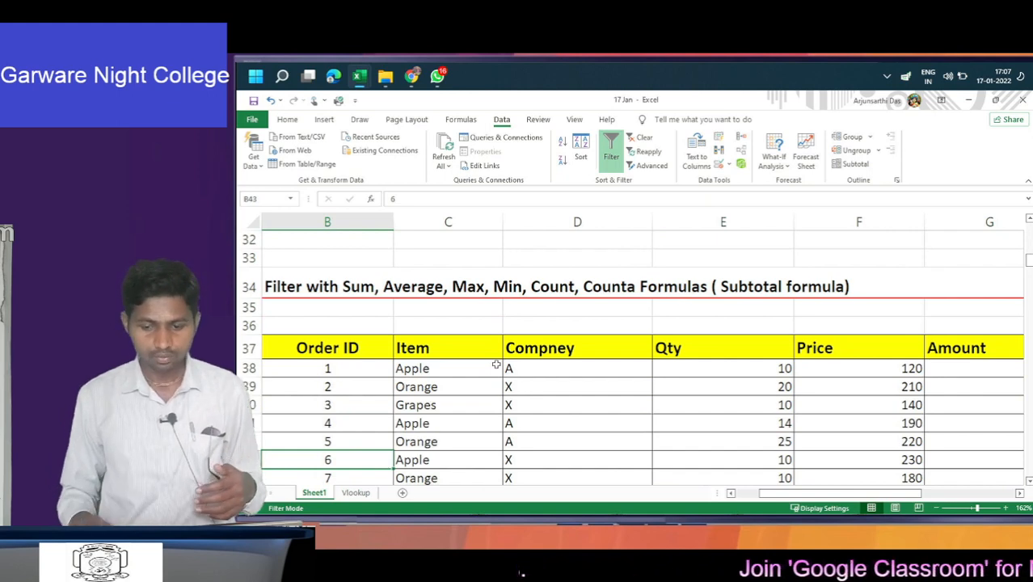
key("Up")
key("Down")
key("Down")
key("Down")
key("Down")
key("Down")
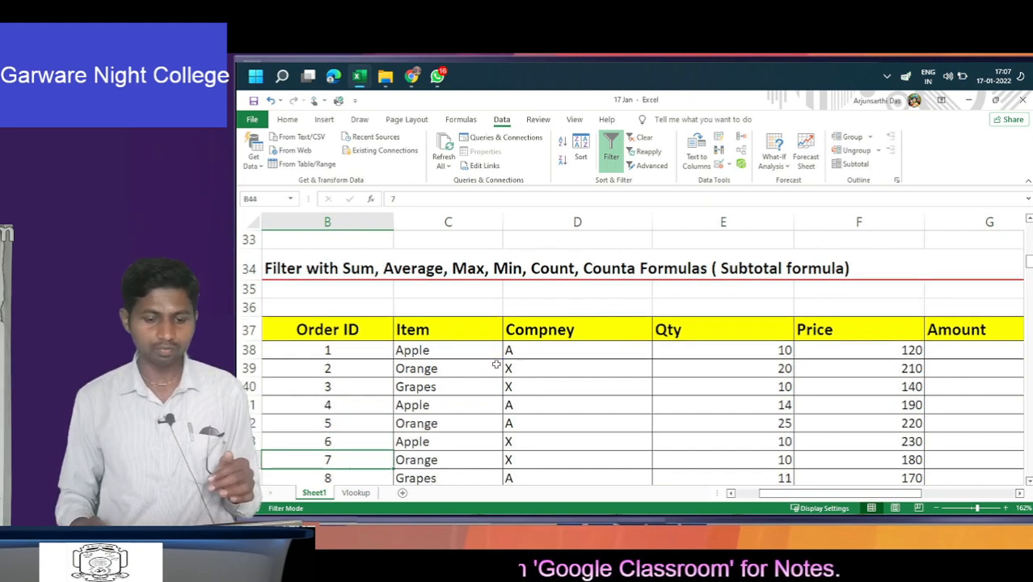
key("Up")
key("Up")
key("Up")
key("Down")
key("Down")
key("Down")
key("Down")
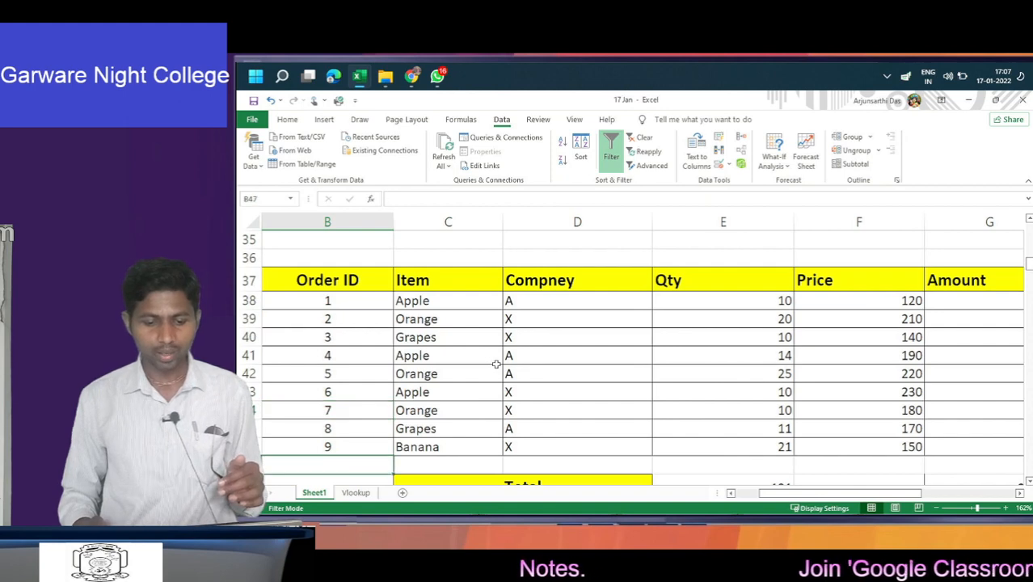
- Go back over the order table and its Total row, and return to the Subtotal section's heading
key("Up")
key("Up")
key("Up")
key("Up")
key("Up")
key("Up")
key("Up")
key("Up")
key("Up")
key("Up")
key("Up")
key("Up")
key("Up")
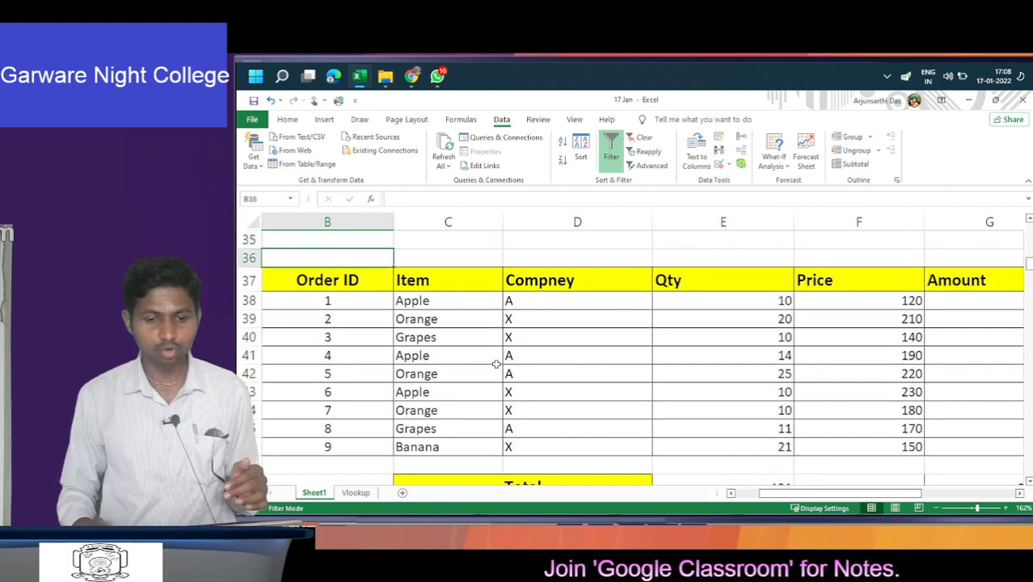
key("Down")
key("Down")
key("Down")
key("Down")
key("Down")
key("Down")
key("Down")
key("Down")
key("Down")
key("Down")
key("Down")
key("Down")
key("Down")
key("Down")
key("Down")
key("Down")
key("Down")
key("Down")
key("Down")
key("Down")
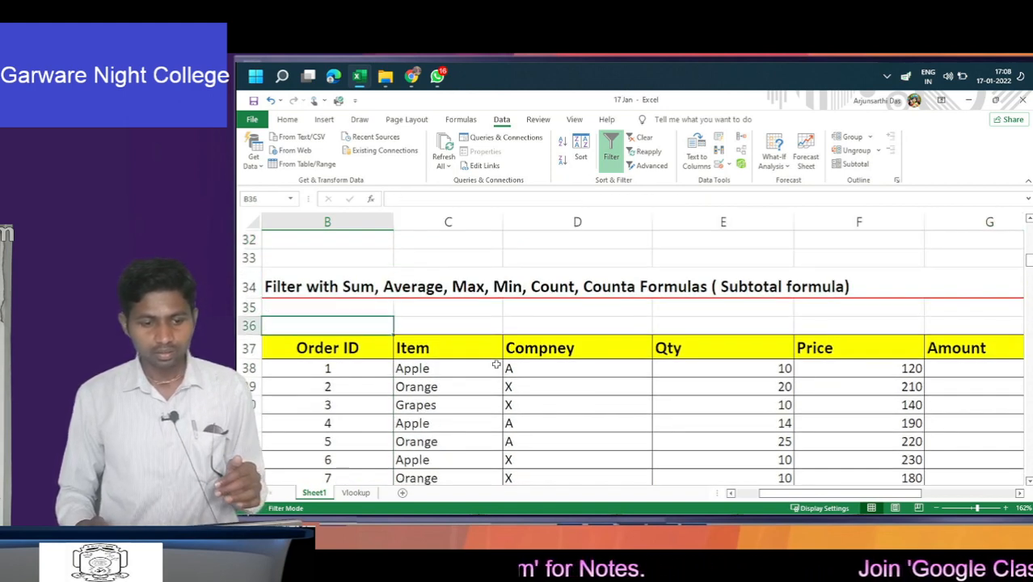
- Move on to the Count, Counta & Countblank section and review its results with the customer account table
key("Down")
key("Down")
key("Down")
key("Down")
key("Down")
key("Down")
key("Down")
key("Down")
key("Down")
key("Down")
key("Down")
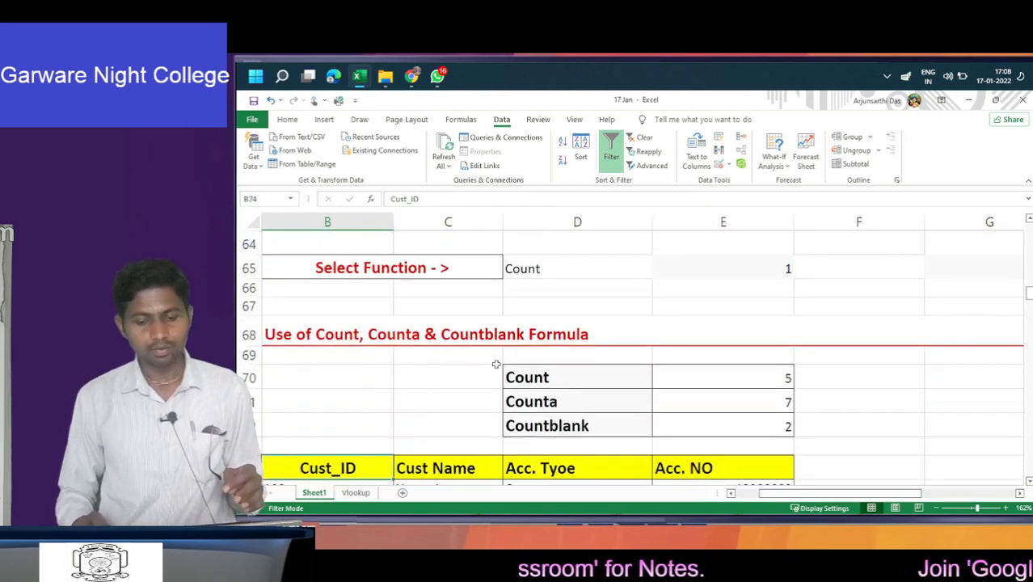
key("Down")
key("Down")
key("Down")
key("Down")
key("Down")
key("Down")
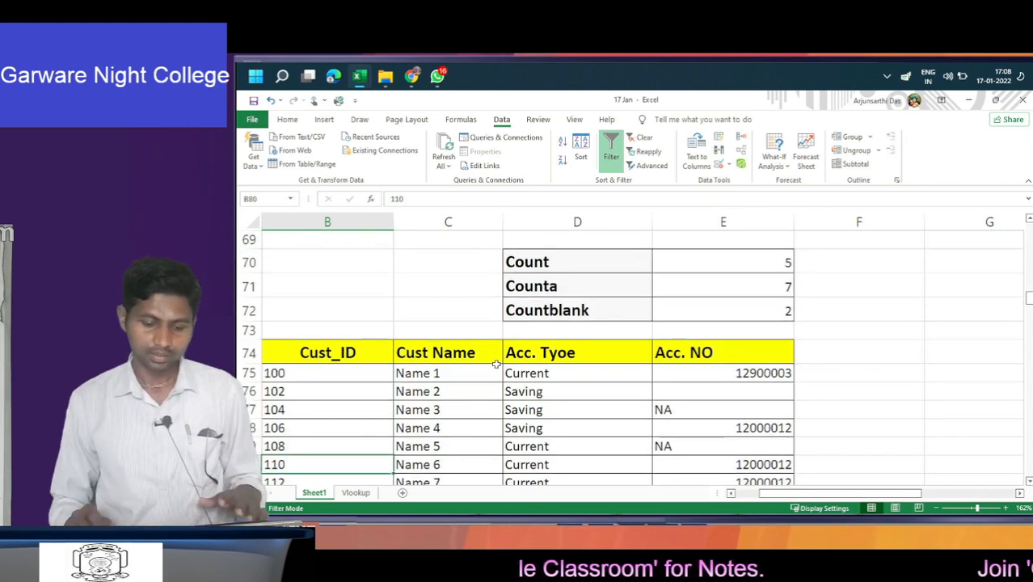
- Go through the rest of the customer table and on to the Dsum, Daverage, Dmin, Dmax and Dcount heading
key("Down")
key("Down")
key("Down")
key("Down")
key("Down")
key("Down")
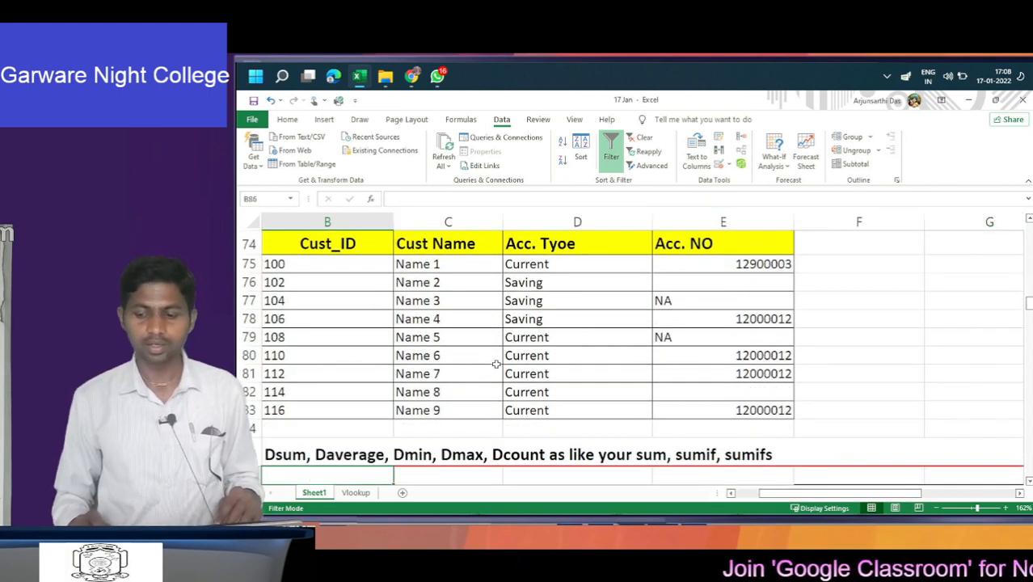